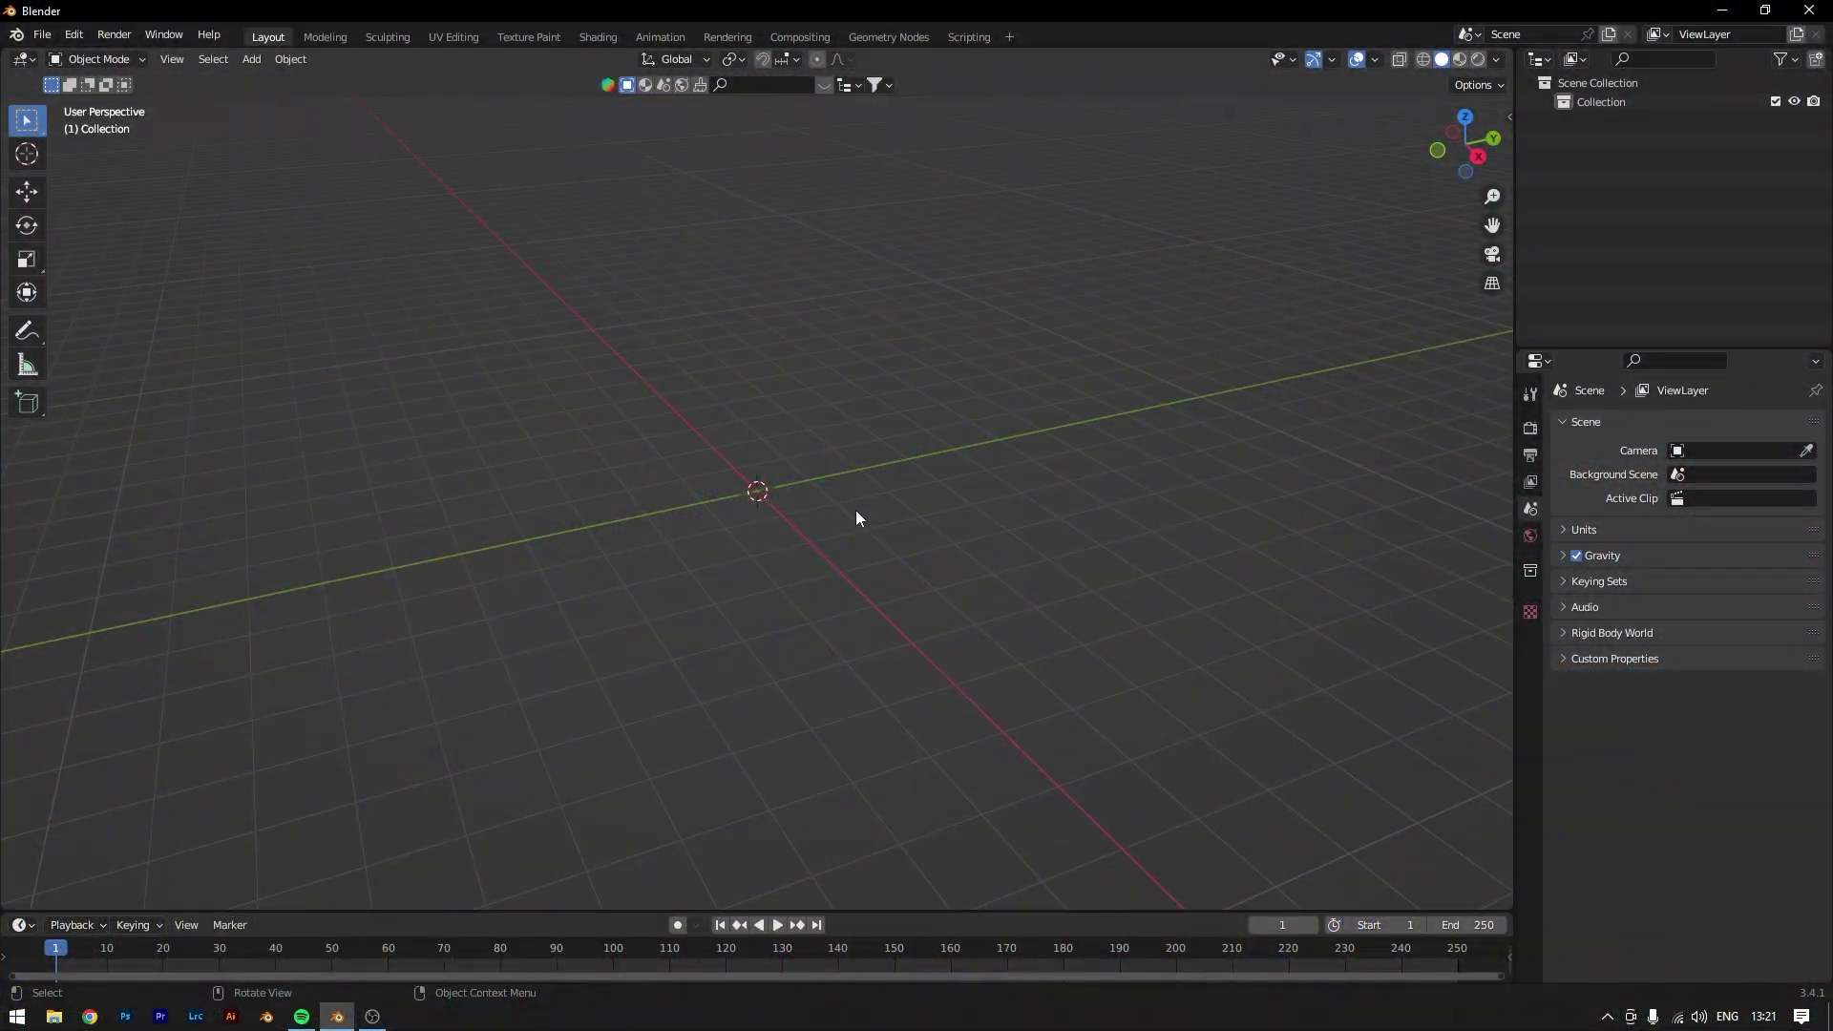
Step: Add a cube at the origin, scale it up to about 4.04, and flatten its Z scale to about 2.06
{"action": "key", "text": "shift+a"}
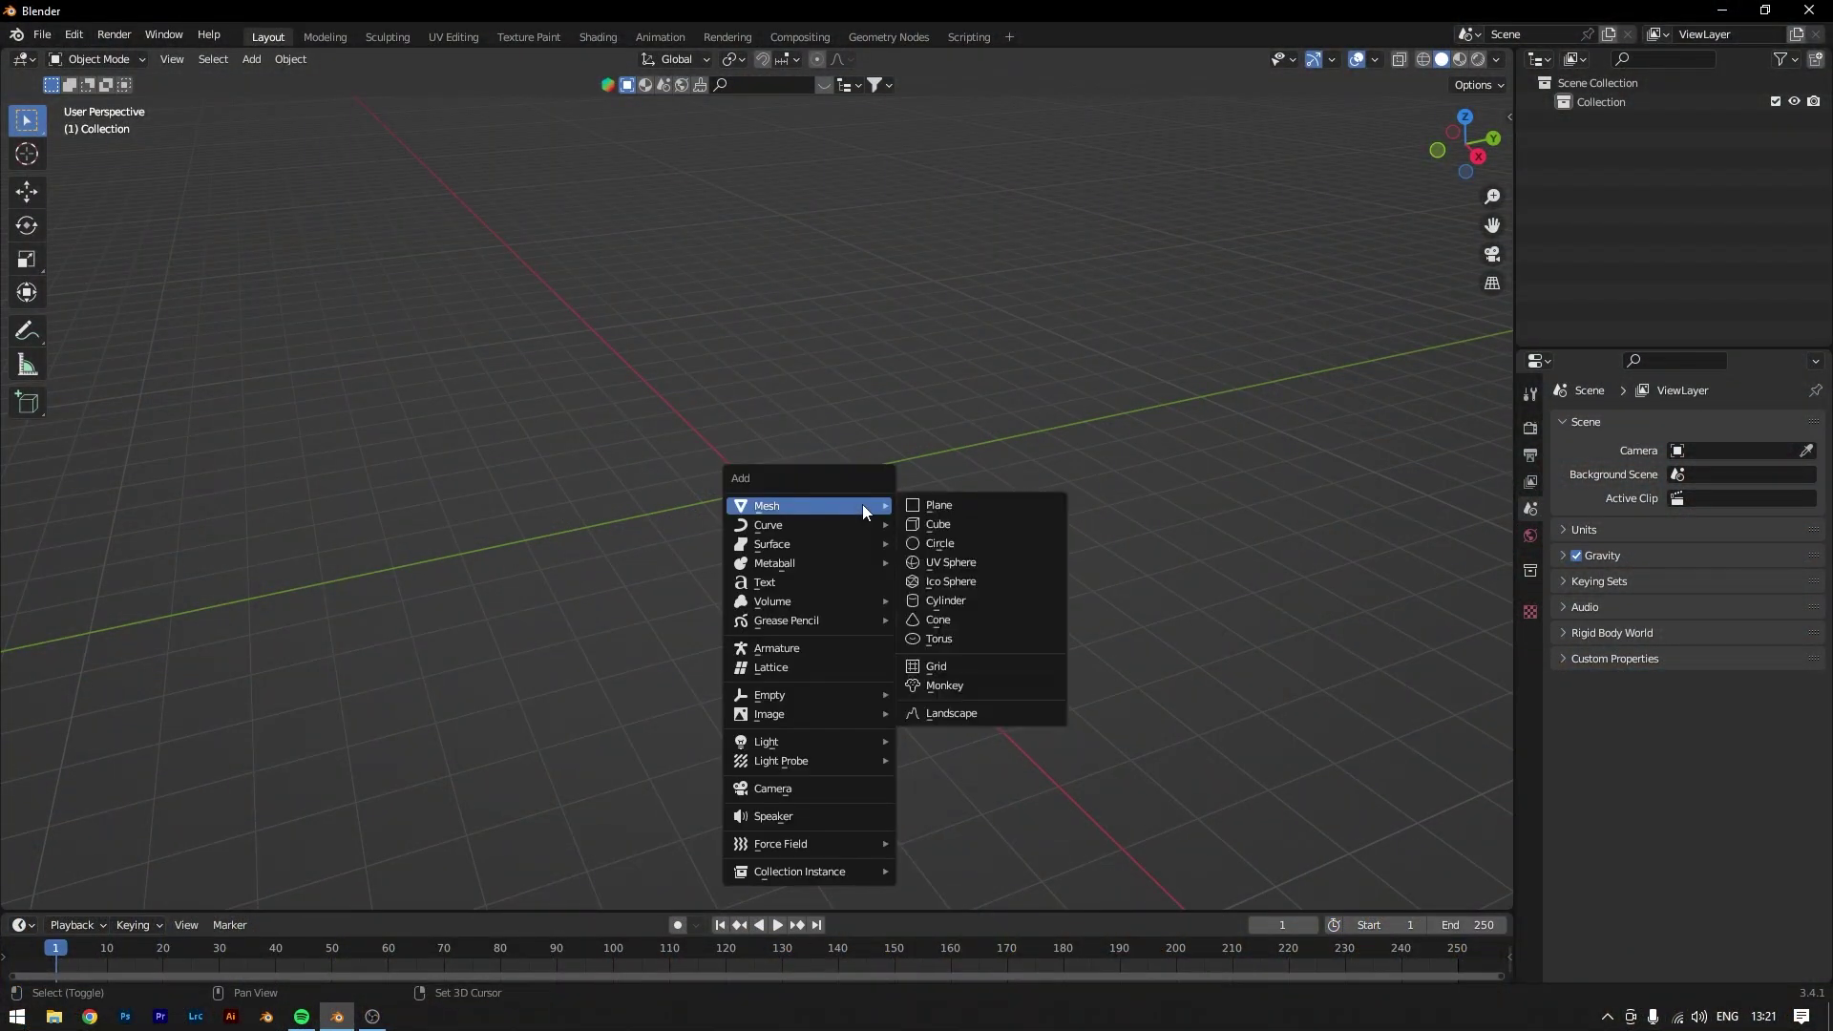
{"action": "left_click", "coordinate": [926, 521]}
{"action": "key", "text": "s"}
{"action": "left_click", "coordinate": [1400, 438]}
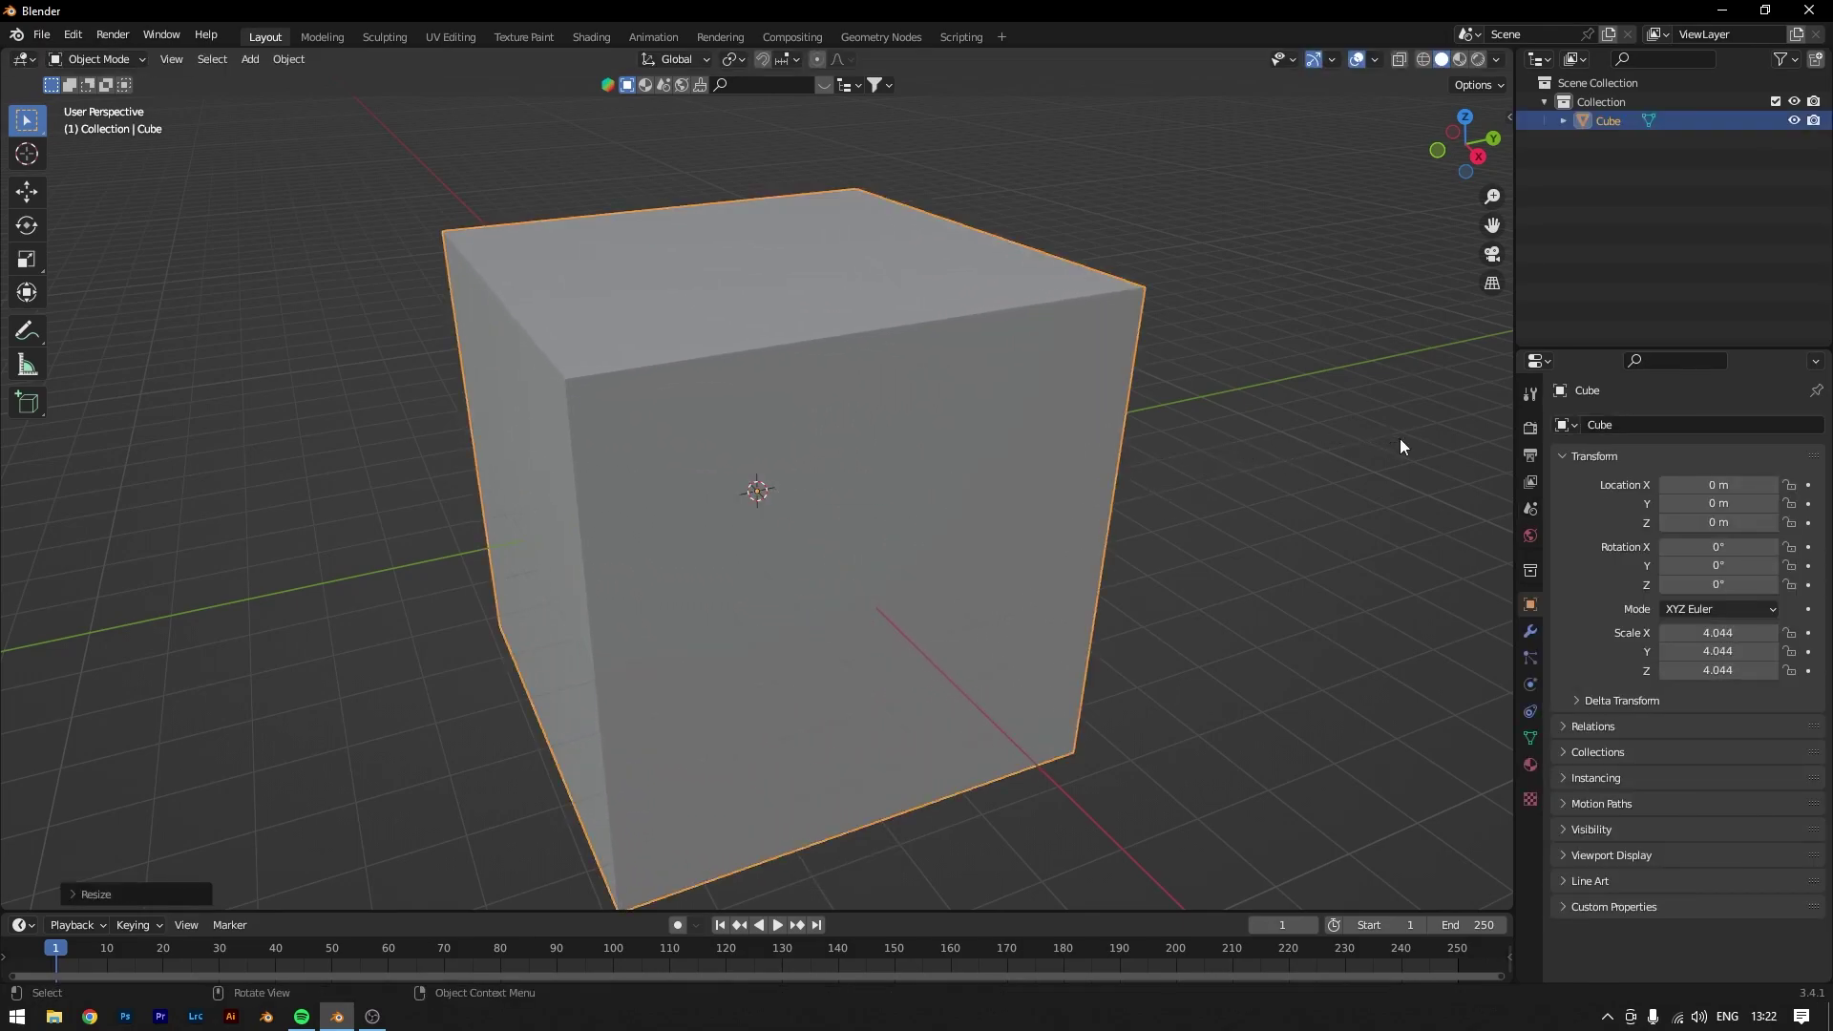
{"action": "scroll", "coordinate": [1261, 515], "scroll_direction": "down", "scroll_amount": 4}
{"action": "key", "text": "s"}
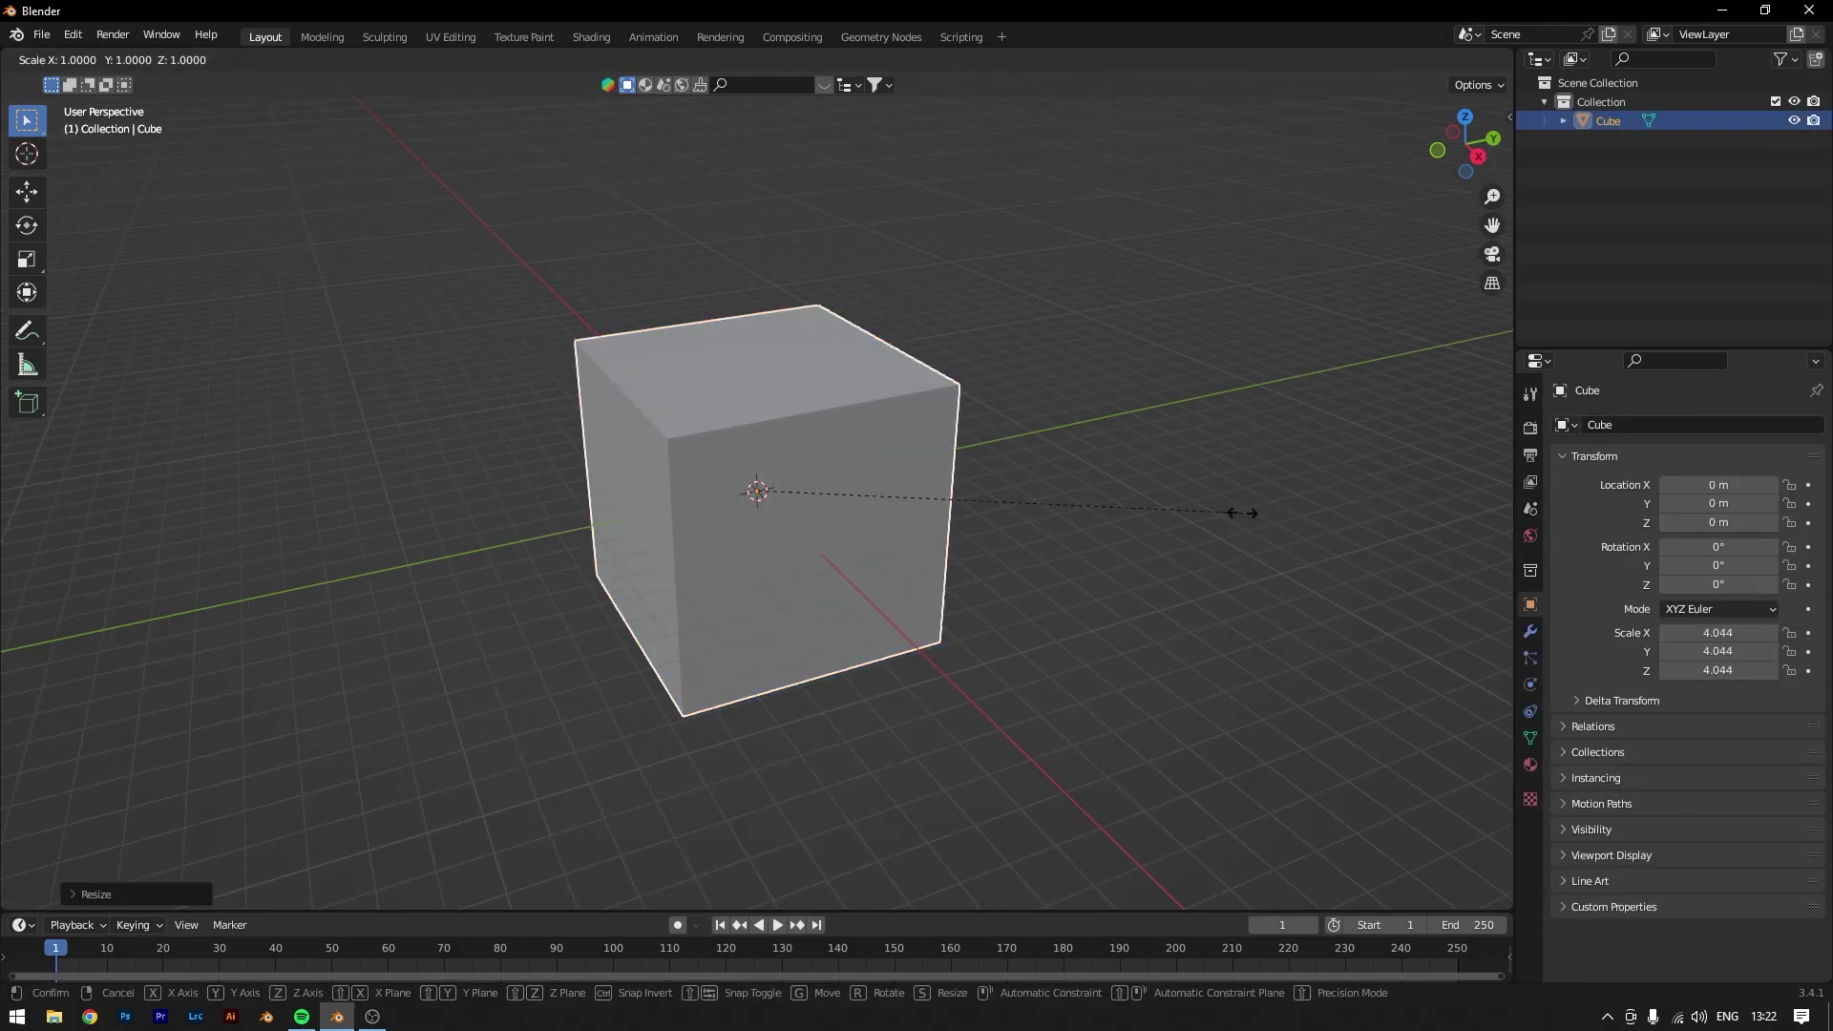
{"action": "key", "text": "z"}
{"action": "left_click", "coordinate": [964, 357]}
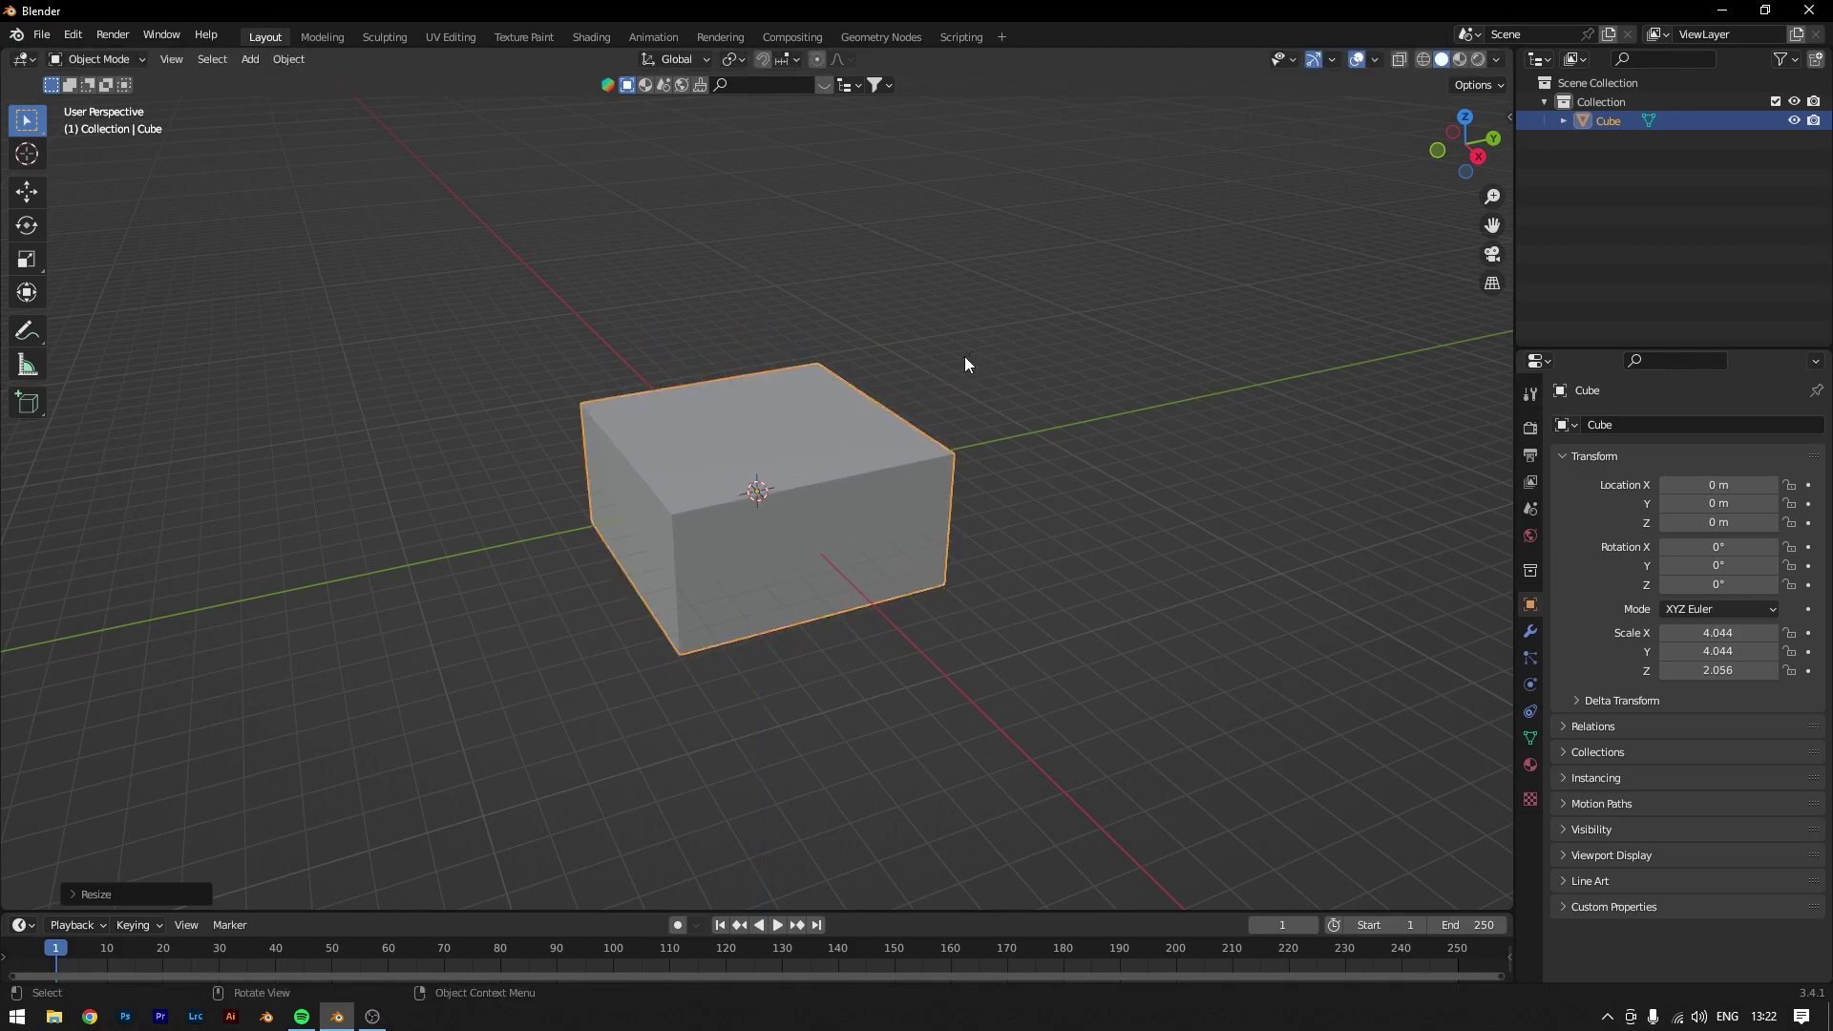
Step: Raise the cube along Z to a height of about 3.95 m
{"action": "key", "text": "g"}
{"action": "key", "text": "z"}
{"action": "left_click", "coordinate": [966, 231]}
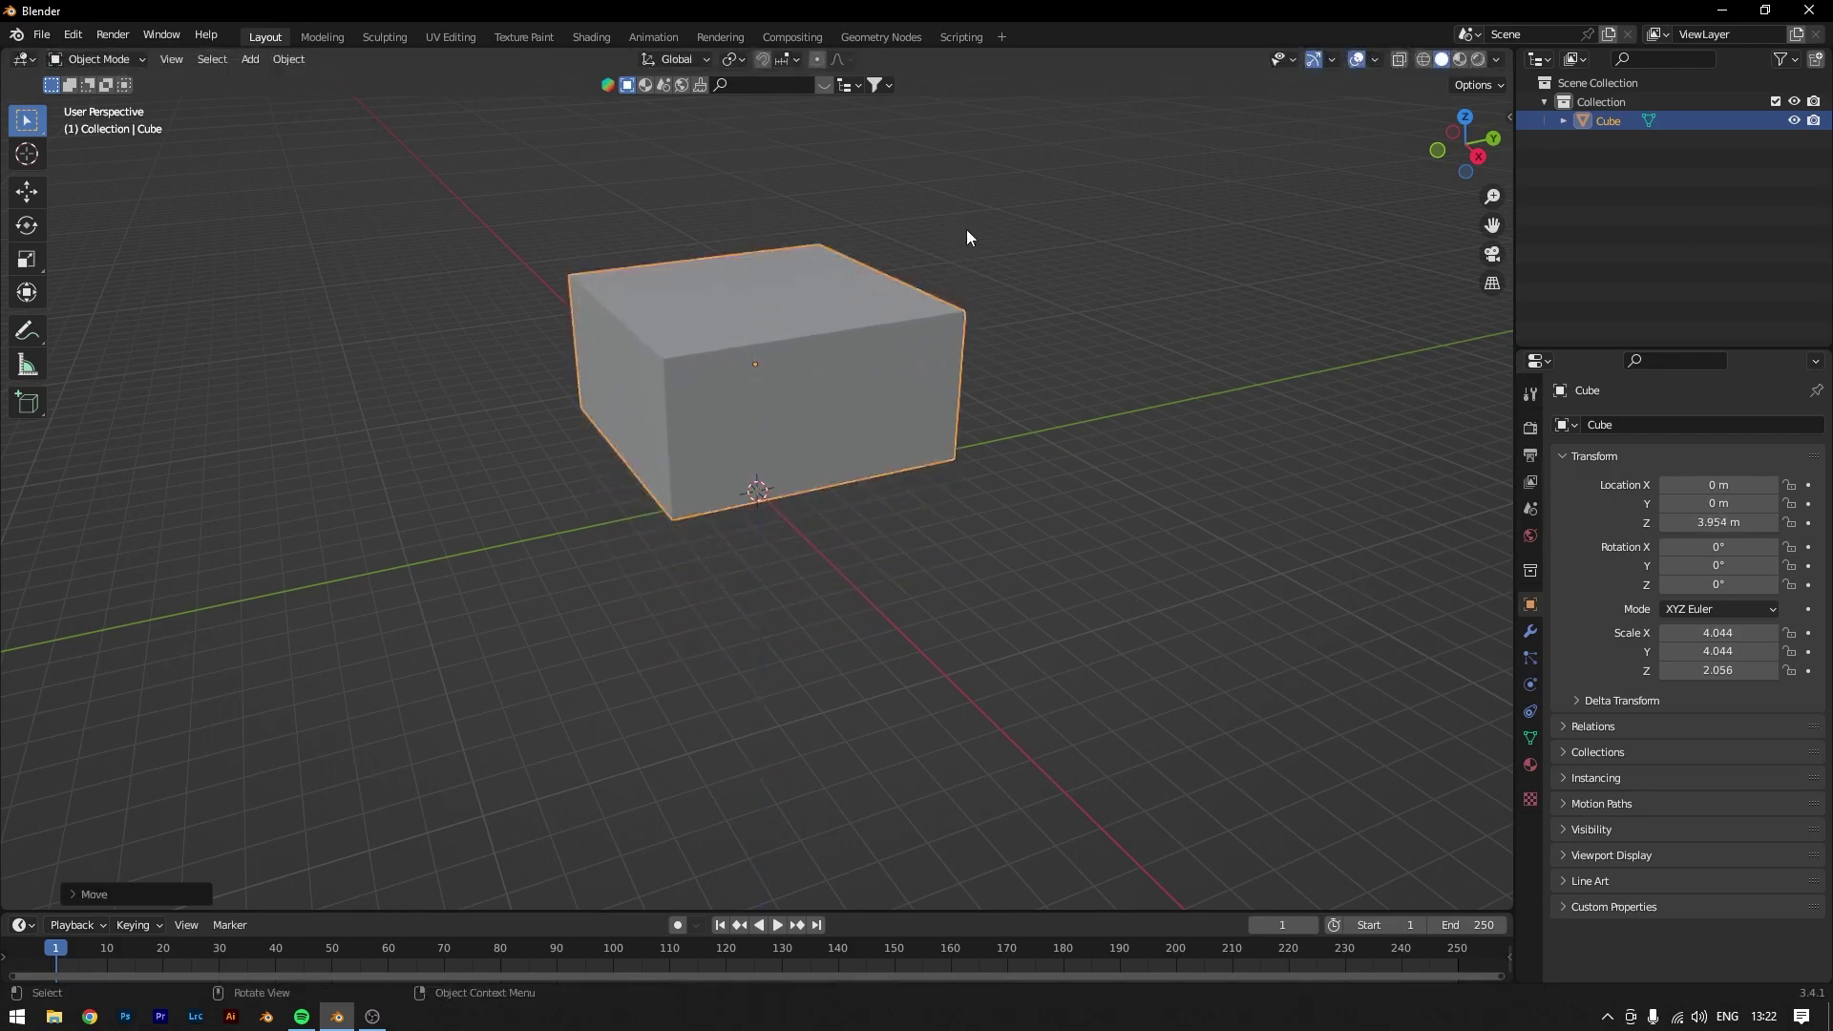
Step: Enlarge the cube to a scale of about 6.33 in X and Y, and flatten its Z scale to about 1.77
{"action": "key", "text": "s"}
{"action": "left_click", "coordinate": [1304, 462]}
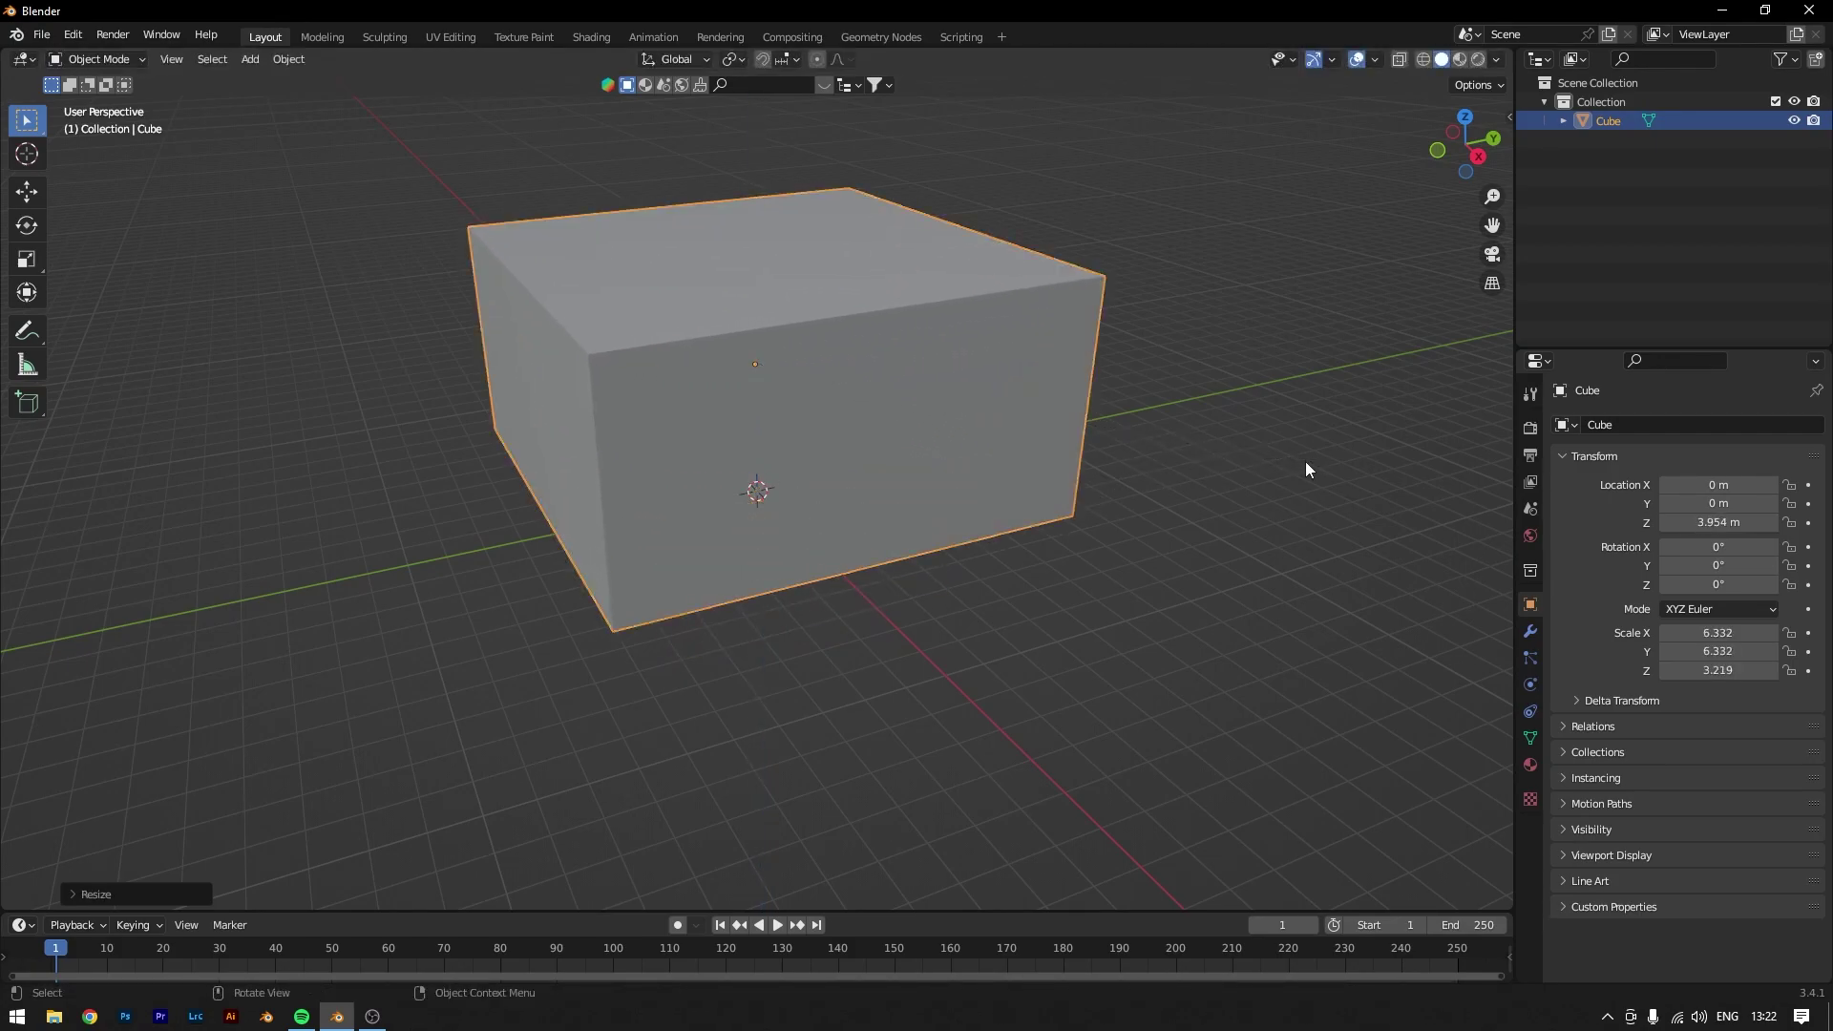
{"action": "key", "text": "s"}
{"action": "key", "text": "z"}
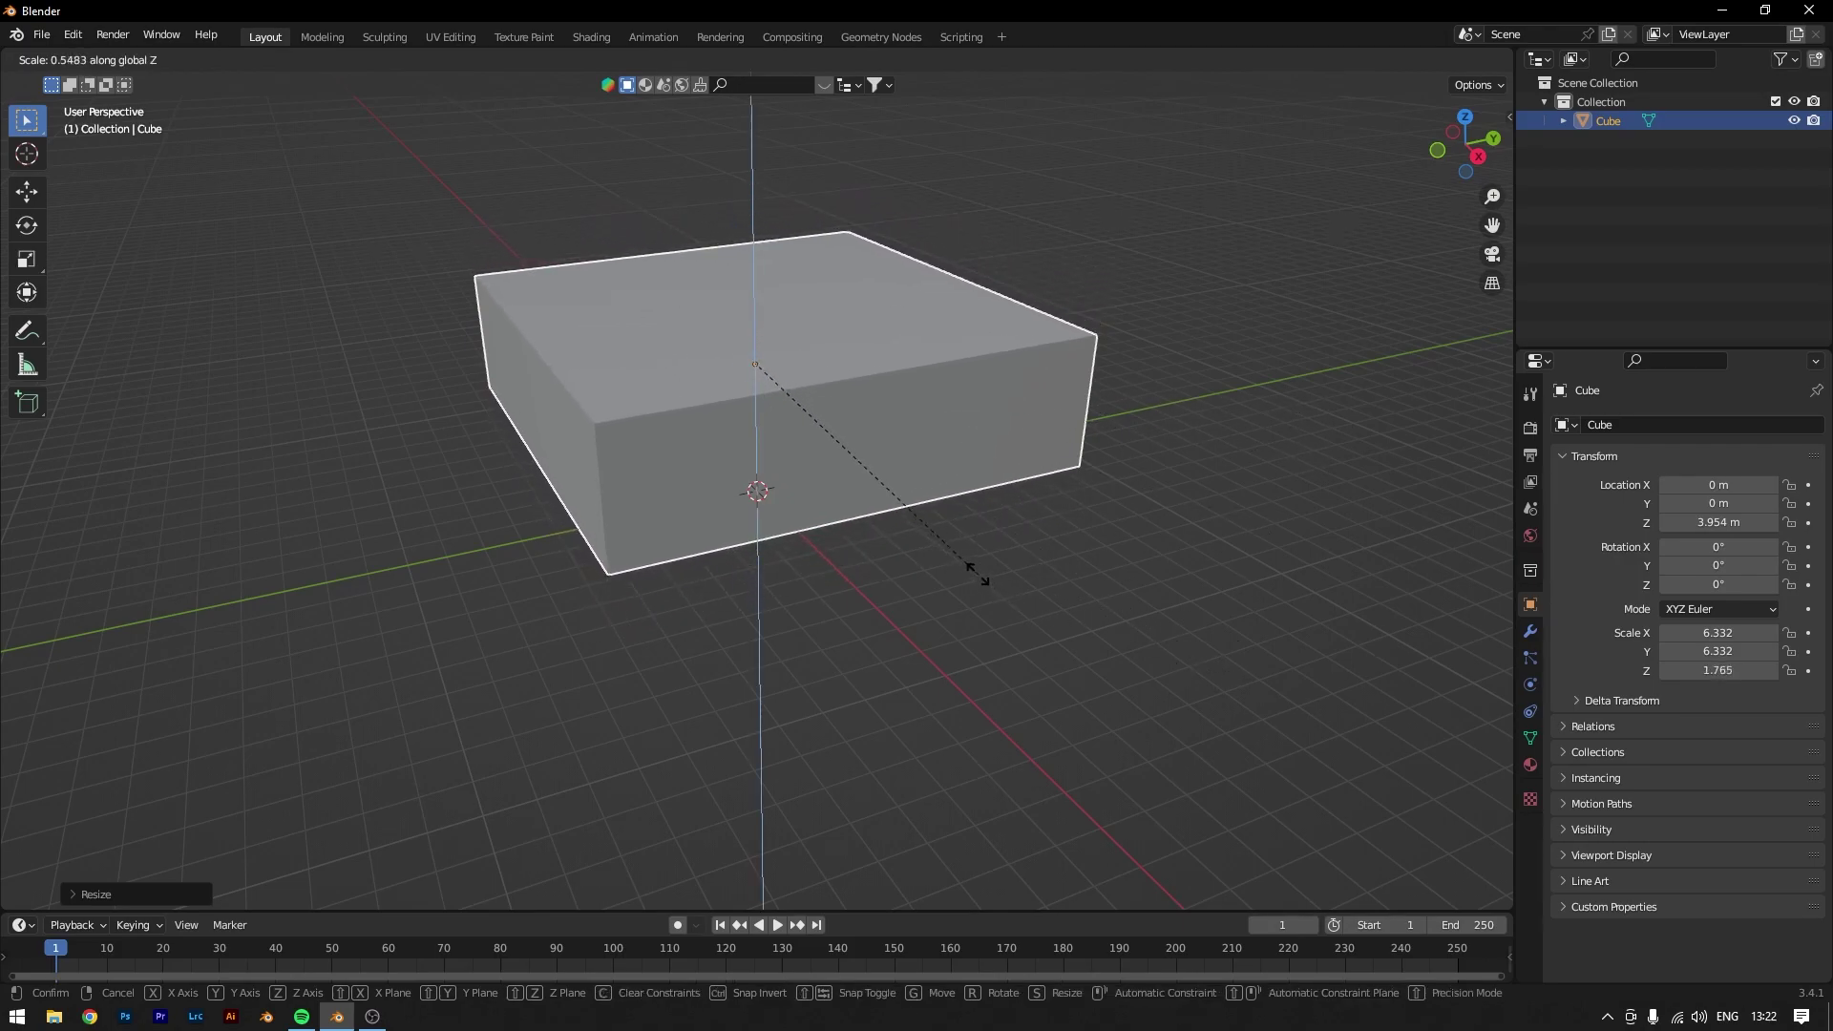
{"action": "left_click", "coordinate": [974, 577]}
{"action": "left_click", "coordinate": [632, 701]}
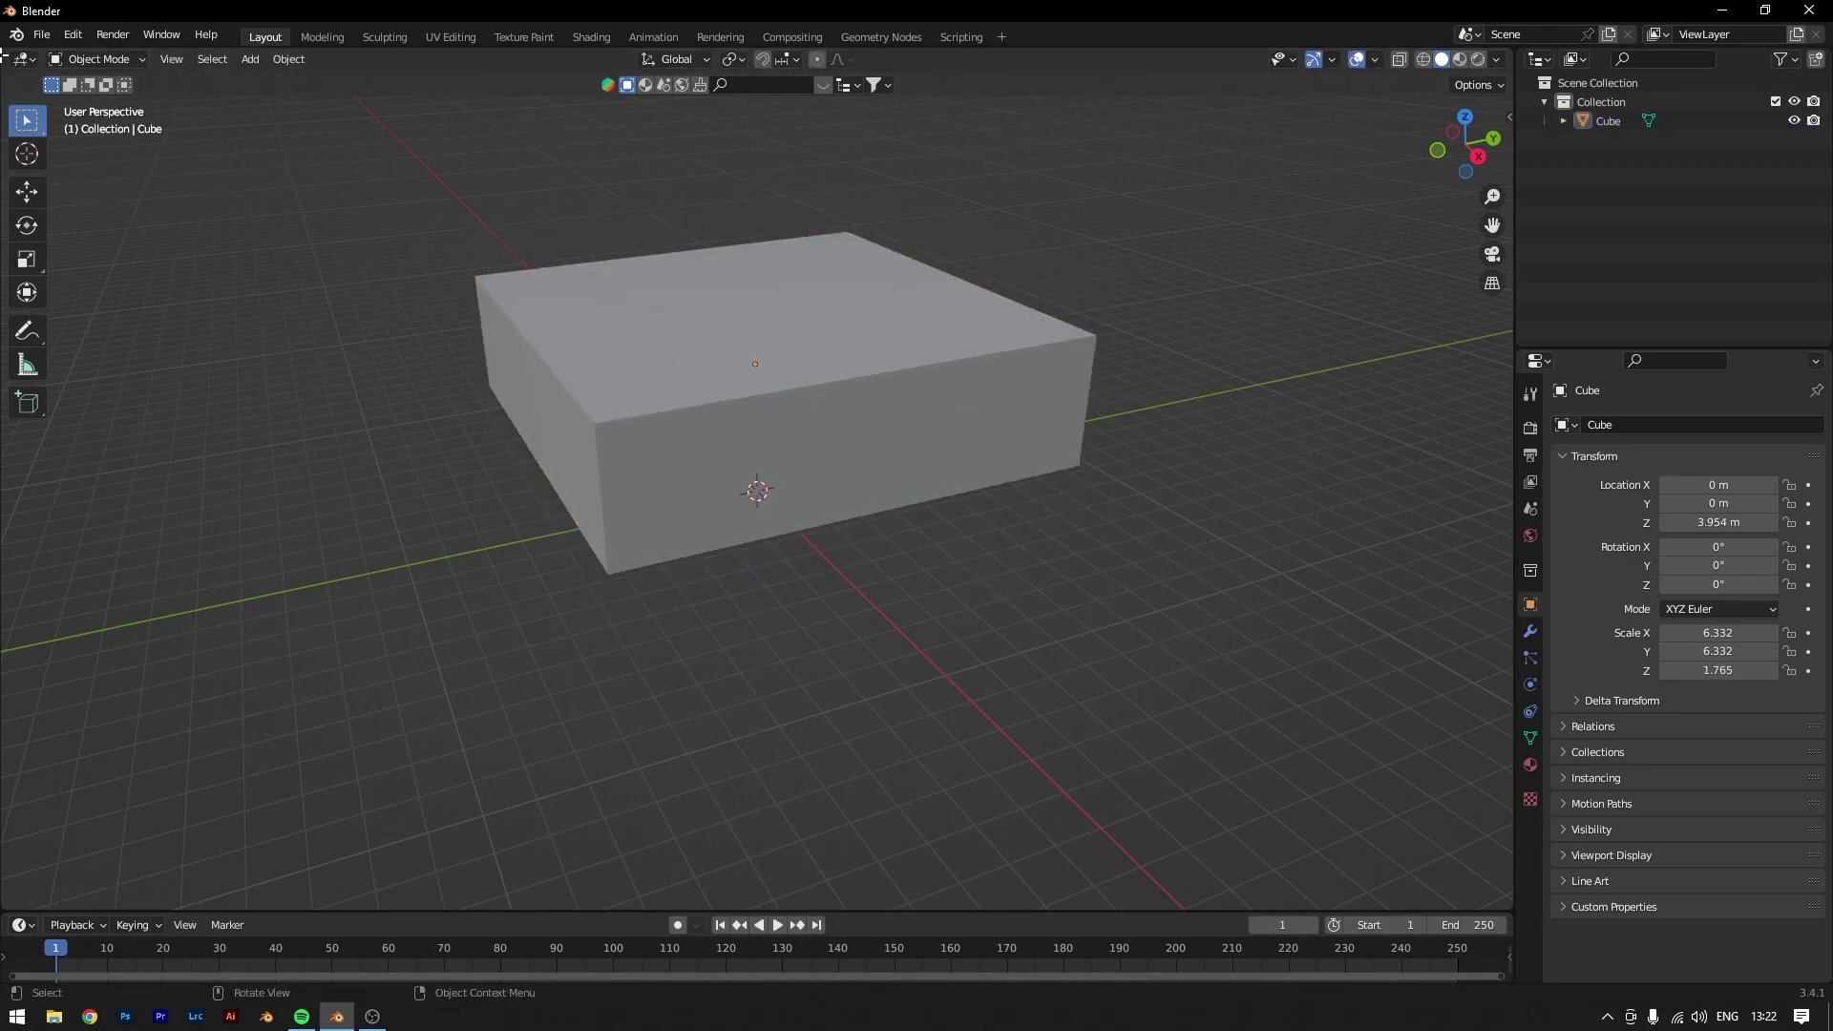
Step: Split the 3D viewport into two side-by-side areas and set rendering to Cycles with GPU Compute and 32 viewport max samples
{"action": "left_click_drag", "start_coordinate": [5, 56], "coordinate": [759, 57]}
{"action": "left_click", "coordinate": [1529, 428]}
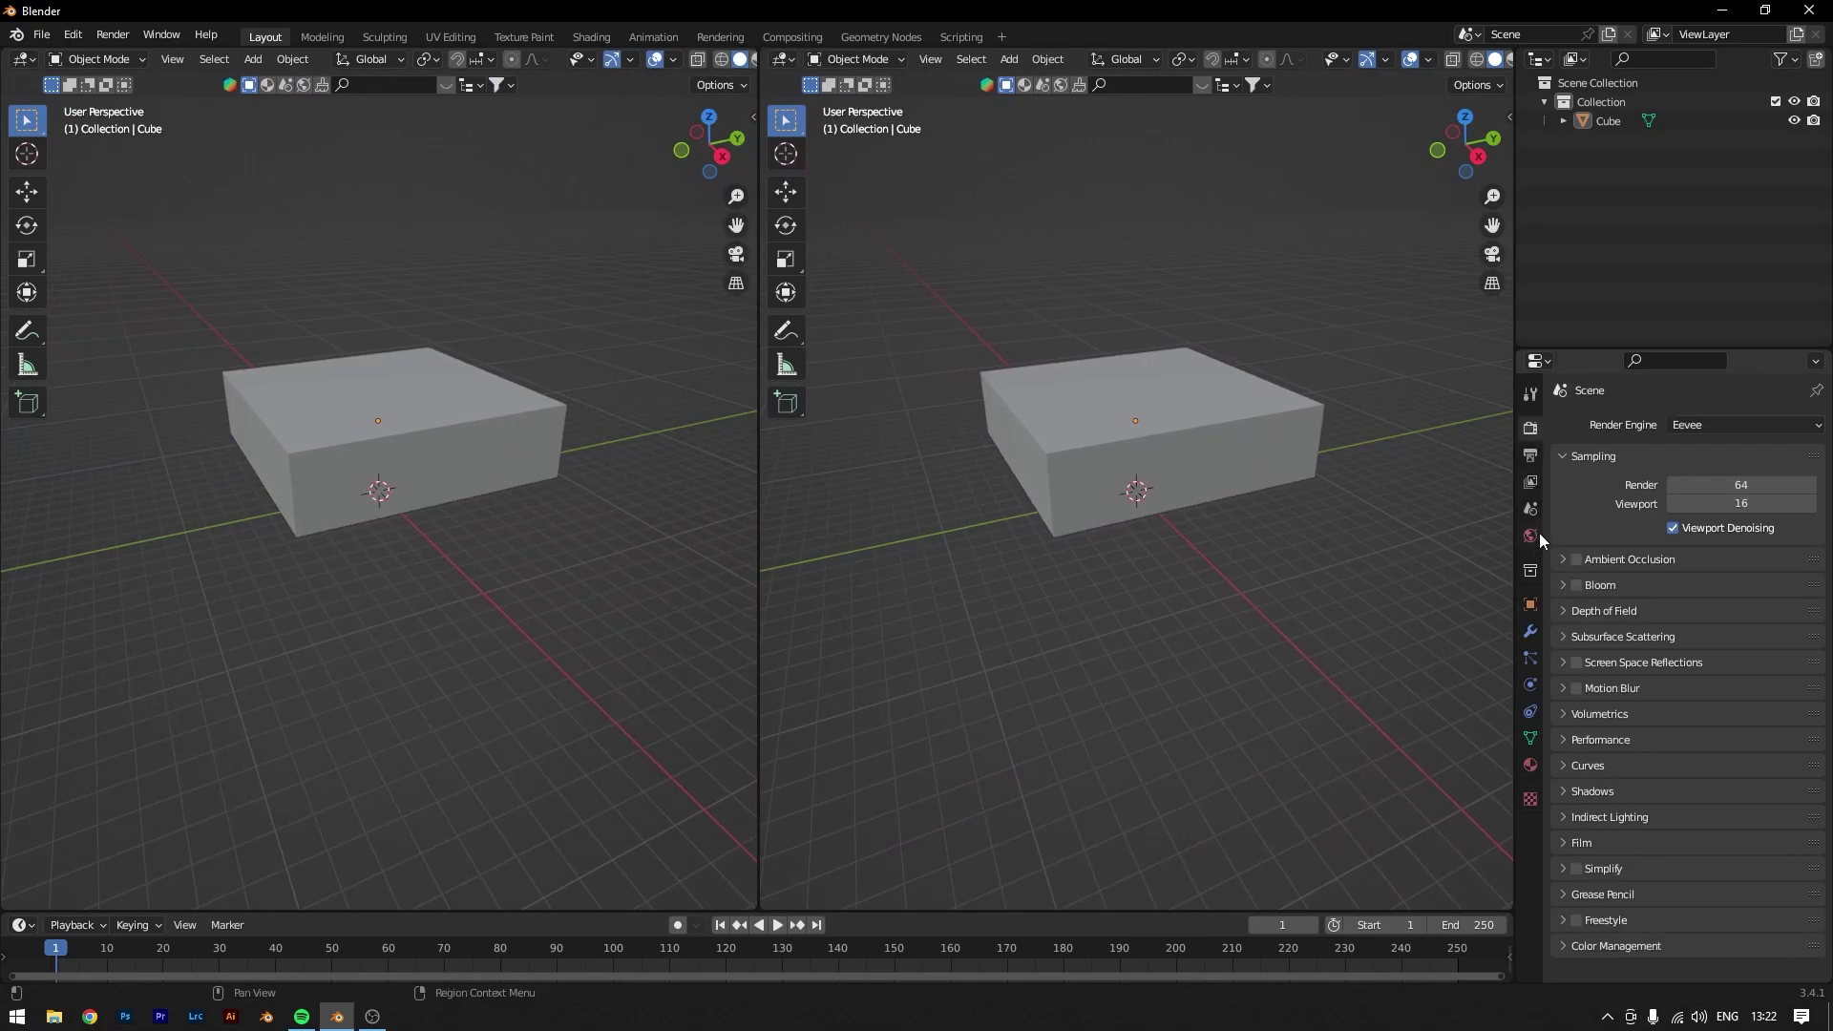
{"action": "left_click", "coordinate": [1681, 423]}
{"action": "left_click", "coordinate": [1688, 492]}
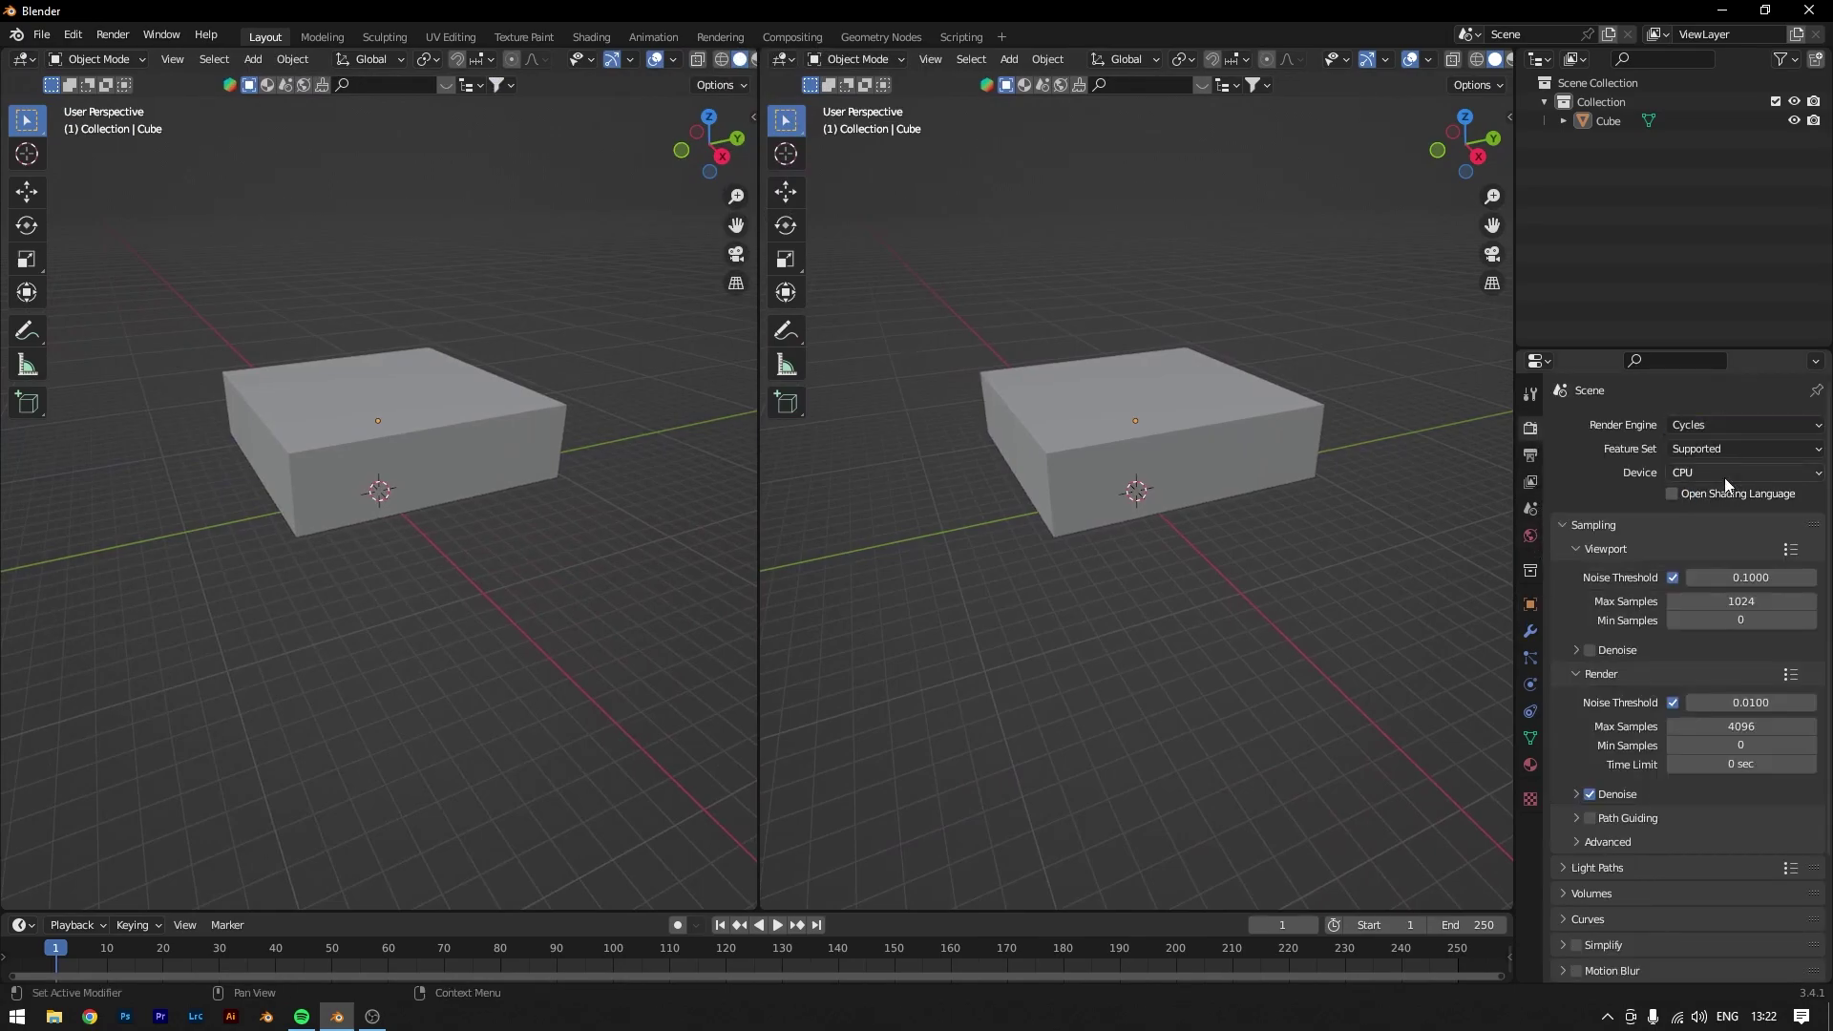
{"action": "left_click", "coordinate": [1710, 474]}
Step: Change the newly split viewport area to the Shader Editor with its sidebar hidden
{"action": "left_click", "coordinate": [24, 59]}
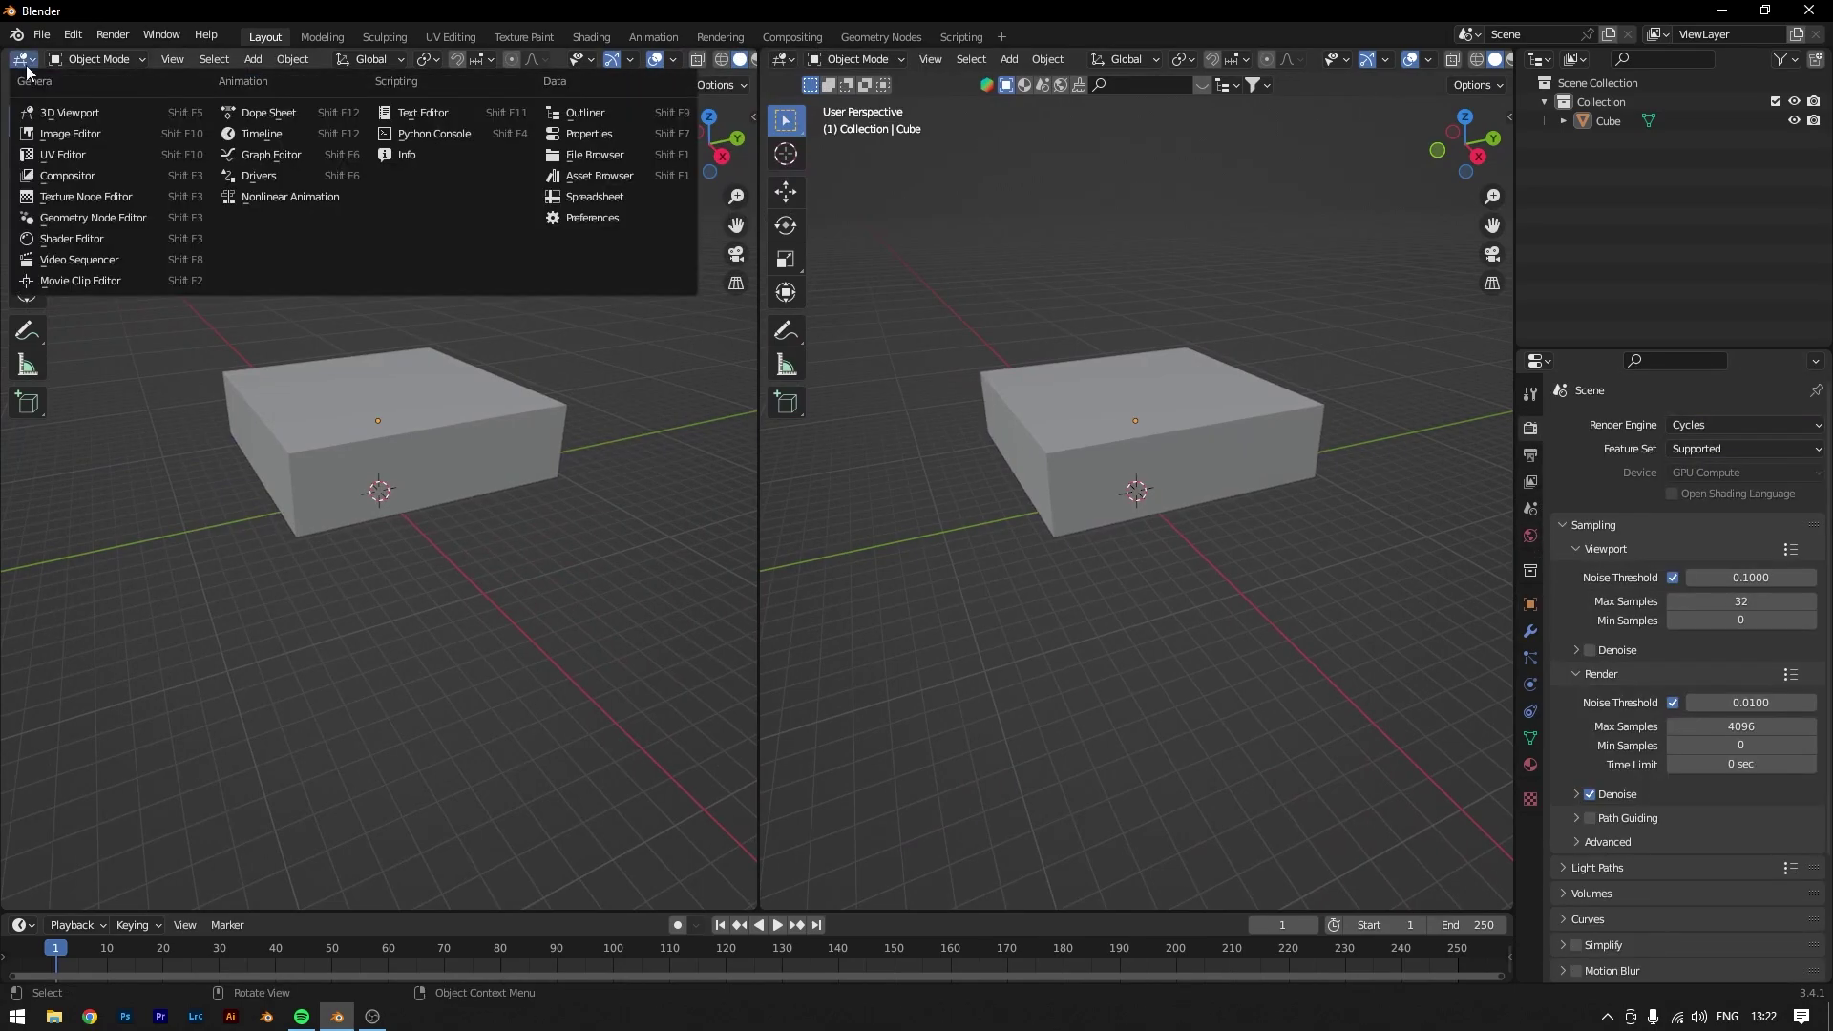
{"action": "left_click", "coordinate": [75, 241]}
{"action": "key", "text": "n"}
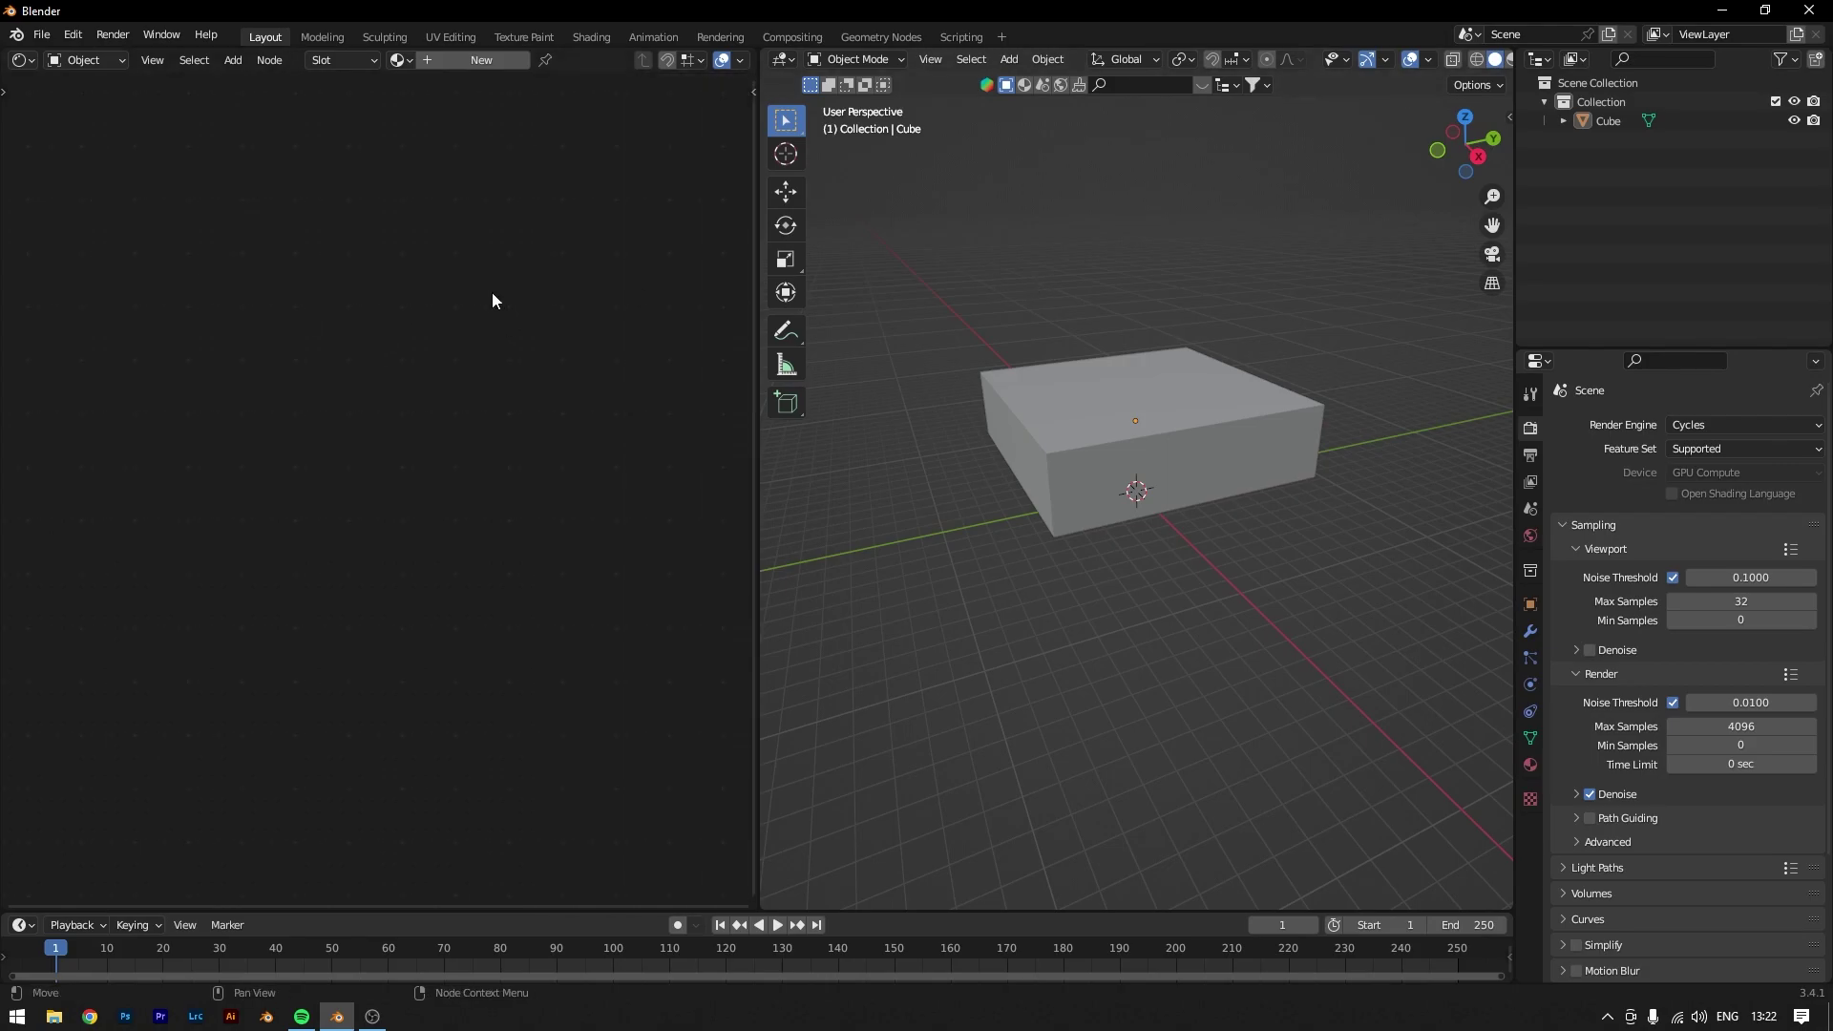
Step: Create a new cube material with a Principled Volume node linked to the Material Output's Volume input, and preview it in rendered shading
{"action": "left_click", "coordinate": [454, 59]}
{"action": "key", "text": "shift+a"}
{"action": "left_click", "coordinate": [405, 267]}
{"action": "type", "text": "princip"}
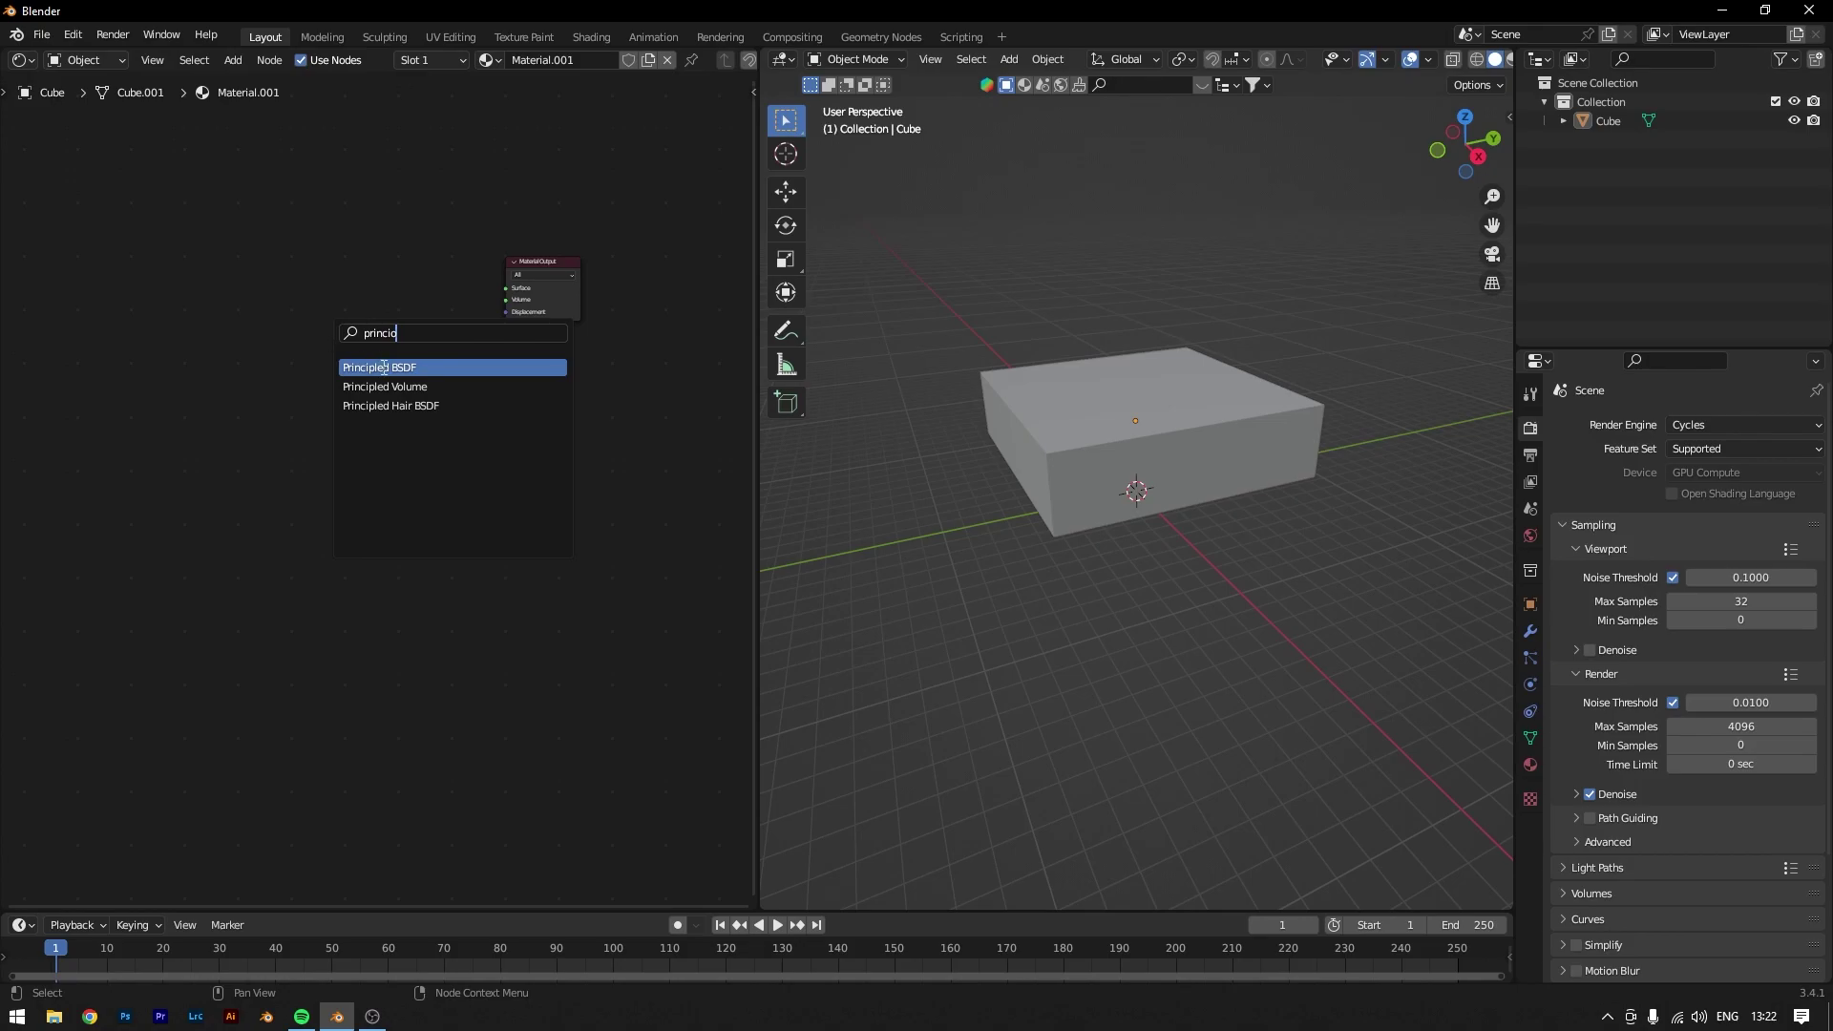
{"action": "left_click", "coordinate": [404, 387]}
{"action": "left_click", "coordinate": [473, 290]}
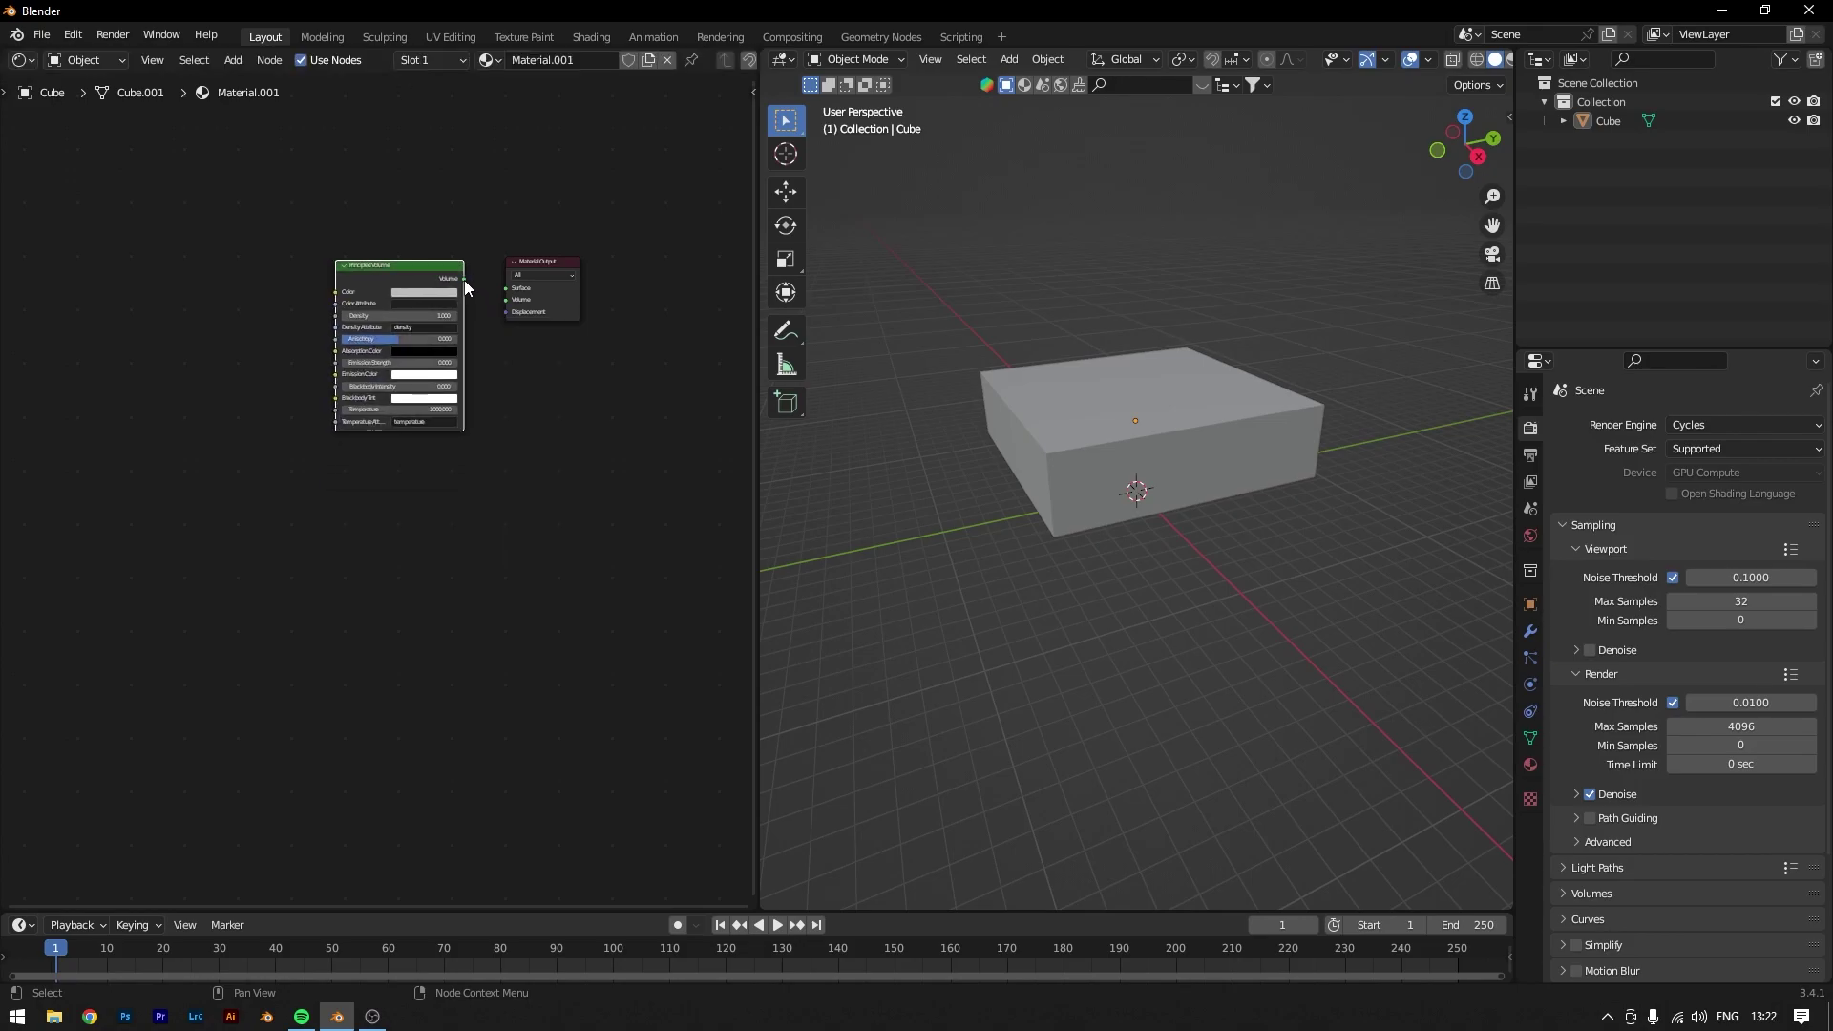
{"action": "left_click_drag", "start_coordinate": [464, 279], "coordinate": [508, 296]}
{"action": "left_click", "coordinate": [1483, 60]}
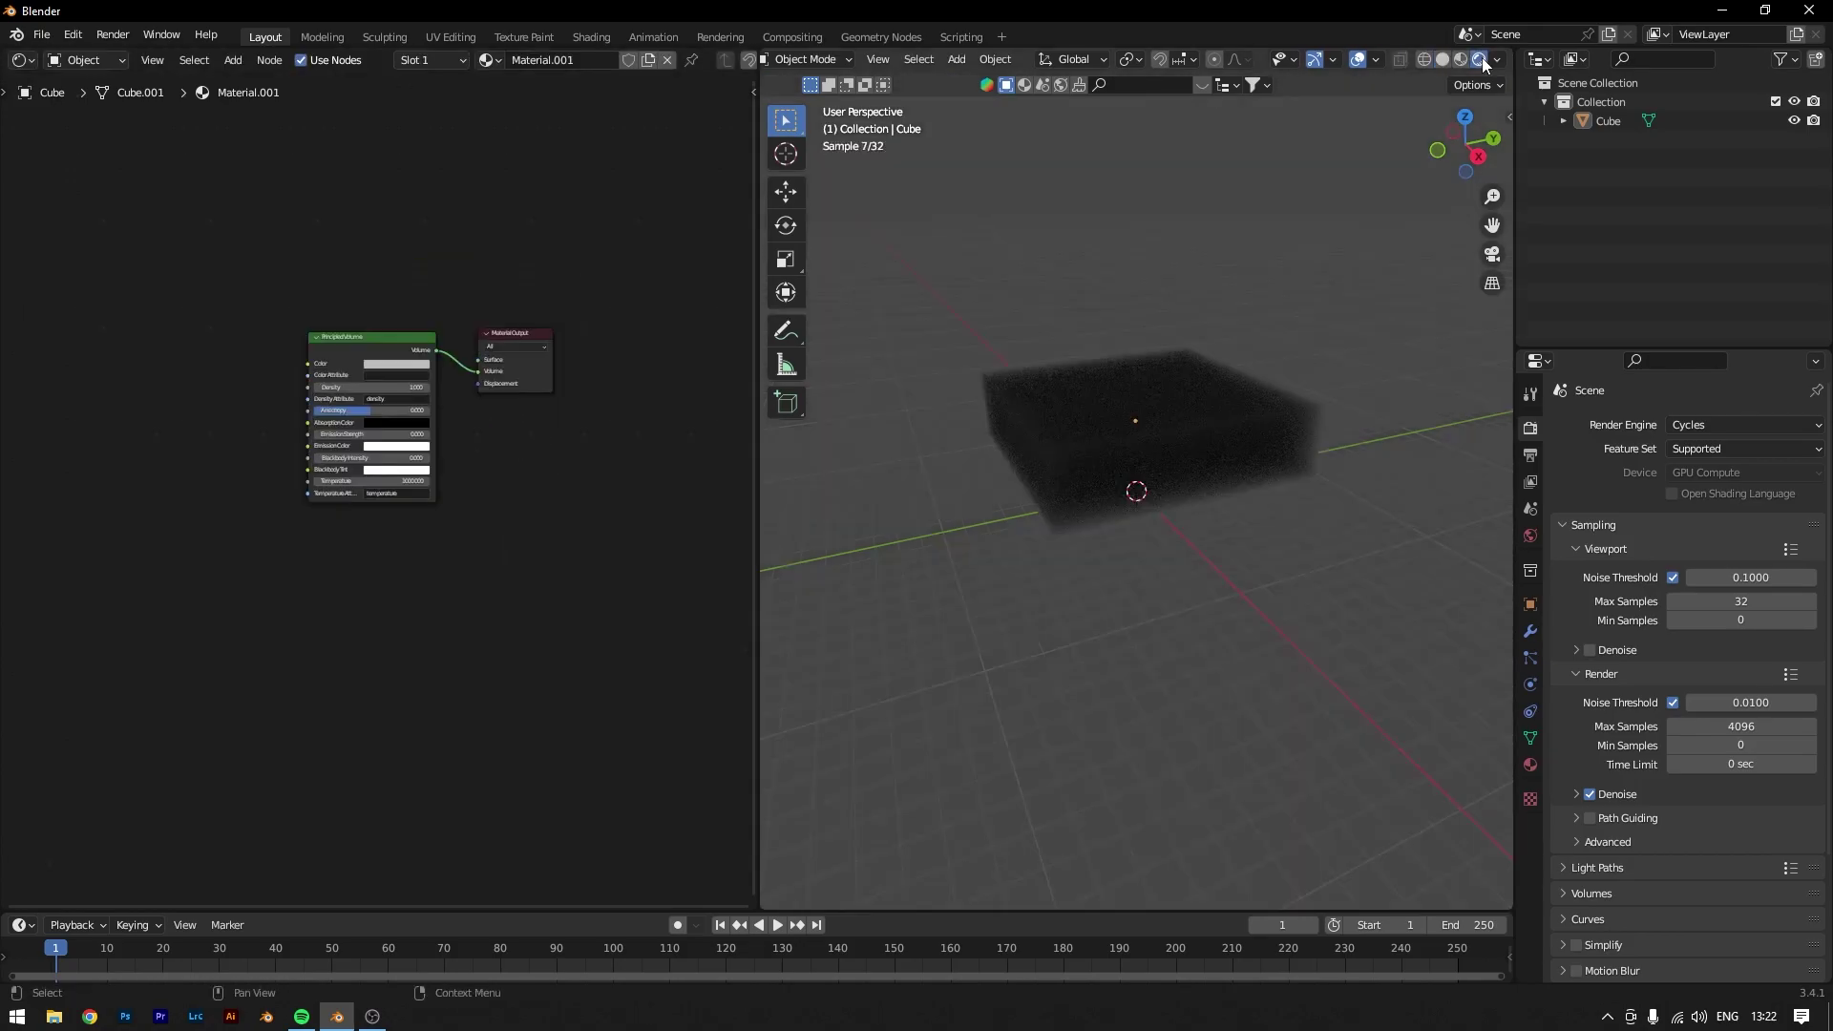
Step: Add a Map Range node and a Noise Texture node ahead of the Principled Volume node
{"action": "scroll", "coordinate": [1340, 454], "scroll_direction": "up", "scroll_amount": 2}
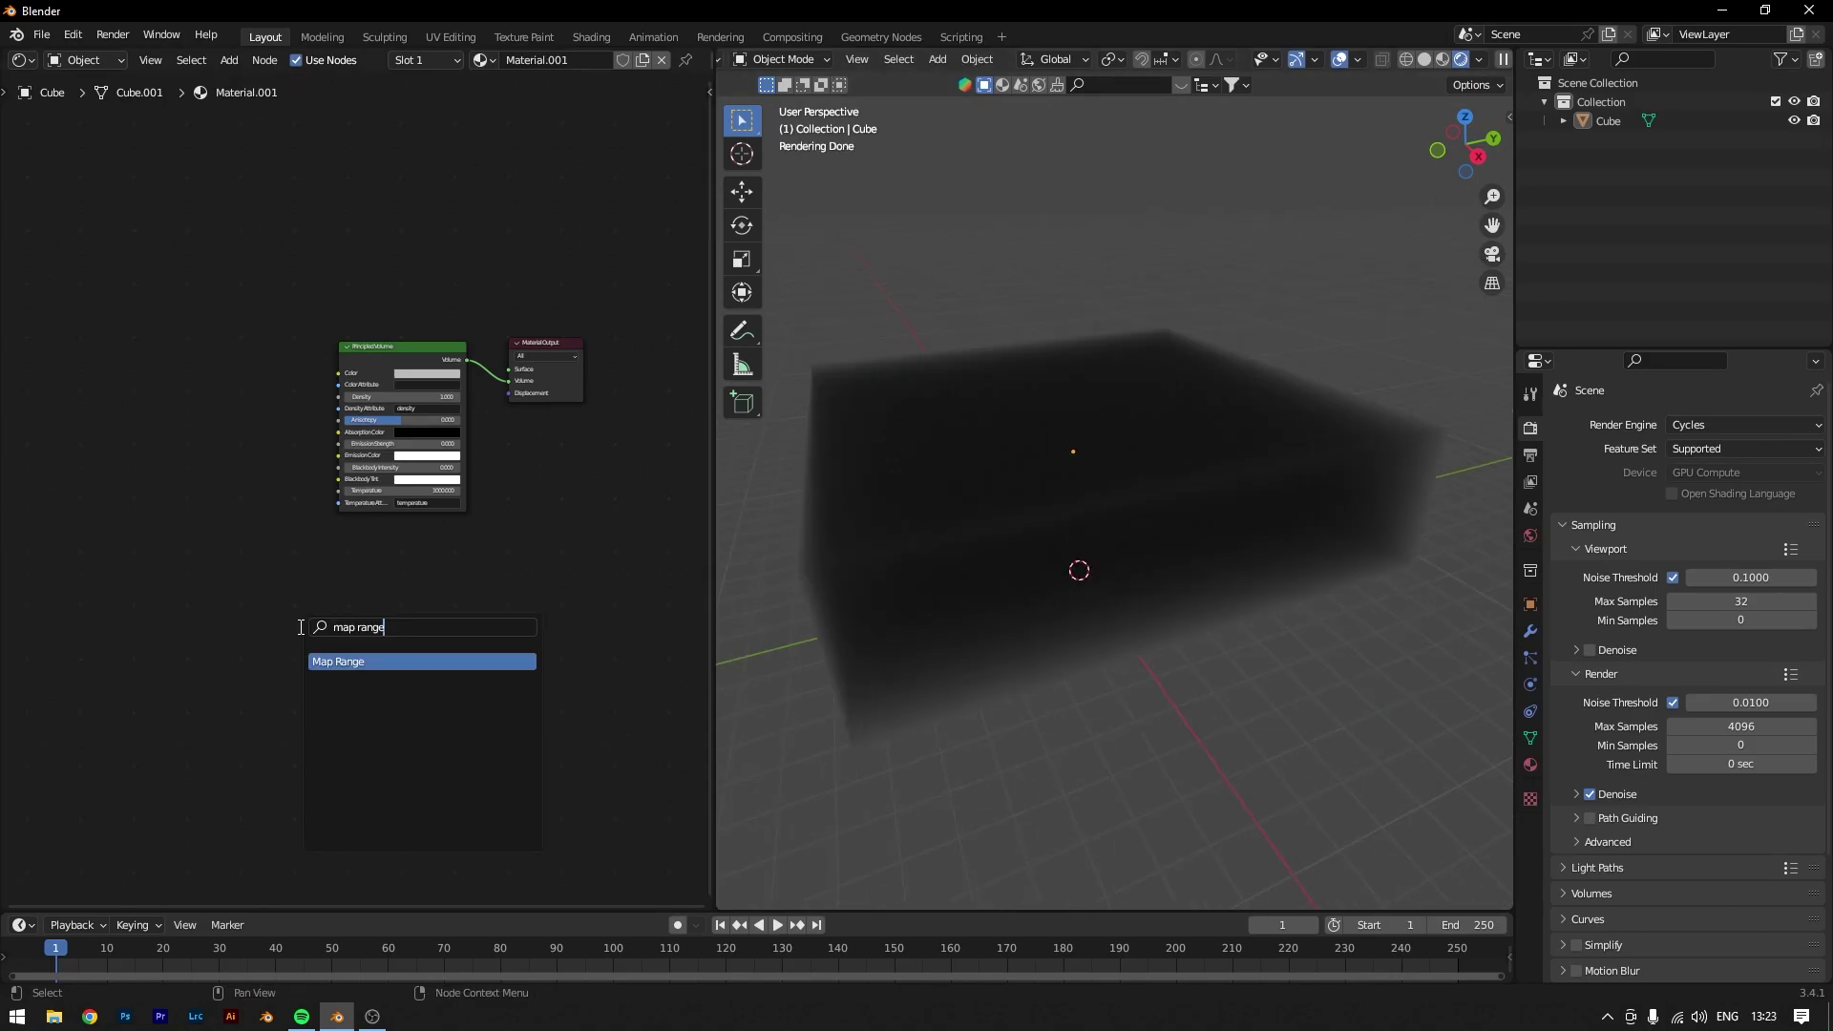
{"action": "key", "text": "Return"}
{"action": "left_click", "coordinate": [196, 386]}
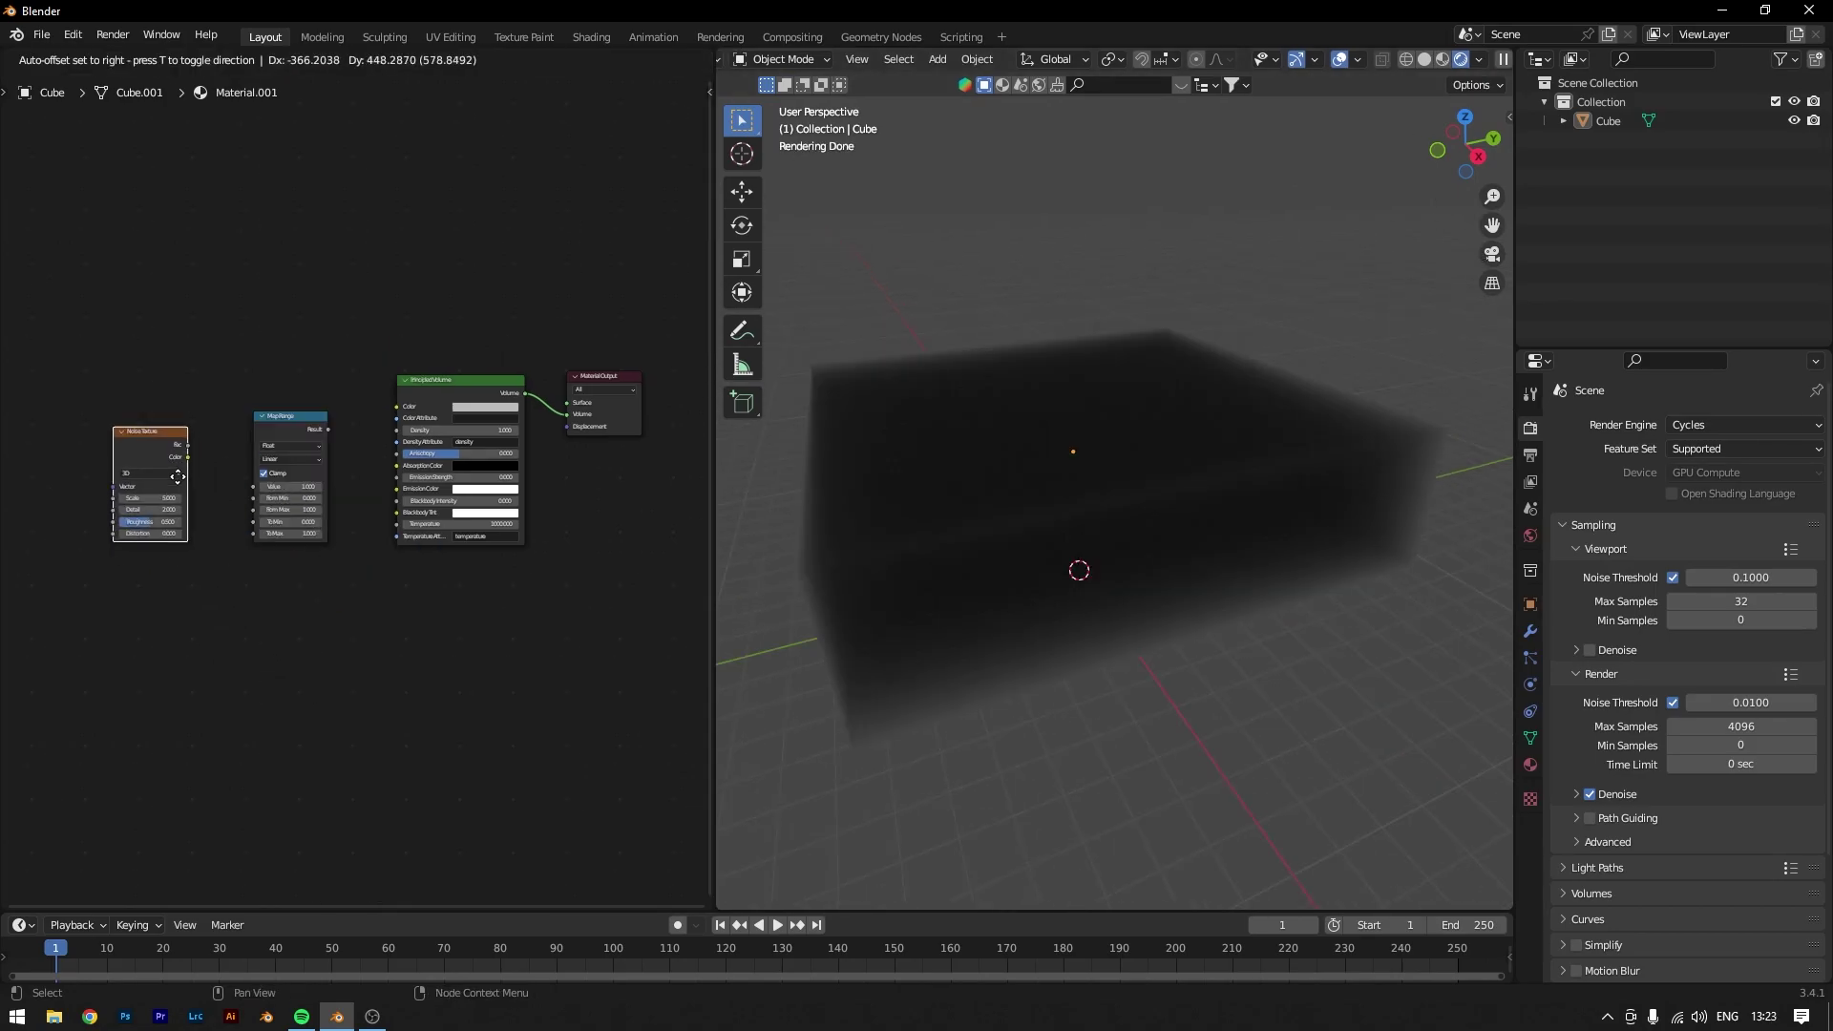
{"action": "left_click", "coordinate": [173, 469]}
{"action": "middle_click_drag", "start_coordinate": [353, 728], "coordinate": [521, 742]}
{"action": "left_click_drag", "start_coordinate": [522, 747], "coordinate": [520, 722]}
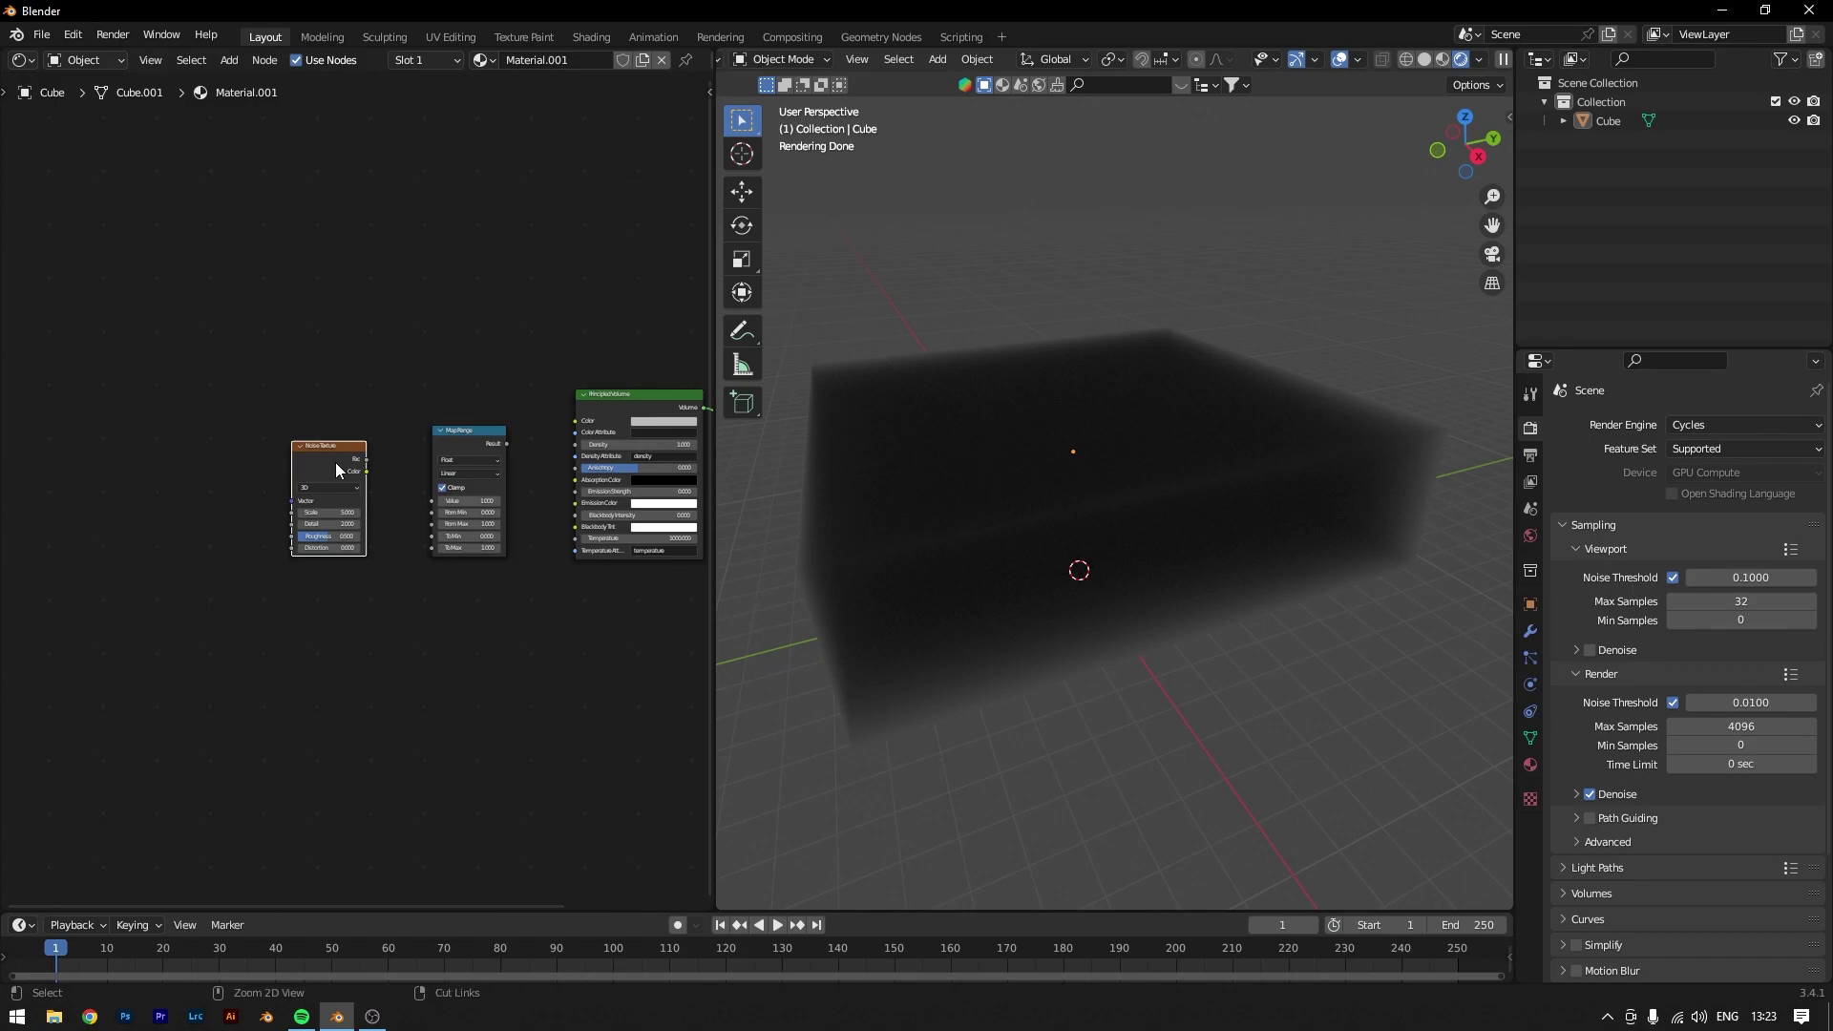
Step: Add Texture Coordinate and Mapping nodes to the Noise Texture, and link the Object output to the Mapping's Vector input
{"action": "key", "text": "ctrl+t"}
{"action": "left_click", "coordinate": [358, 638]}
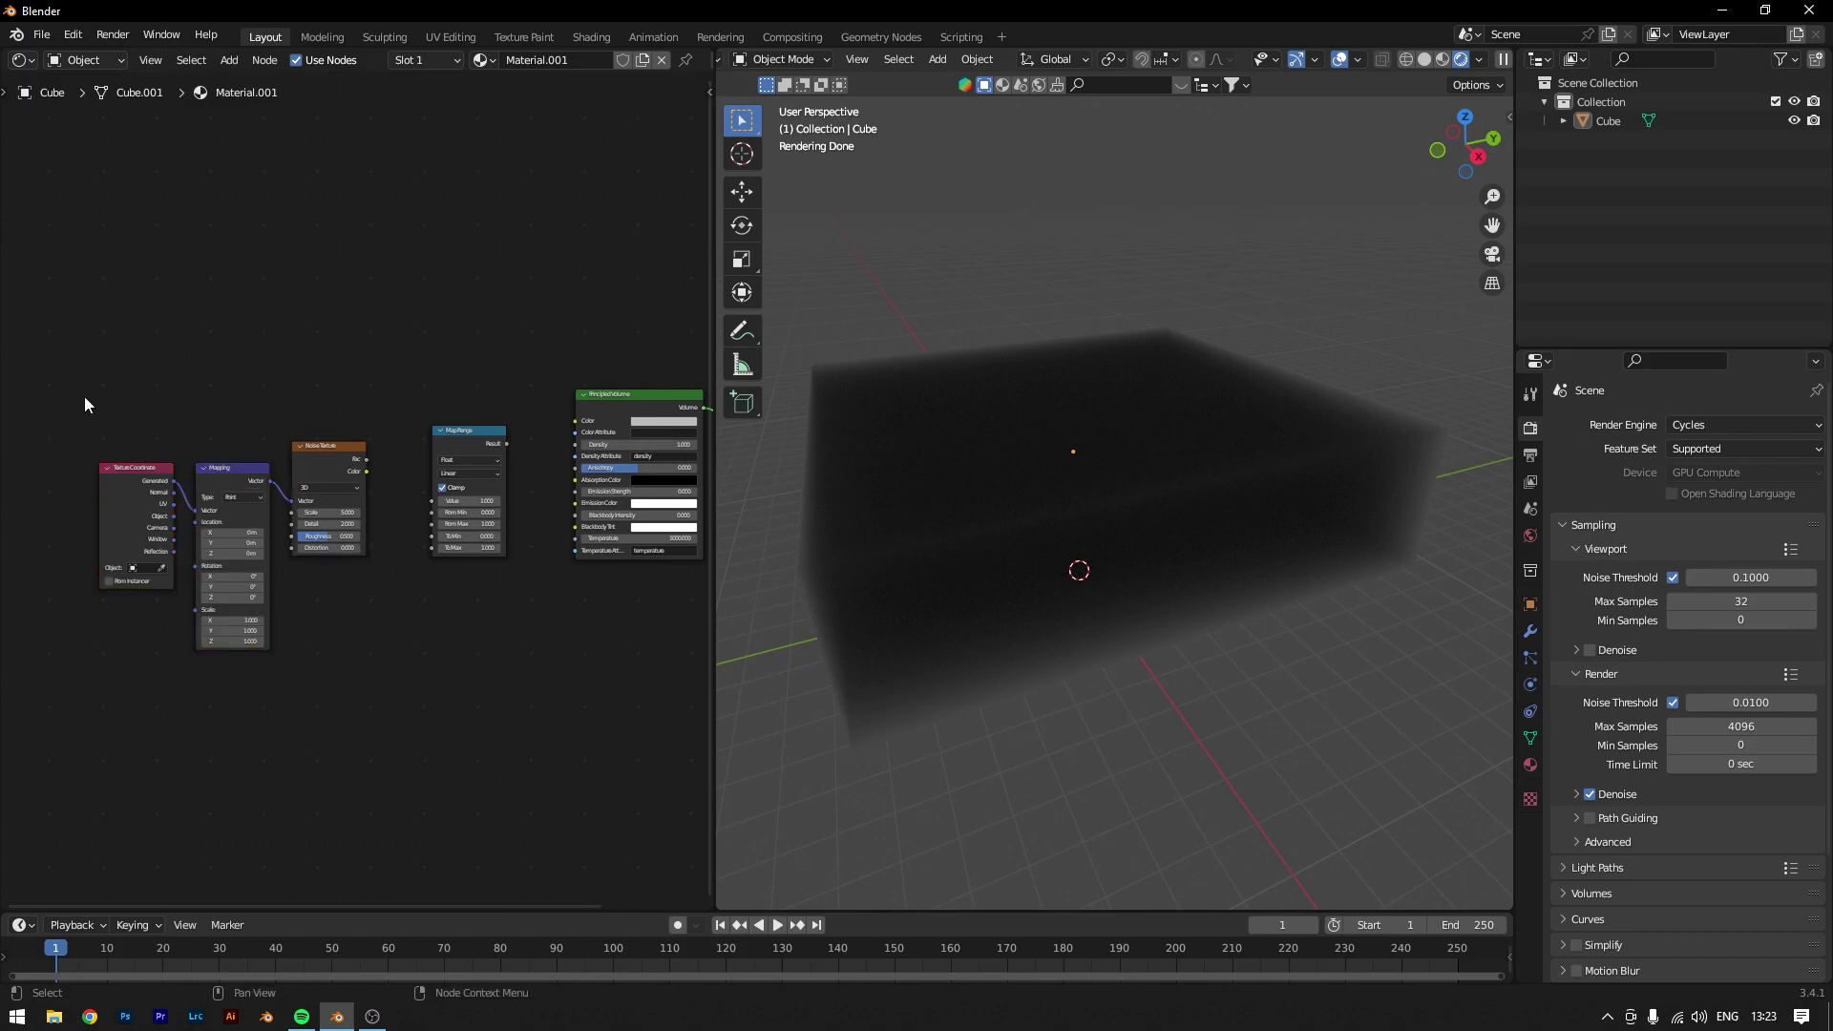
{"action": "left_click_drag", "start_coordinate": [109, 475], "coordinate": [54, 477]}
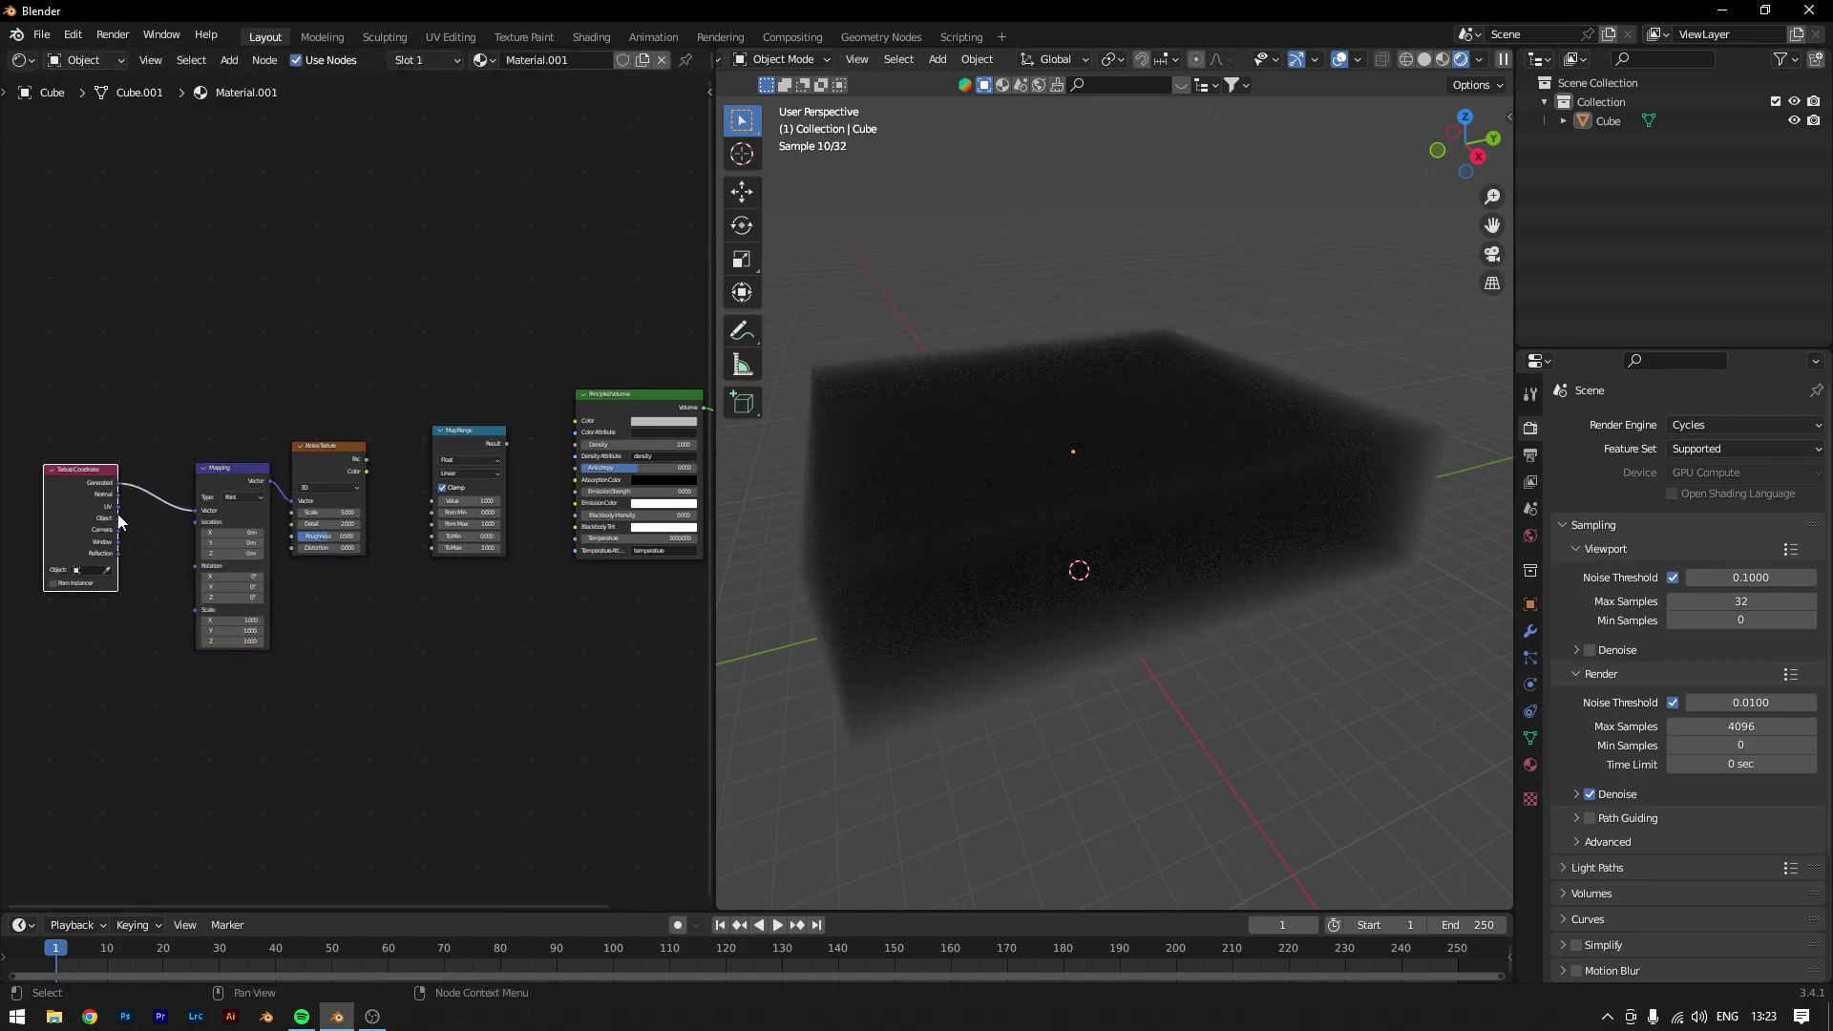
{"action": "left_click_drag", "start_coordinate": [191, 508], "coordinate": [207, 482]}
Step: Link the Noise Texture's Fac to the Map Range Value, and the Map Range Result to the Principled Volume's Density
{"action": "scroll", "coordinate": [456, 616], "scroll_direction": "up", "scroll_amount": 3}
{"action": "middle_click_drag", "start_coordinate": [457, 616], "coordinate": [378, 631]}
{"action": "scroll", "coordinate": [420, 627], "scroll_direction": "up", "scroll_amount": 1}
{"action": "left_click_drag", "start_coordinate": [143, 473], "coordinate": [165, 482]}
{"action": "left_click_drag", "start_coordinate": [229, 475], "coordinate": [298, 523]}
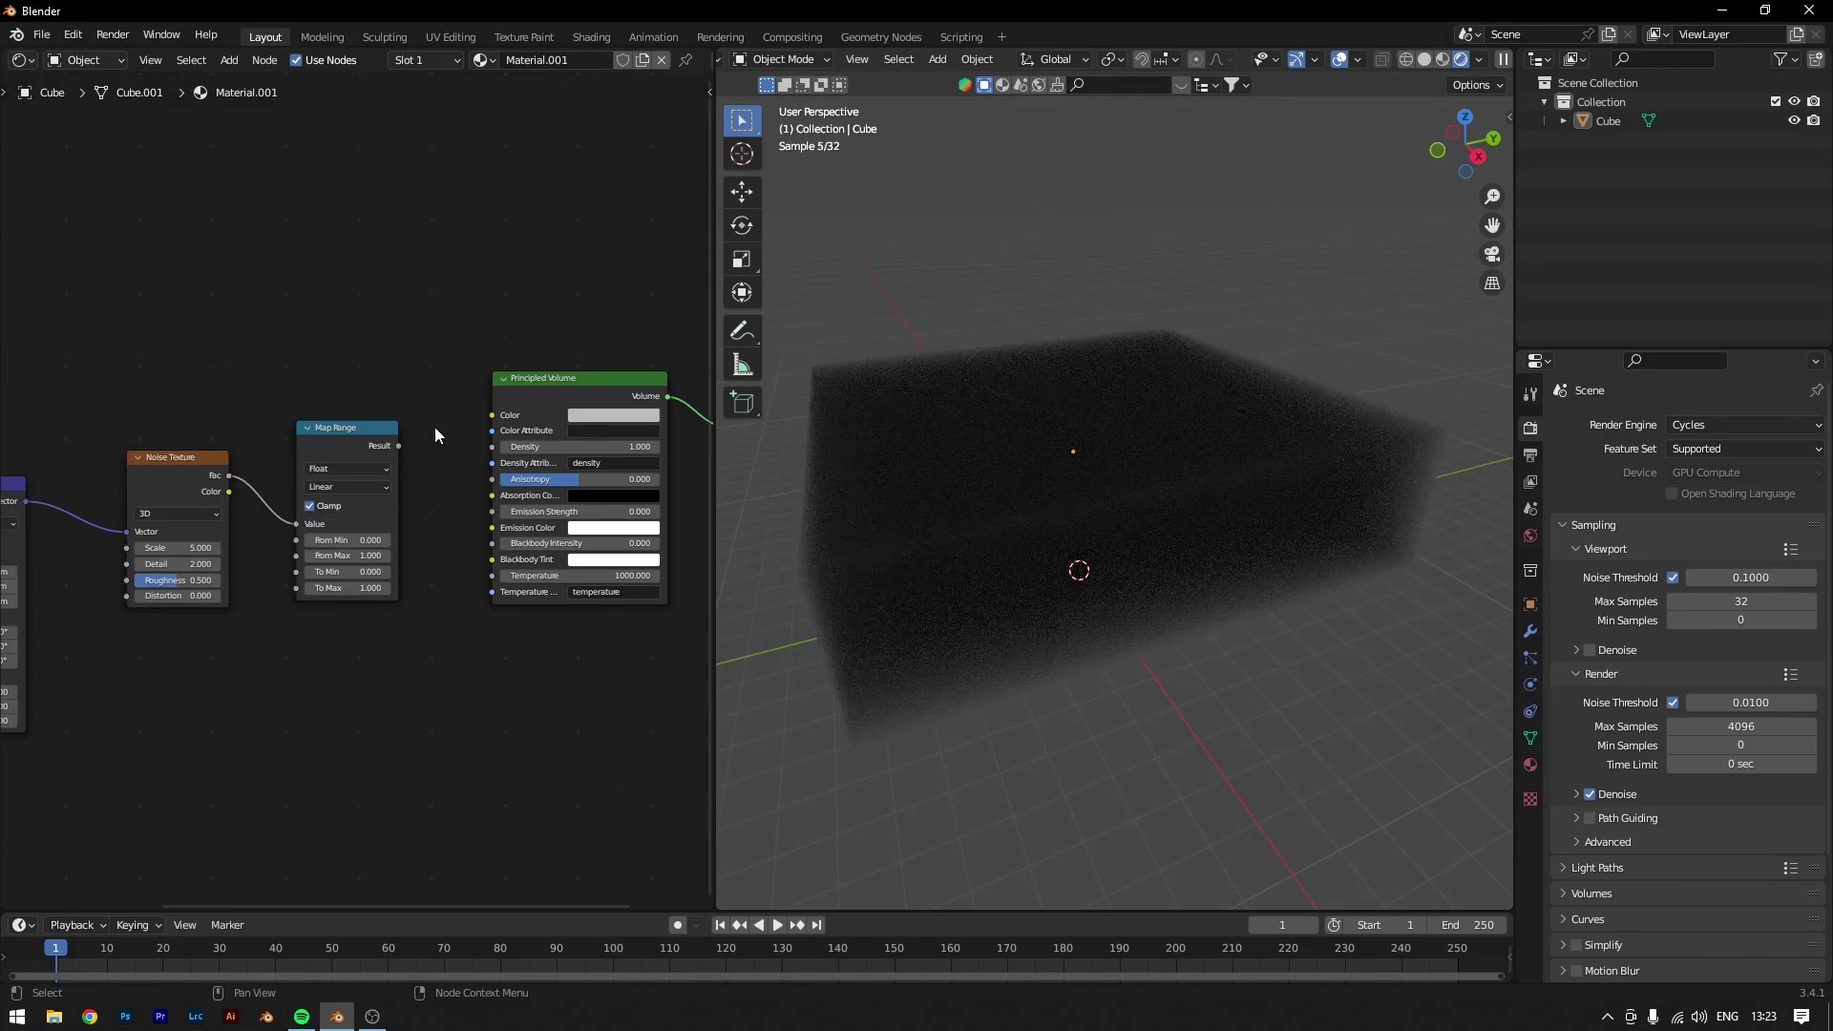
{"action": "left_click_drag", "start_coordinate": [394, 443], "coordinate": [494, 446]}
Step: Set the Principled Volume's Anisotropy to 0.7
{"action": "middle_click_drag", "start_coordinate": [436, 726], "coordinate": [302, 673]}
{"action": "scroll", "coordinate": [382, 668], "scroll_direction": "up", "scroll_amount": 3}
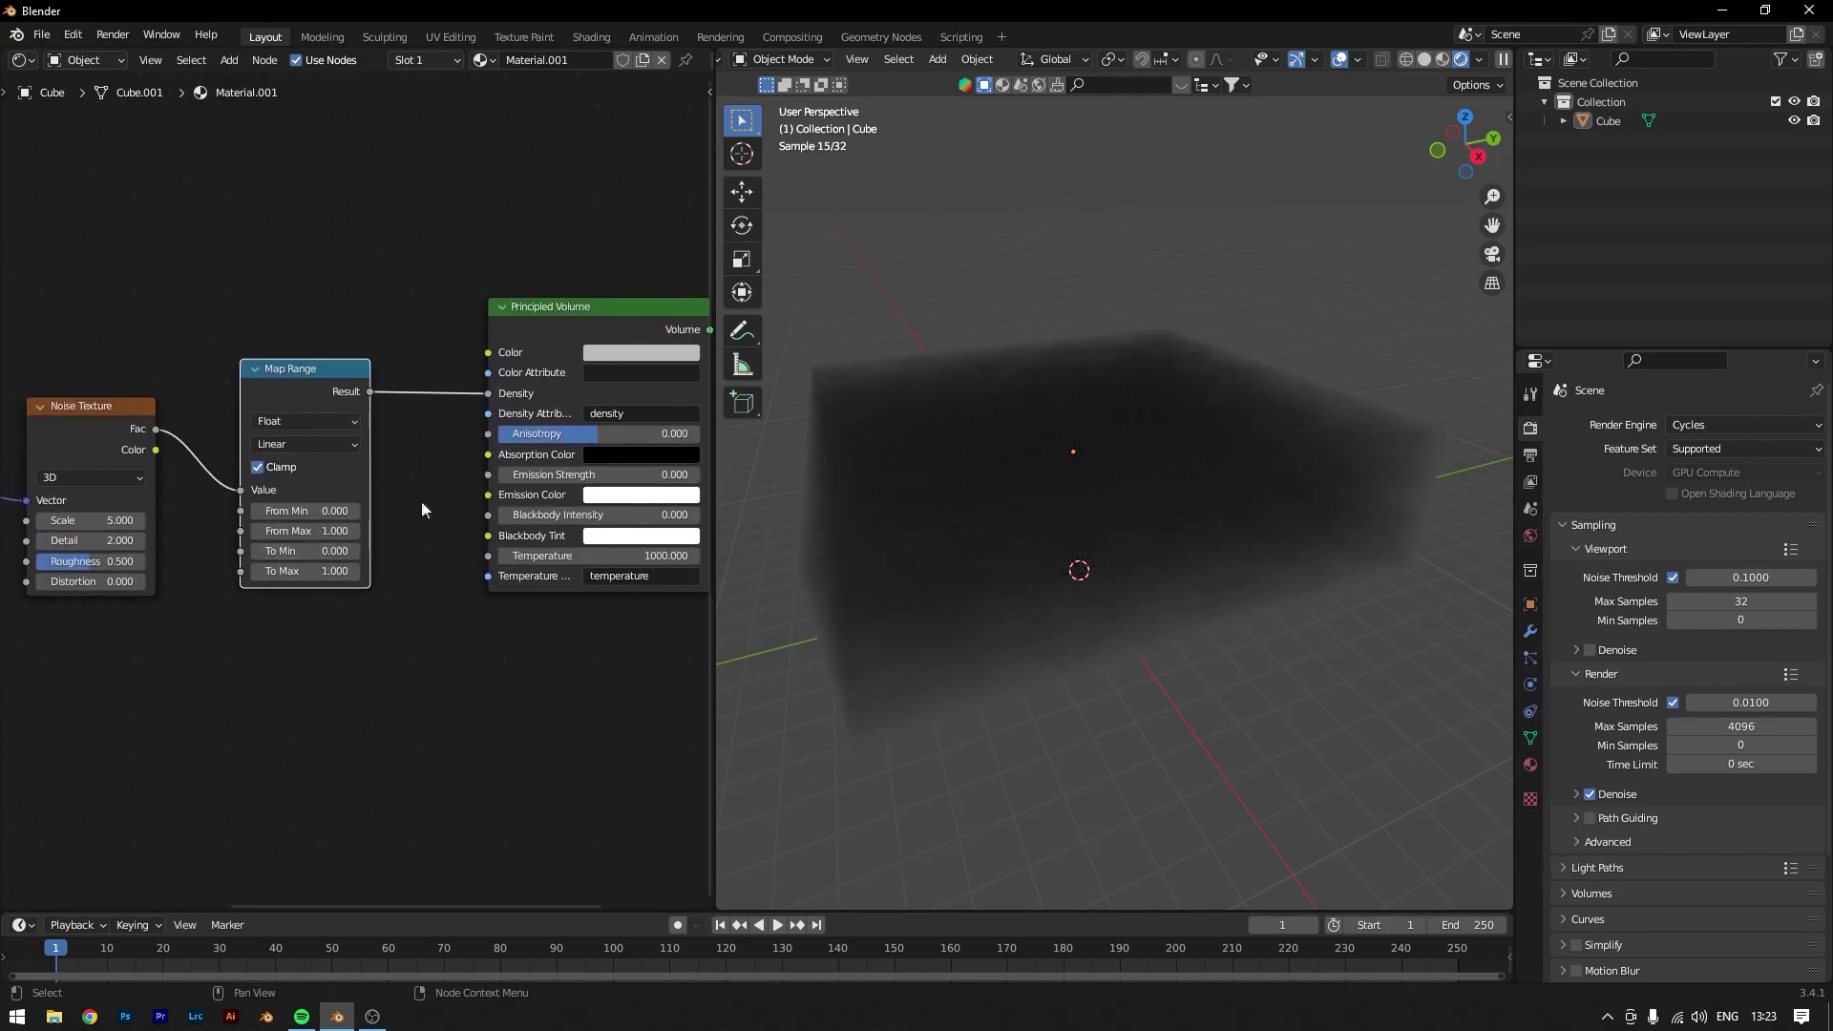
{"action": "middle_click_drag", "start_coordinate": [498, 721], "coordinate": [401, 741]}
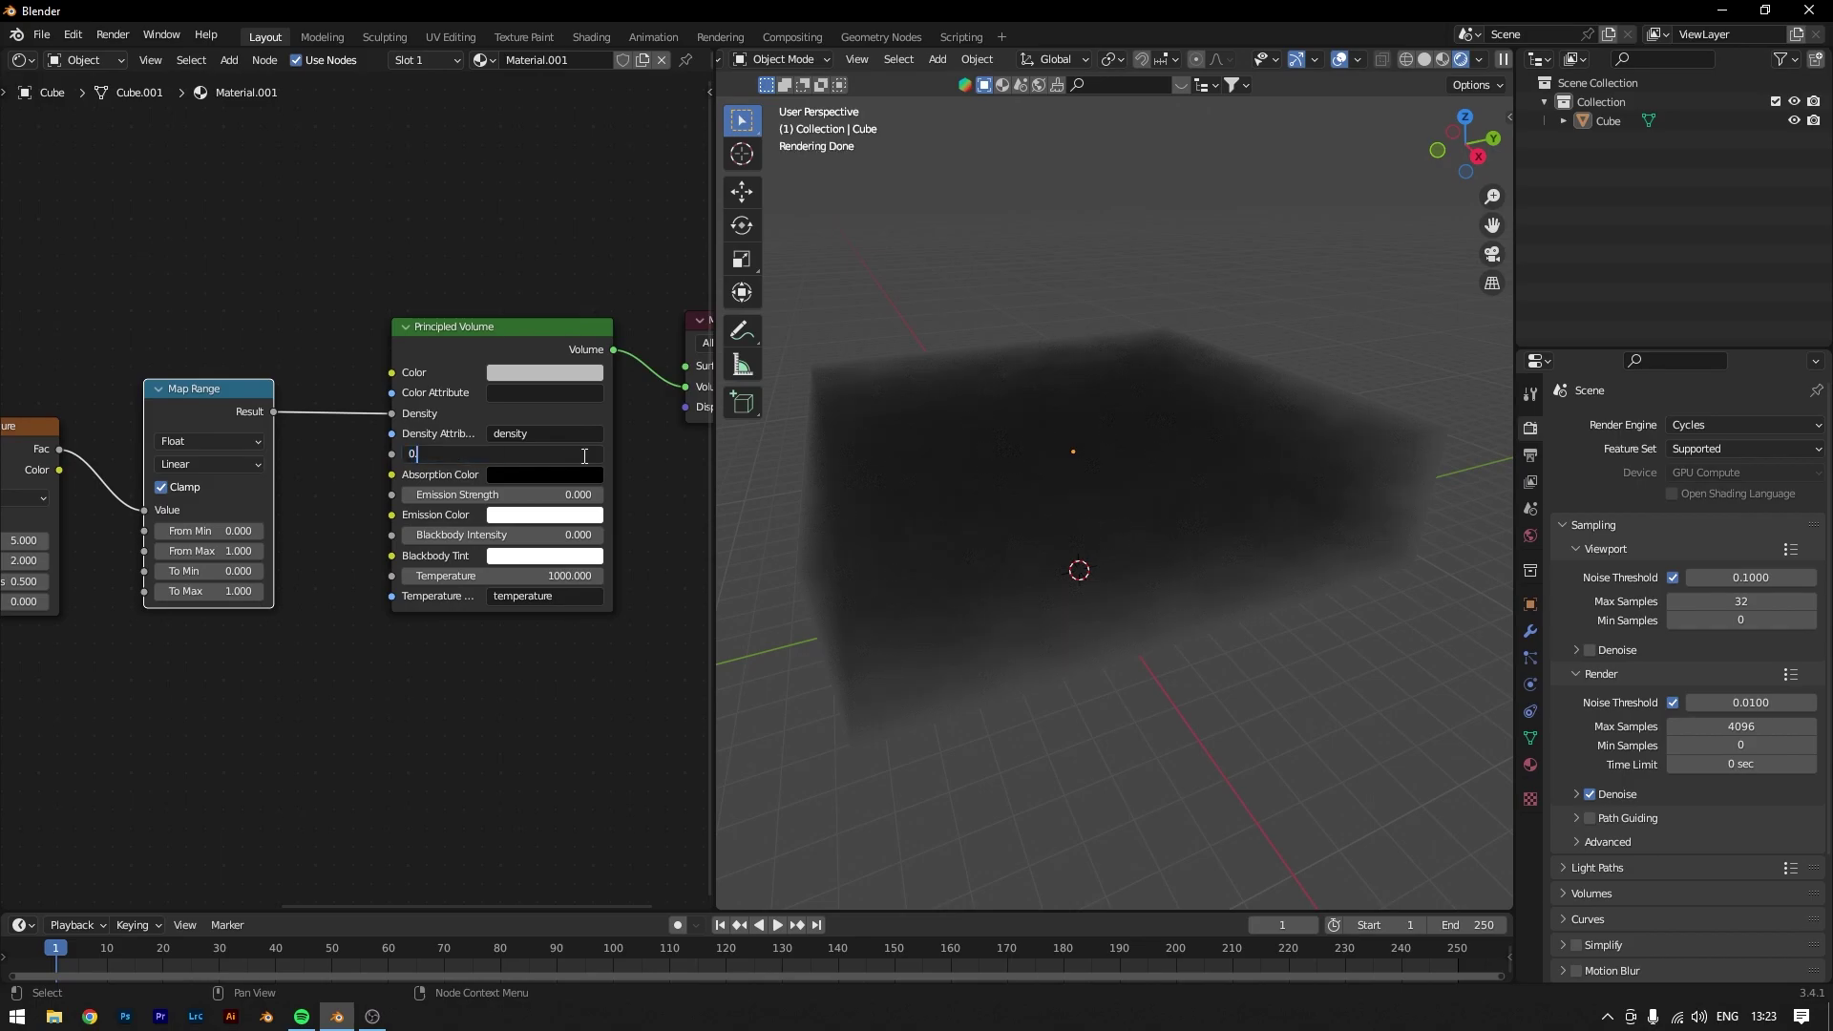
{"action": "key", "text": "Return"}
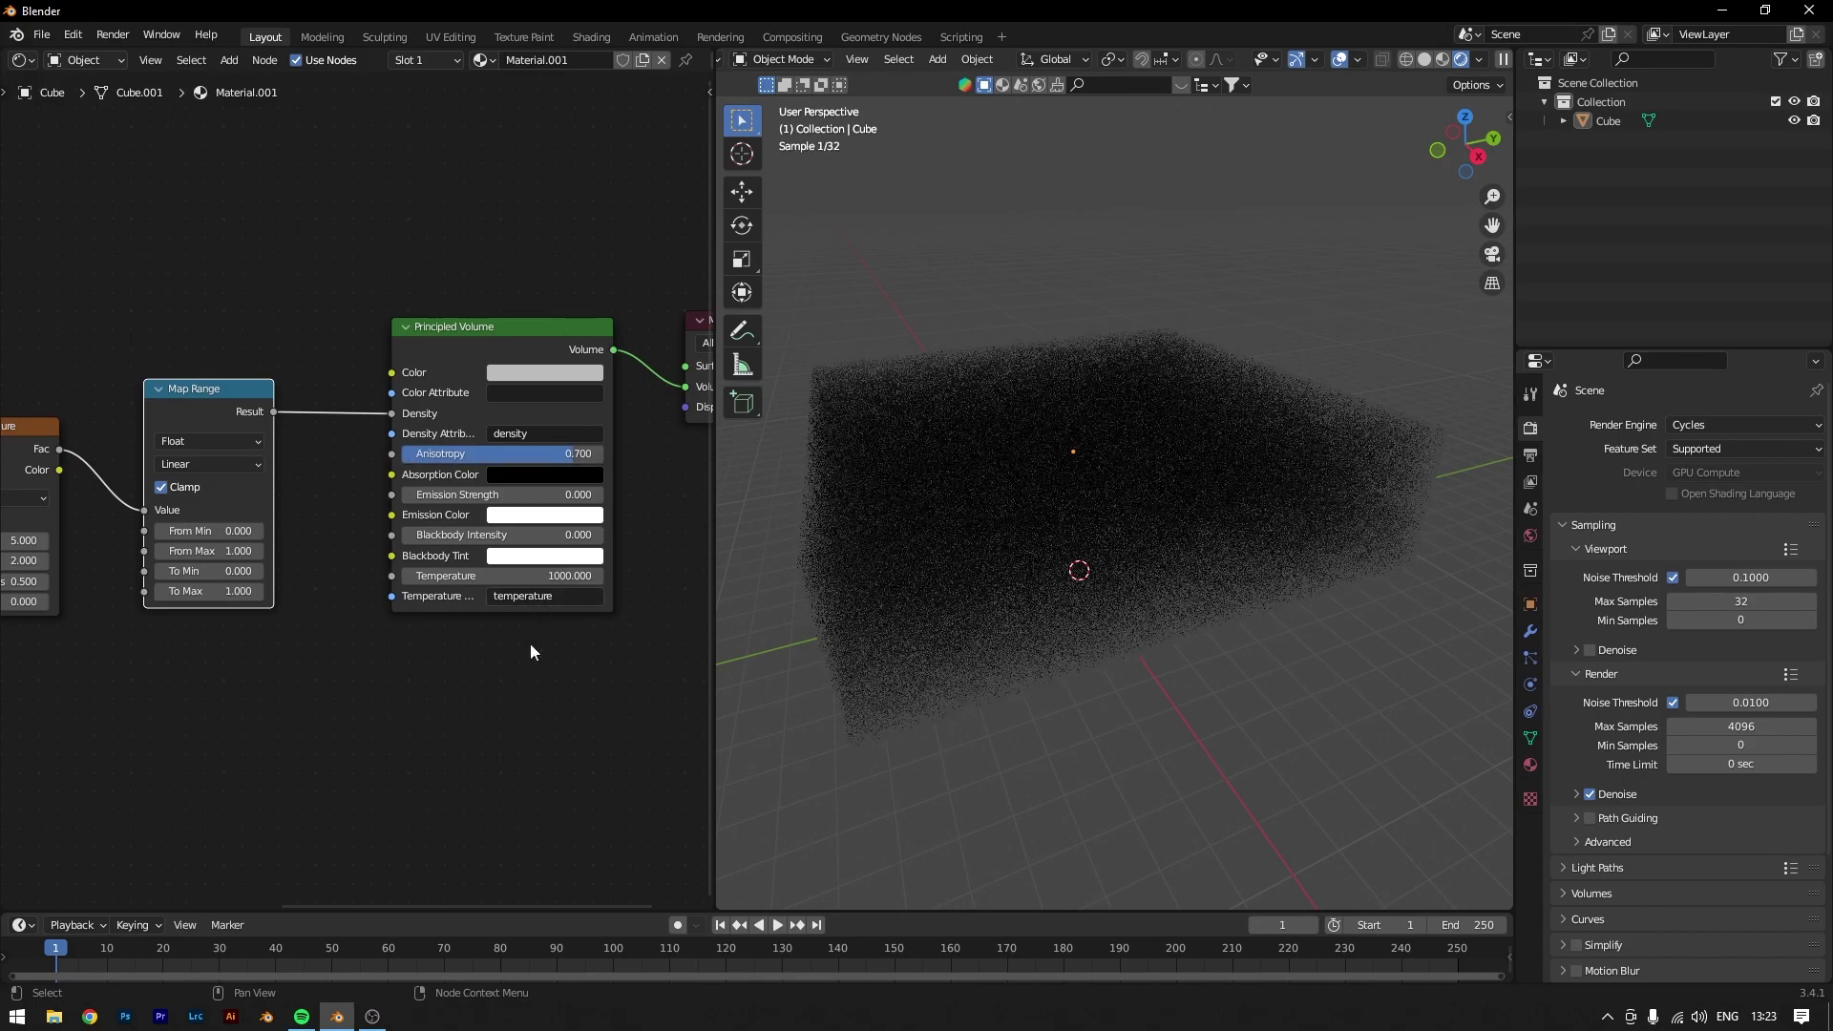
Step: Set the Map Range node's To Min to -8 and To Max to 8
{"action": "scroll", "coordinate": [198, 700], "scroll_direction": "up", "scroll_amount": 2}
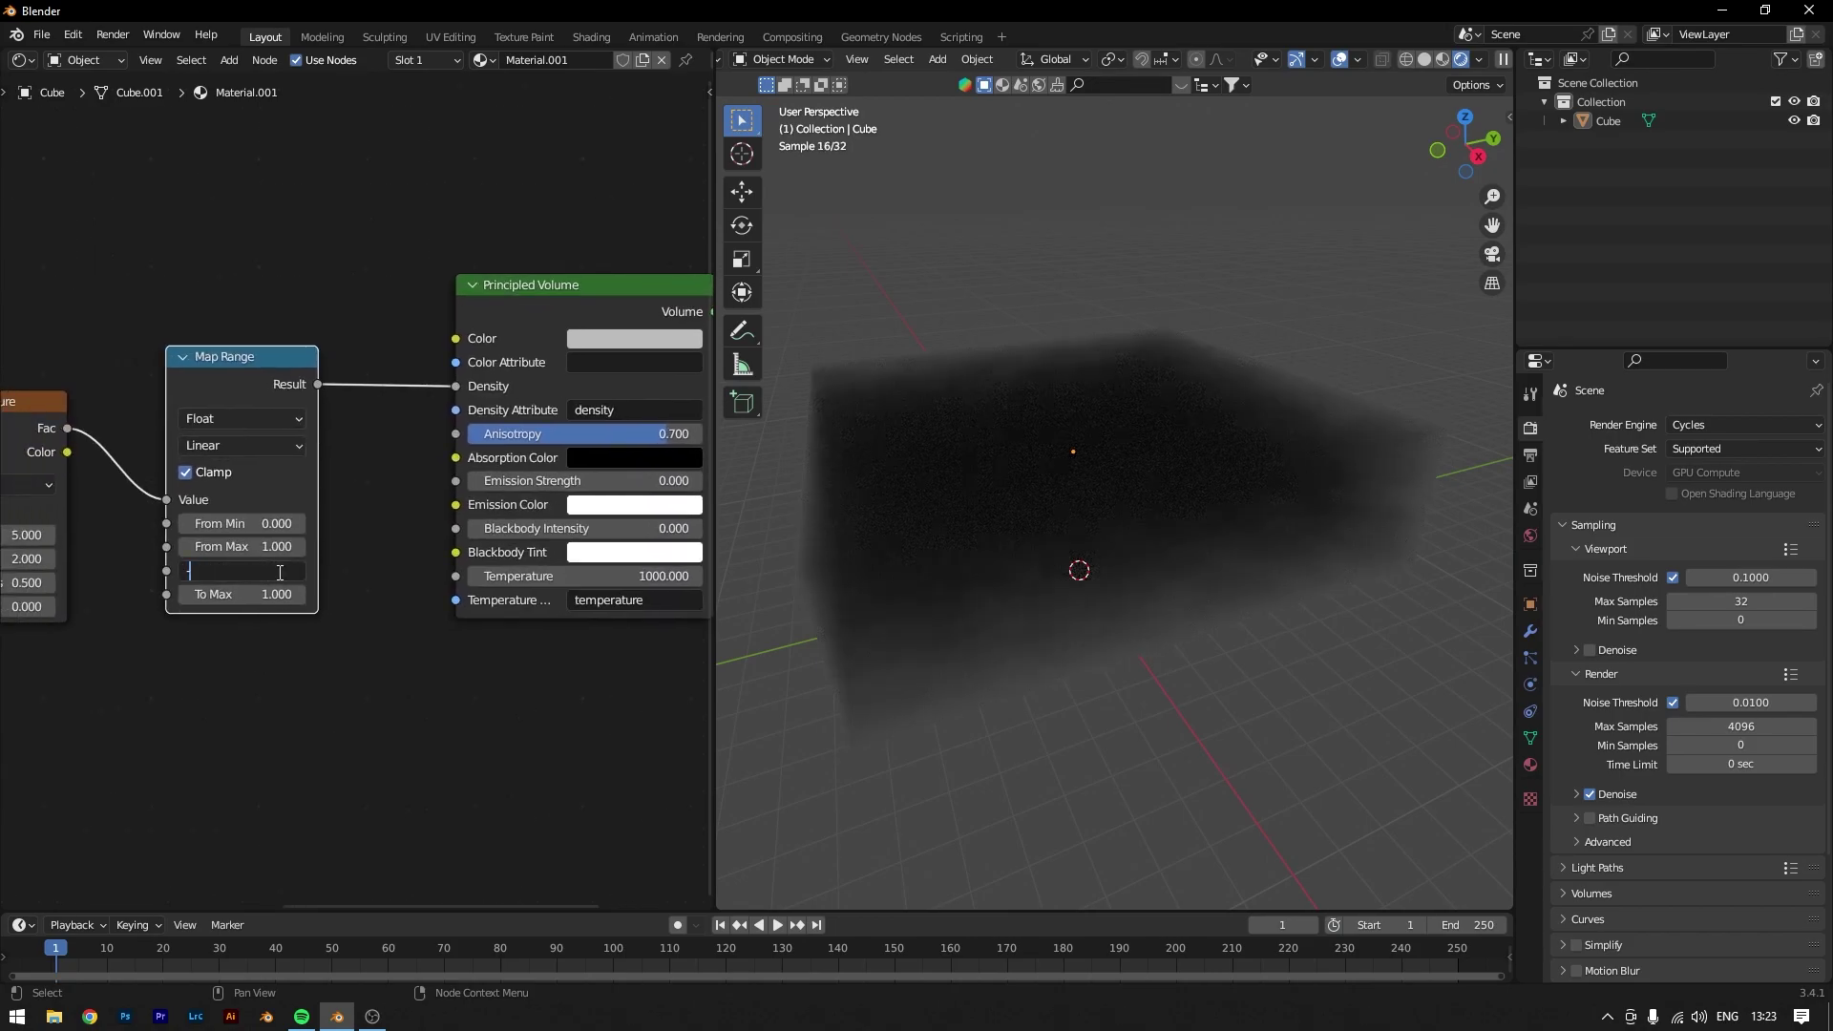
{"action": "left_click", "coordinate": [283, 571]}
{"action": "type", "text": "-8"}
{"action": "key", "text": "Return"}
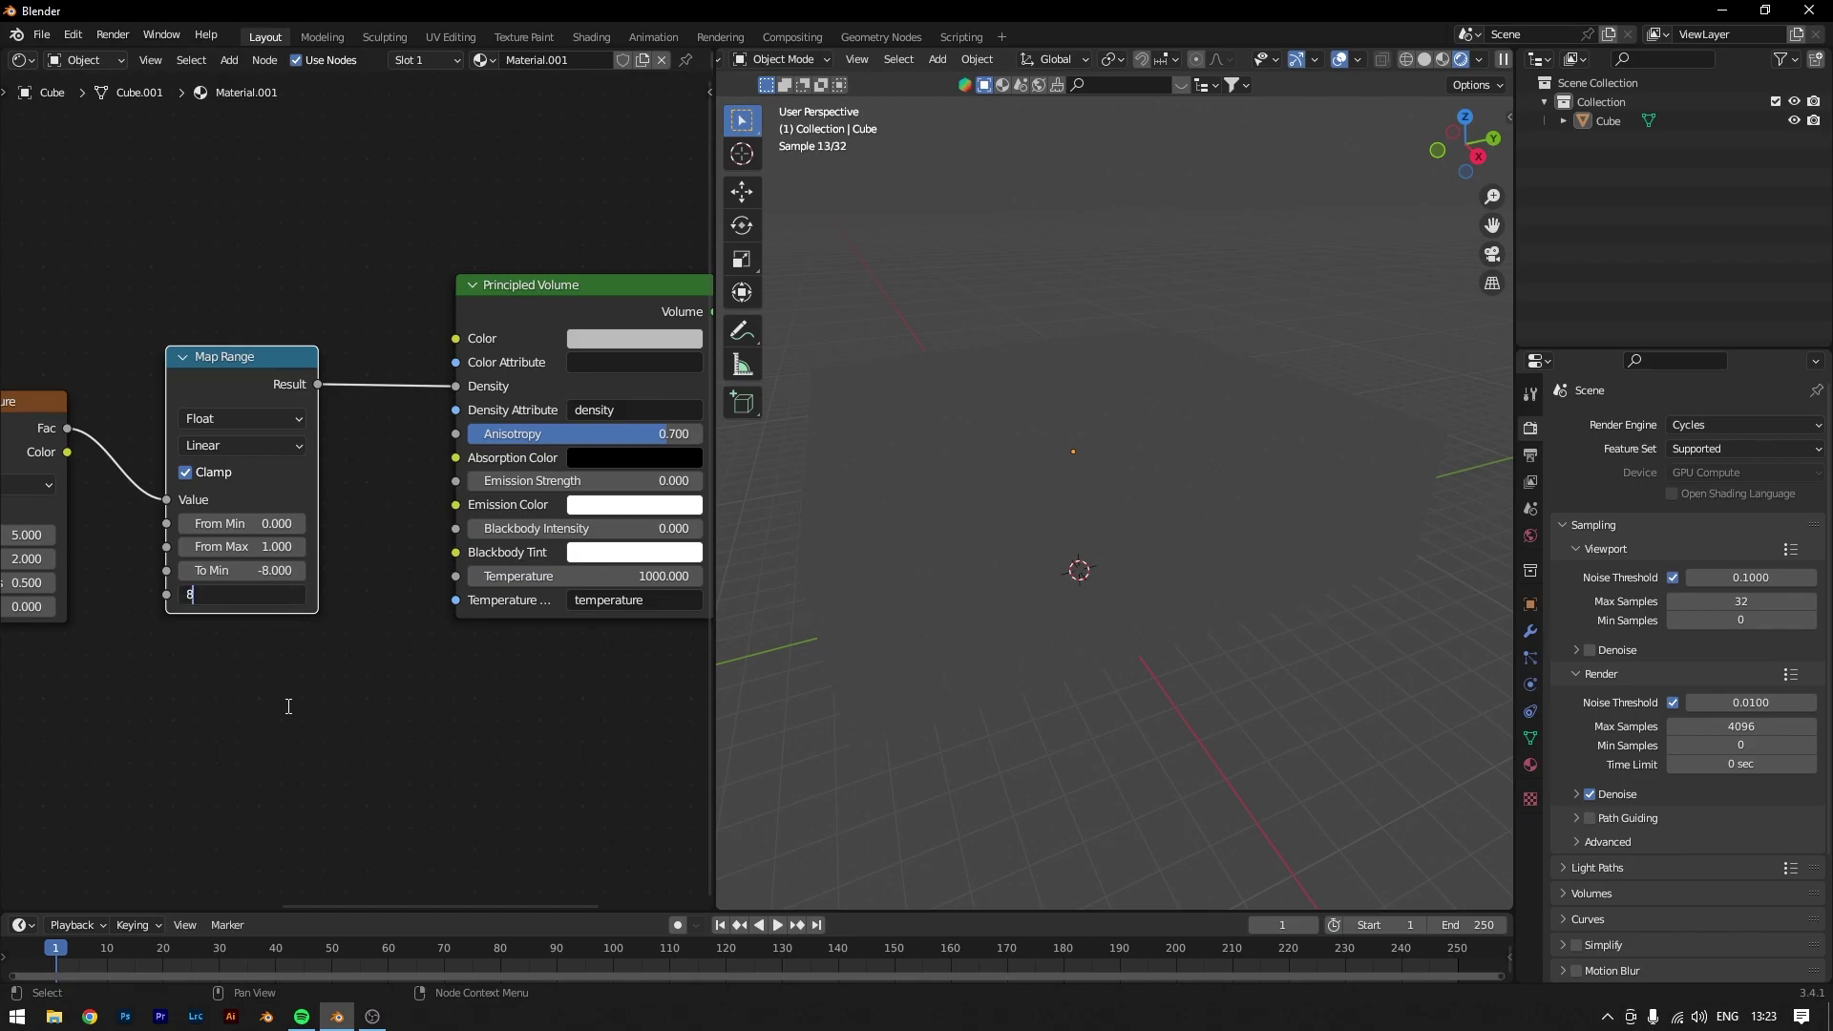
{"action": "key", "text": "Return"}
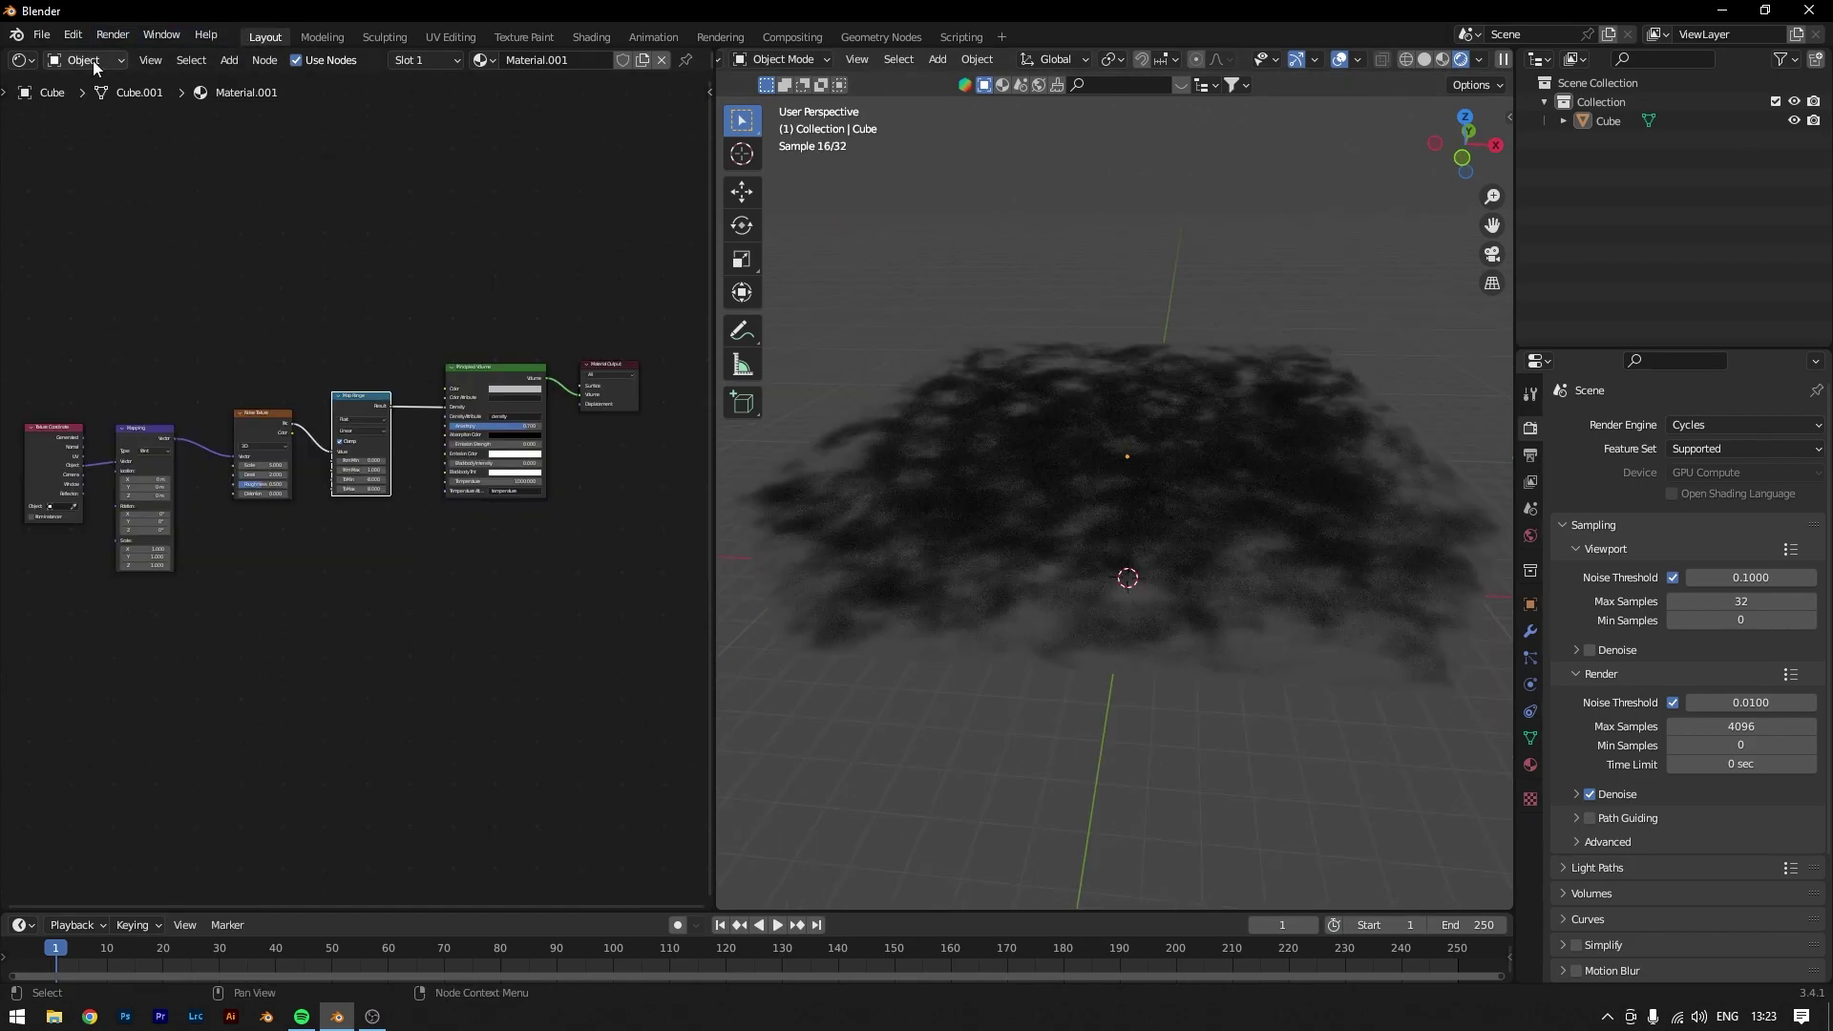
Step: Add a Sky Texture node to the World shader and link its Color output to the Background's Color input
{"action": "left_click", "coordinate": [94, 60]}
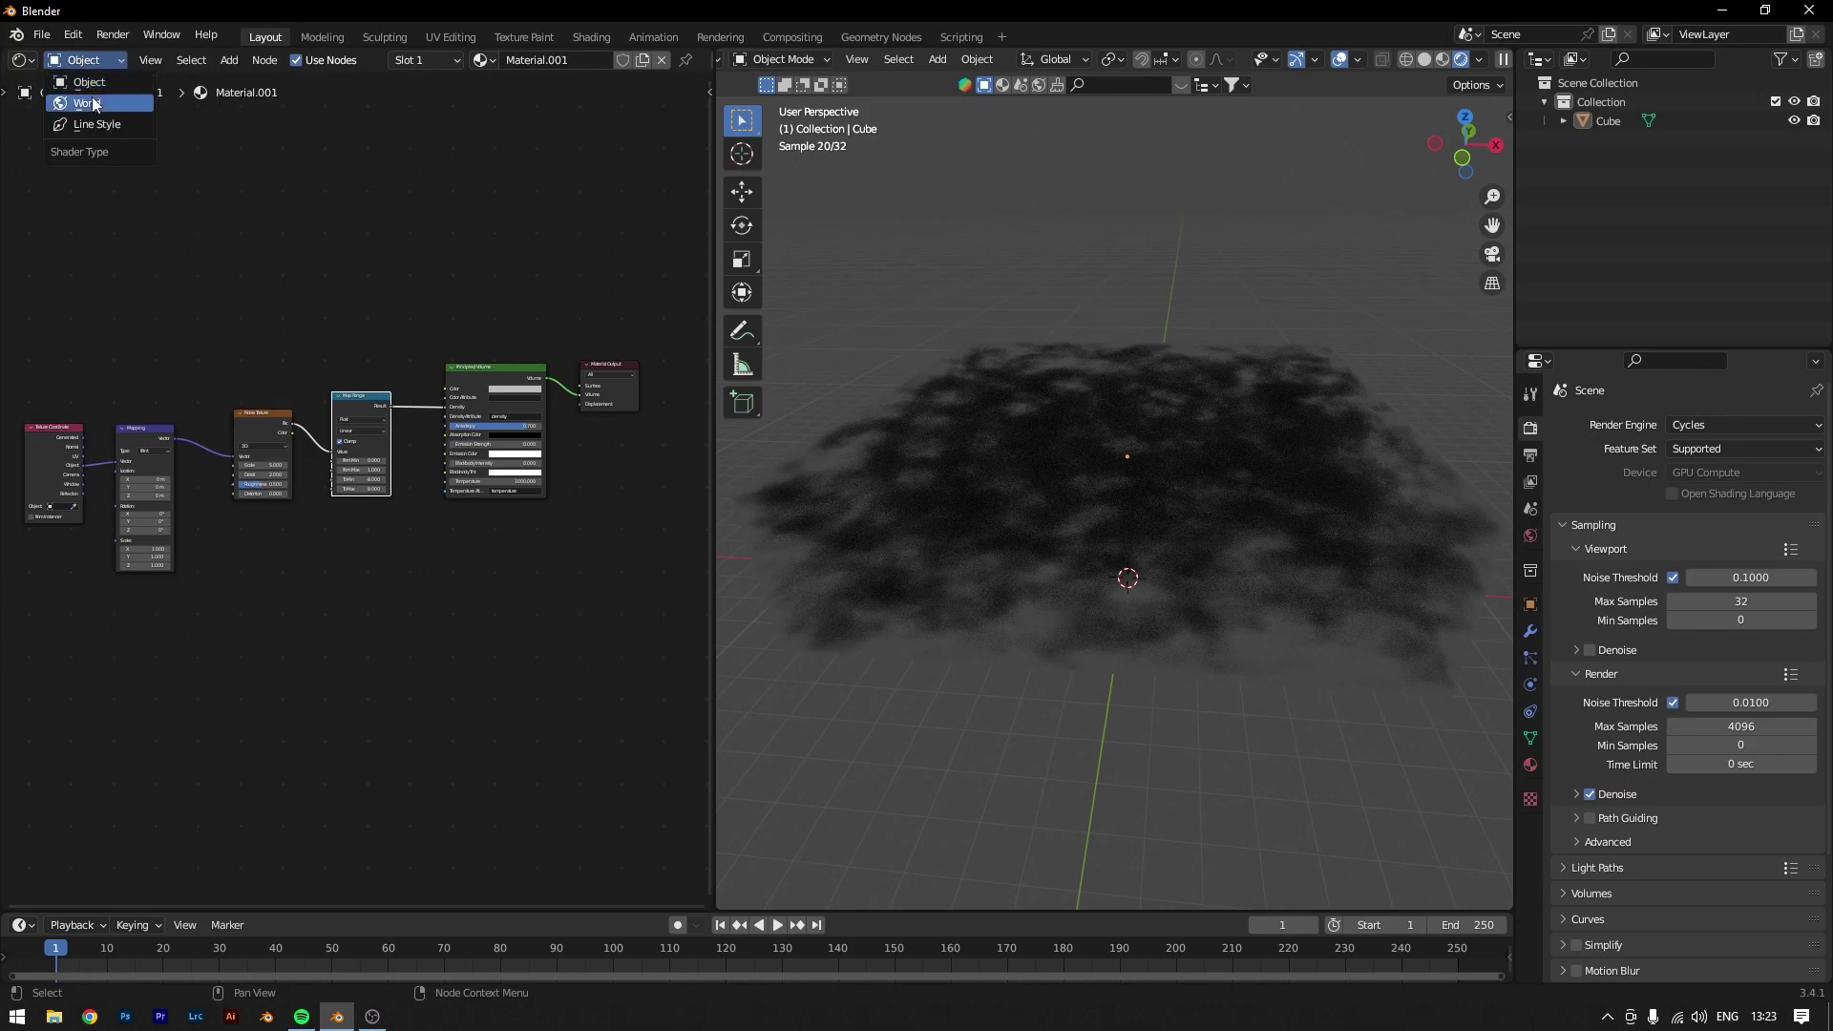
{"action": "left_click", "coordinate": [92, 102]}
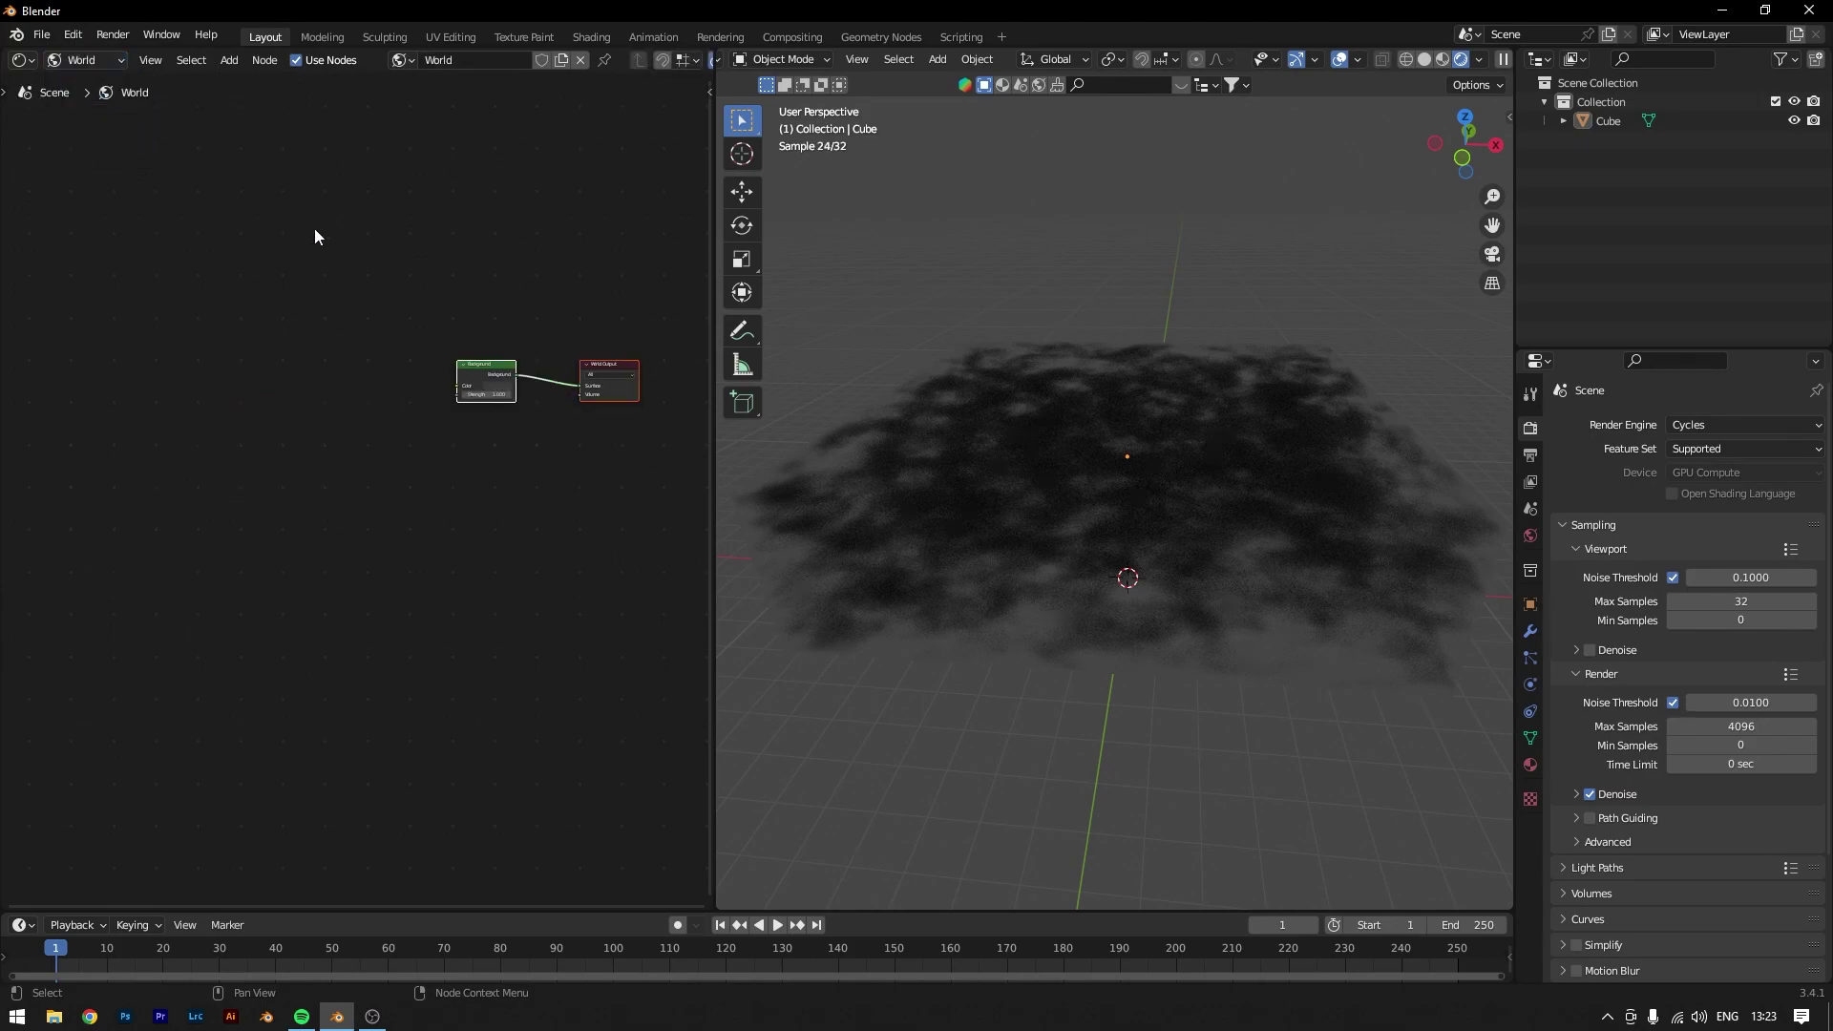
{"action": "key", "text": "shift+a"}
{"action": "left_click", "coordinate": [322, 542]}
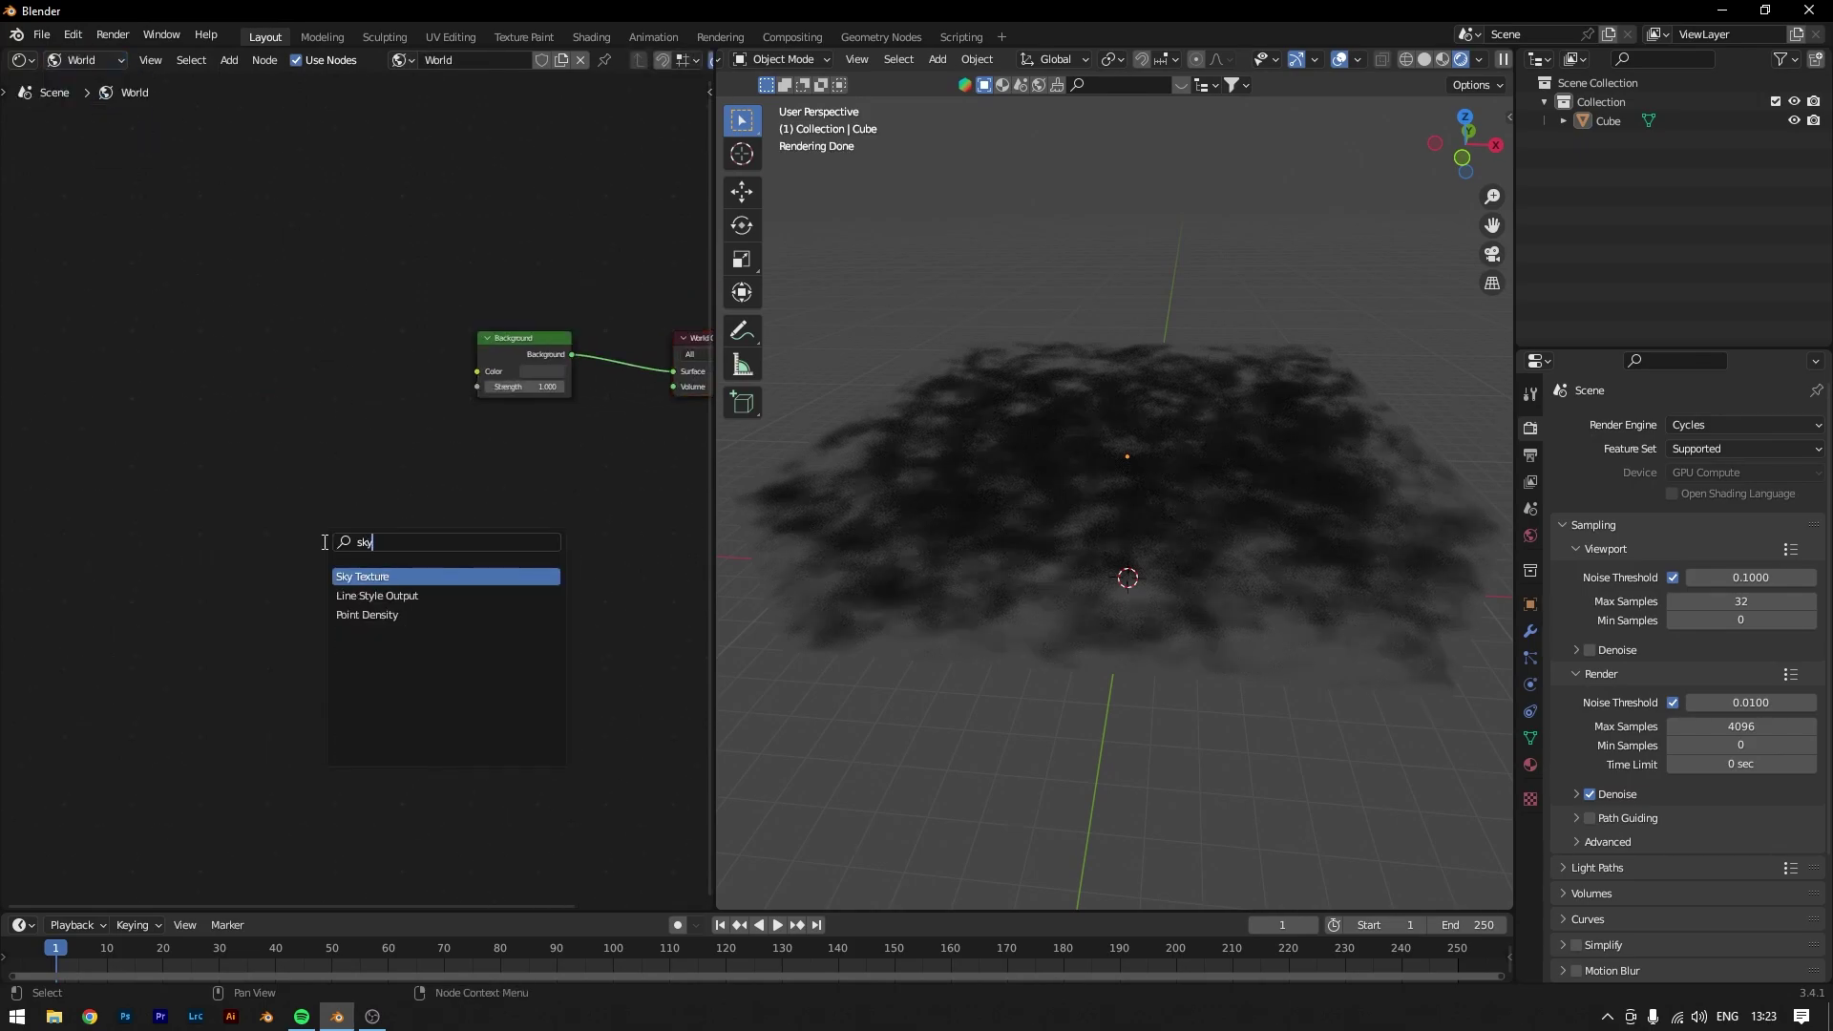
{"action": "type", "text": "sky"}
{"action": "left_click", "coordinate": [387, 575]}
{"action": "left_click", "coordinate": [381, 378]}
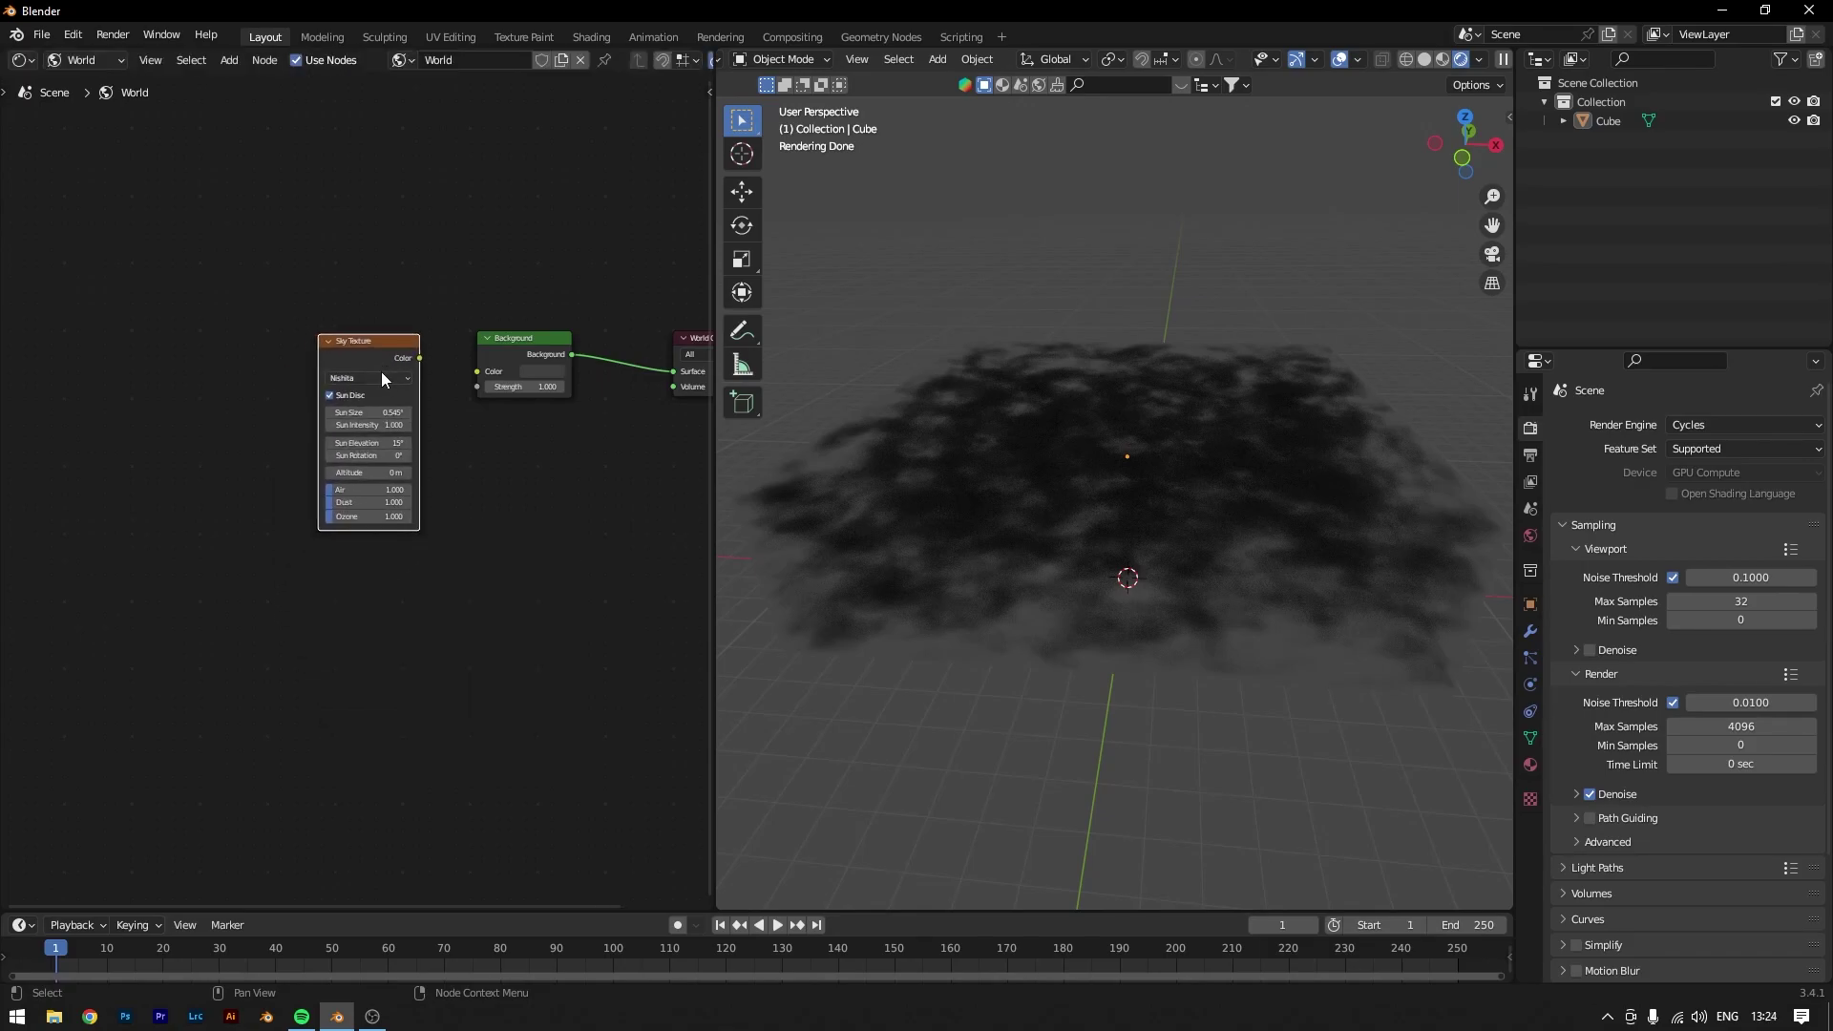
{"action": "left_click_drag", "start_coordinate": [466, 359], "coordinate": [478, 371]}
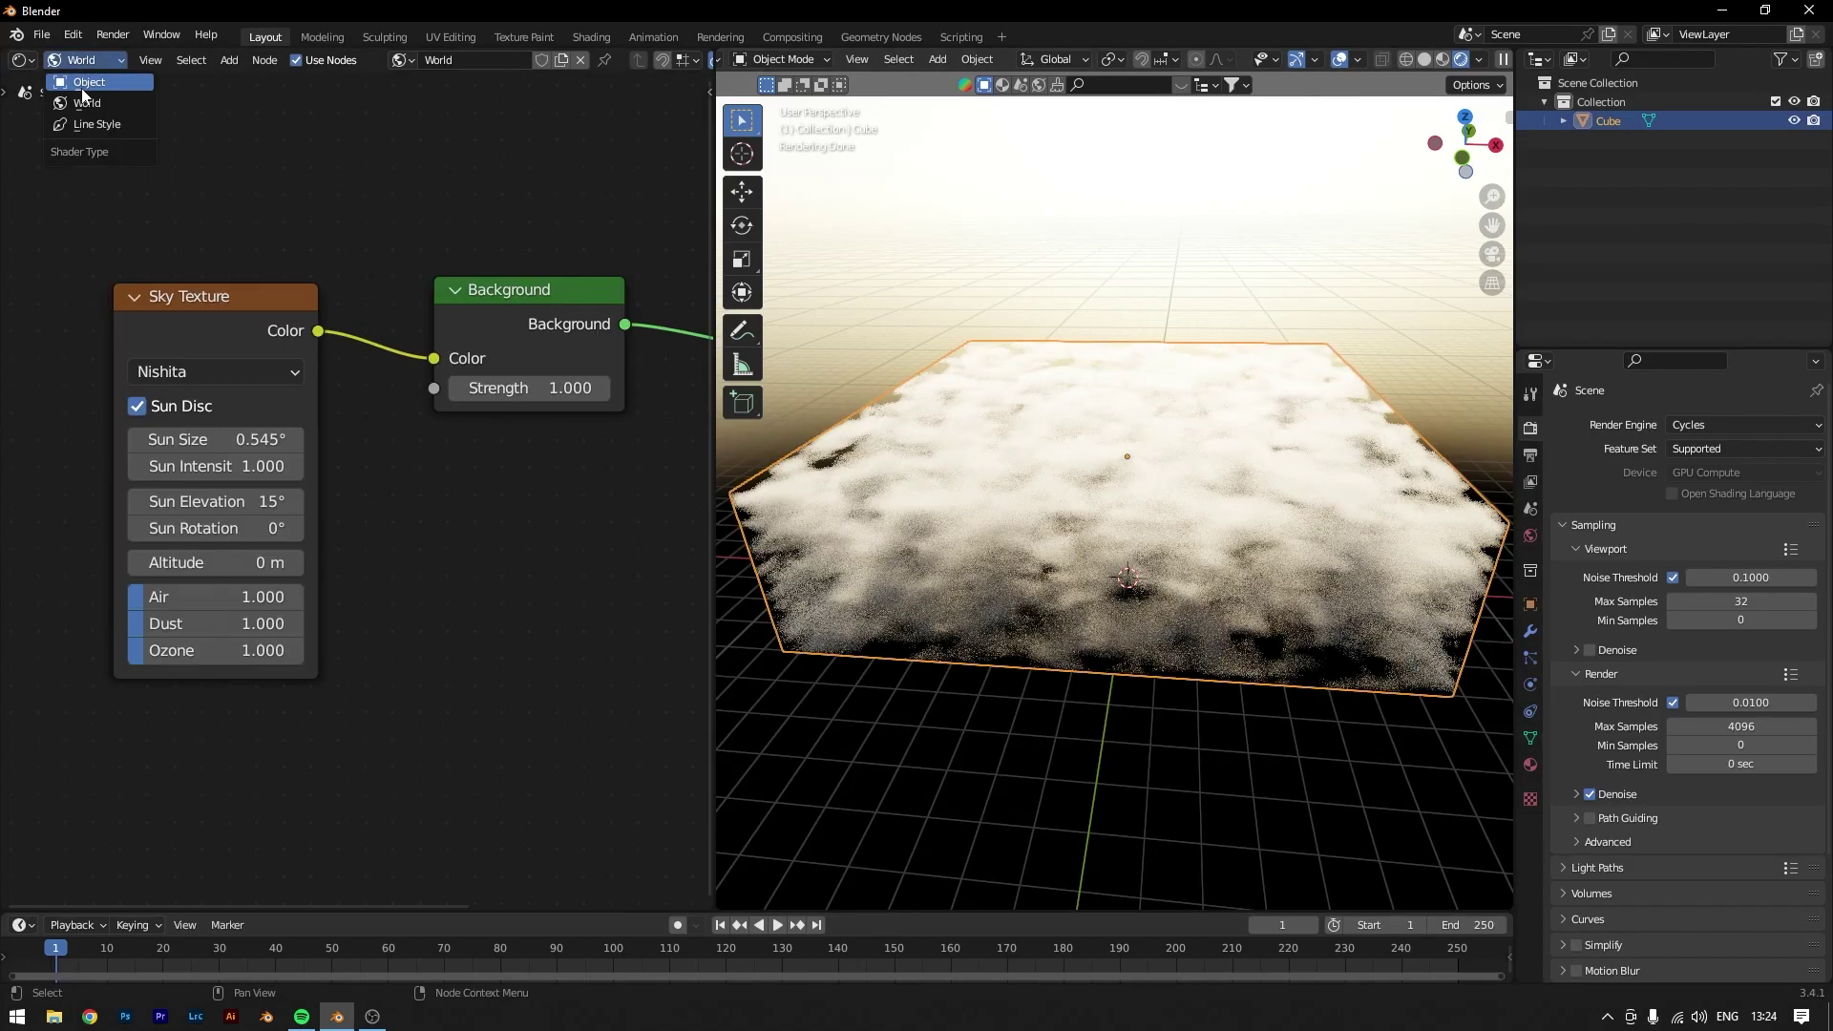
Step: Return to the cube's object material and adjust the Map Range node's To Min to -12.1 and To Max to 9
{"action": "left_click", "coordinate": [84, 84]}
{"action": "scroll", "coordinate": [315, 735], "scroll_direction": "up", "scroll_amount": 3}
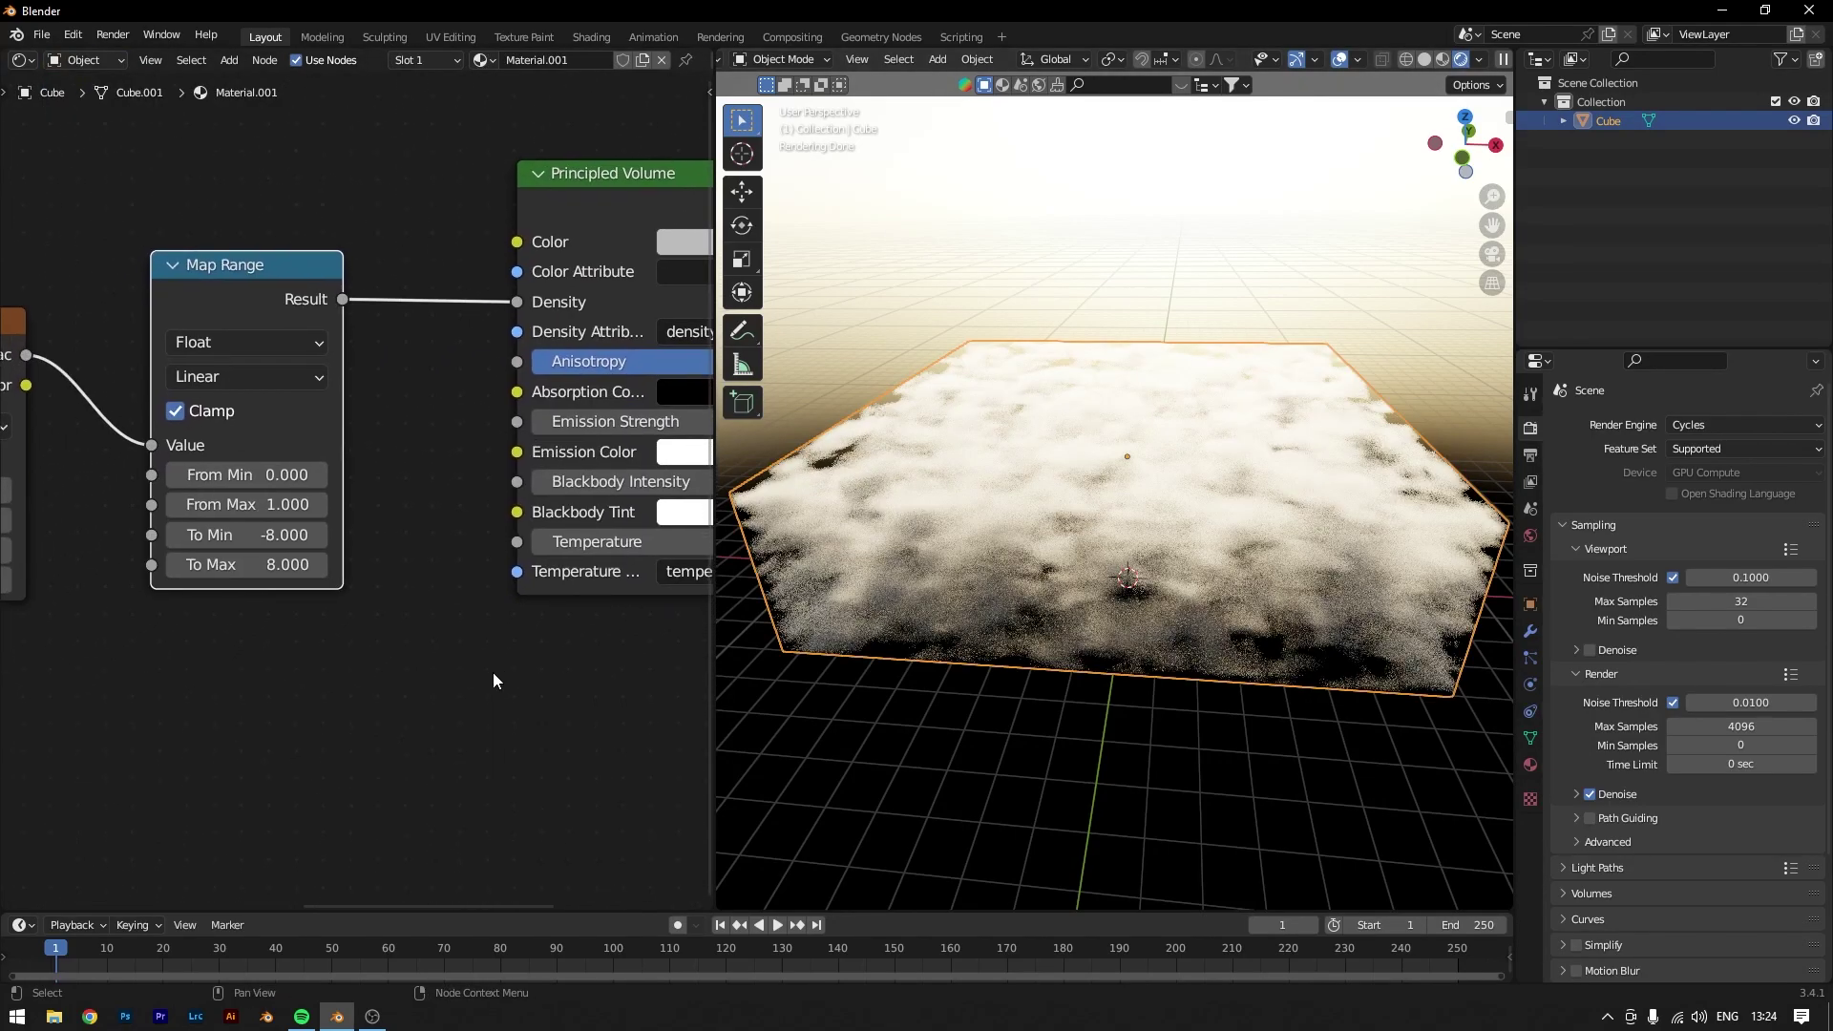
{"action": "left_click_drag", "start_coordinate": [191, 556], "coordinate": [63, 556]}
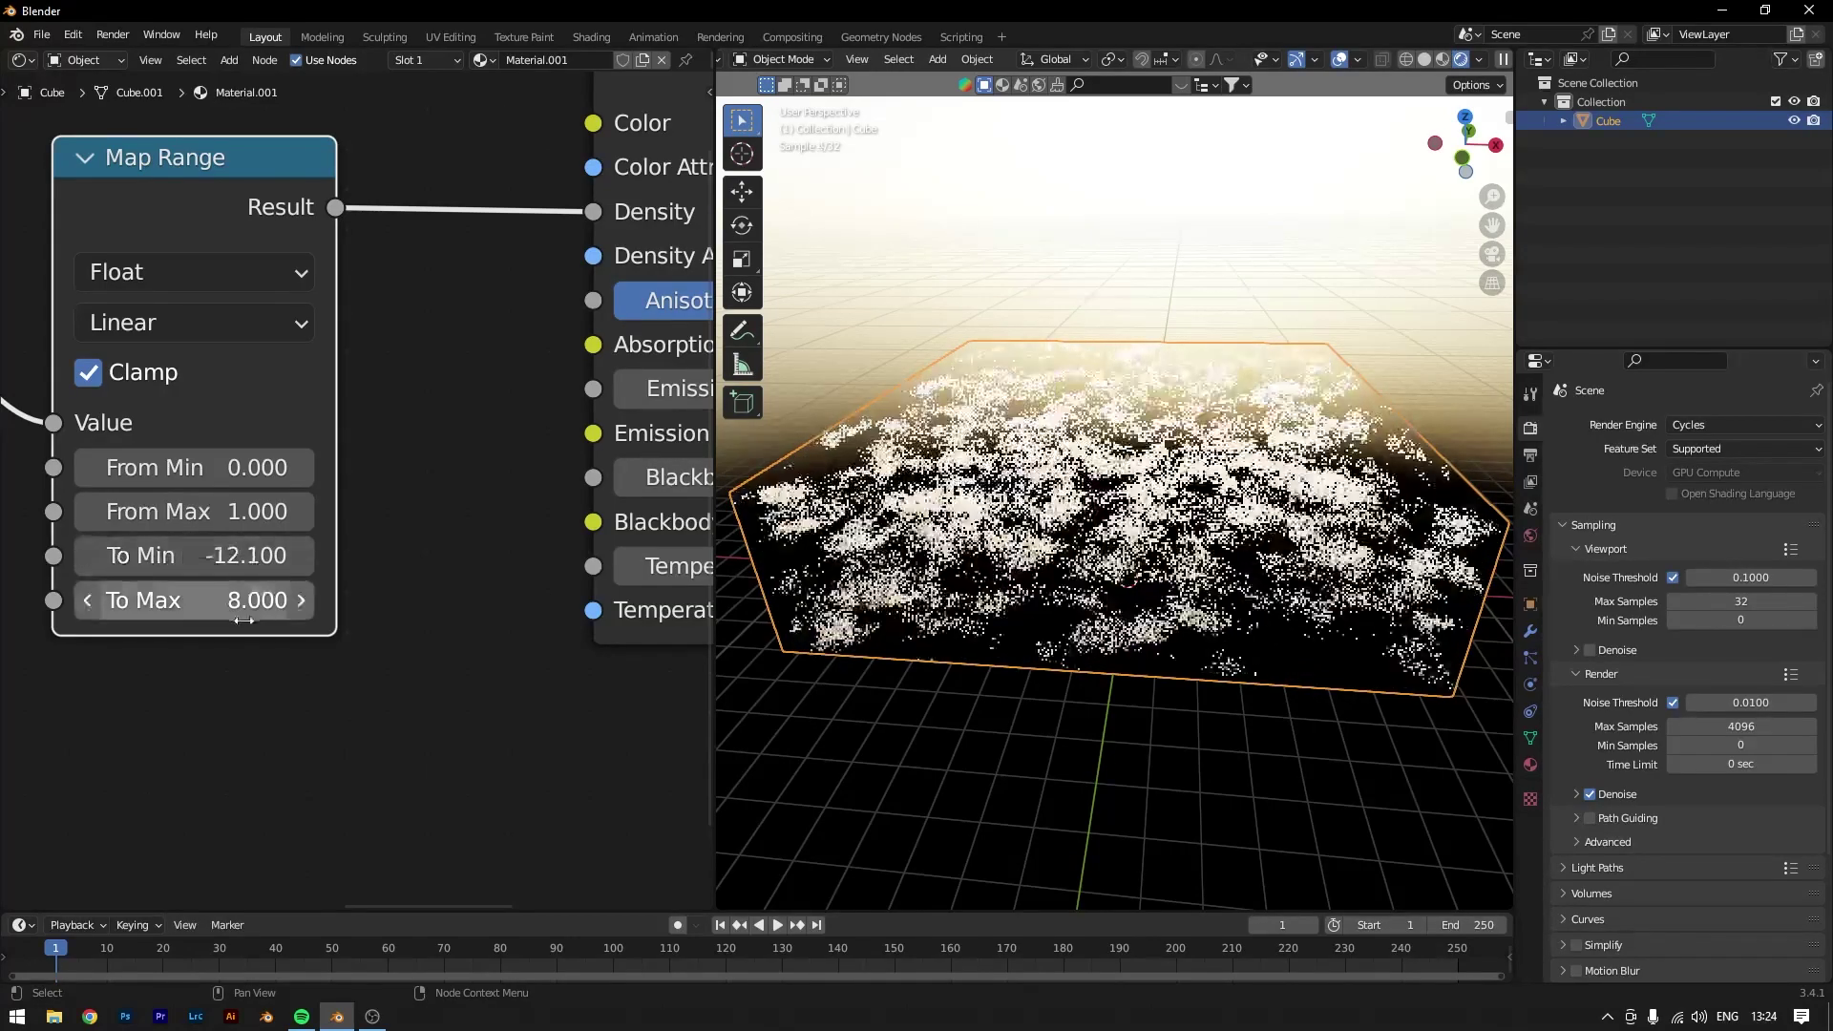
{"action": "left_click_drag", "start_coordinate": [191, 599], "coordinate": [219, 600]}
{"action": "middle_click_drag", "start_coordinate": [184, 683], "coordinate": [601, 775]}
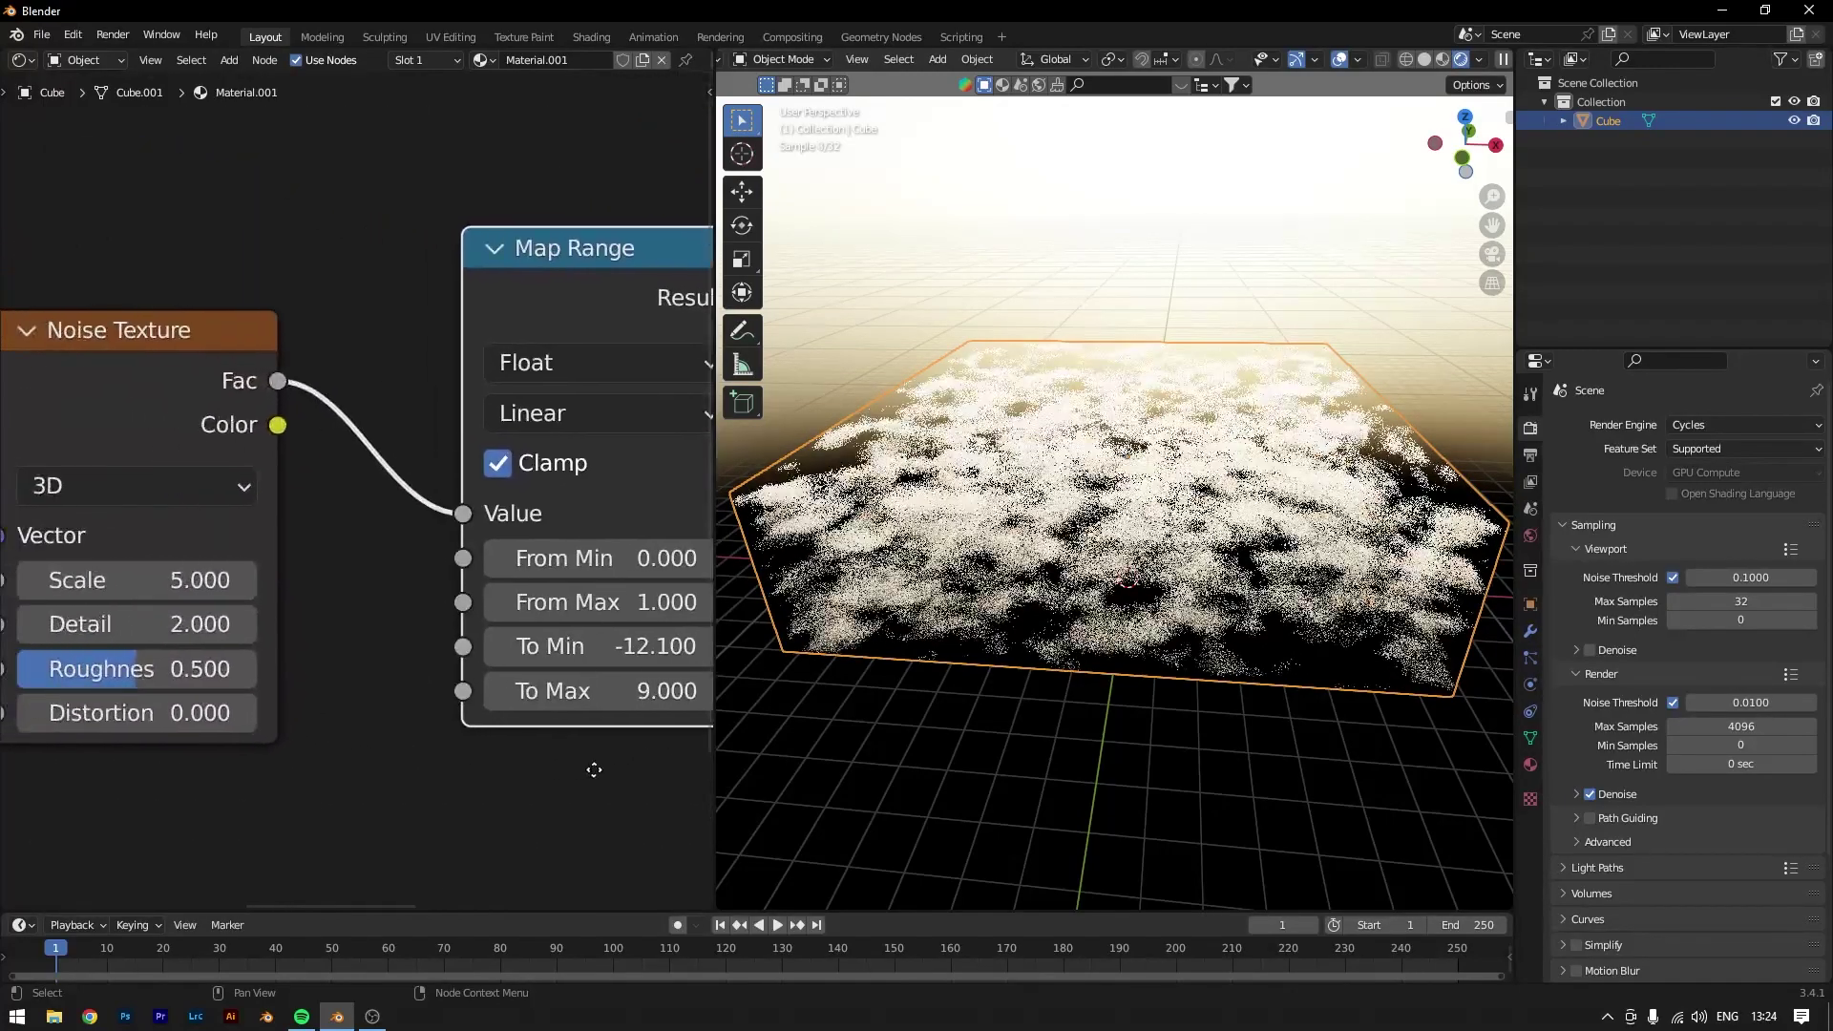
Step: Set the Noise Texture's Scale to 3, raise its Roughness slightly, and set the Map Range's To Max to 10.3
{"action": "left_click_drag", "start_coordinate": [143, 580], "coordinate": [80, 580]}
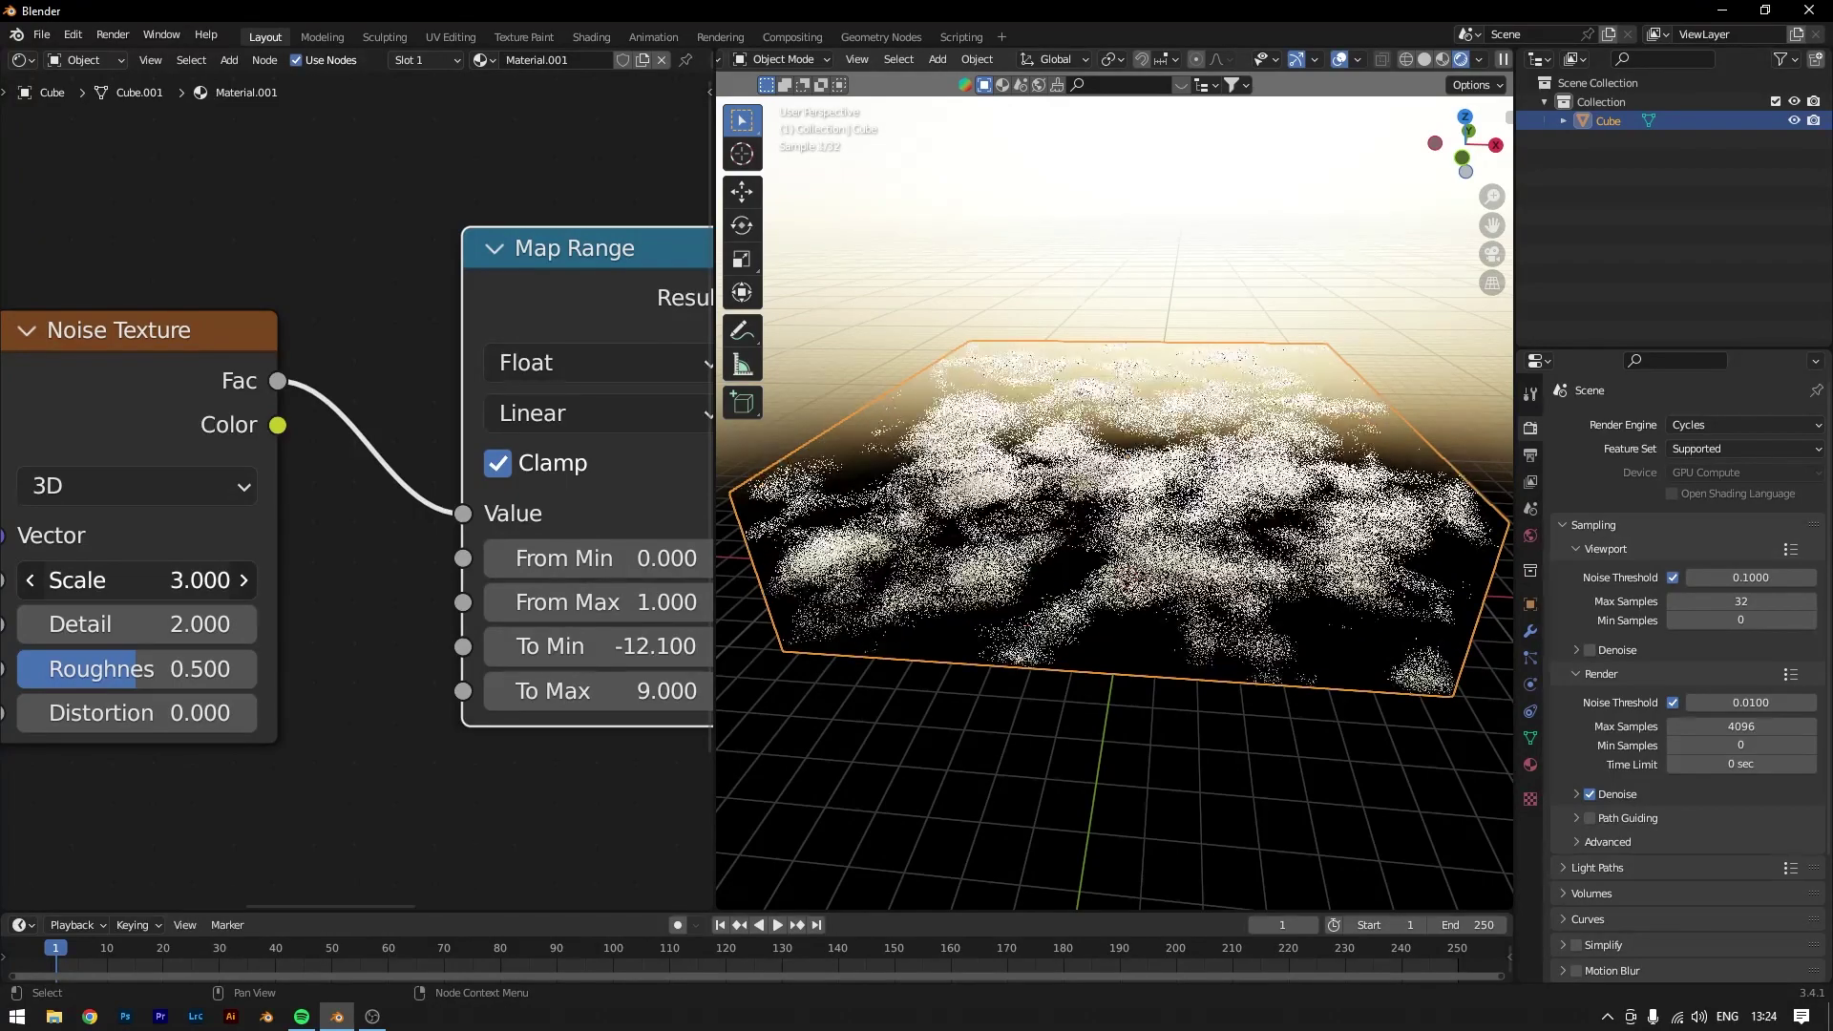
{"action": "mouse_move", "coordinate": [160, 669]}
{"action": "left_mouse_down"}
{"action": "mouse_move", "coordinate": [198, 669]}
{"action": "mouse_move", "coordinate": [129, 669]}
{"action": "mouse_move", "coordinate": [263, 669]}
{"action": "mouse_move", "coordinate": [180, 668]}
{"action": "left_mouse_up"}
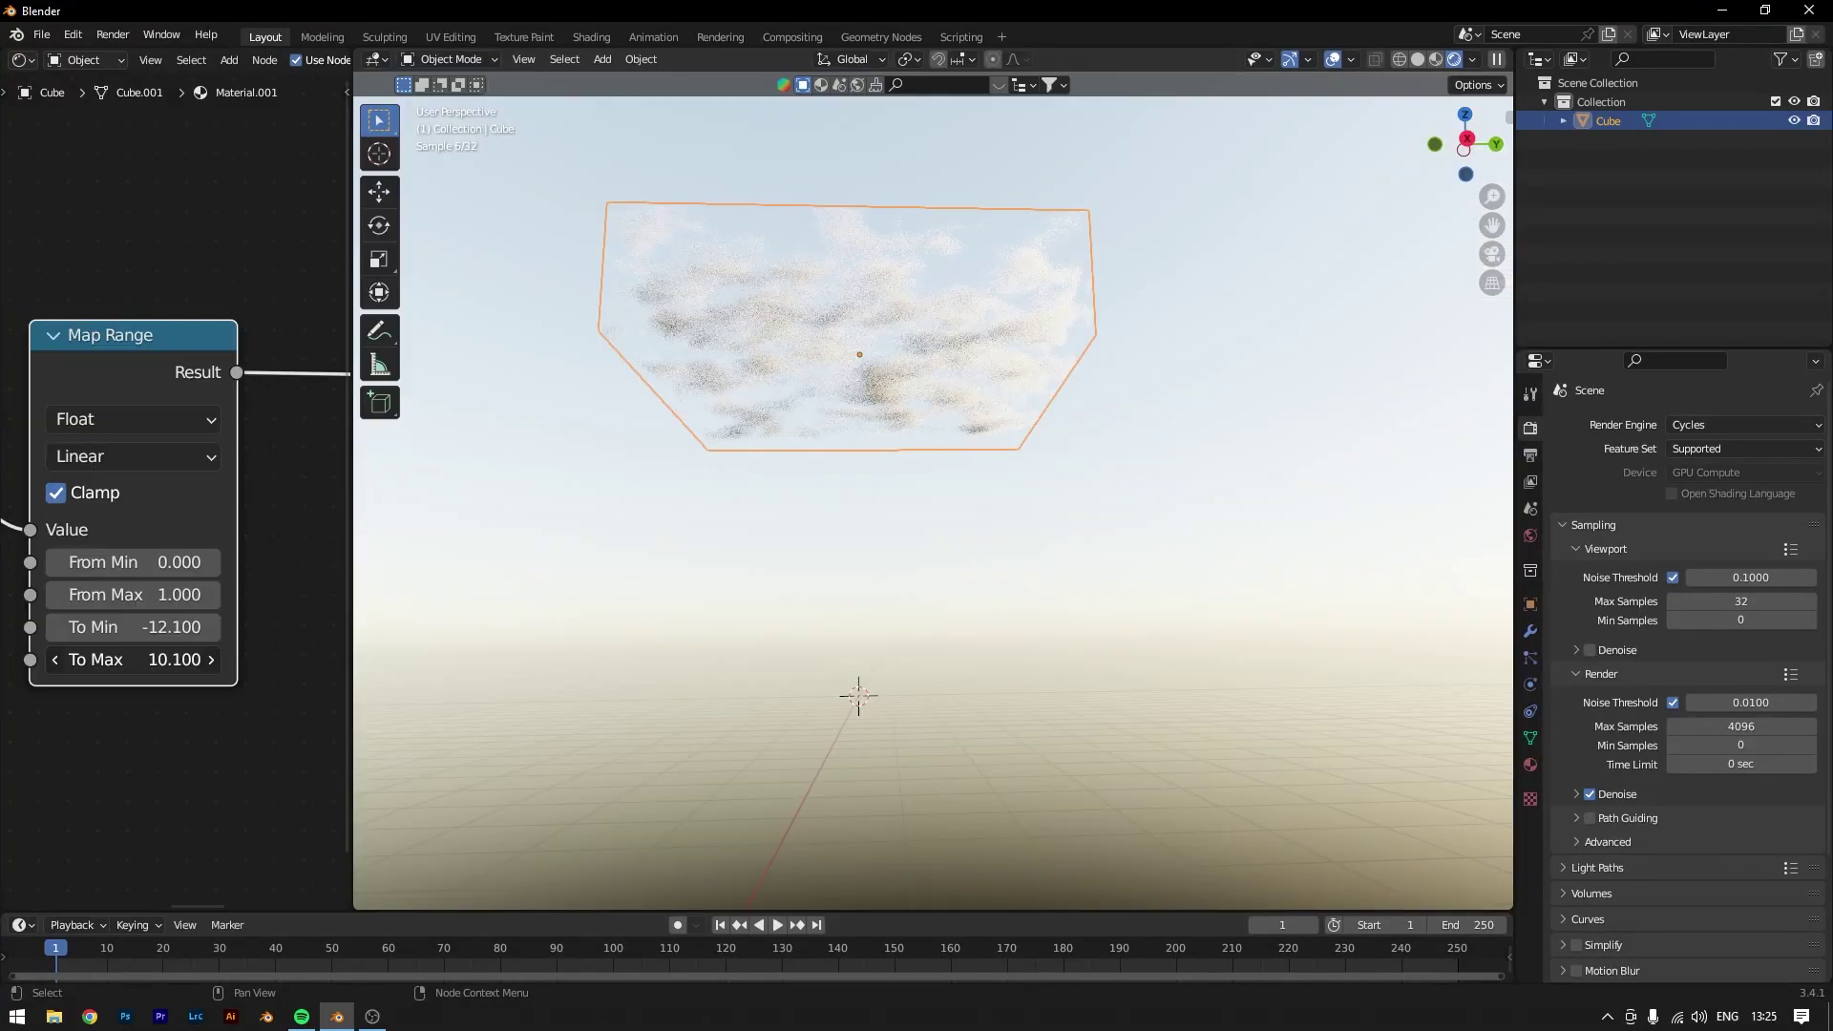
{"action": "mouse_move", "coordinate": [178, 658]}
{"action": "left_mouse_down"}
{"action": "mouse_move", "coordinate": [236, 659]}
{"action": "mouse_move", "coordinate": [197, 659]}
{"action": "left_mouse_up"}
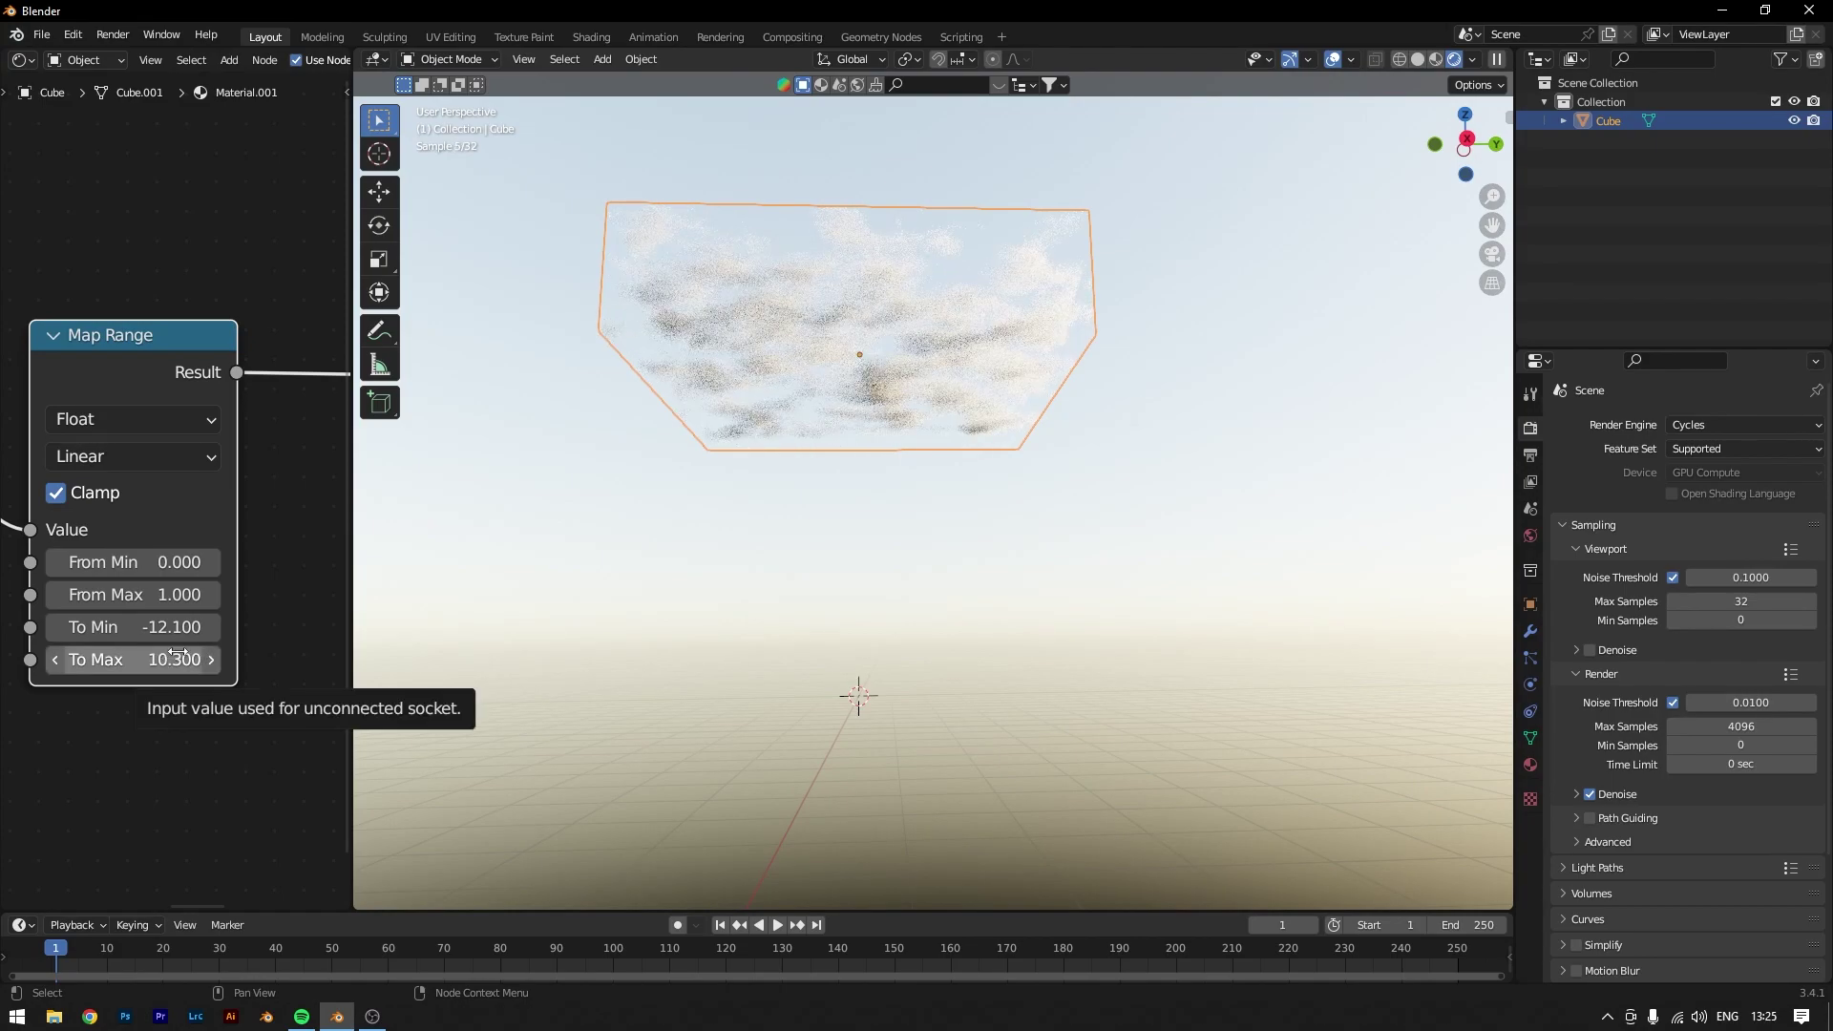
Step: Scale up the cloud cube uniformly and set the Map Range's To Max to 9.6
{"action": "key", "text": "s"}
{"action": "left_click", "coordinate": [1087, 353]}
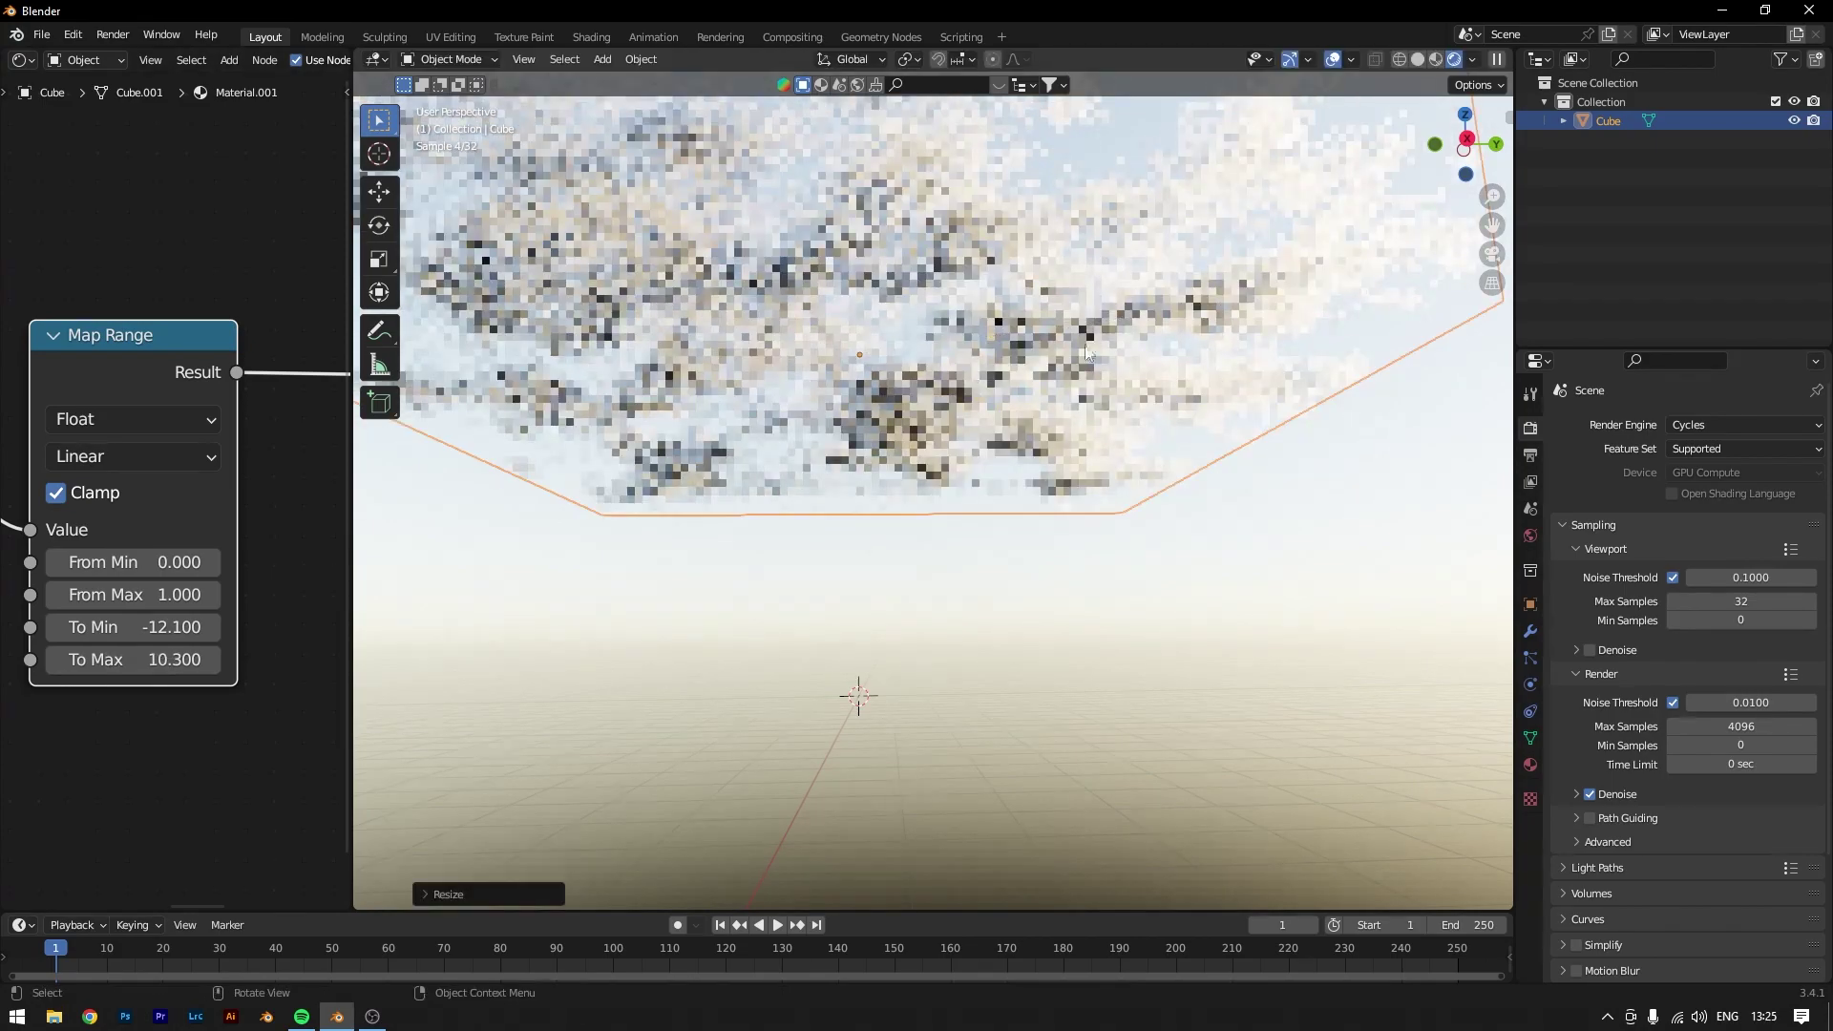
{"action": "left_click_drag", "start_coordinate": [143, 659], "coordinate": [95, 659]}
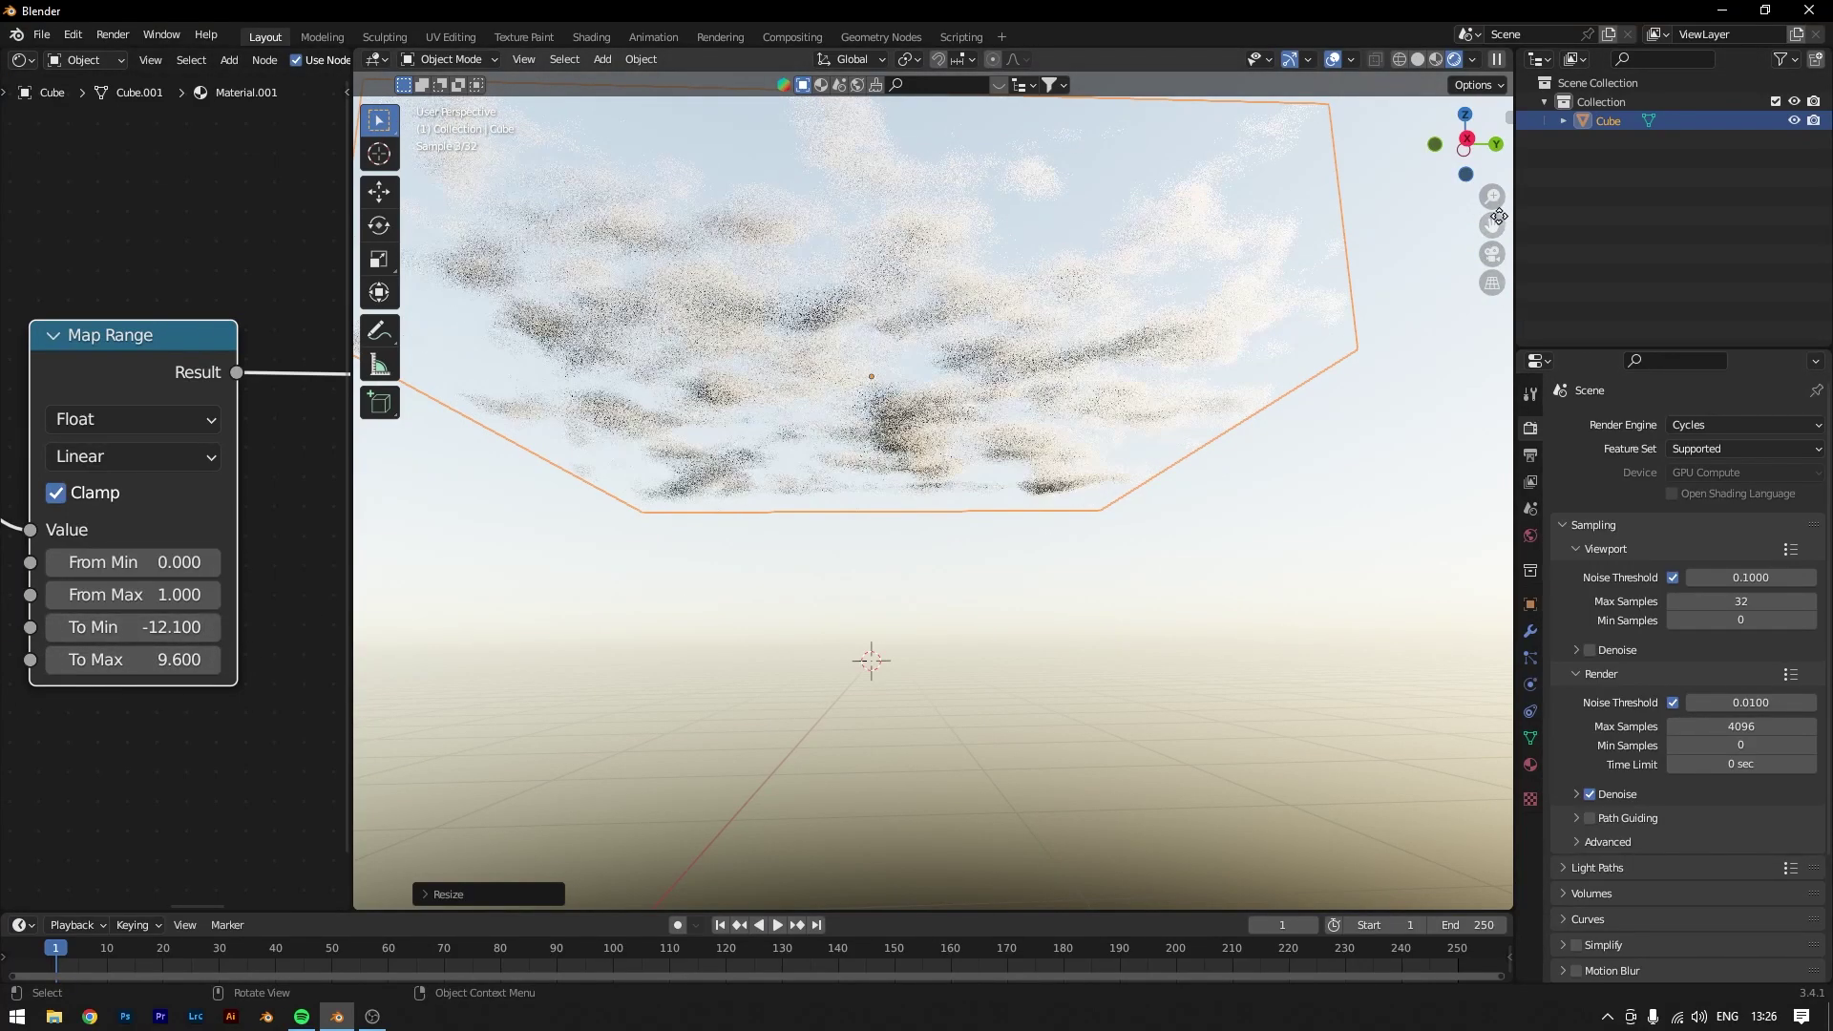
{"action": "left_click_drag", "start_coordinate": [1491, 223], "coordinate": [1511, 289]}
{"action": "left_click", "coordinate": [812, 368]}
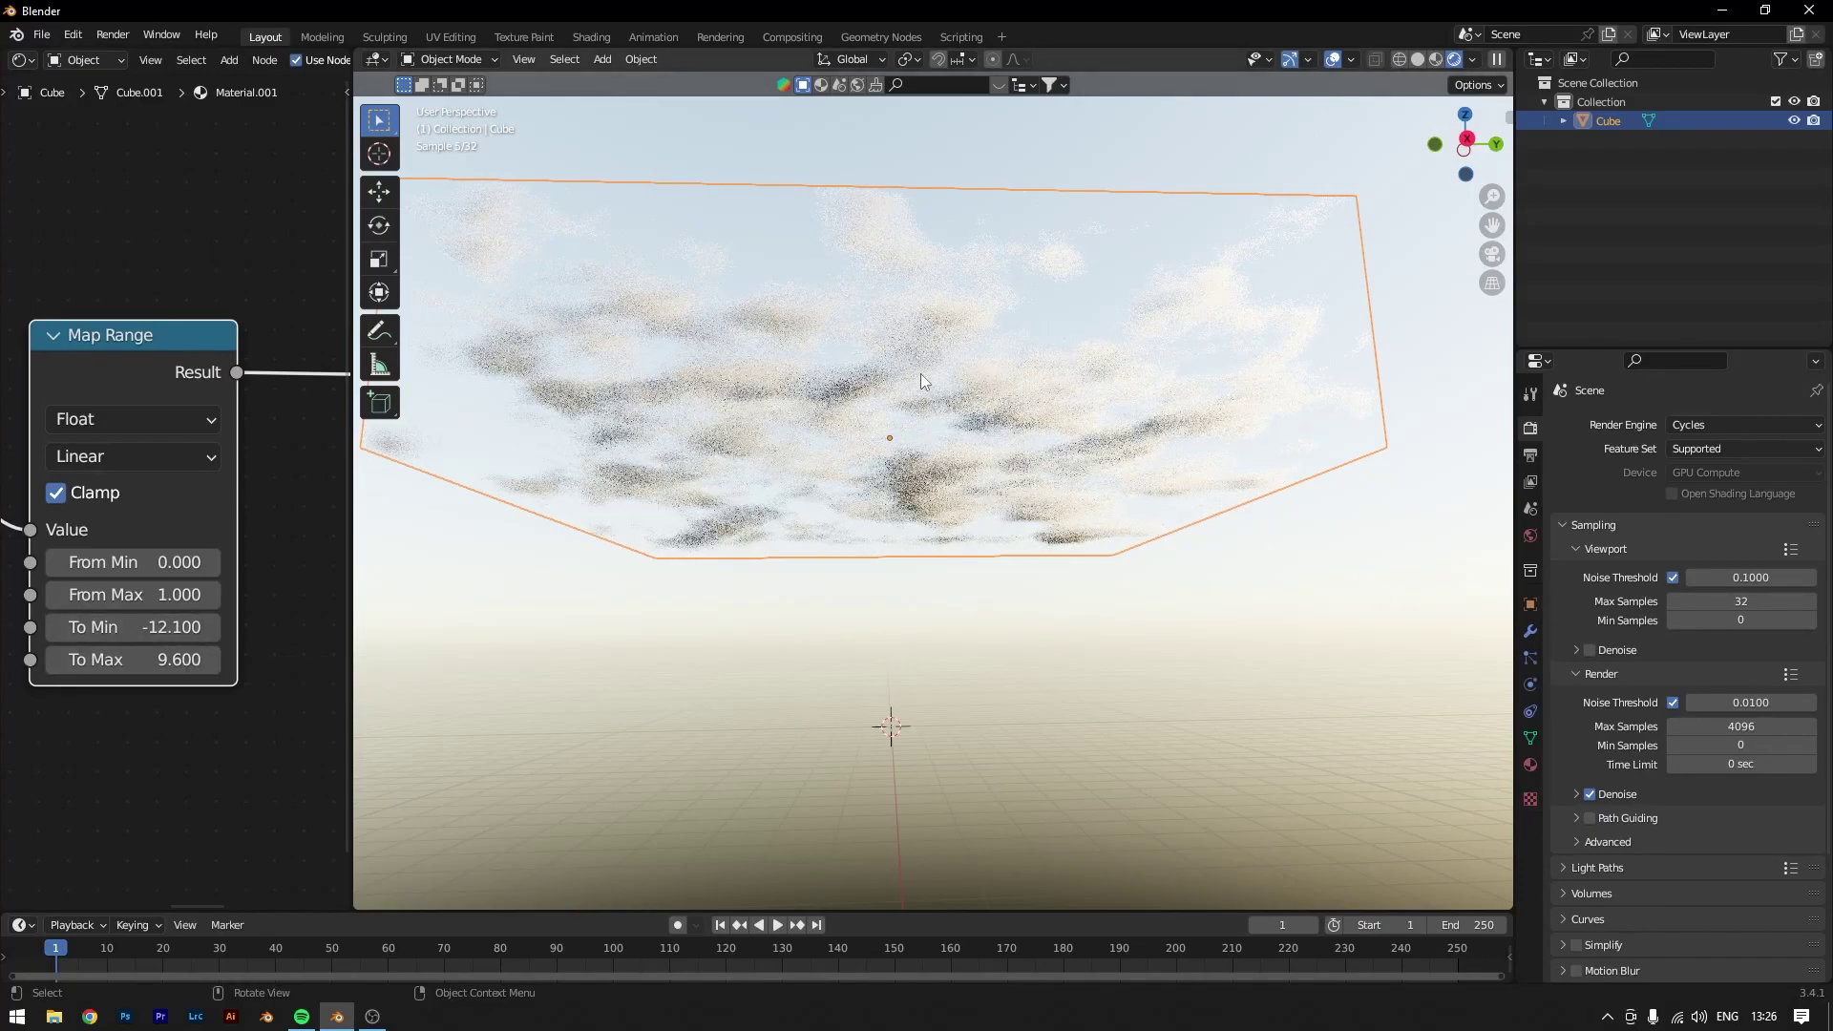
Step: Stretch the cloud cube along Z to a scale of about 6.02, deselect it, and set the Map Range's To Max to 9.5
{"action": "key", "text": "s"}
{"action": "key", "text": "z"}
{"action": "left_click", "coordinate": [1062, 715]}
{"action": "left_click", "coordinate": [1065, 714]}
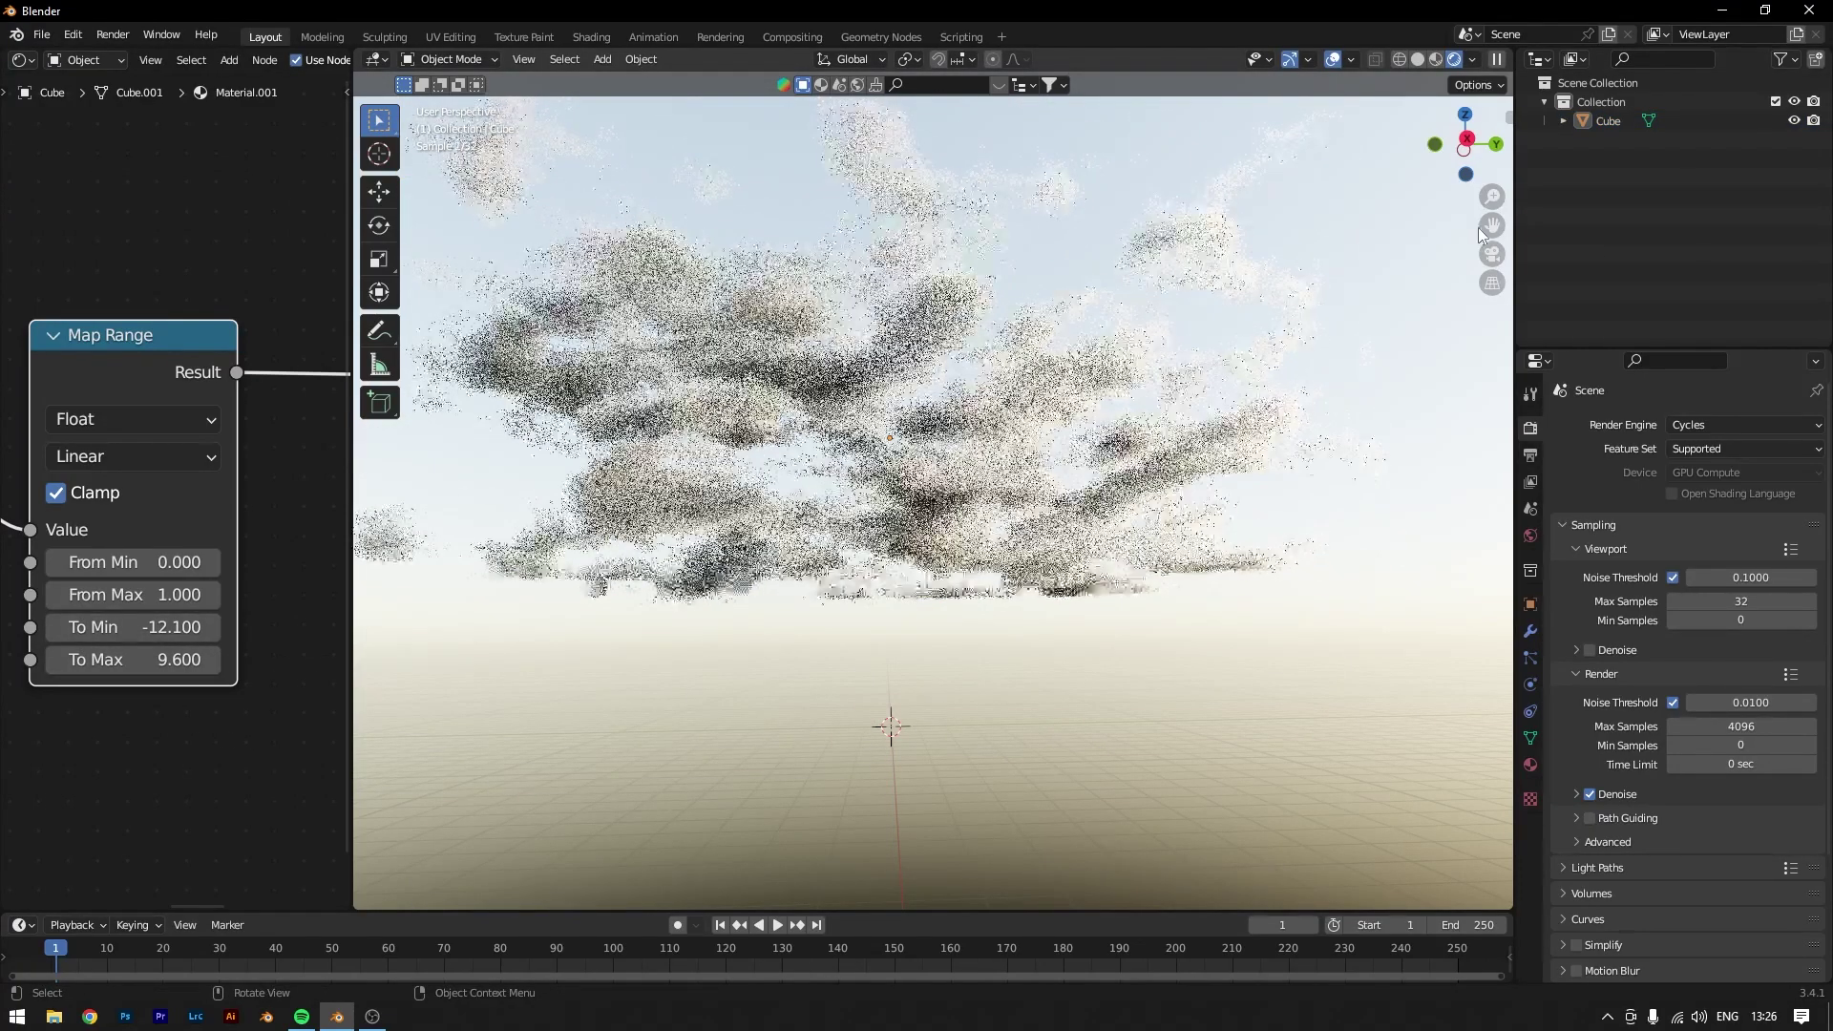
{"action": "middle_click_drag", "start_coordinate": [1123, 724], "coordinate": [1035, 749]}
{"action": "left_click", "coordinate": [55, 659]}
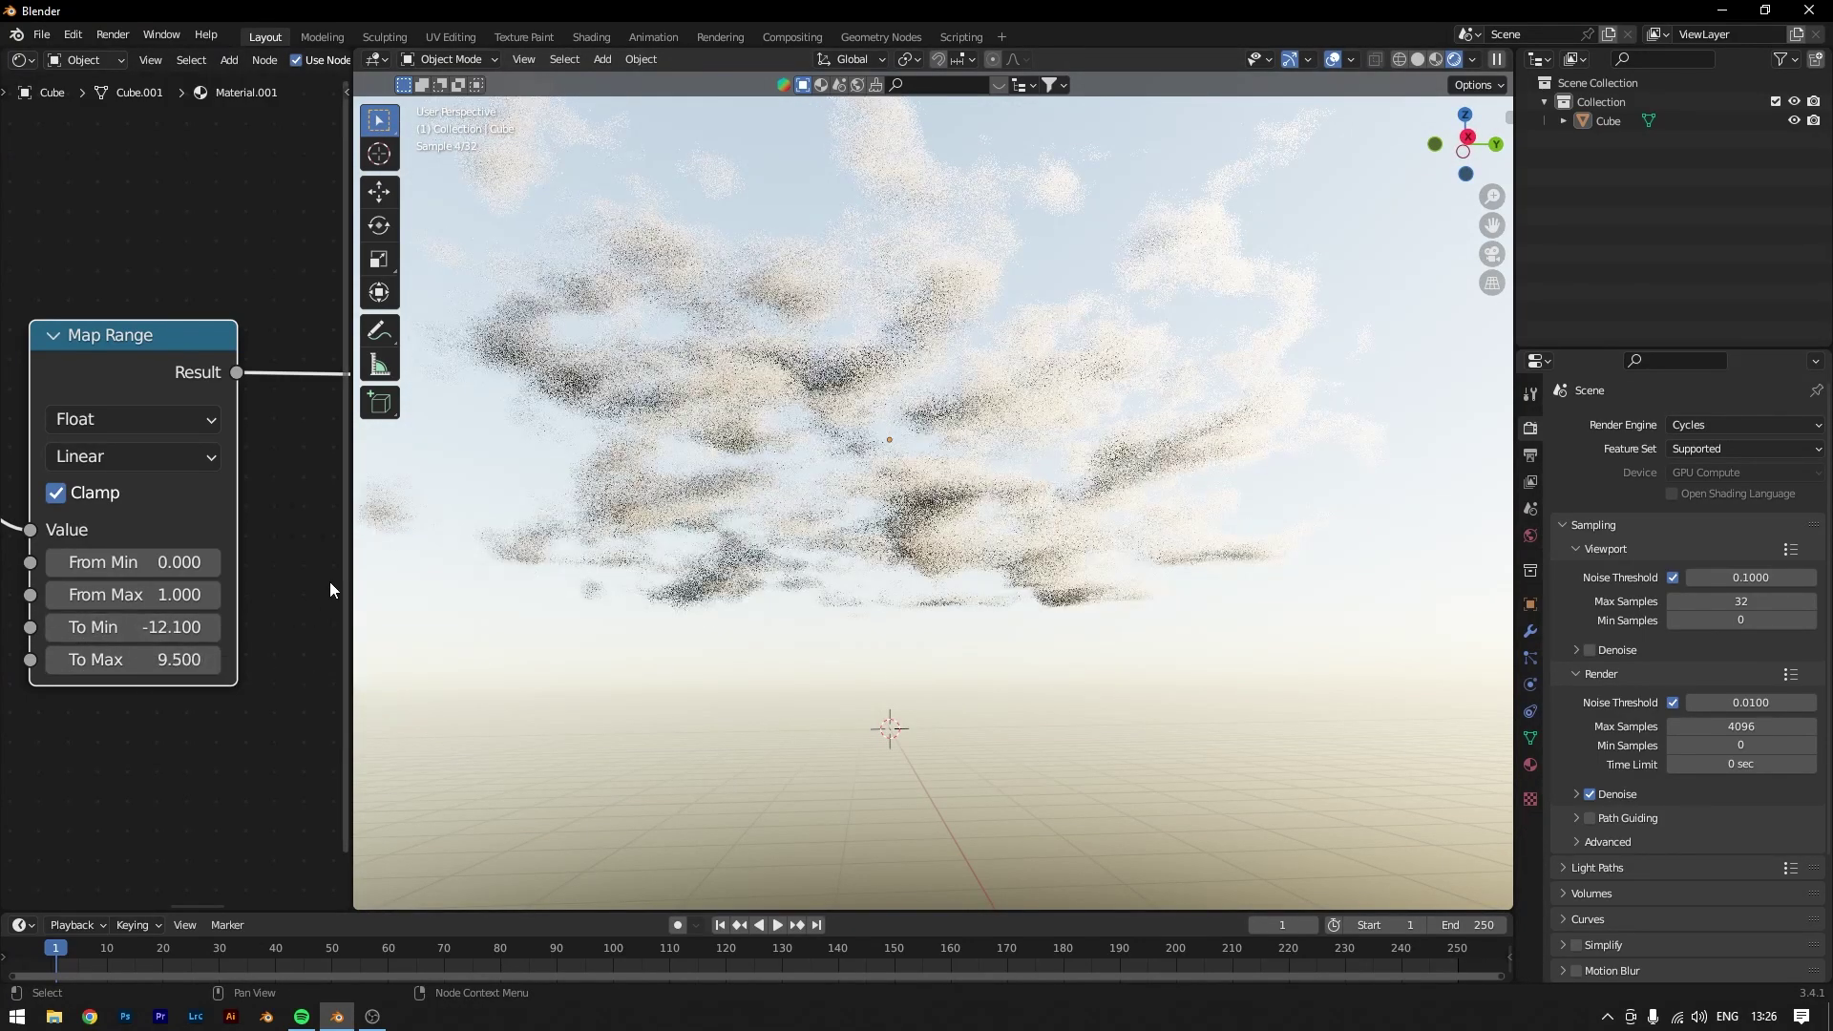
Step: Add a camera to the scene and align it to the current view of the clouds
{"action": "key", "text": "shift+a"}
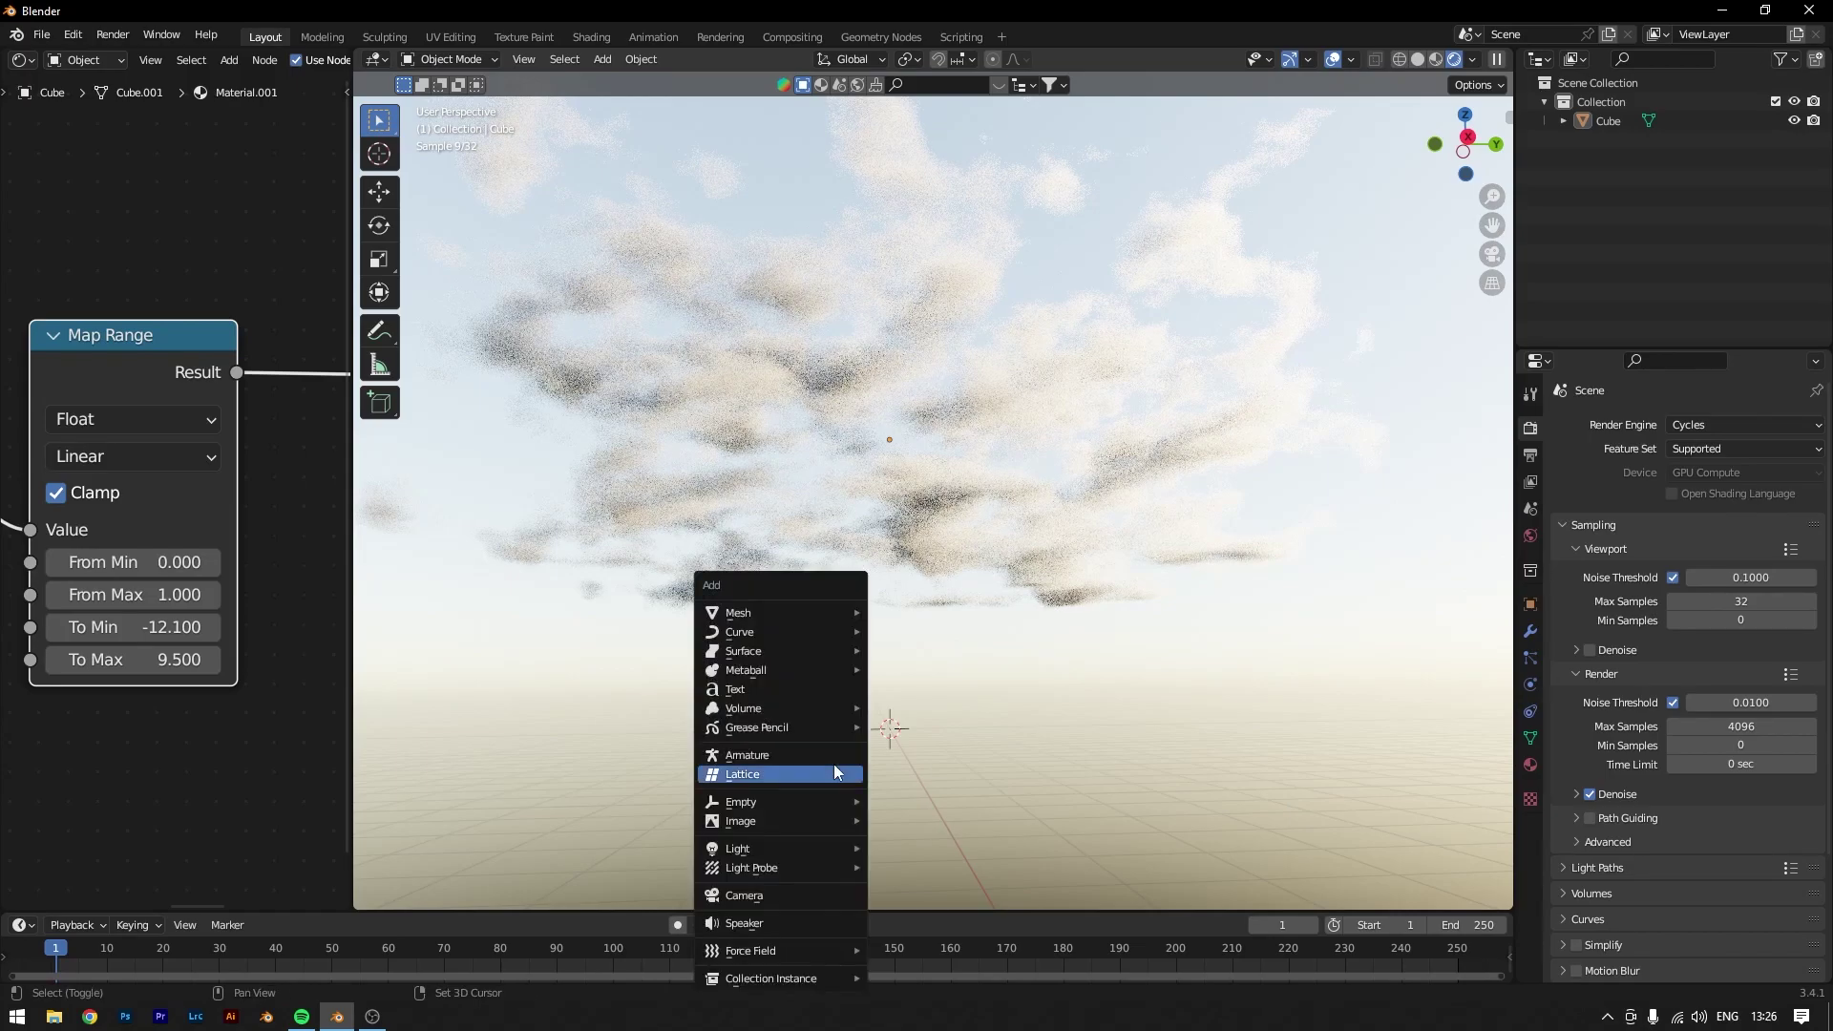
{"action": "mouse_move", "coordinate": [760, 611]}
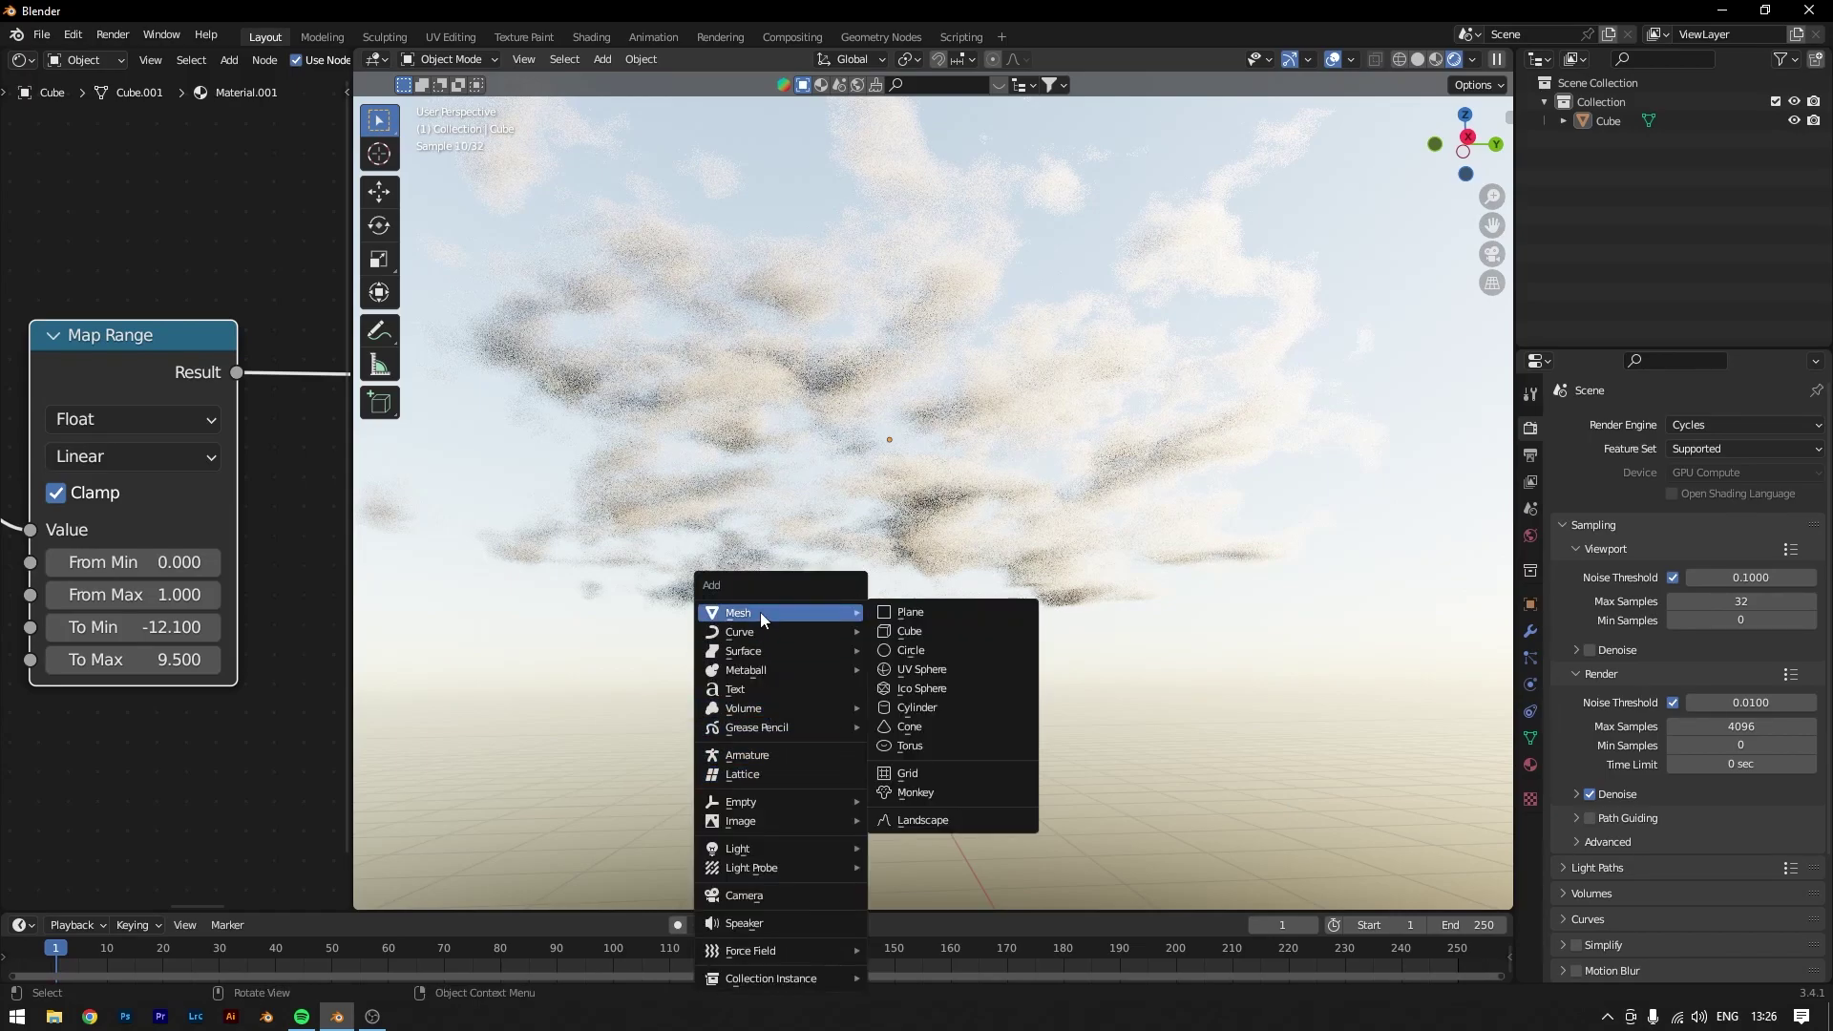
{"action": "left_click", "coordinate": [737, 894]}
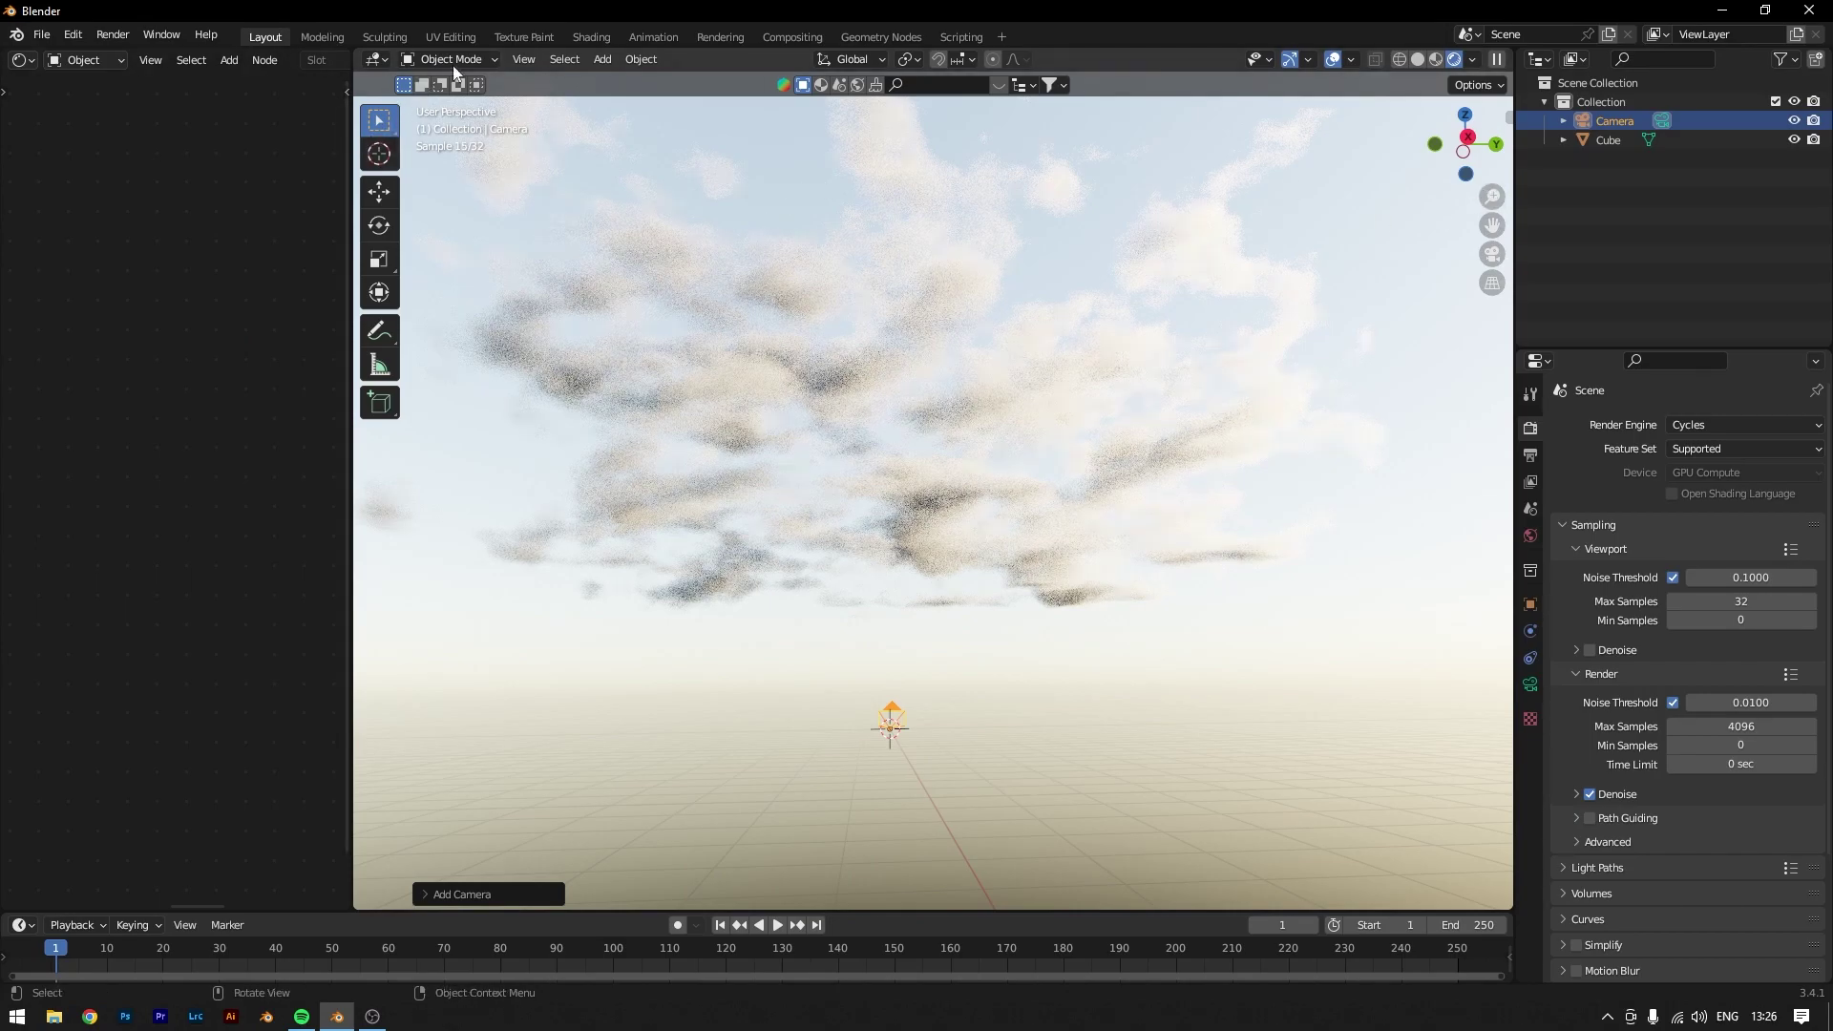
{"action": "left_click", "coordinate": [523, 59]}
{"action": "mouse_move", "coordinate": [600, 336]}
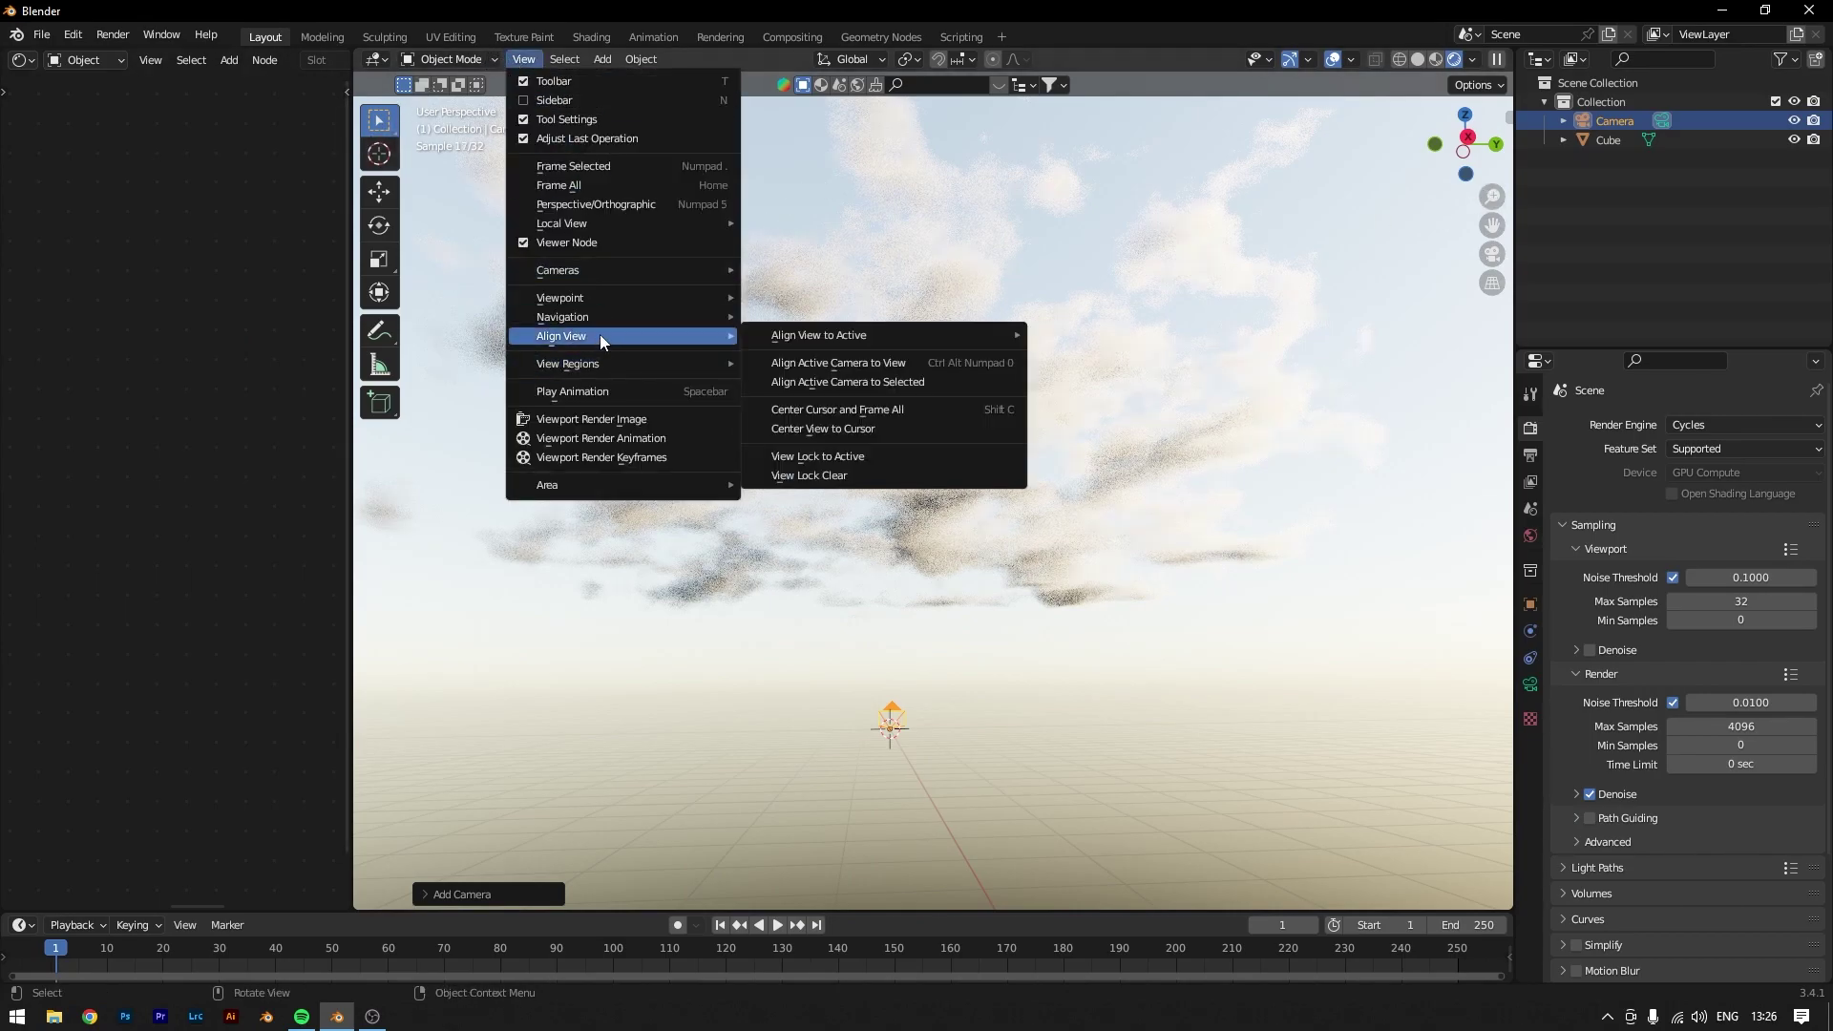
{"action": "left_click", "coordinate": [877, 362]}
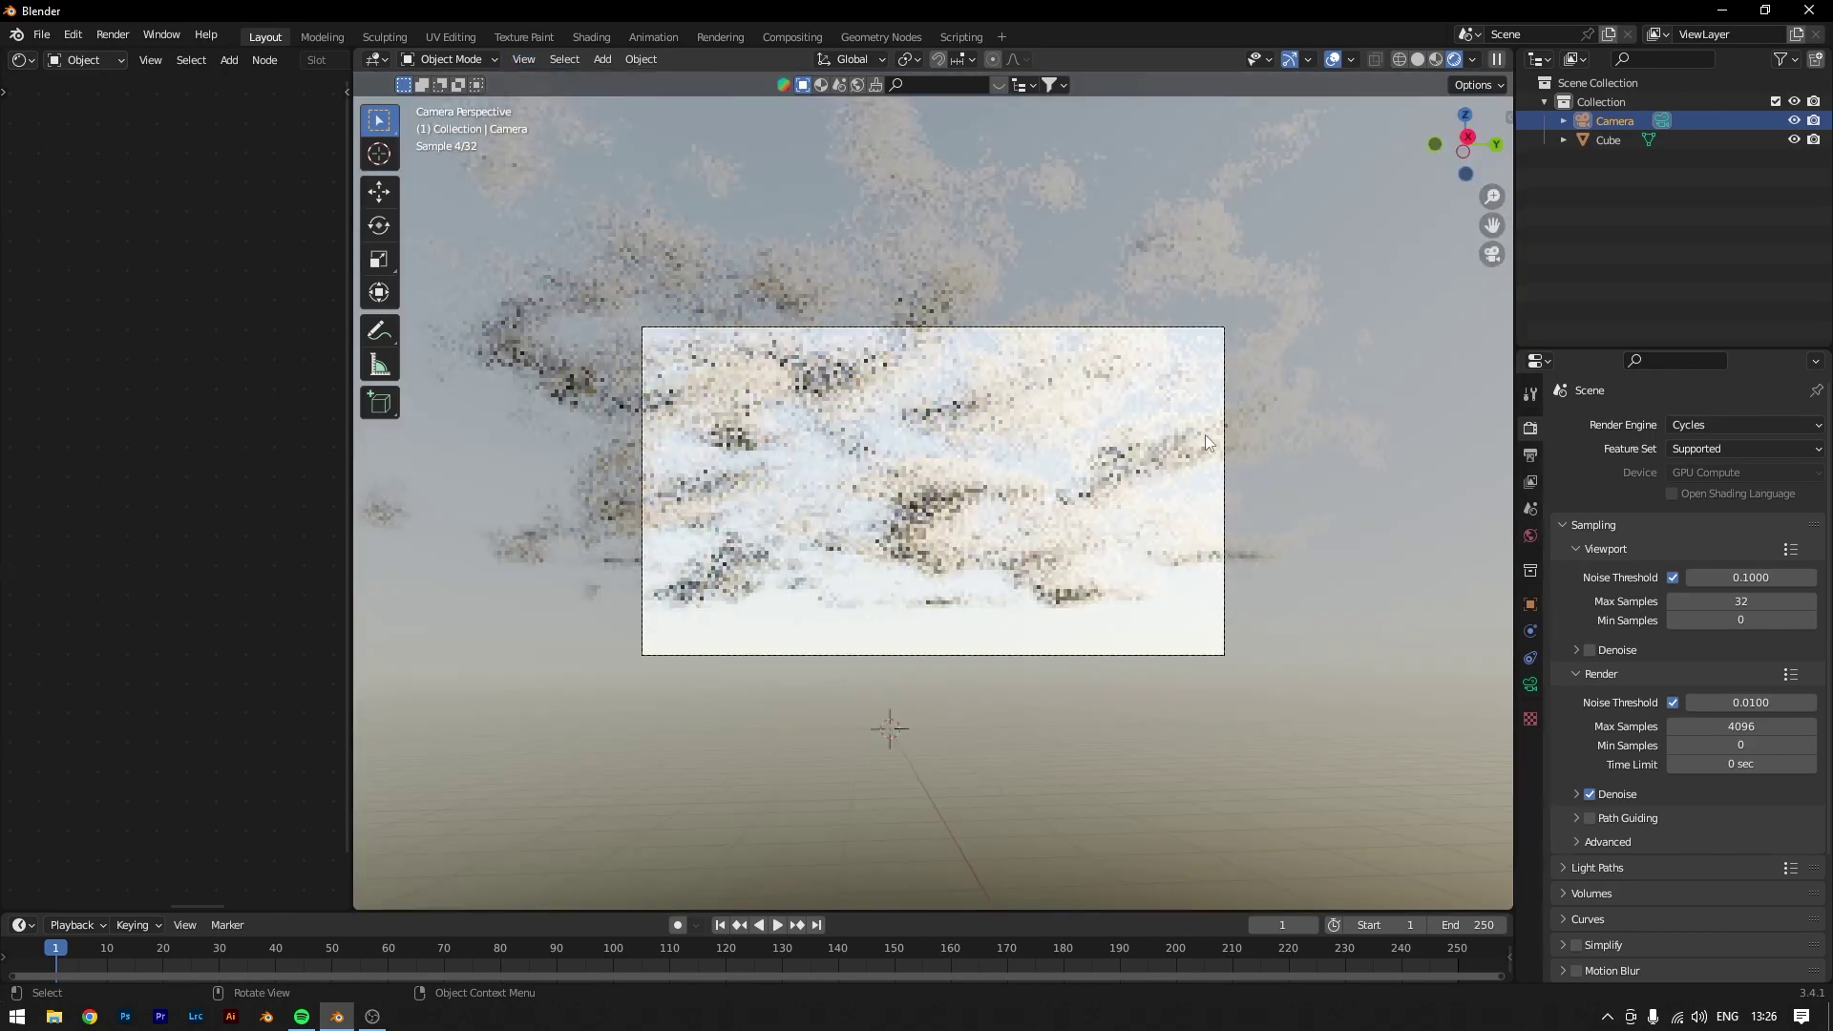
Step: Adjust the camera's transform to Rotation Z 88.5°, Location X 36.371 m and Rotation X 103°, then deselect it
{"action": "left_click", "coordinate": [1531, 686]}
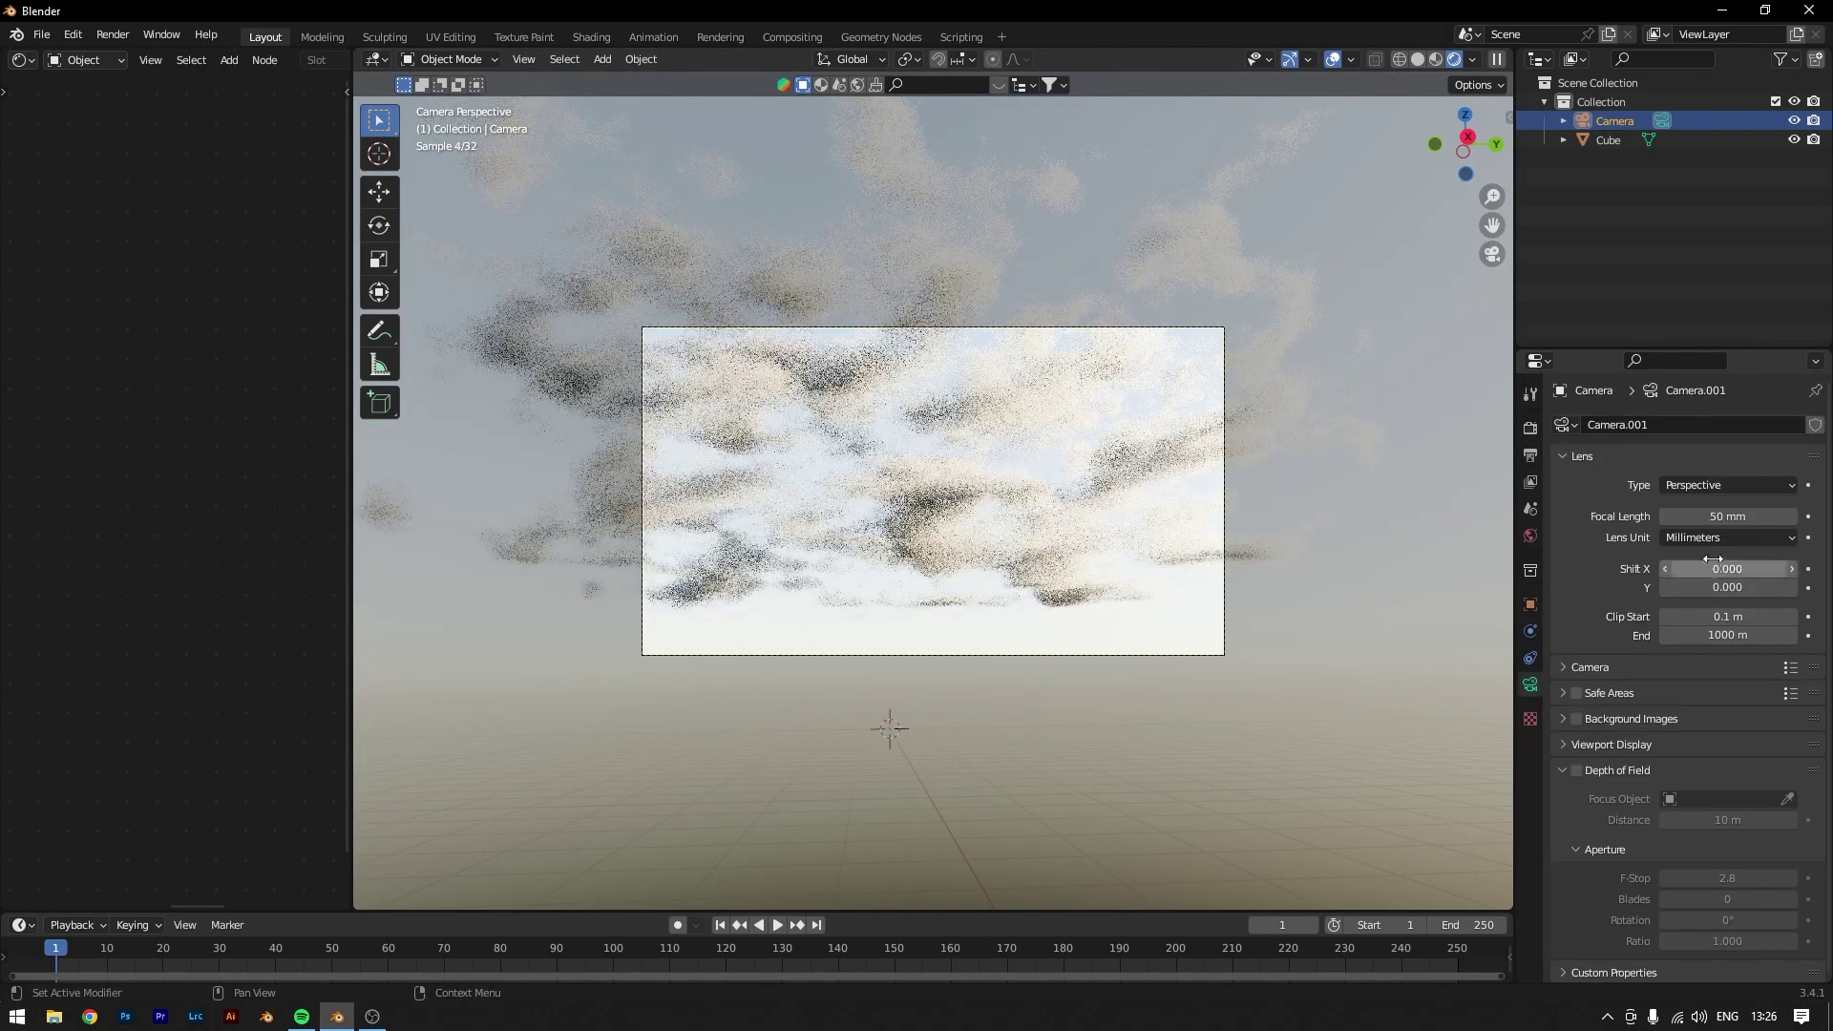
{"action": "left_click", "coordinate": [1531, 604]}
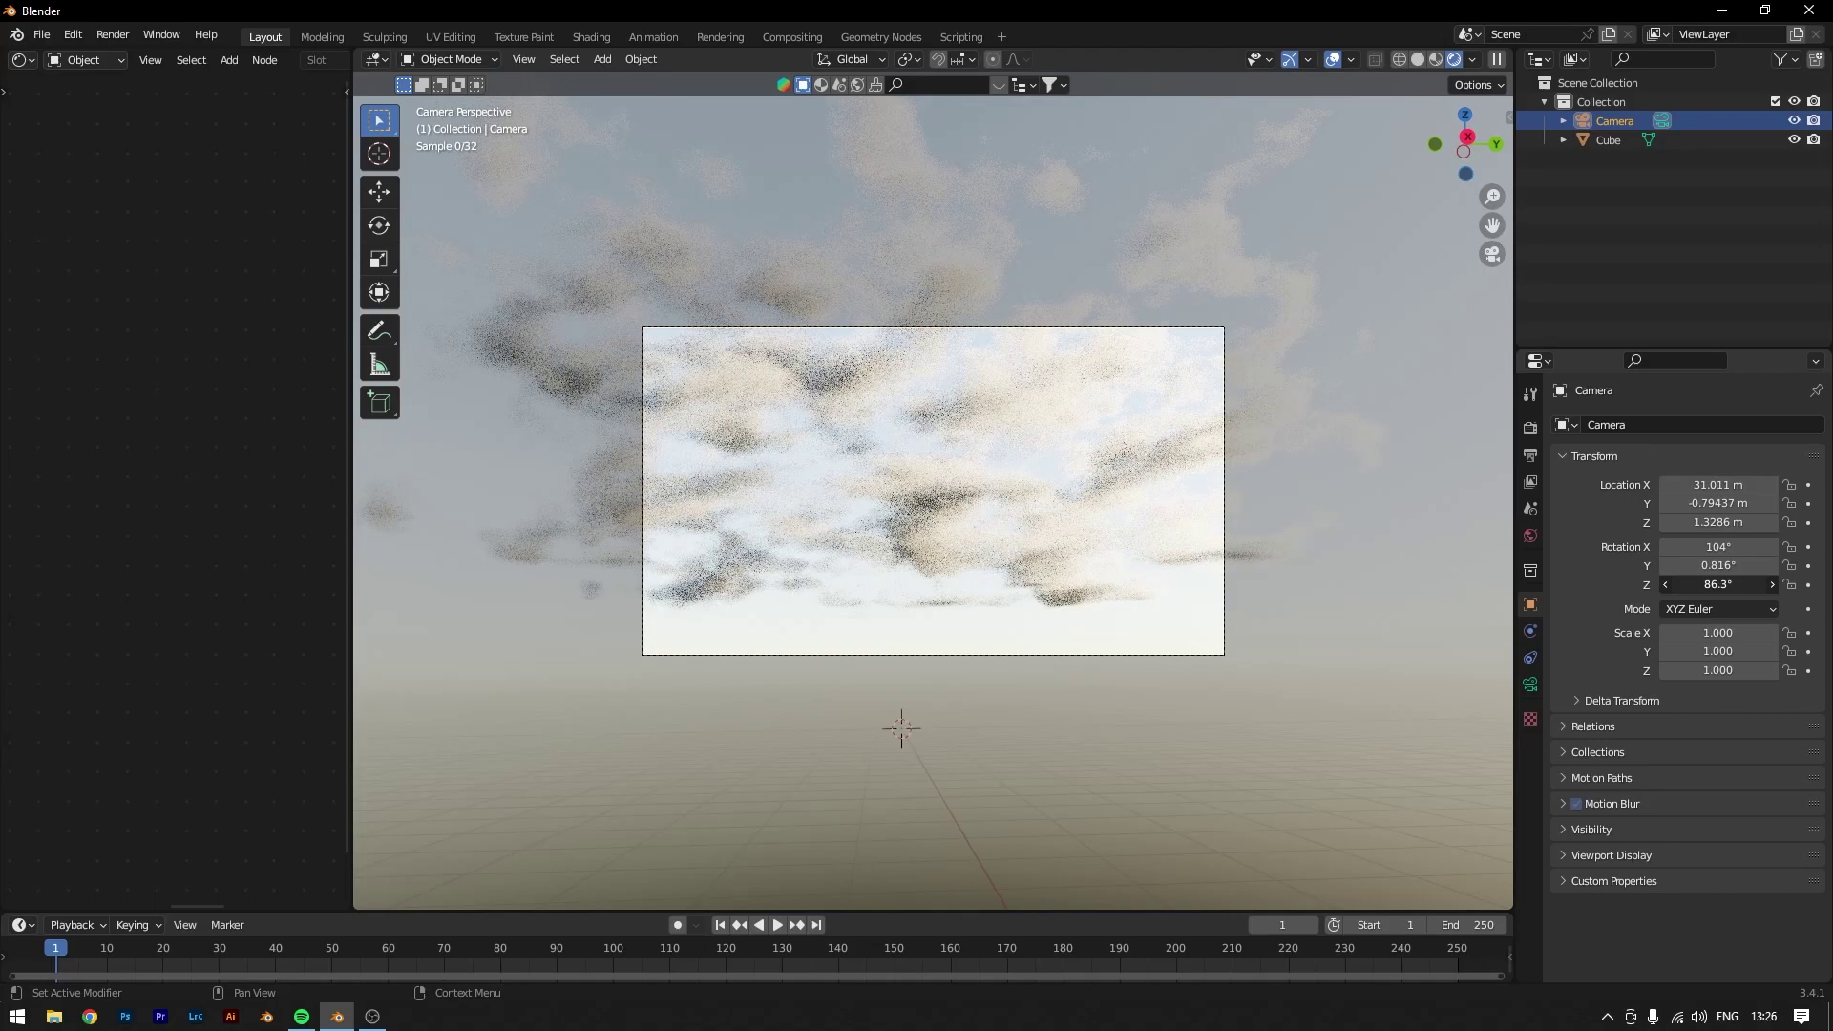
{"action": "left_click_drag", "start_coordinate": [1719, 585], "coordinate": [1738, 585]}
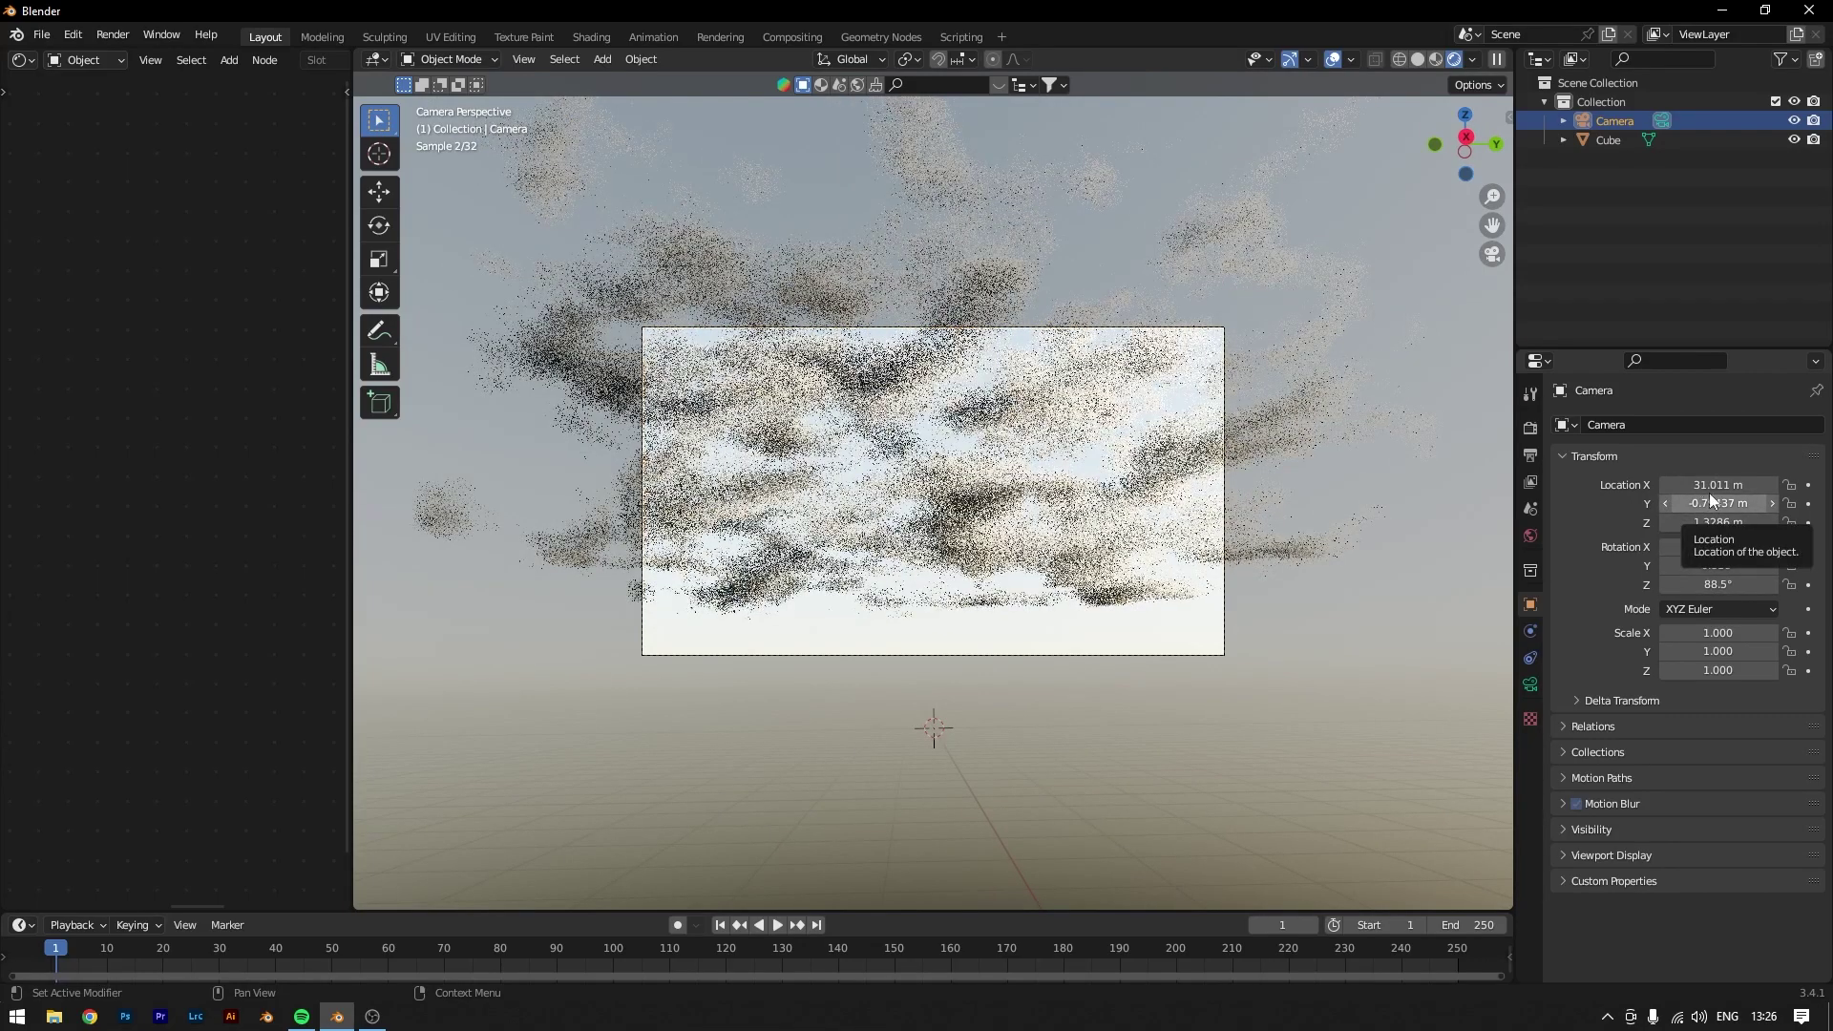
{"action": "left_click_drag", "start_coordinate": [1719, 485], "coordinate": [1776, 485]}
{"action": "left_click_drag", "start_coordinate": [1722, 546], "coordinate": [1707, 546]}
{"action": "left_click", "coordinate": [1426, 537]}
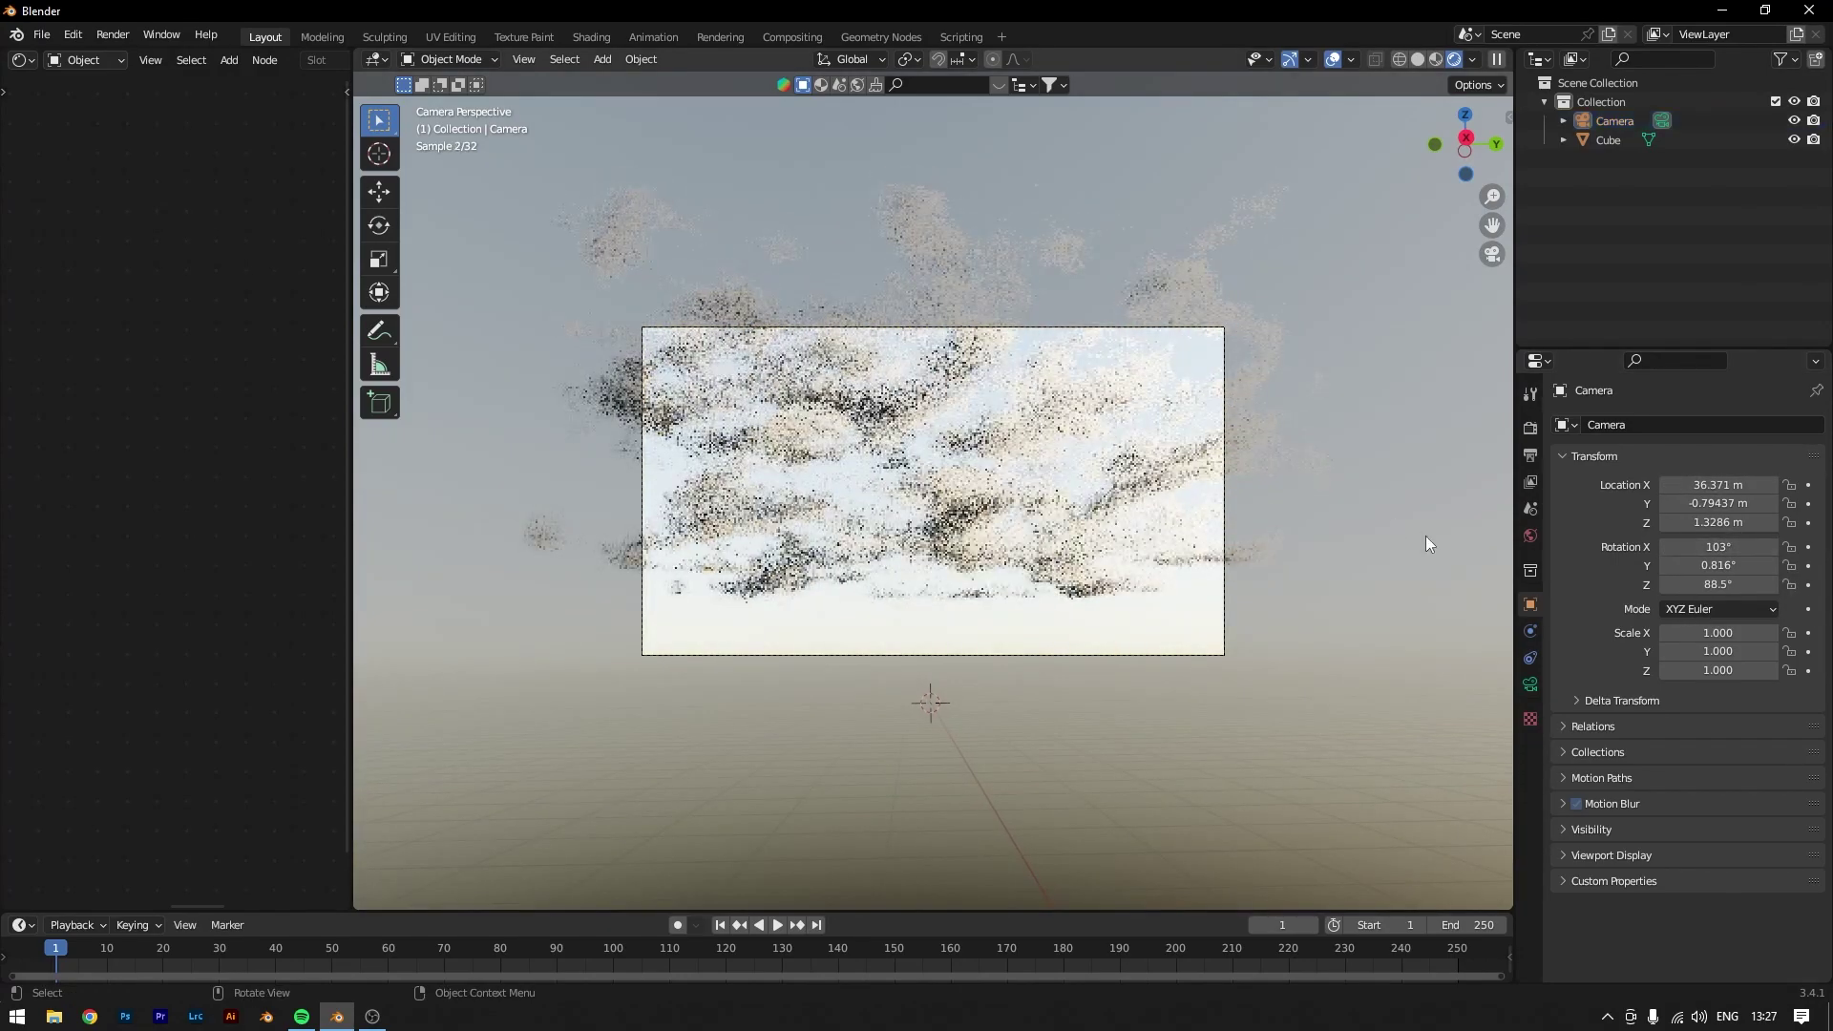
Step: Move the cloud cube along the X axis to about -4.84 m and deselect it
{"action": "left_click", "coordinate": [1004, 523]}
{"action": "key", "text": "g"}
{"action": "key", "text": "x"}
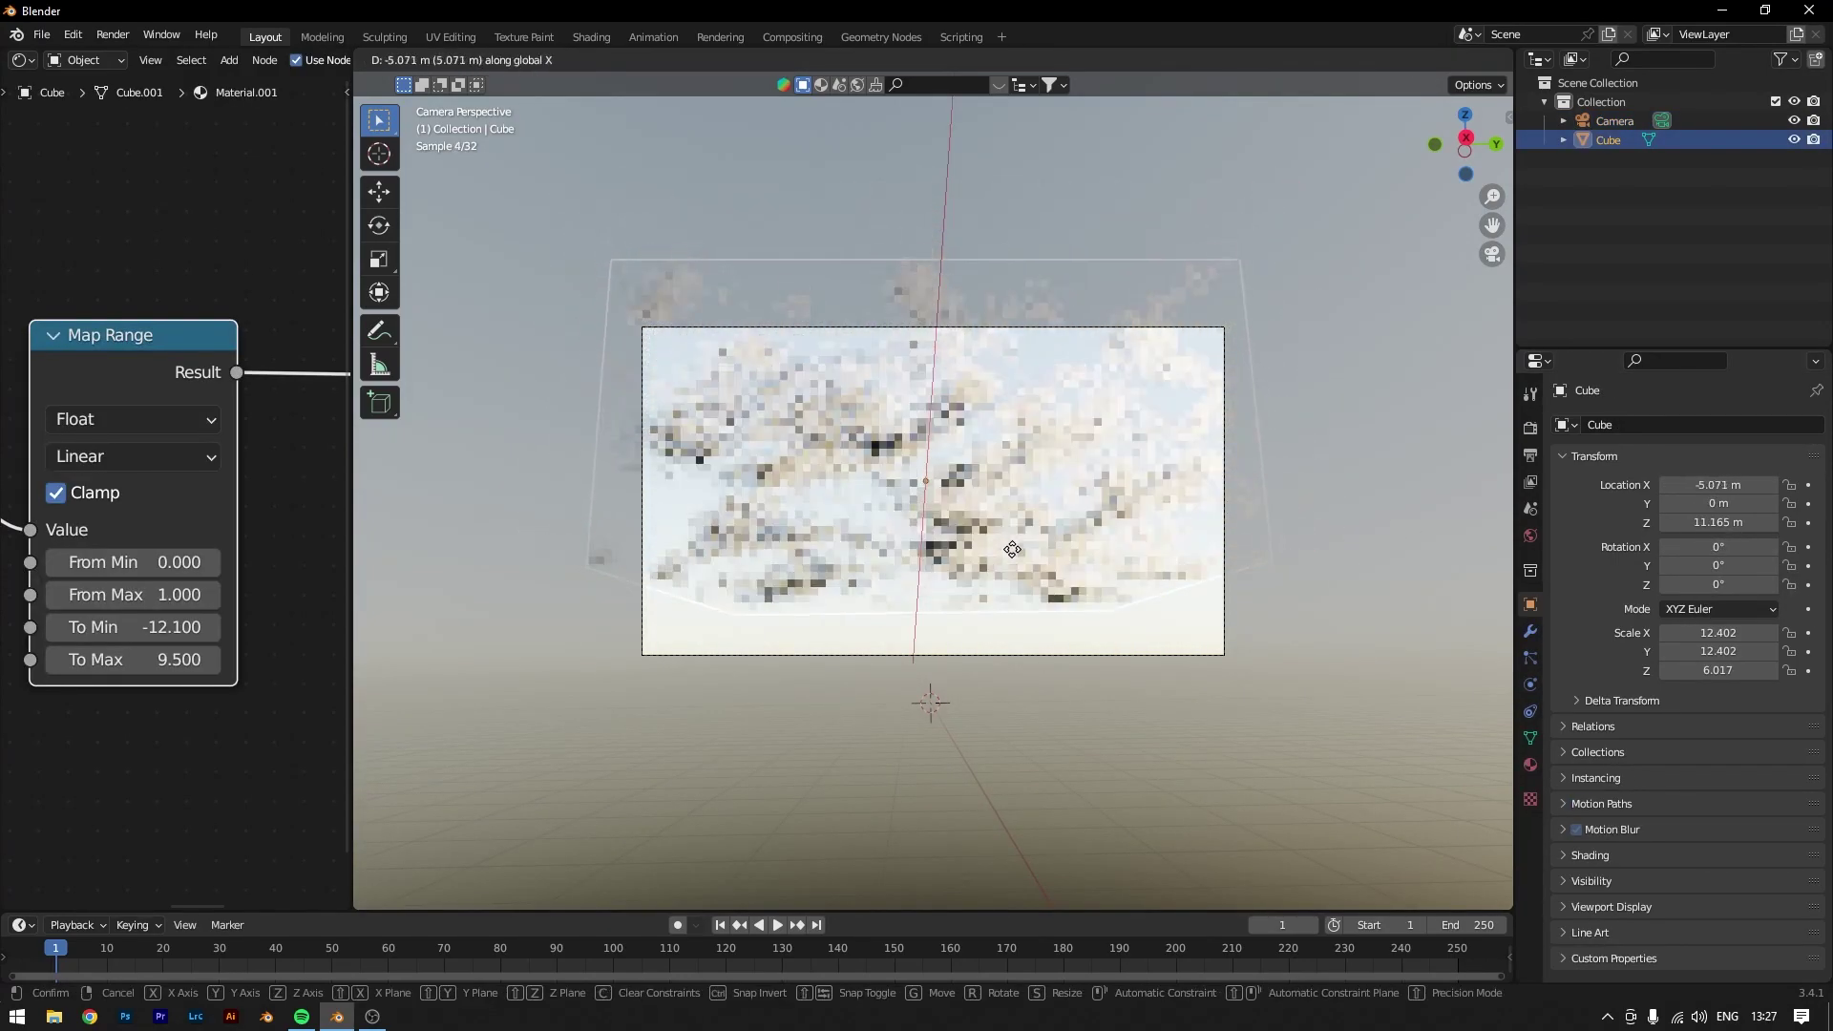
{"action": "left_click", "coordinate": [1012, 546]}
{"action": "left_click", "coordinate": [1278, 688]}
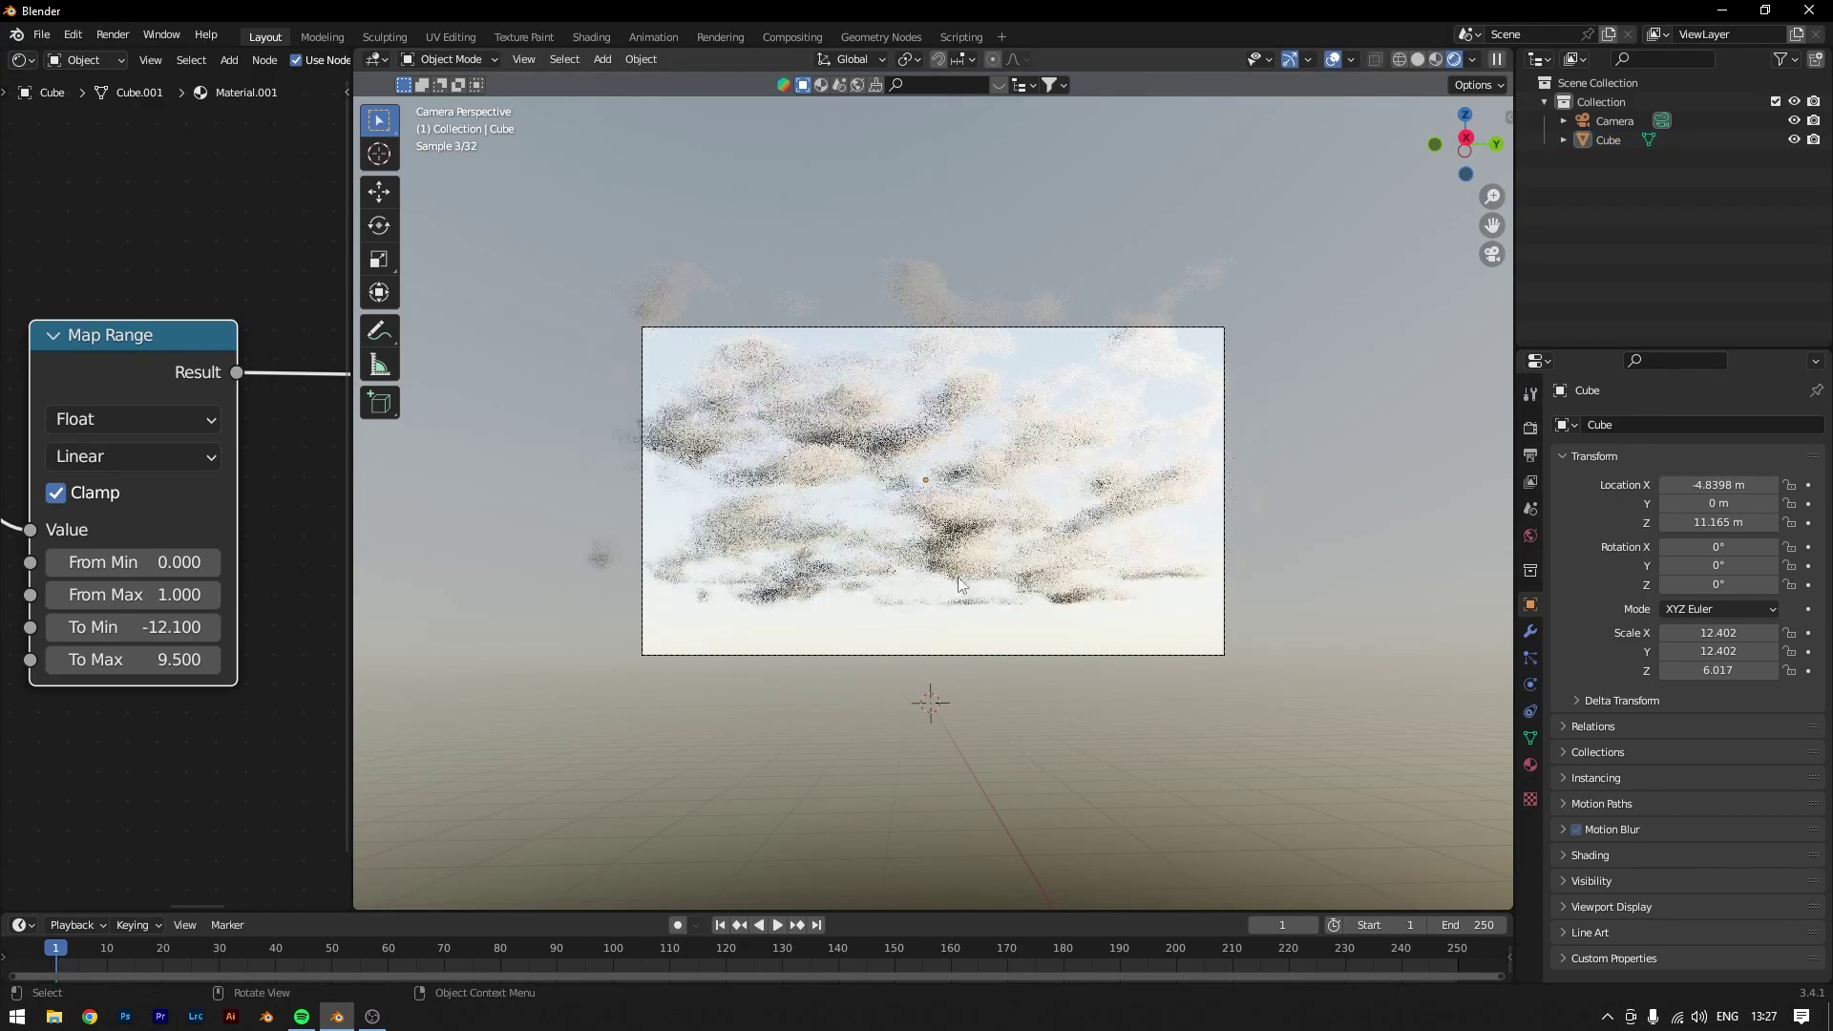
Step: Scale the cloud cube up along the Z axis to about 7.89
{"action": "left_click", "coordinate": [1111, 616]}
{"action": "key", "text": "s"}
{"action": "key", "text": "z"}
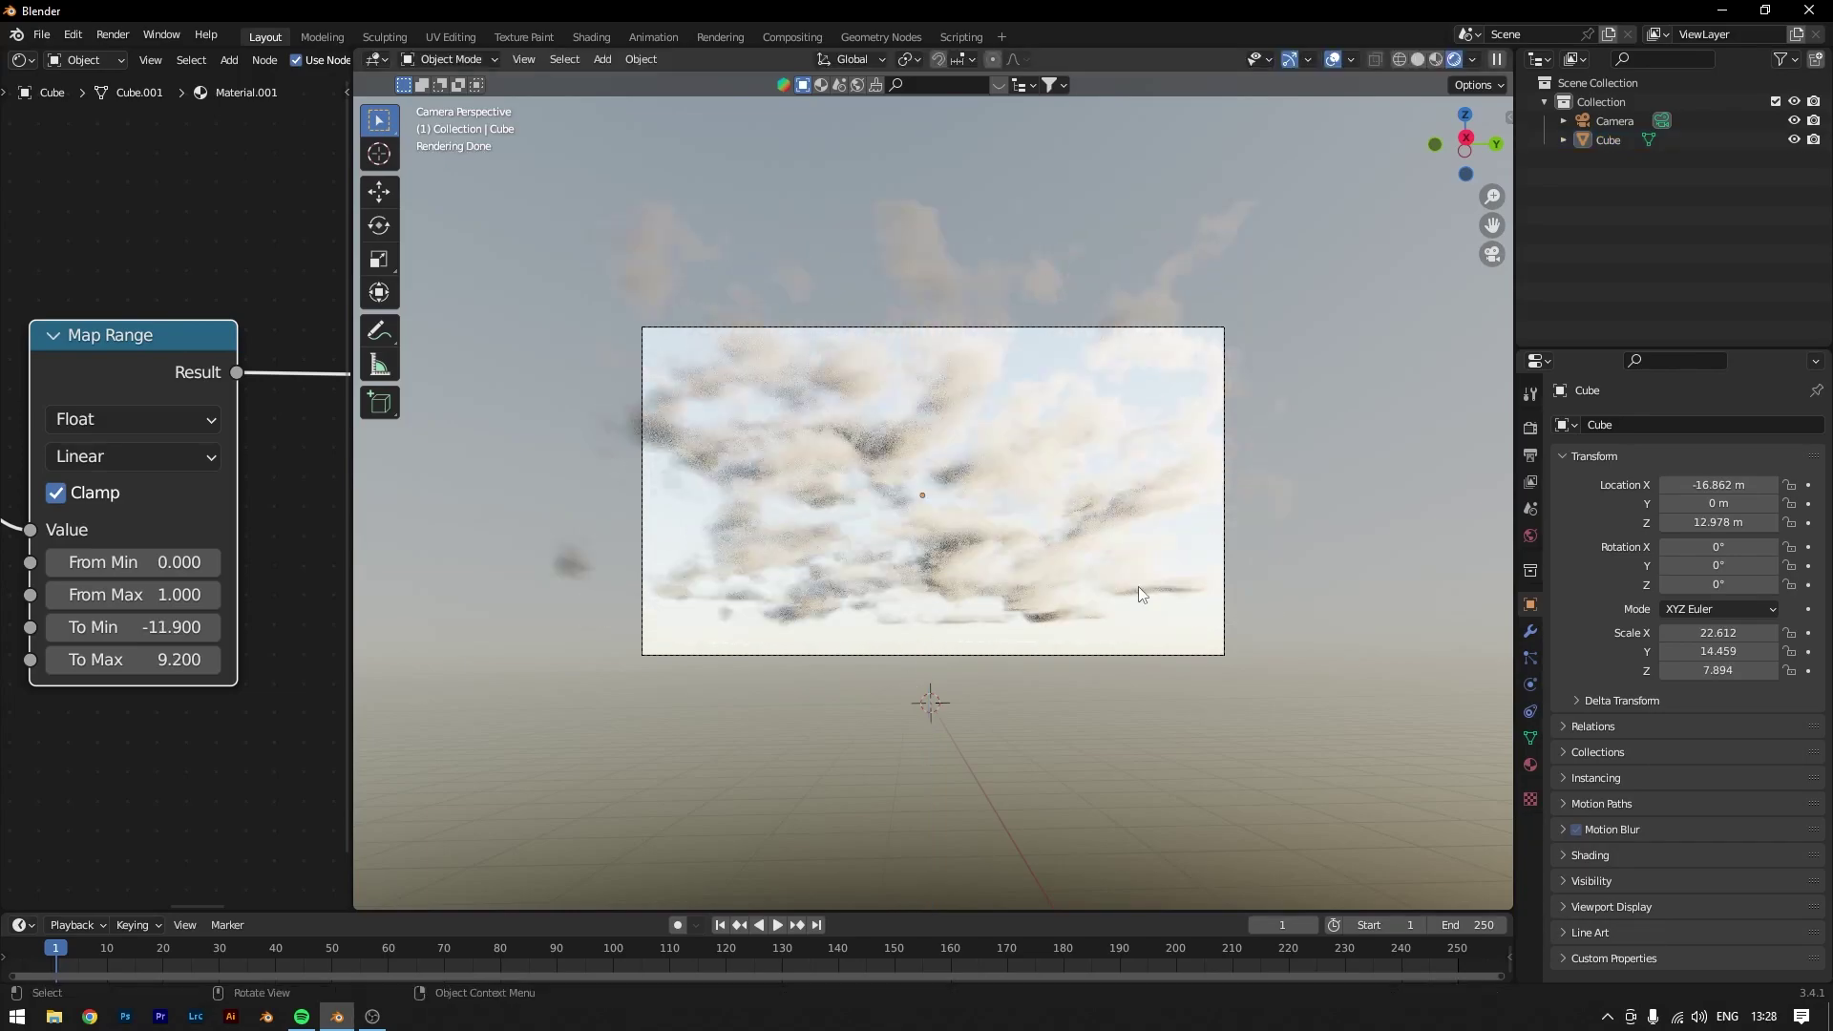
Step: Add a ground plane scaled to about 16.1 and raise it along Z to about 3.19 m
{"action": "key", "text": "shift+a"}
{"action": "mouse_move", "coordinate": [983, 475]}
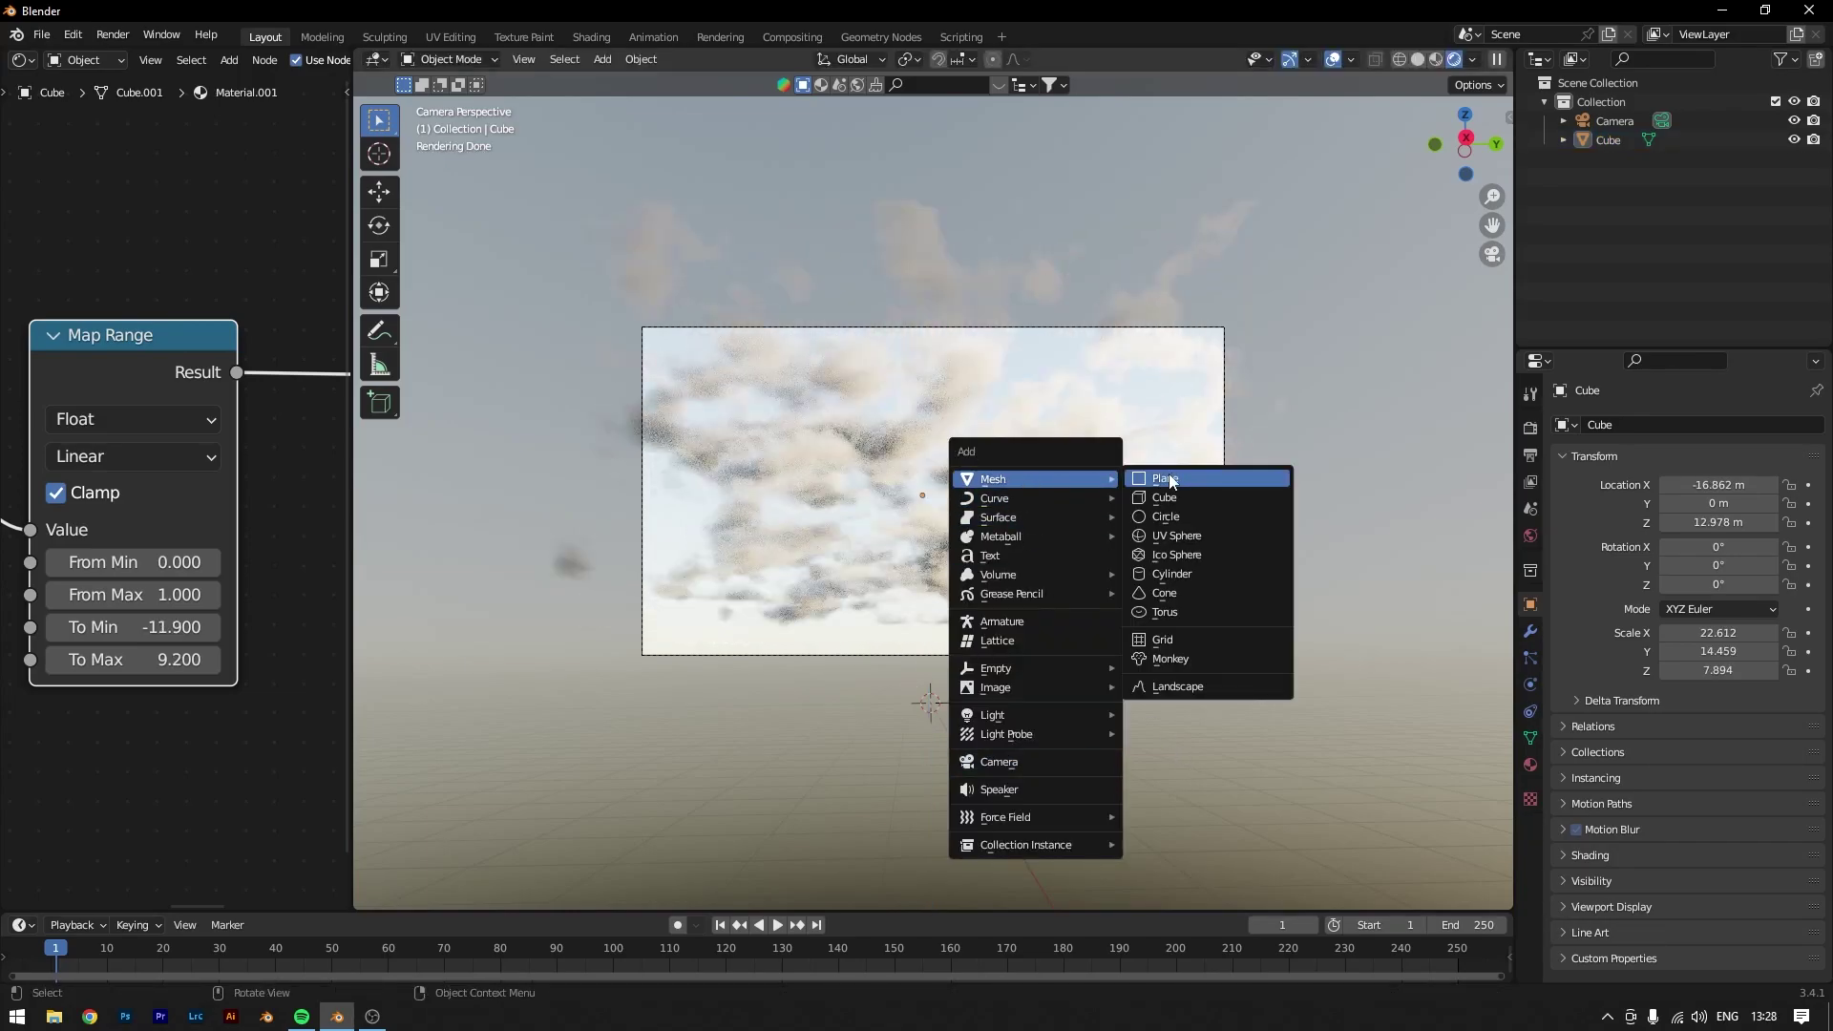
{"action": "left_click", "coordinate": [1158, 475]}
{"action": "key", "text": "s"}
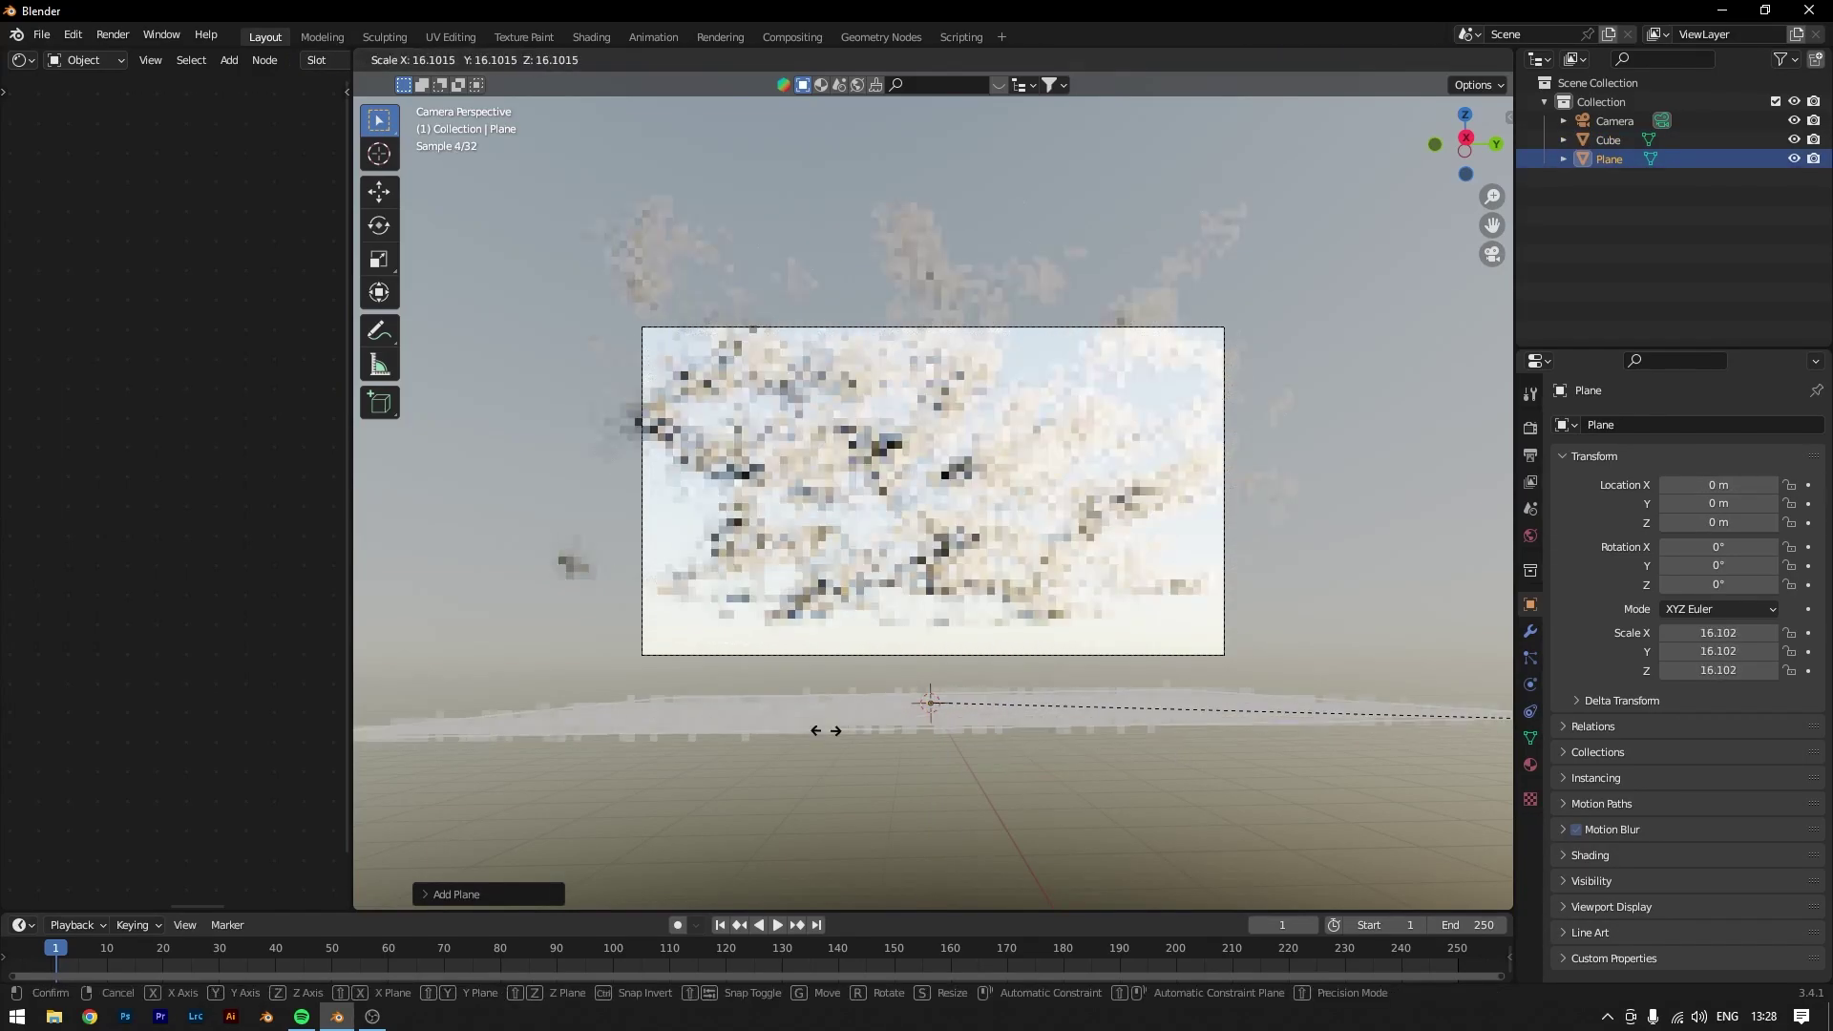
{"action": "key", "text": "Return"}
{"action": "key", "text": "g"}
{"action": "key", "text": "z"}
{"action": "key", "text": "Return"}
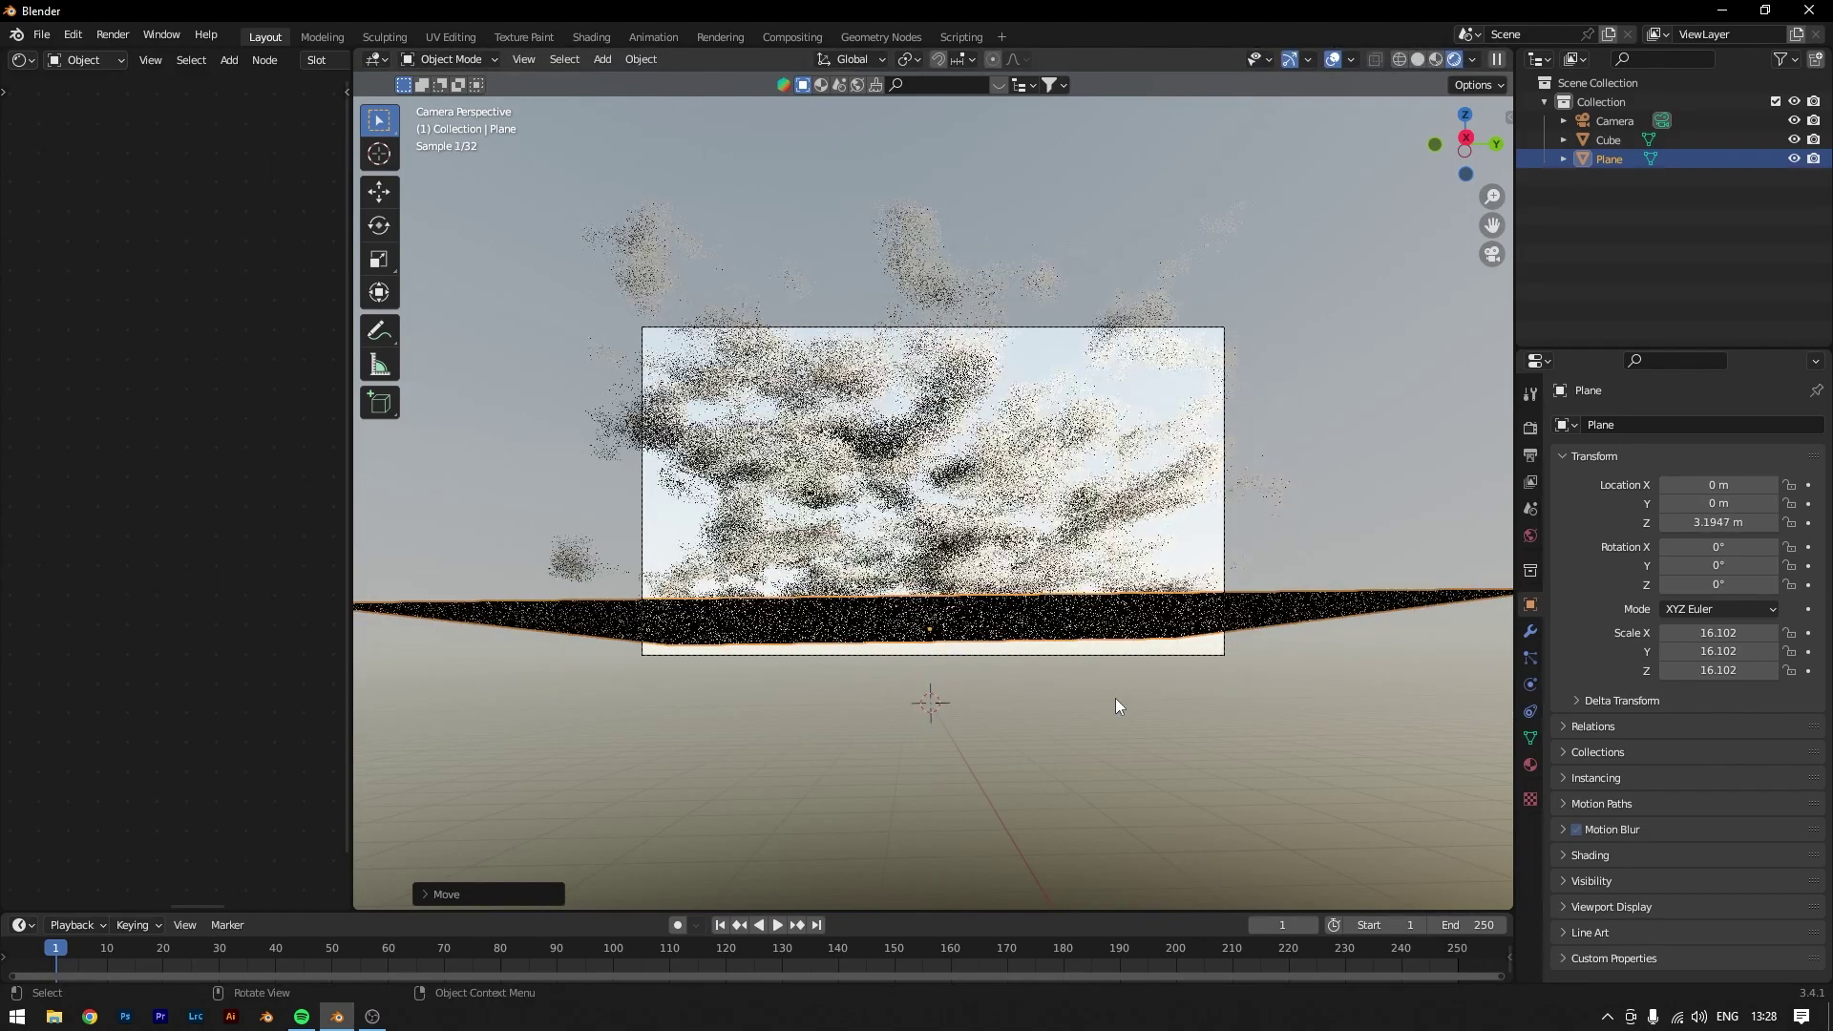
Step: Rotate the plane about 7.72° around the Y axis and stretch it along Y to a scale of about 24.5
{"action": "key", "text": "r"}
{"action": "key", "text": "y"}
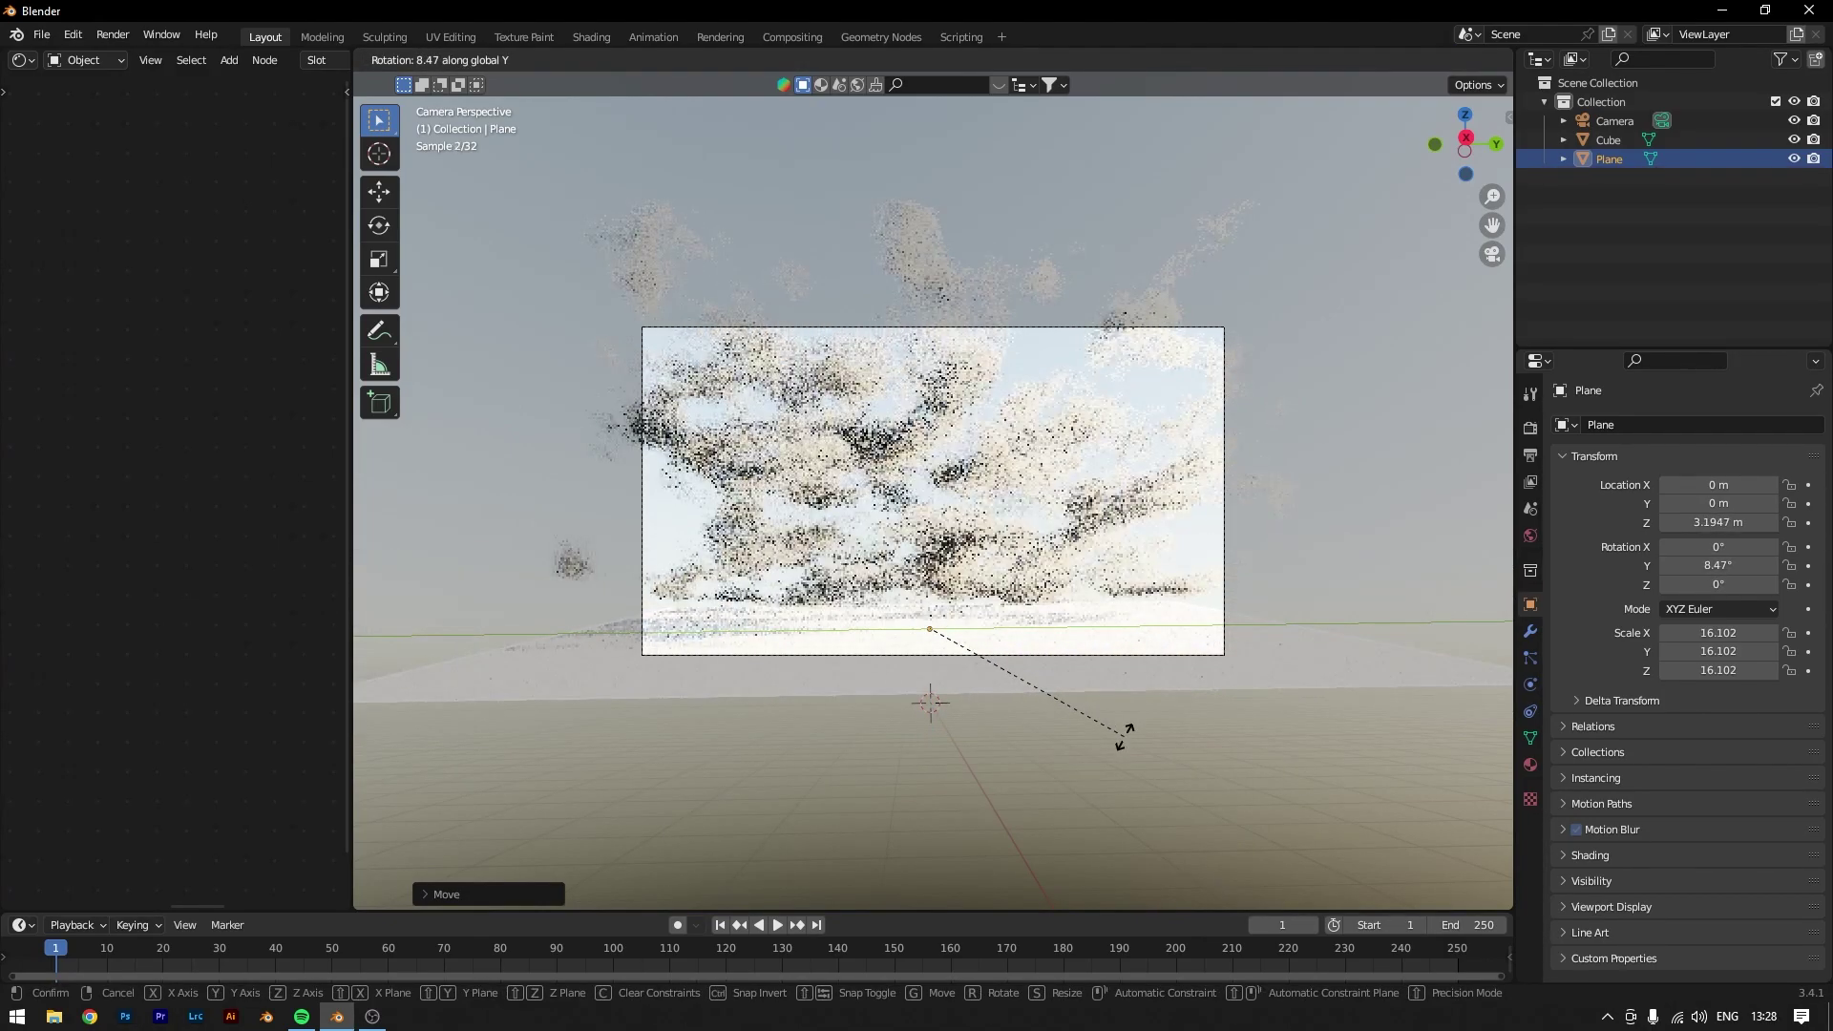
{"action": "key", "text": "Return"}
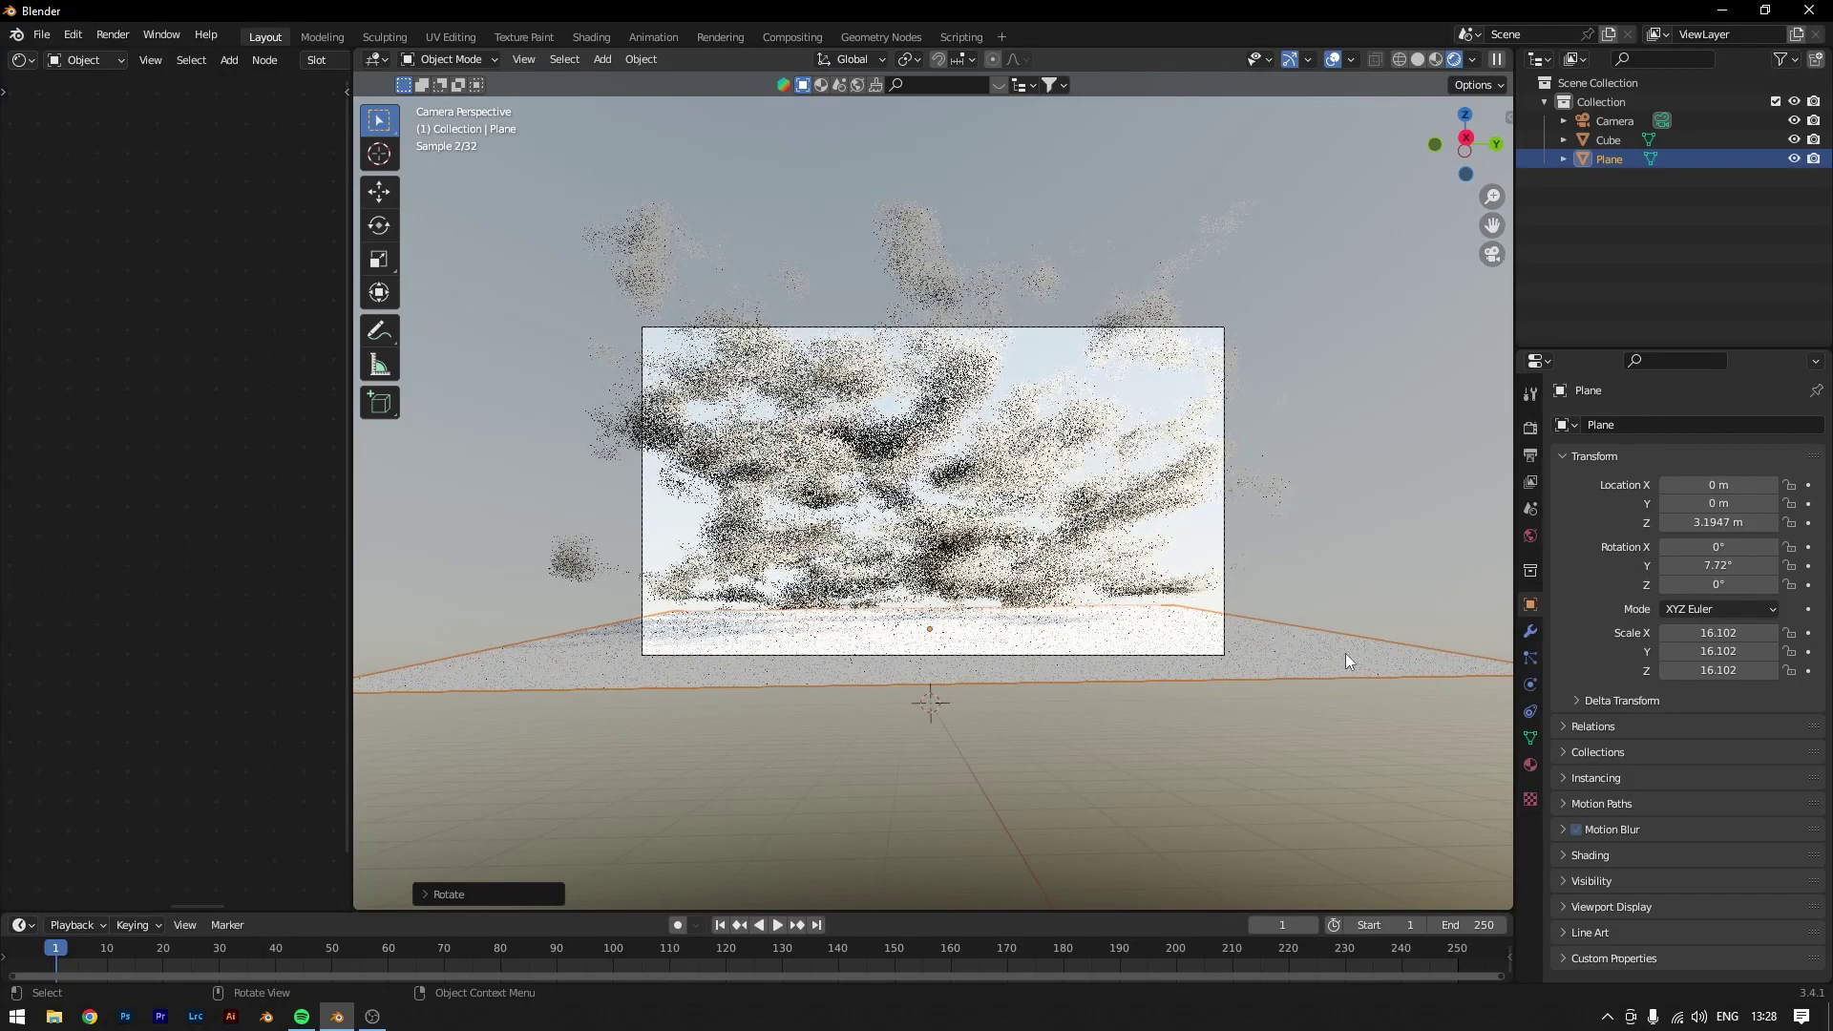
{"action": "key", "text": "s"}
{"action": "key", "text": "y"}
{"action": "key", "text": "Return"}
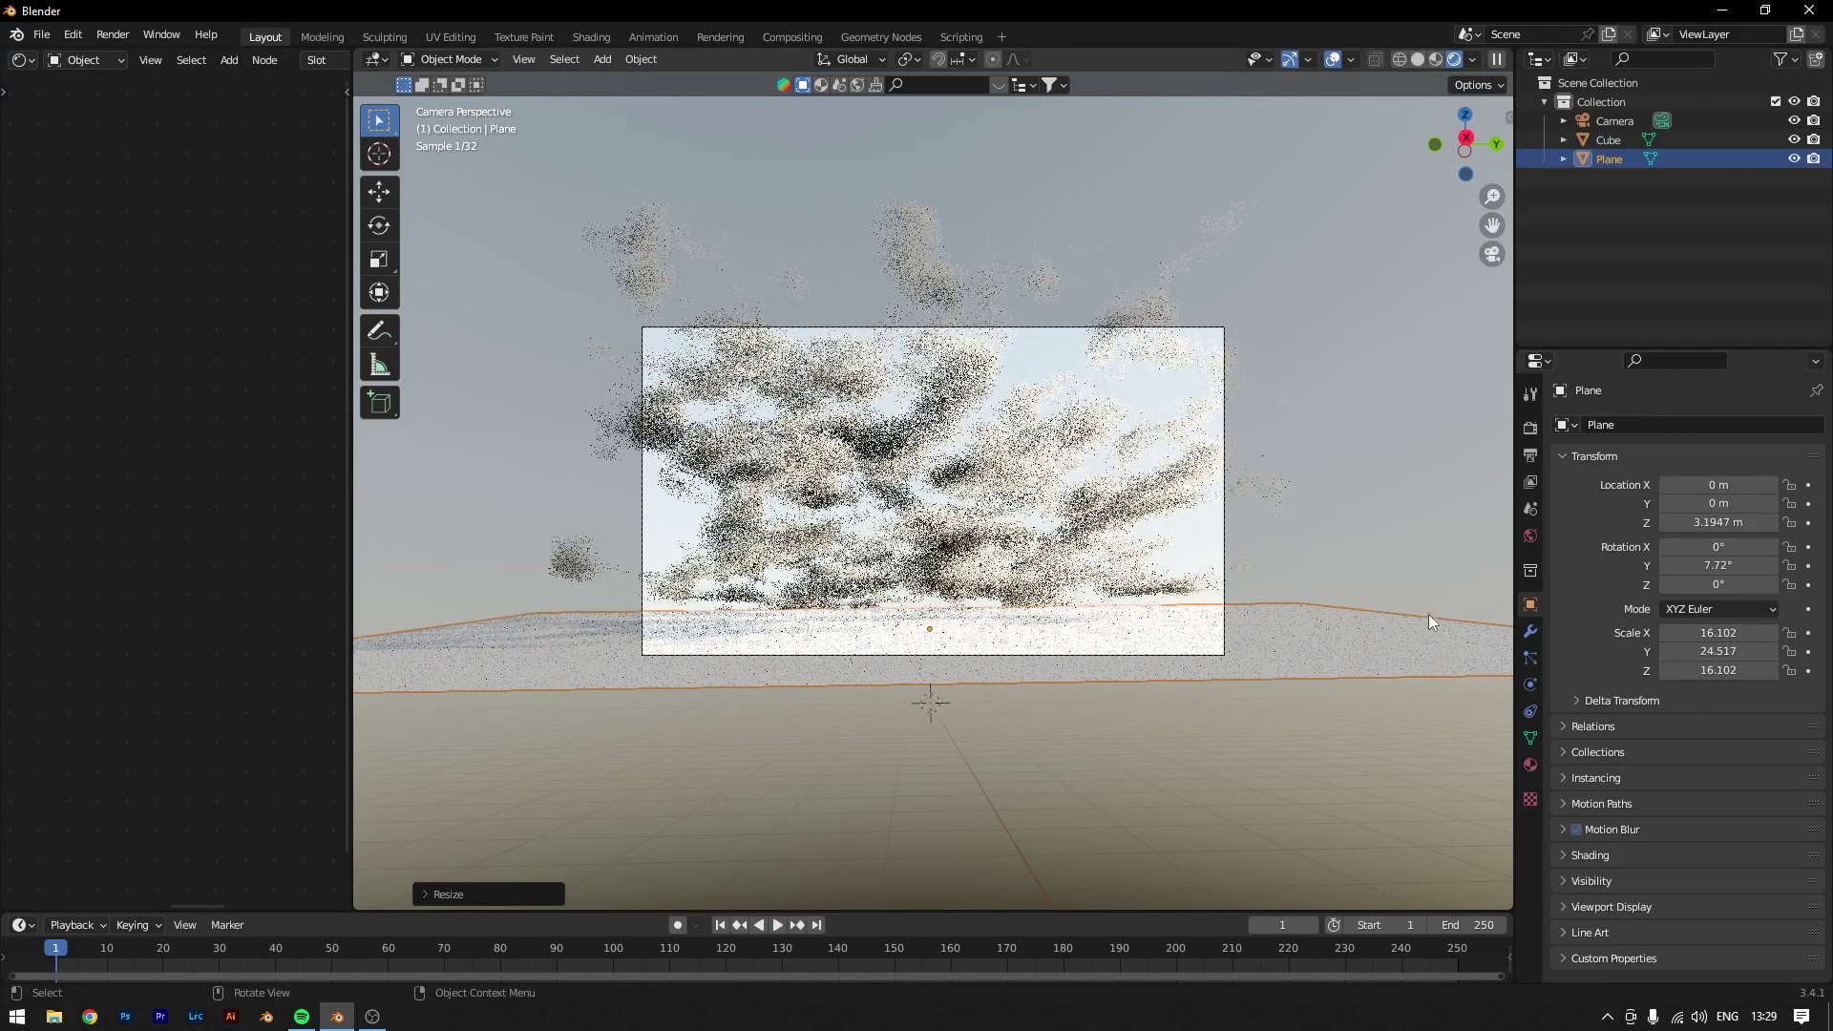
Step: Subdivide the plane's mesh with 10 cuts and return to Object Mode
{"action": "key", "text": "Tab"}
{"action": "right_click", "coordinate": [1286, 622]}
{"action": "left_click", "coordinate": [1241, 571]}
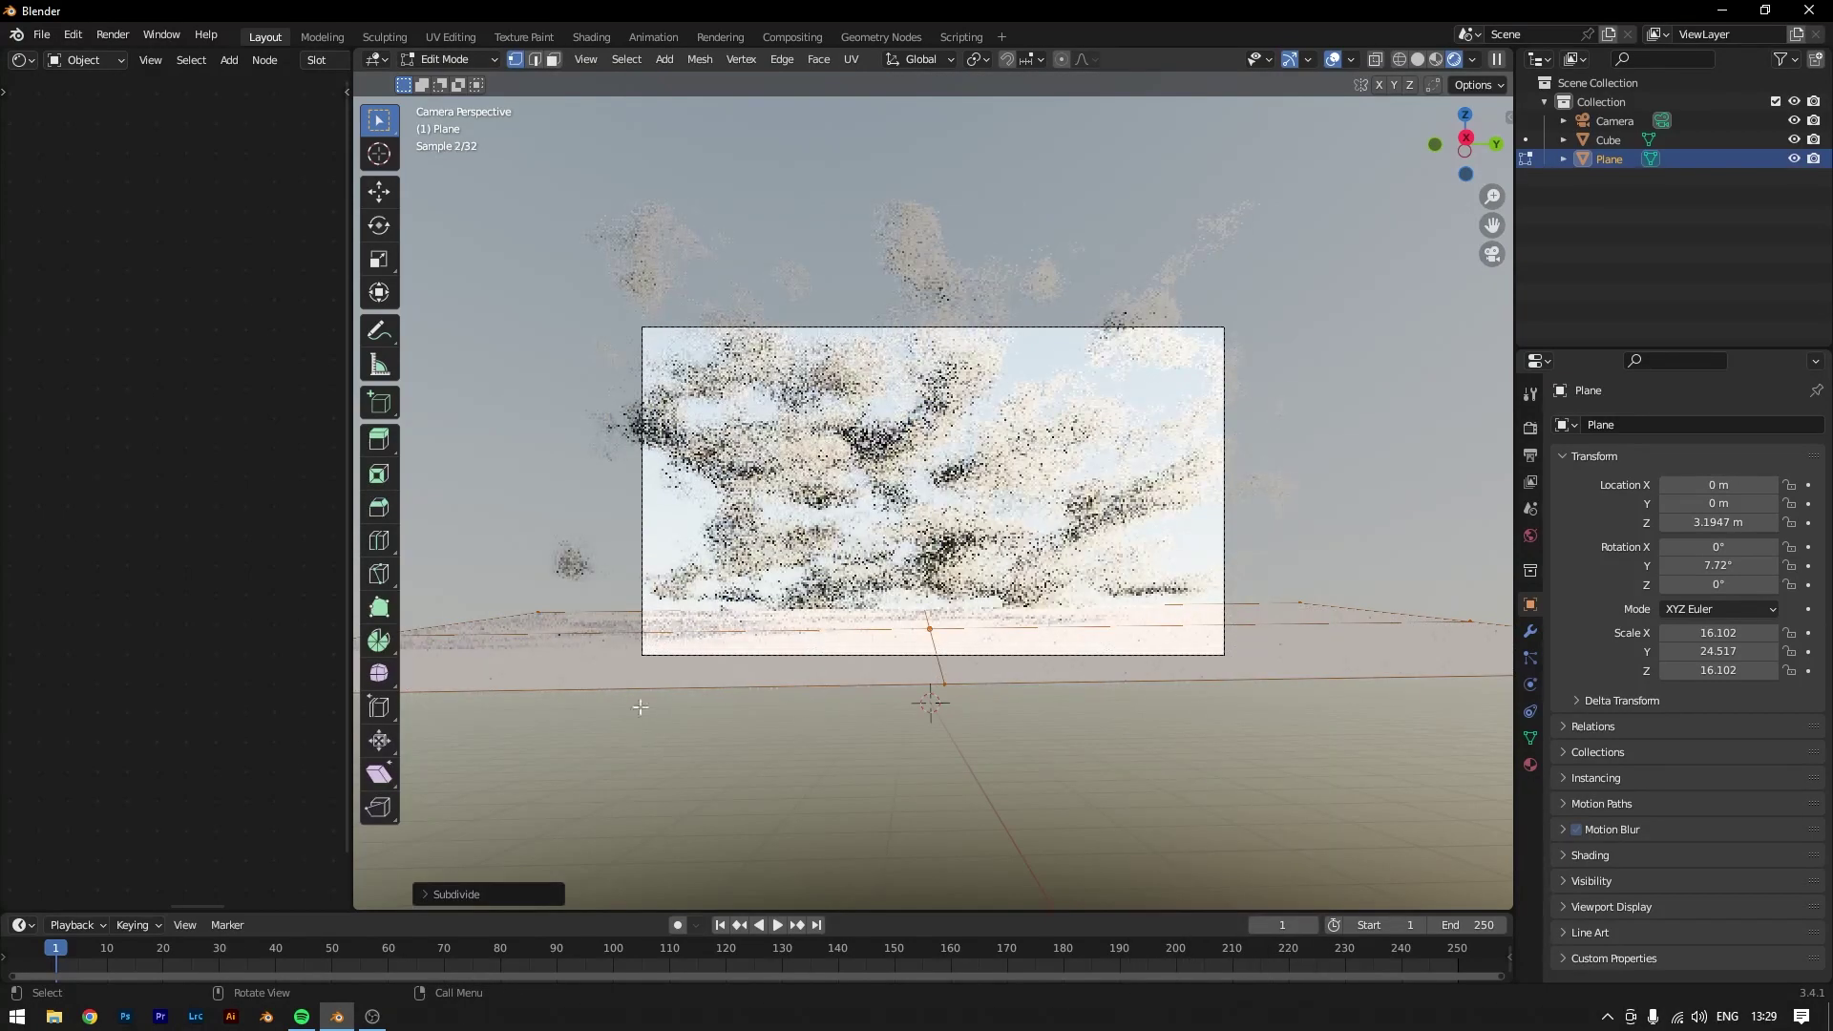
{"action": "left_click", "coordinate": [449, 896]}
{"action": "left_click", "coordinate": [666, 763]}
{"action": "left_click", "coordinate": [666, 763]}
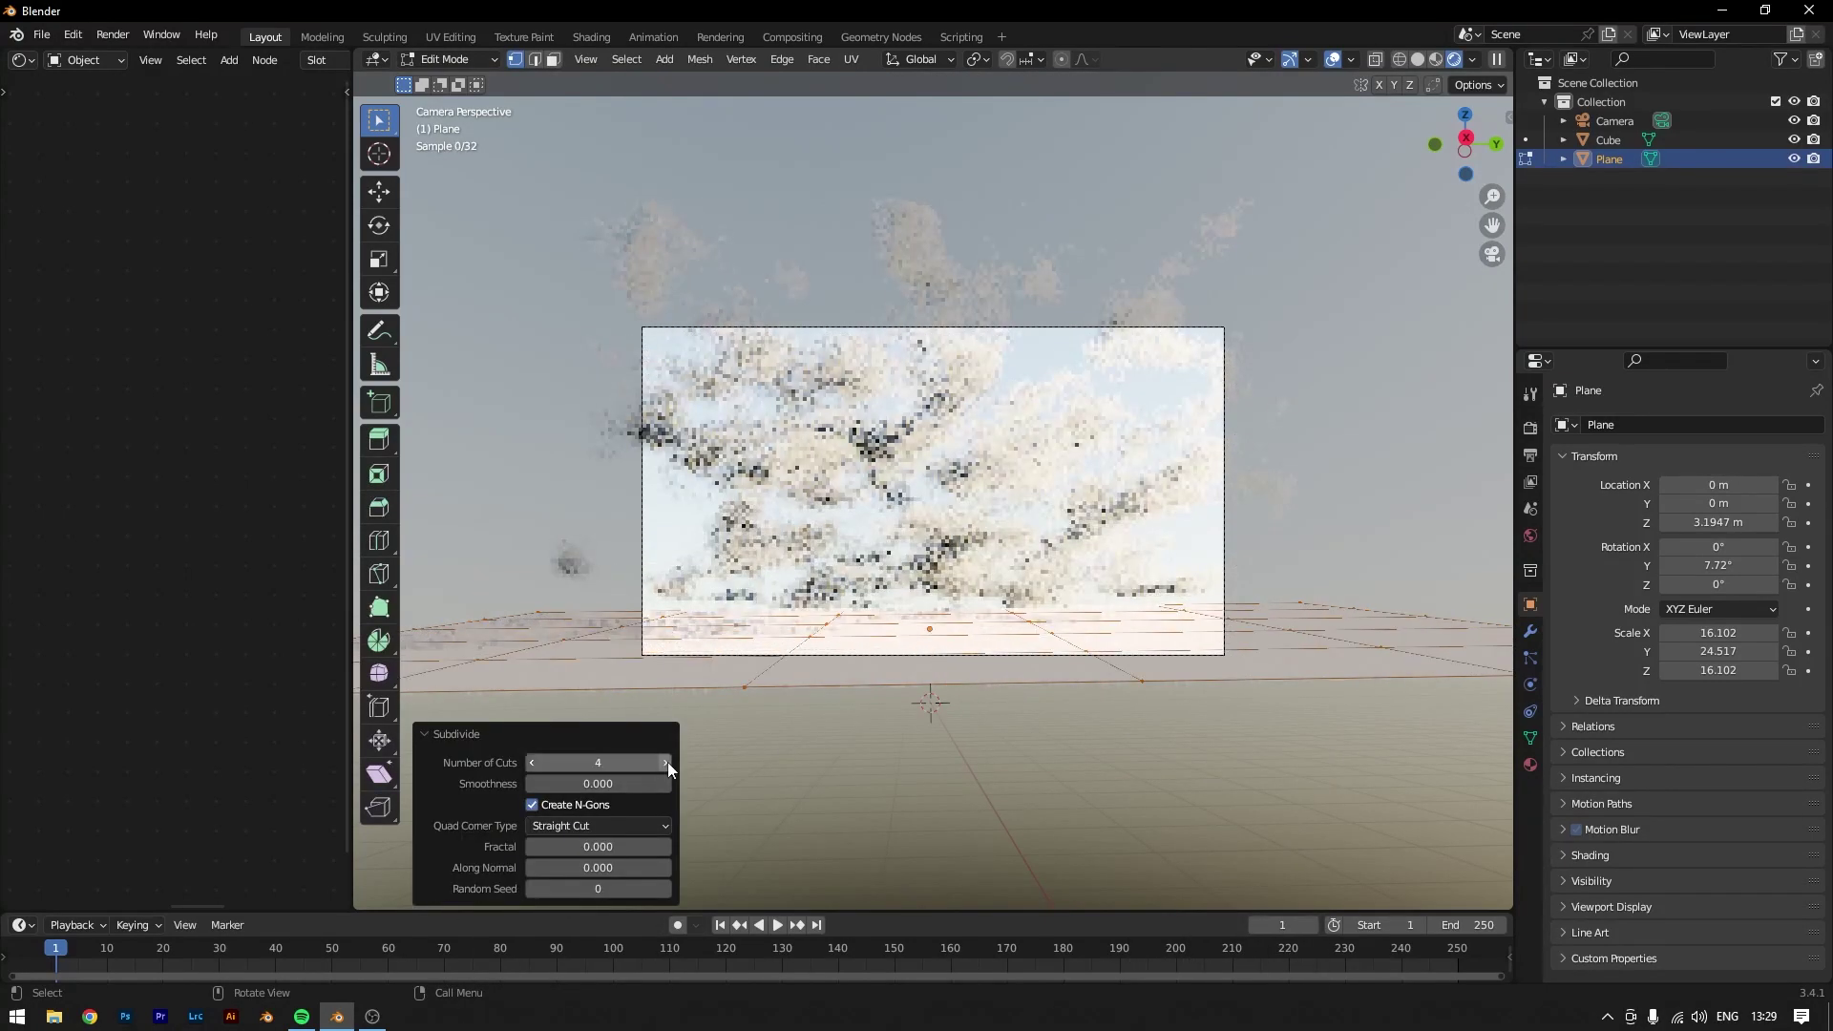
{"action": "left_click", "coordinate": [666, 763]}
{"action": "left_click", "coordinate": [666, 762]}
{"action": "left_click", "coordinate": [667, 763]}
{"action": "left_click", "coordinate": [666, 763]}
{"action": "left_click", "coordinate": [666, 763]}
{"action": "left_click", "coordinate": [666, 763]}
{"action": "left_click", "coordinate": [666, 763]}
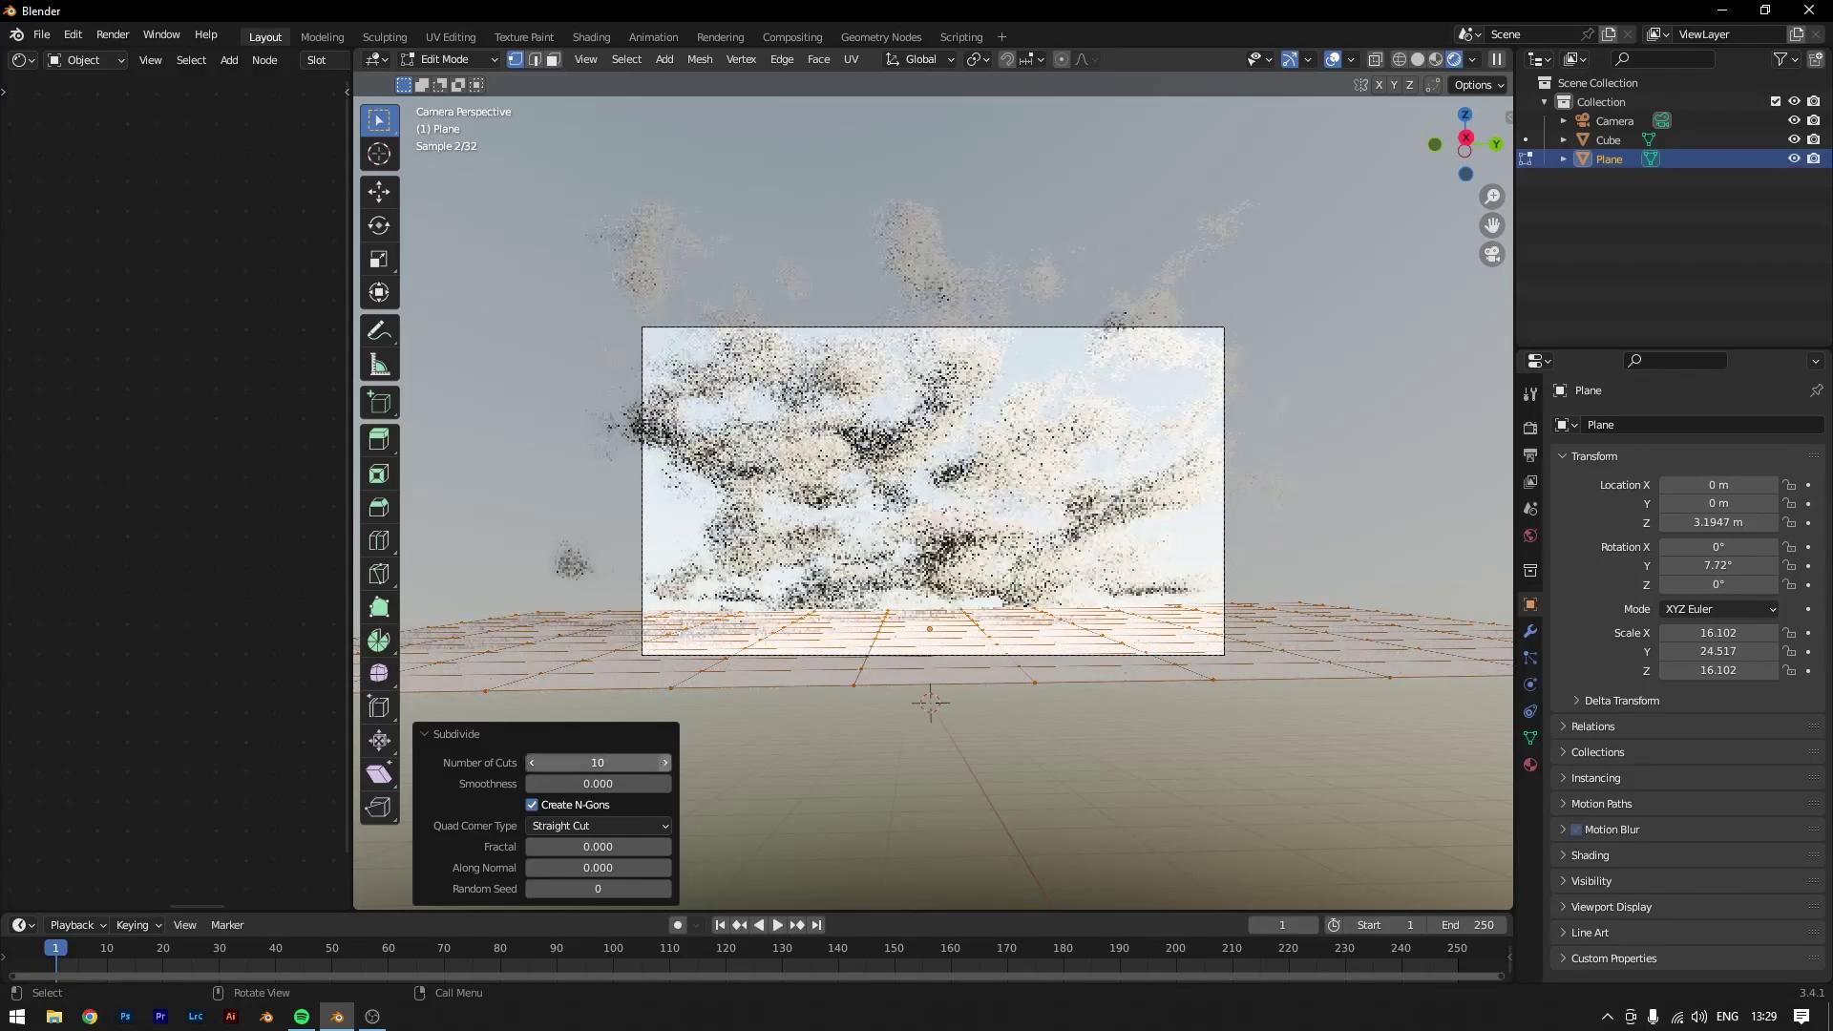
{"action": "left_click", "coordinate": [571, 525]}
{"action": "key", "text": "Tab"}
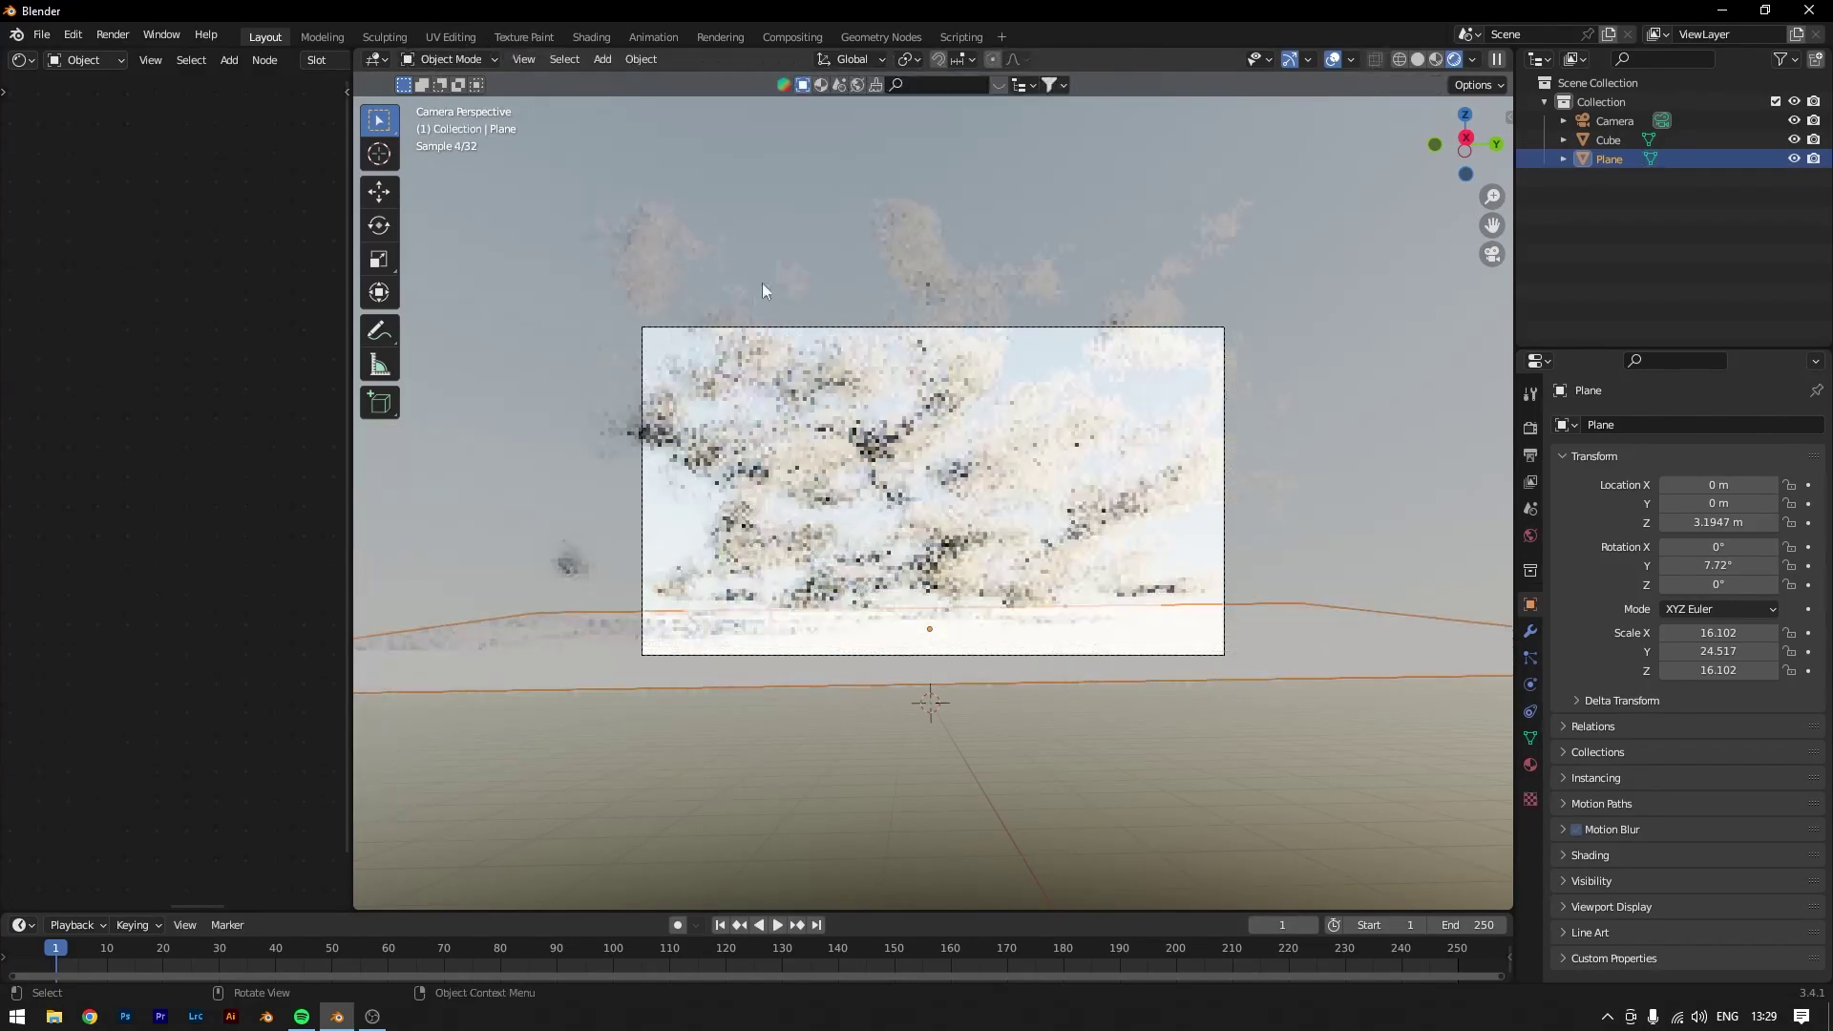
Step: Browse BlenderKit's materials for "ground" and apply the Mossy ground material to the plane
{"action": "left_click", "coordinate": [919, 412]}
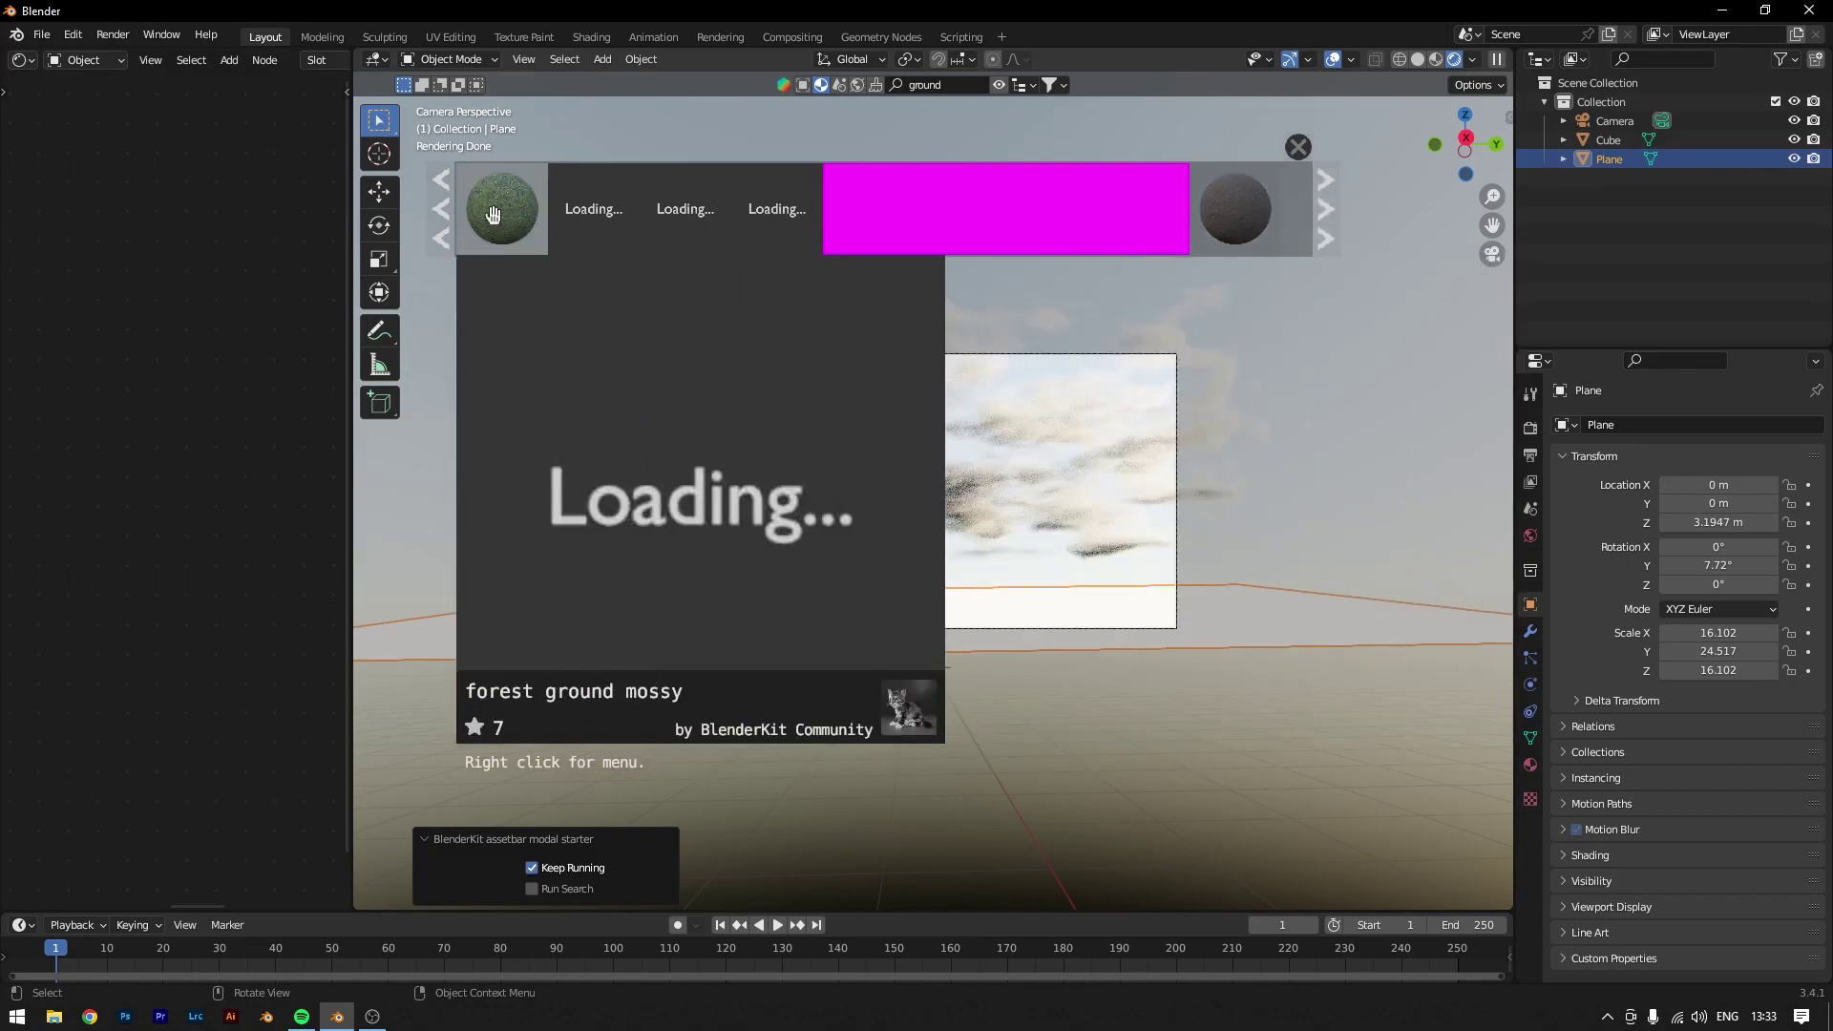
{"action": "left_click", "coordinate": [443, 204]}
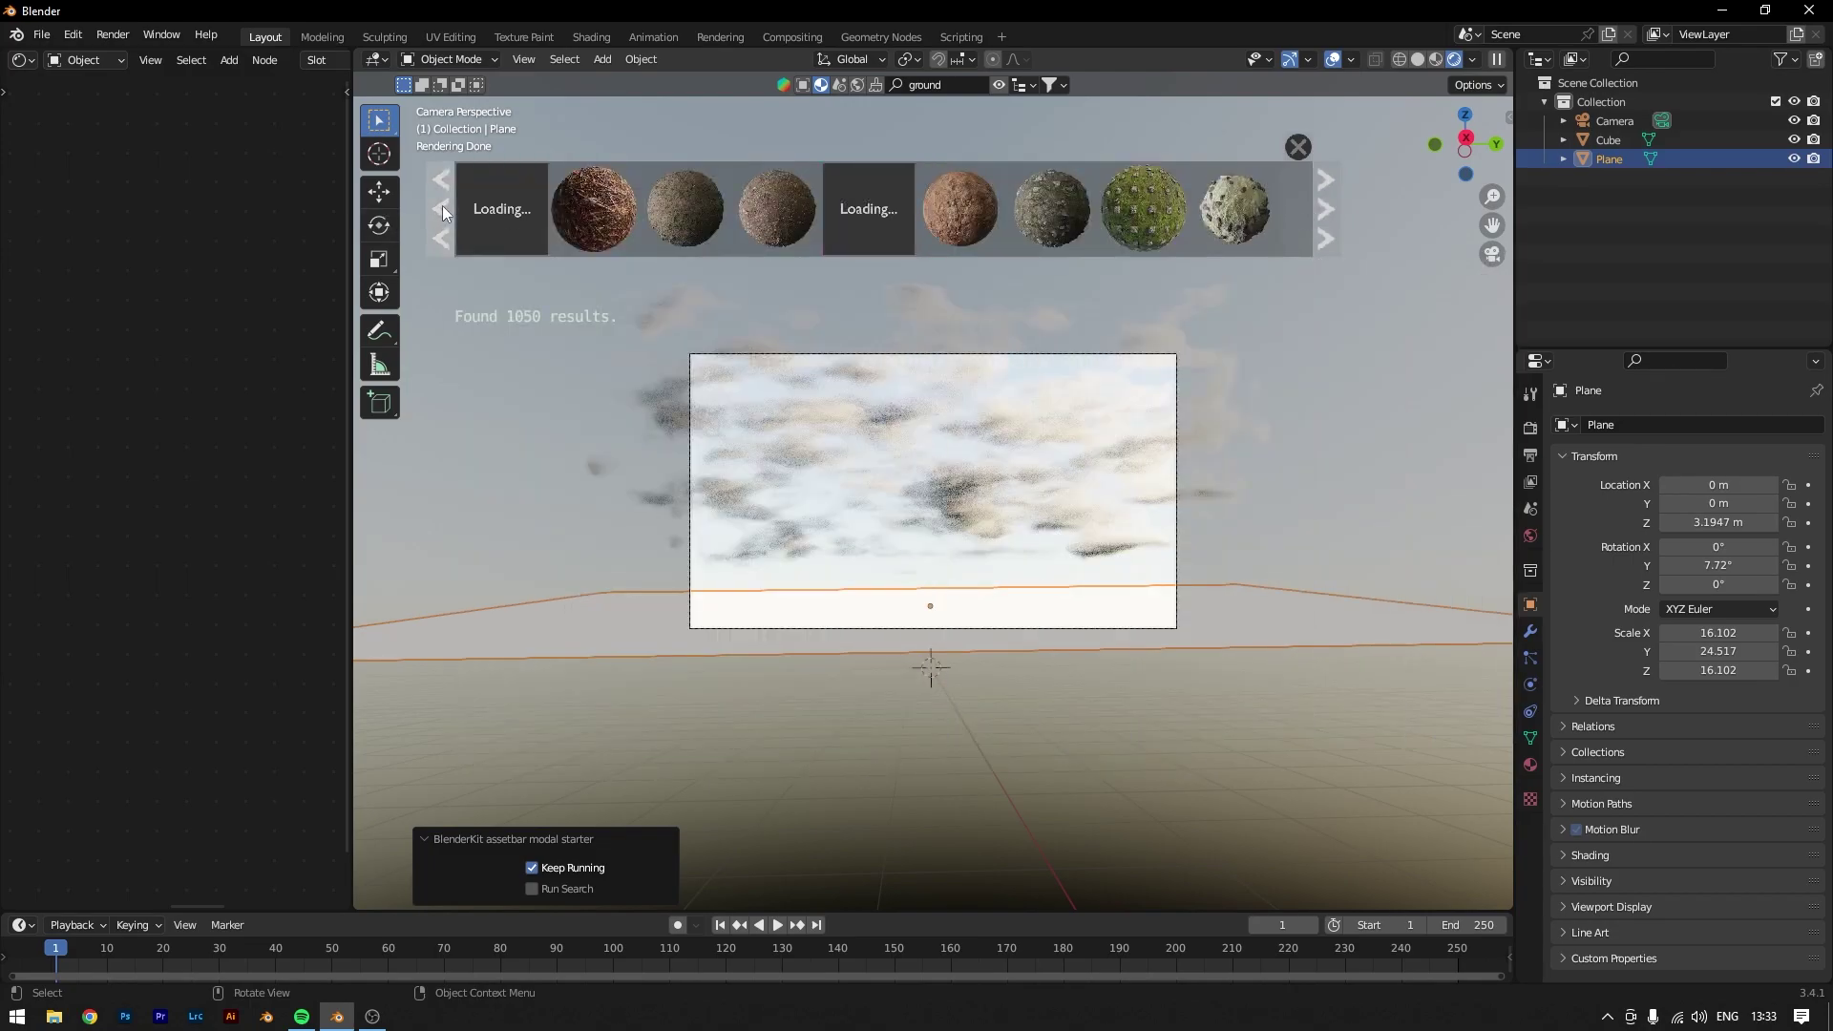
{"action": "left_click", "coordinate": [443, 204]}
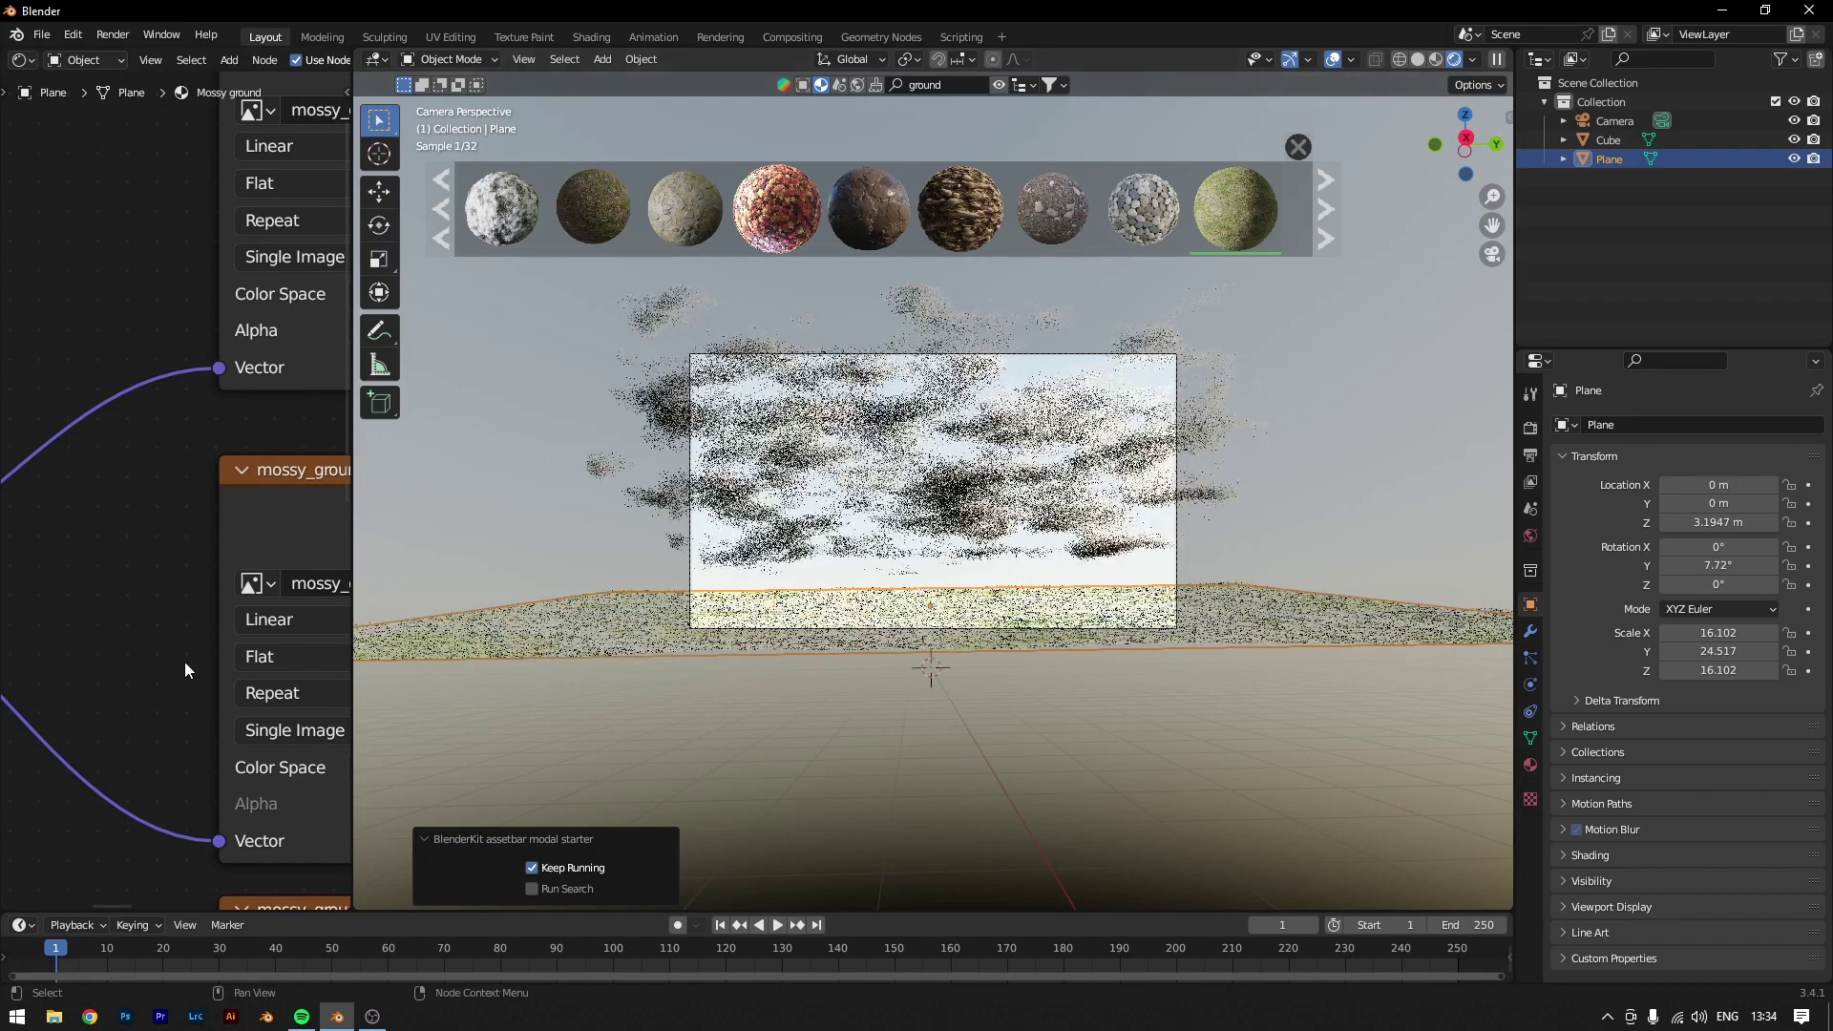
Step: Bring the whole mossy plane into view and enlarge the timeline area below the viewport
{"action": "middle_click_drag", "start_coordinate": [1248, 593], "coordinate": [1161, 658]}
{"action": "scroll", "coordinate": [1161, 666], "scroll_direction": "down", "scroll_amount": 2}
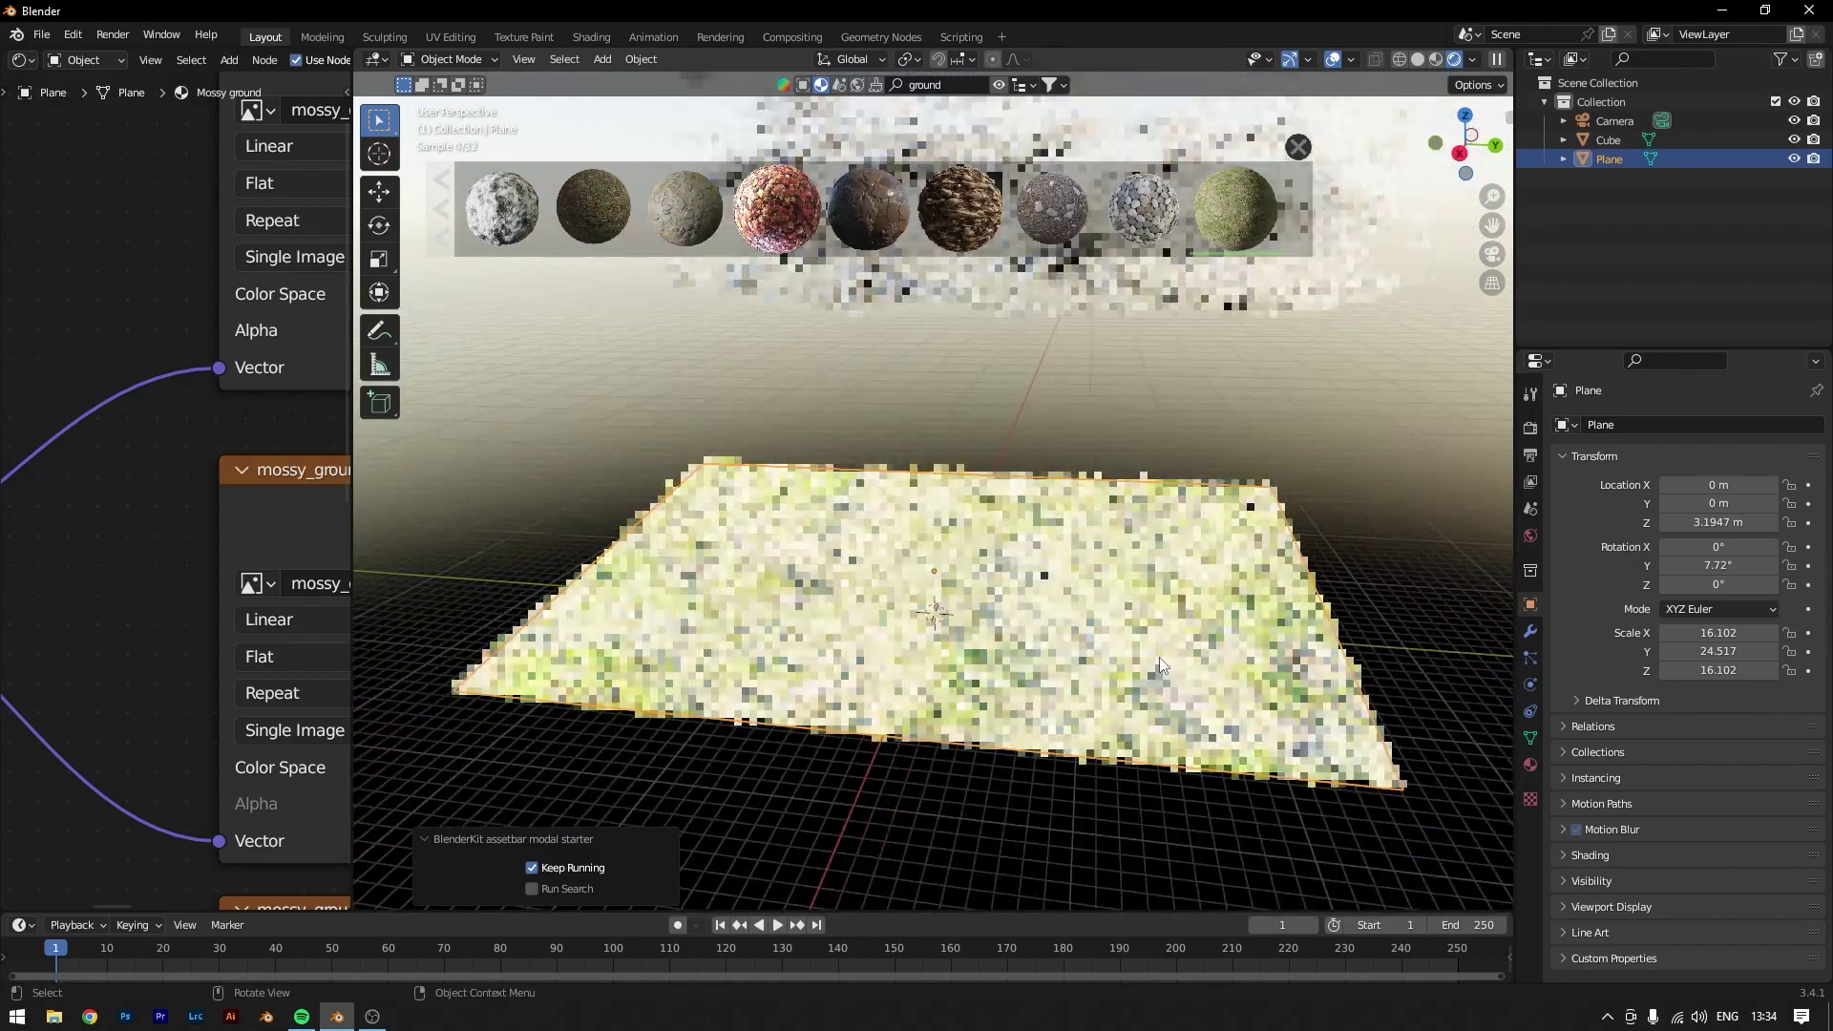
{"action": "left_click_drag", "start_coordinate": [592, 912], "coordinate": [583, 668]}
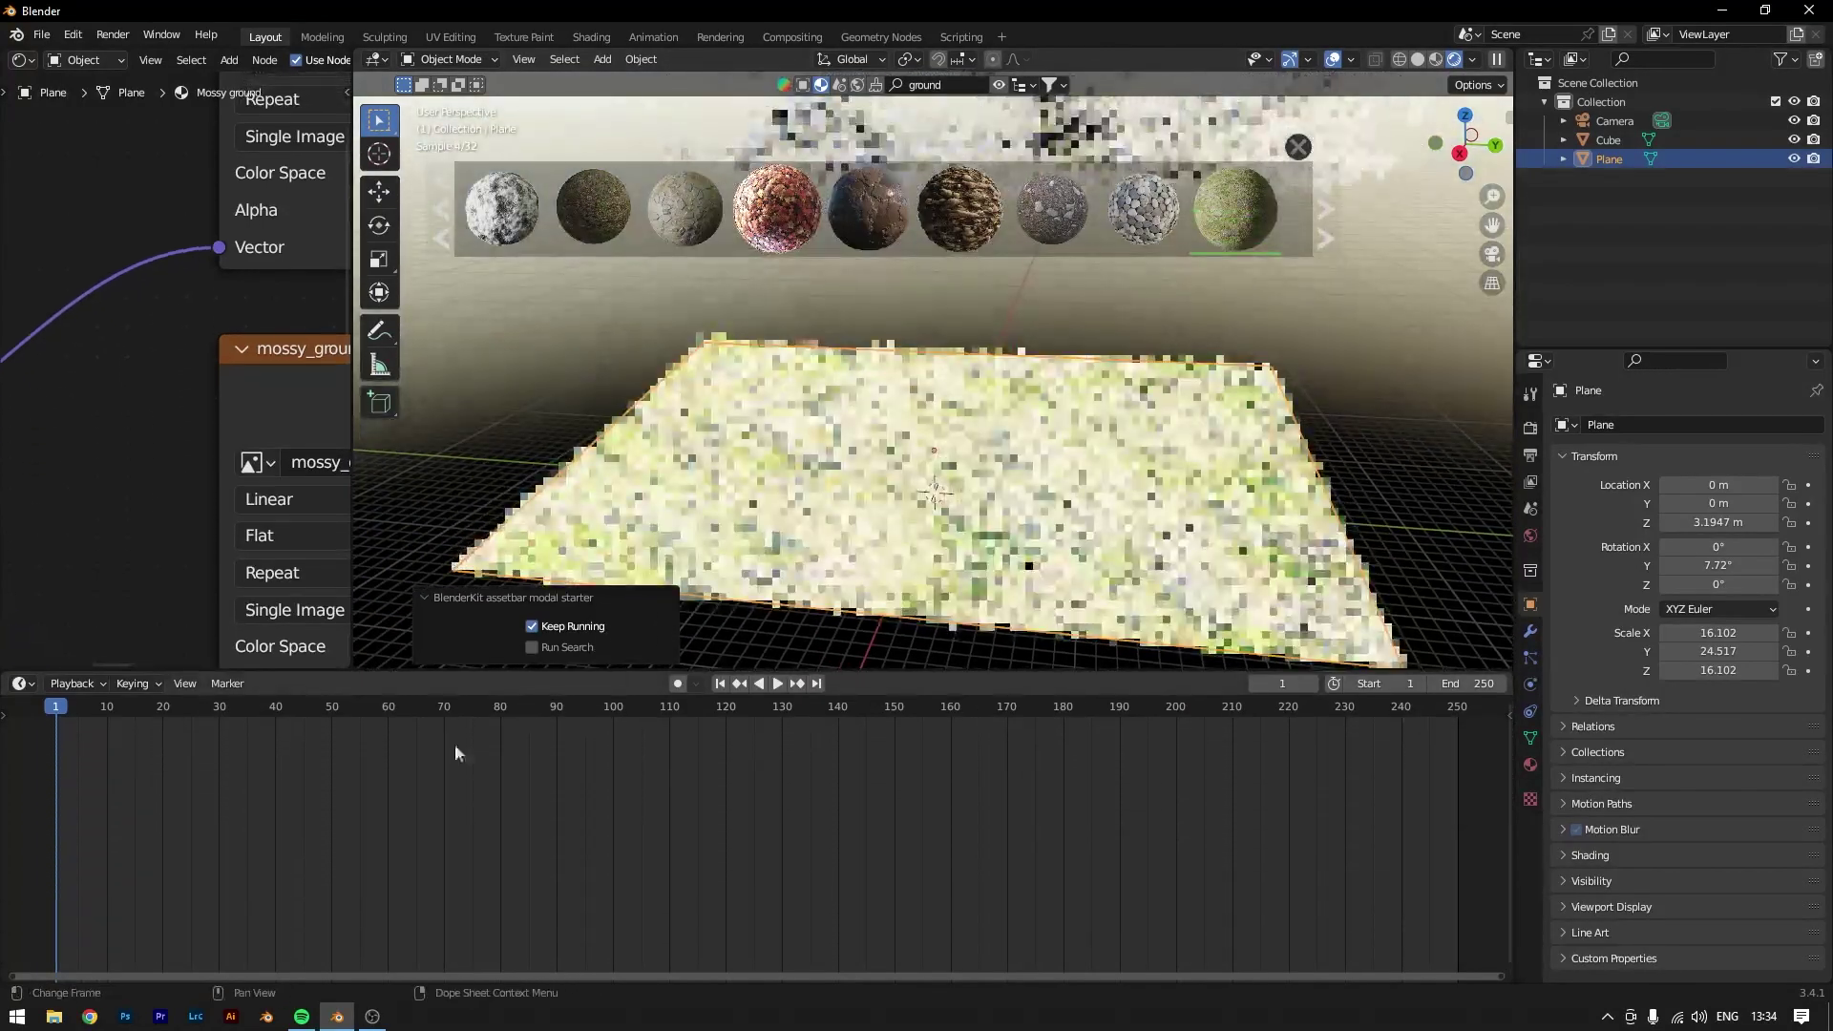
Step: Switch the timeline area below the viewport to an Image Editor
{"action": "left_click", "coordinate": [59, 686]}
{"action": "left_click", "coordinate": [21, 684]}
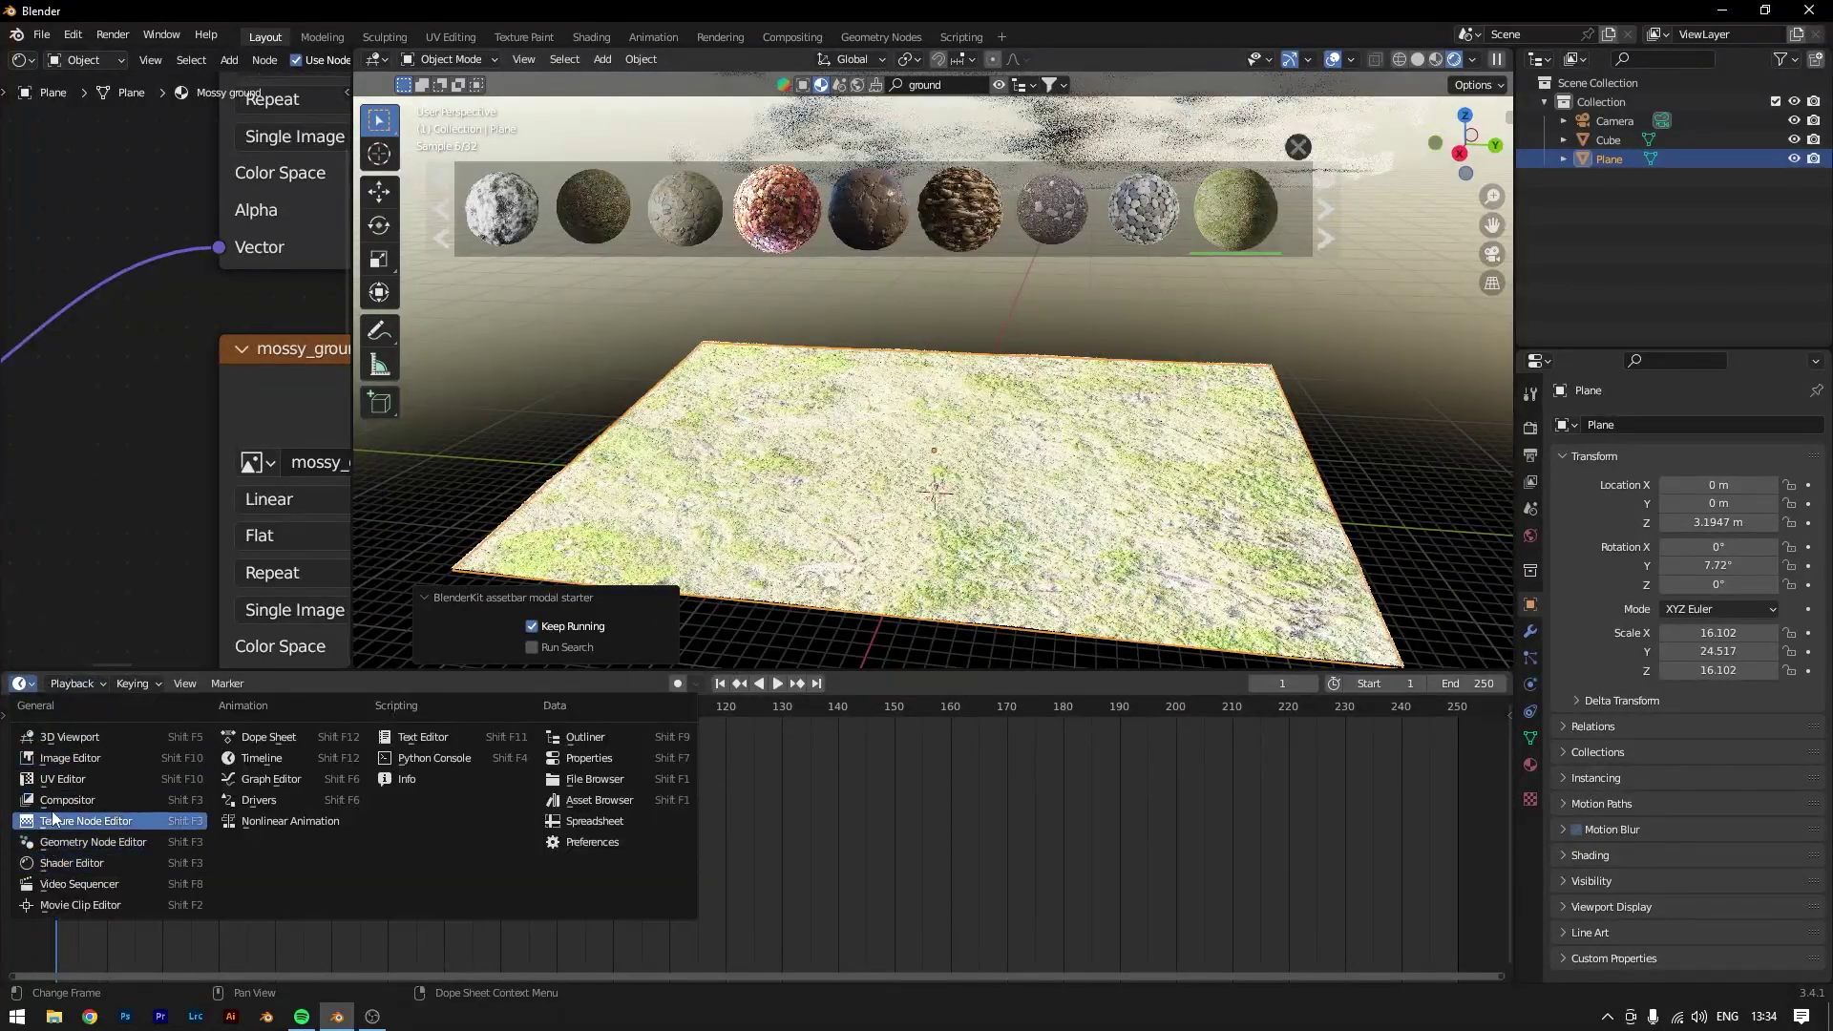
{"action": "left_click", "coordinate": [67, 758]}
Step: Scale up all of the plane's UVs around the roughness image in Edit Mode and return to Object Mode
{"action": "key", "text": "Tab"}
{"action": "key", "text": "l"}
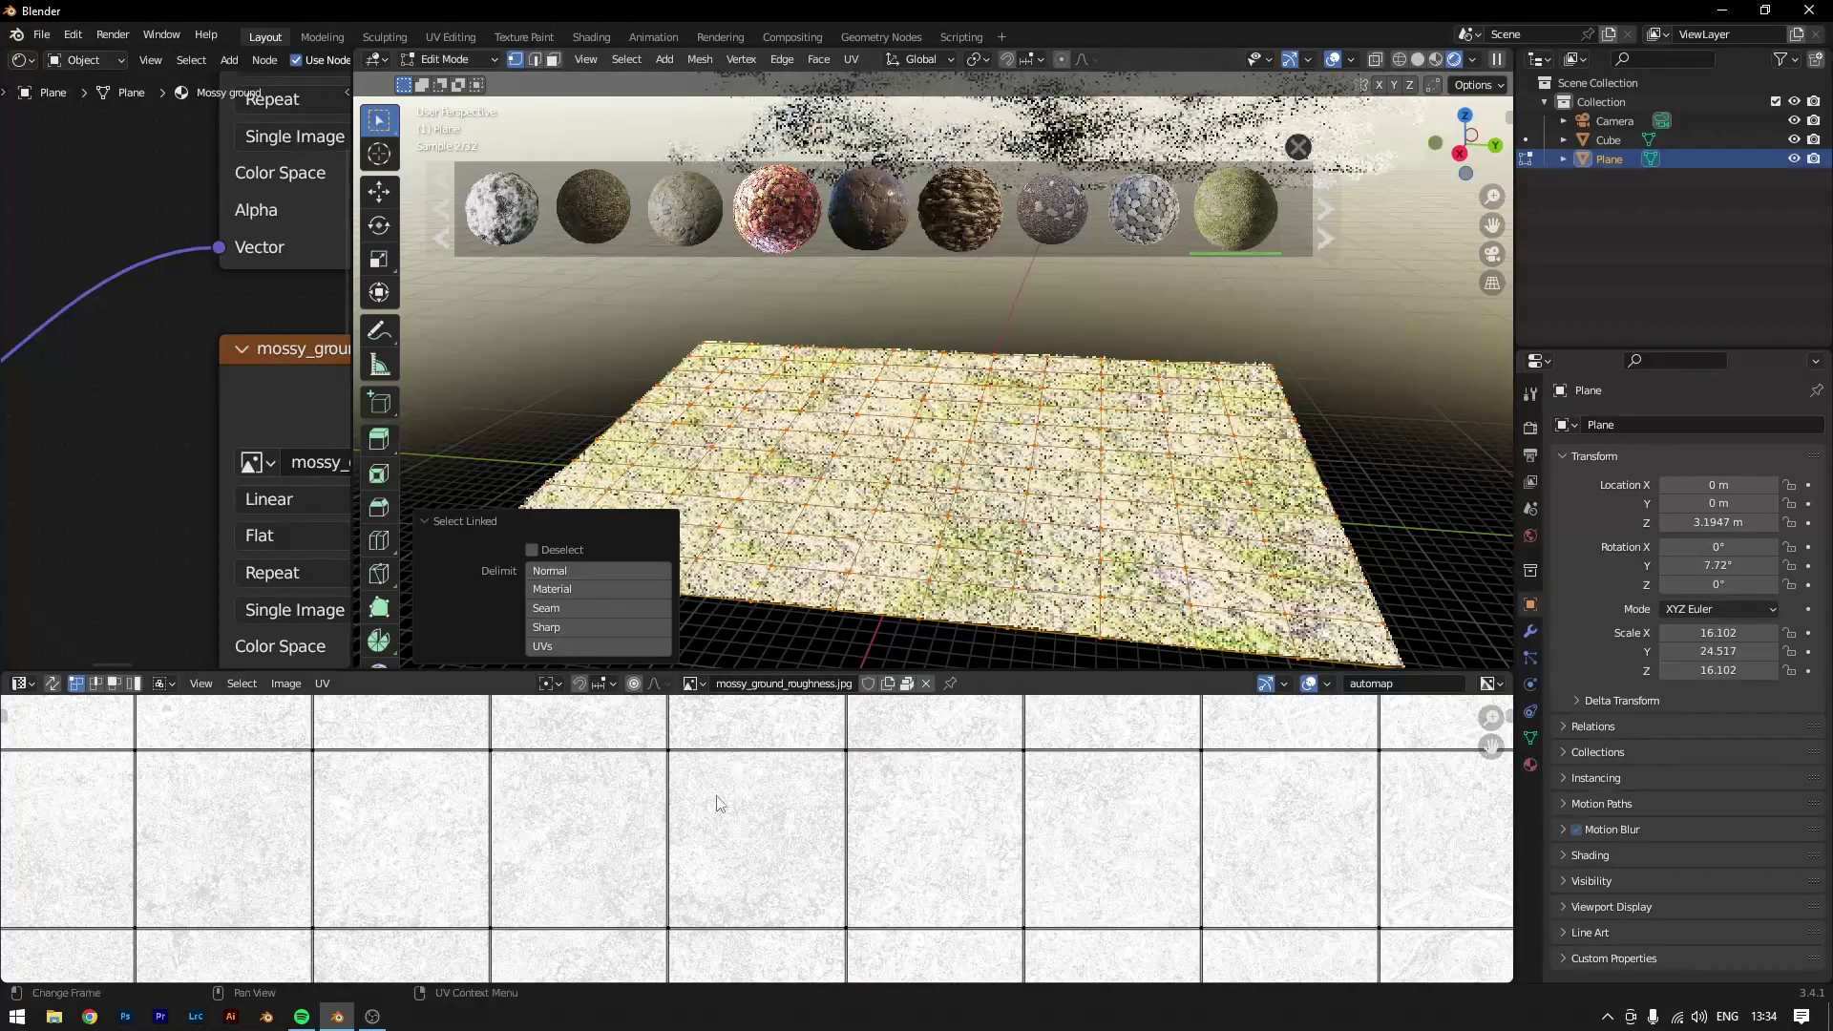
{"action": "scroll", "coordinate": [718, 798], "scroll_direction": "down", "scroll_amount": 11}
{"action": "key", "text": "a"}
{"action": "key", "text": "s"}
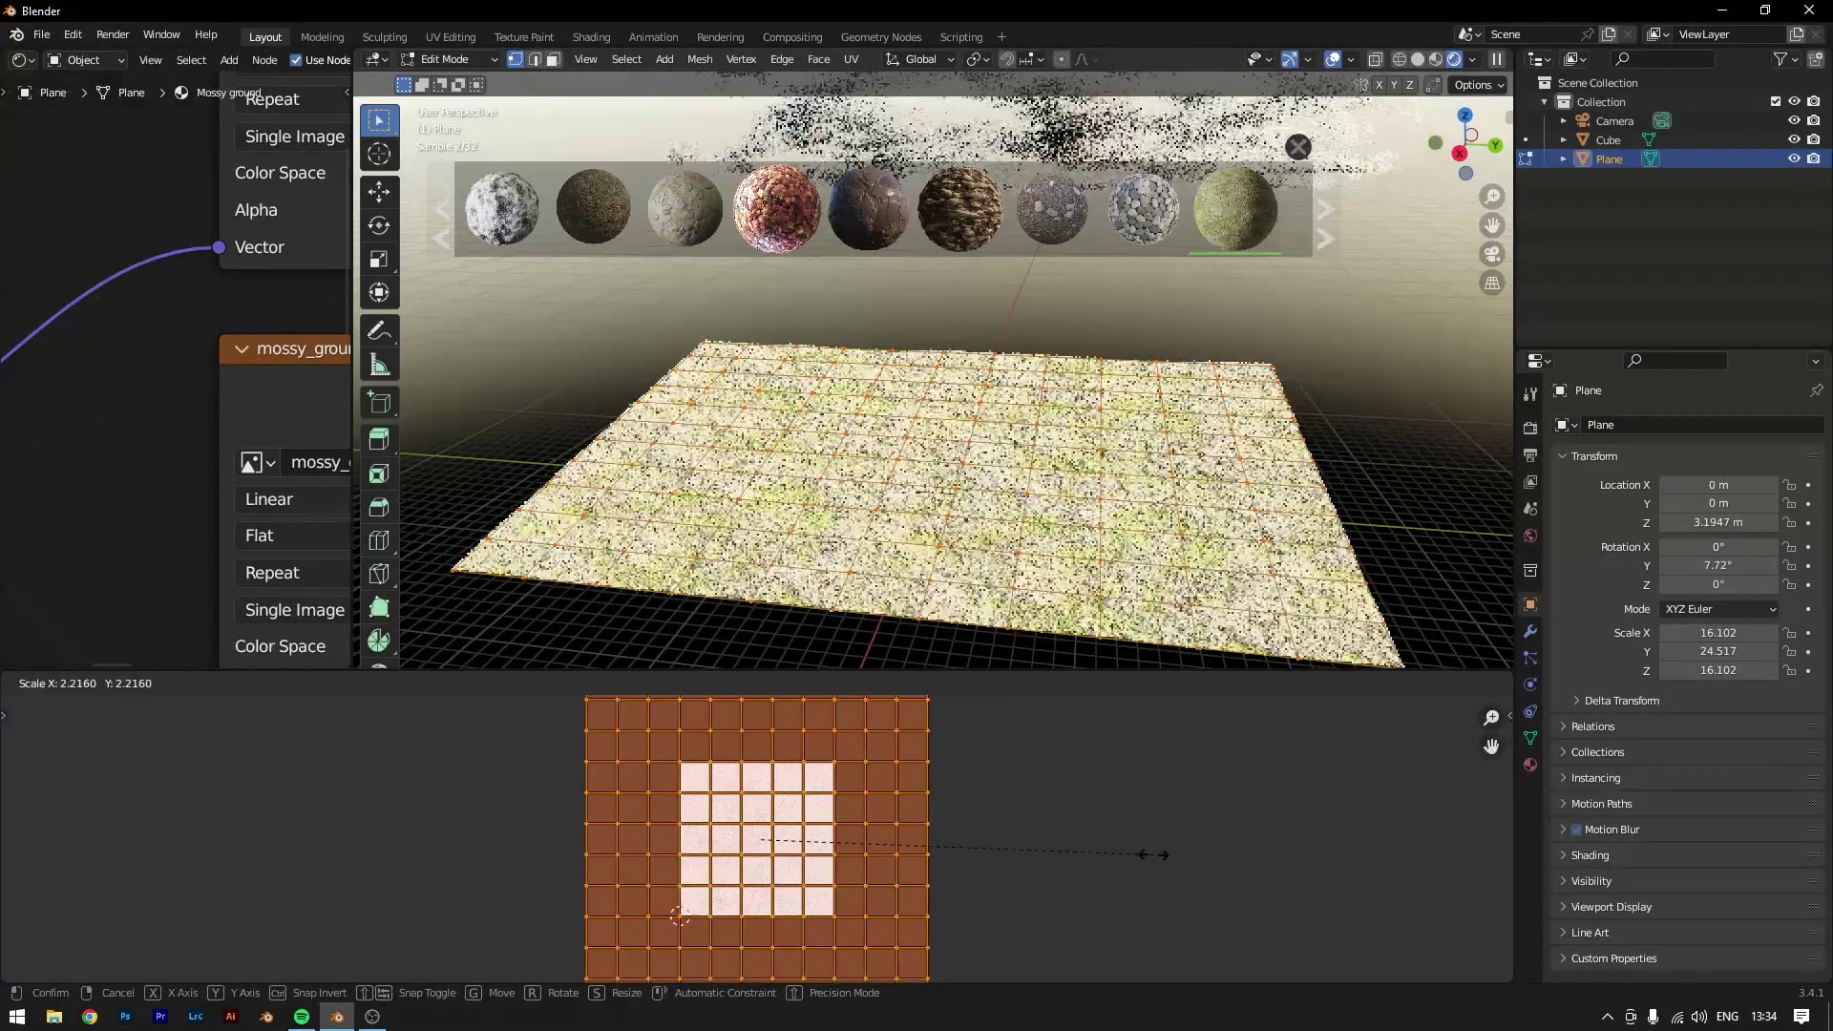
{"action": "left_click", "coordinate": [1494, 874]}
{"action": "key", "text": "Tab"}
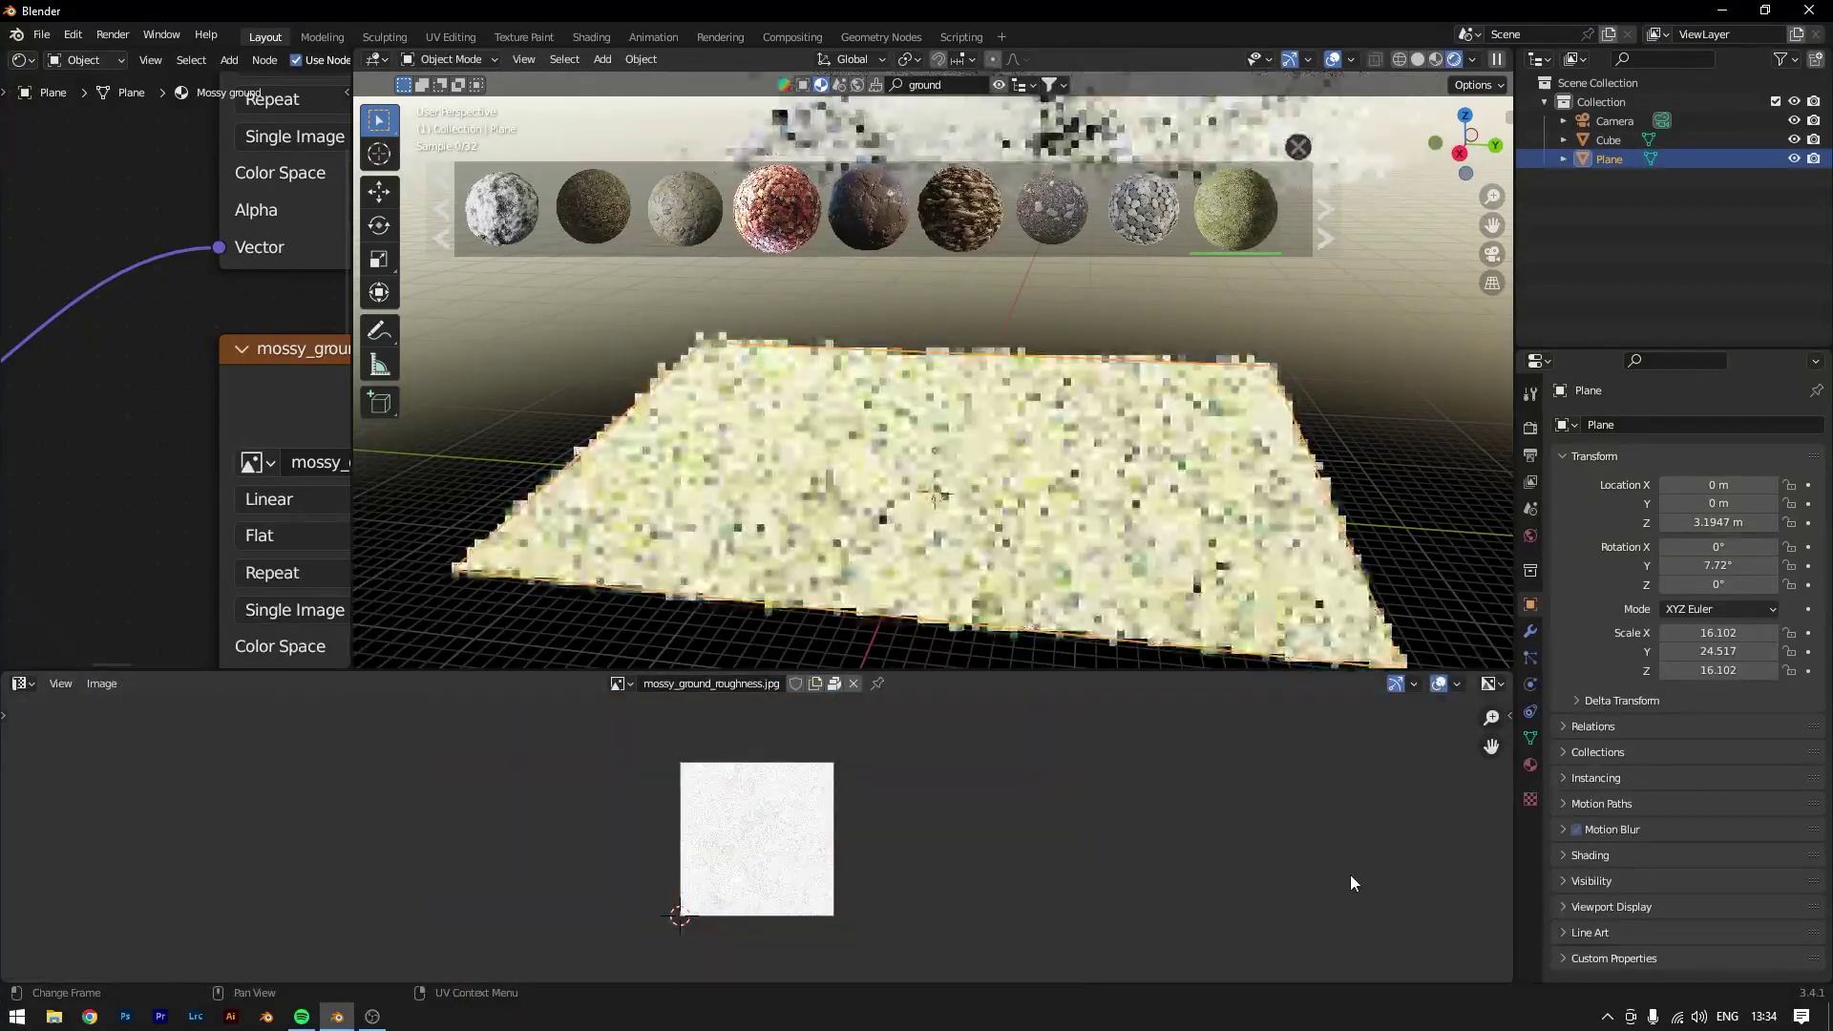
Step: Look through the camera and add a Displace modifier to the ground plane
{"action": "left_click", "coordinate": [1492, 252]}
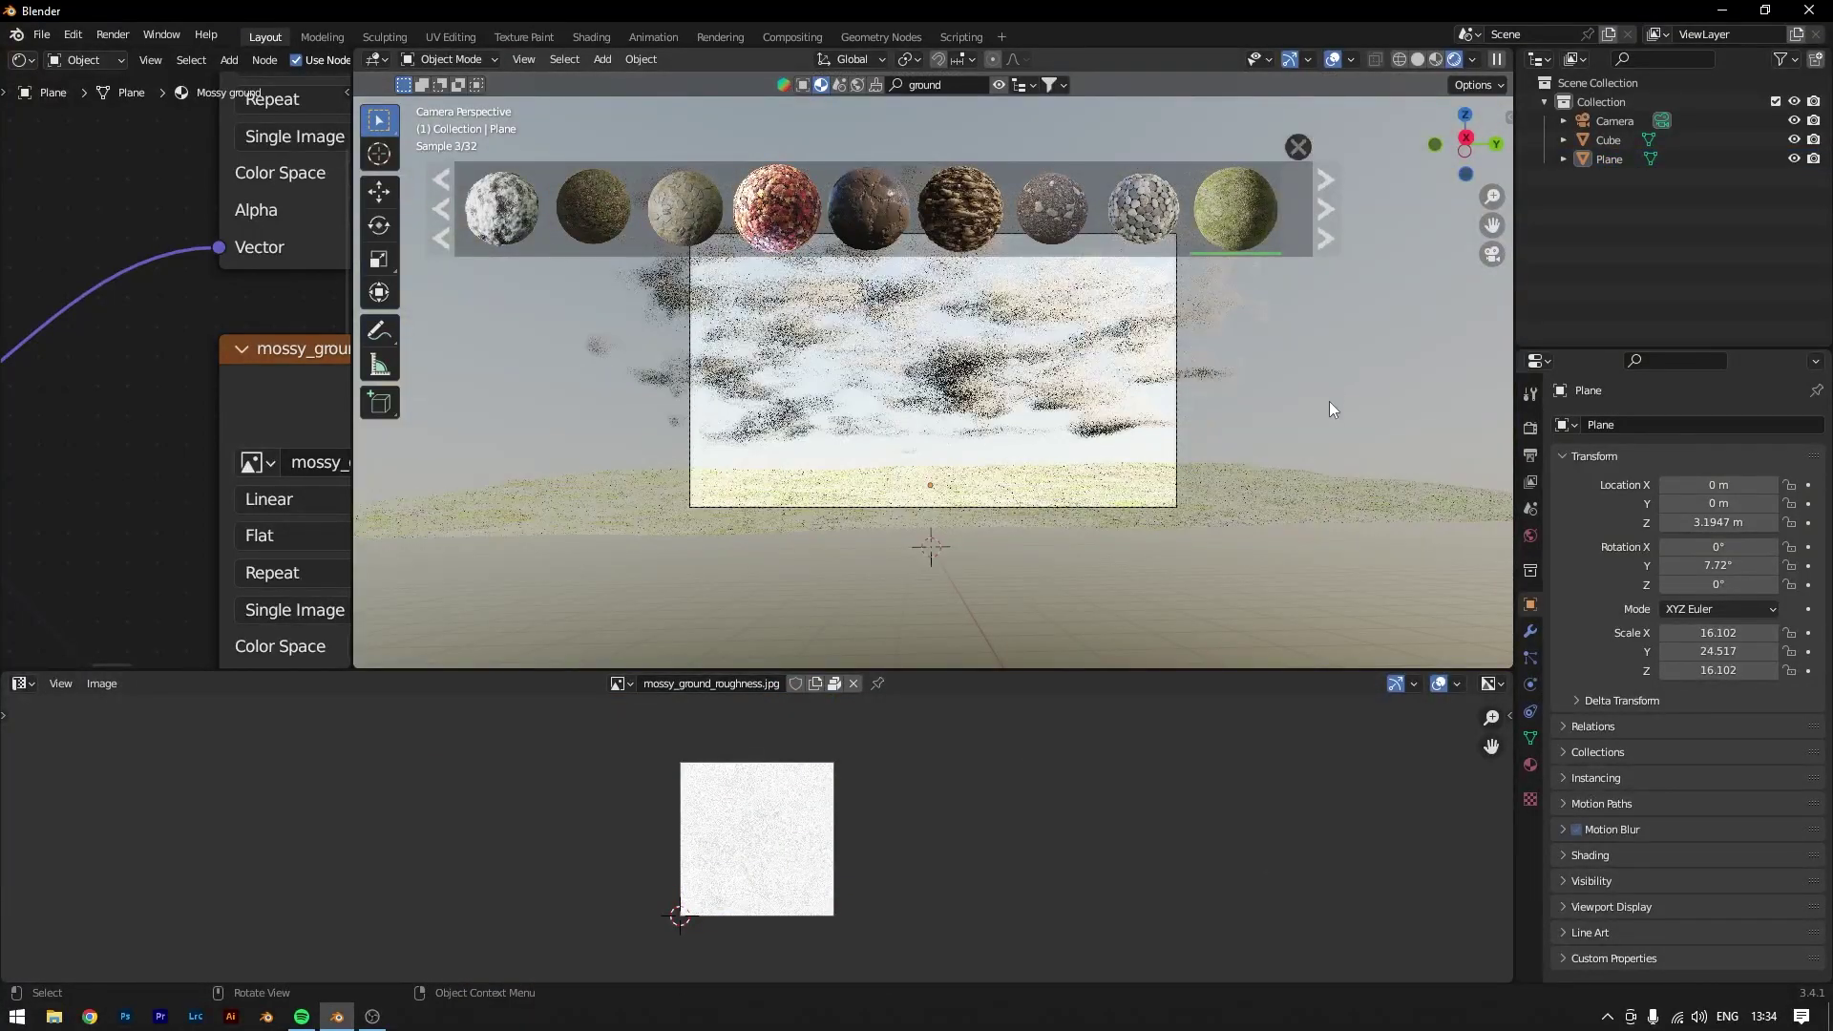
{"action": "left_click", "coordinate": [1253, 426]}
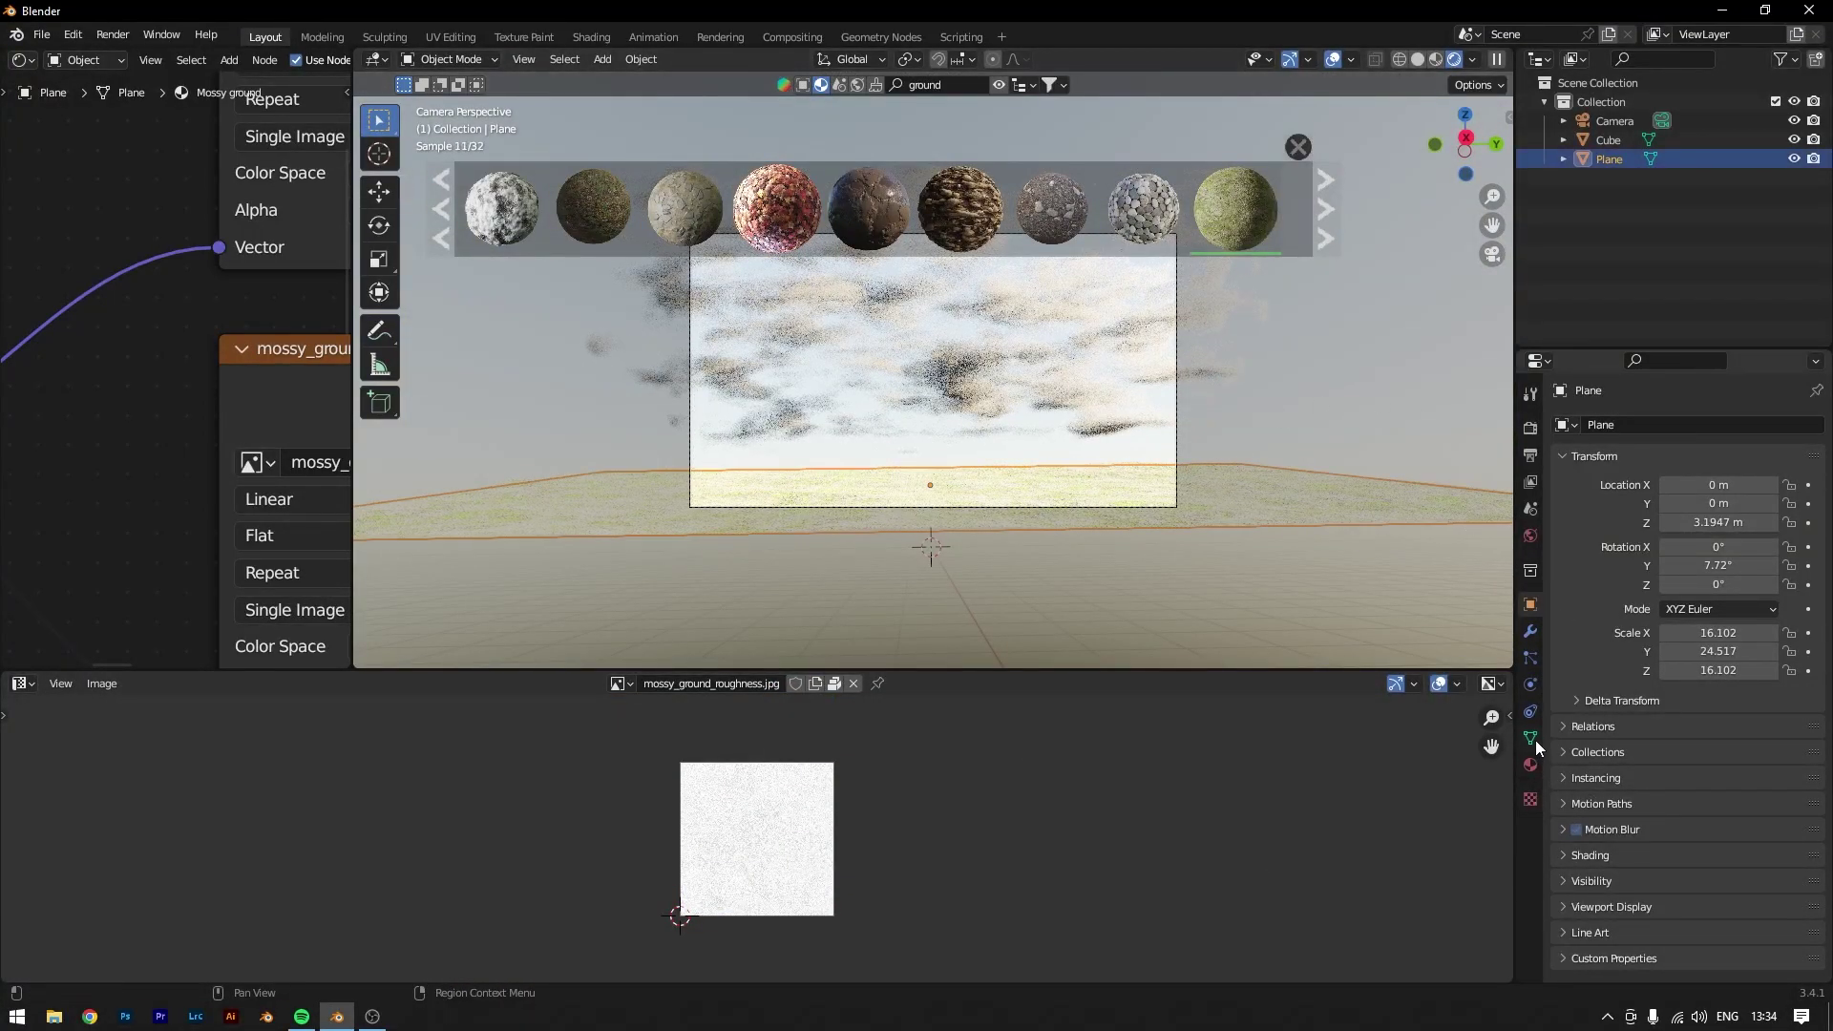
{"action": "left_click", "coordinate": [1531, 632]}
{"action": "left_click", "coordinate": [1622, 426]}
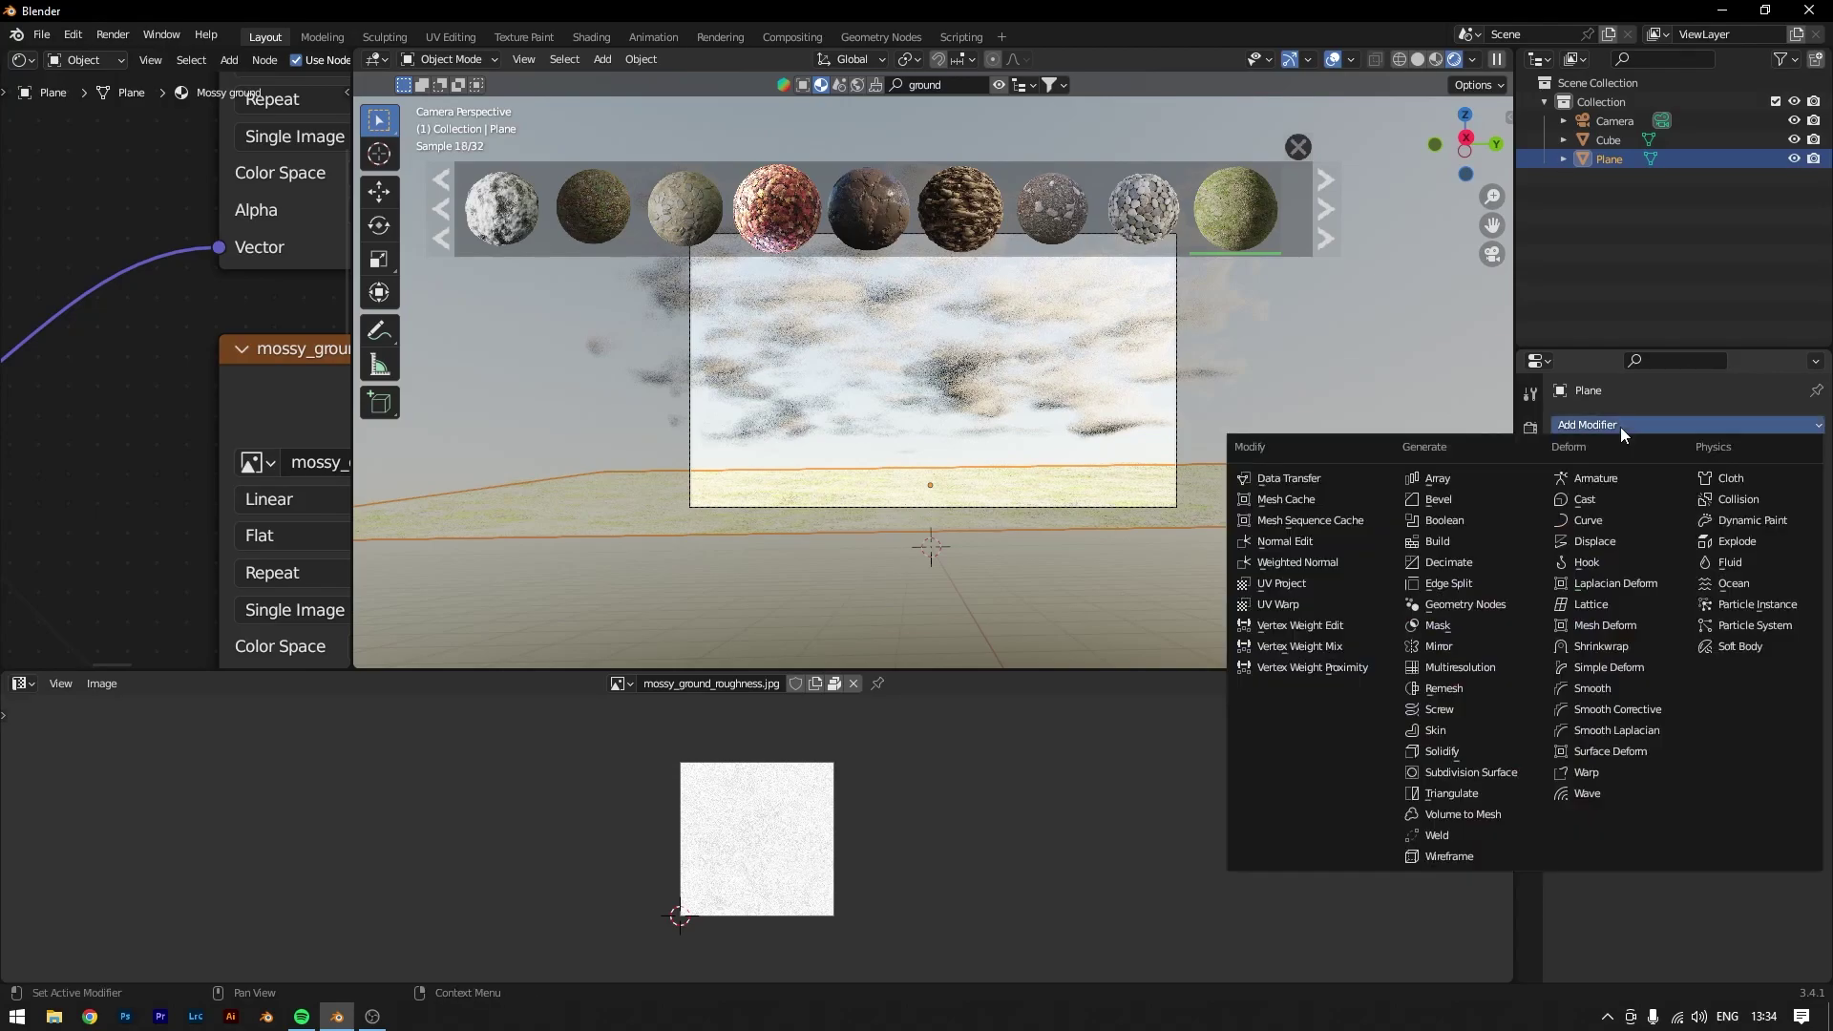
{"action": "left_click", "coordinate": [1613, 543]}
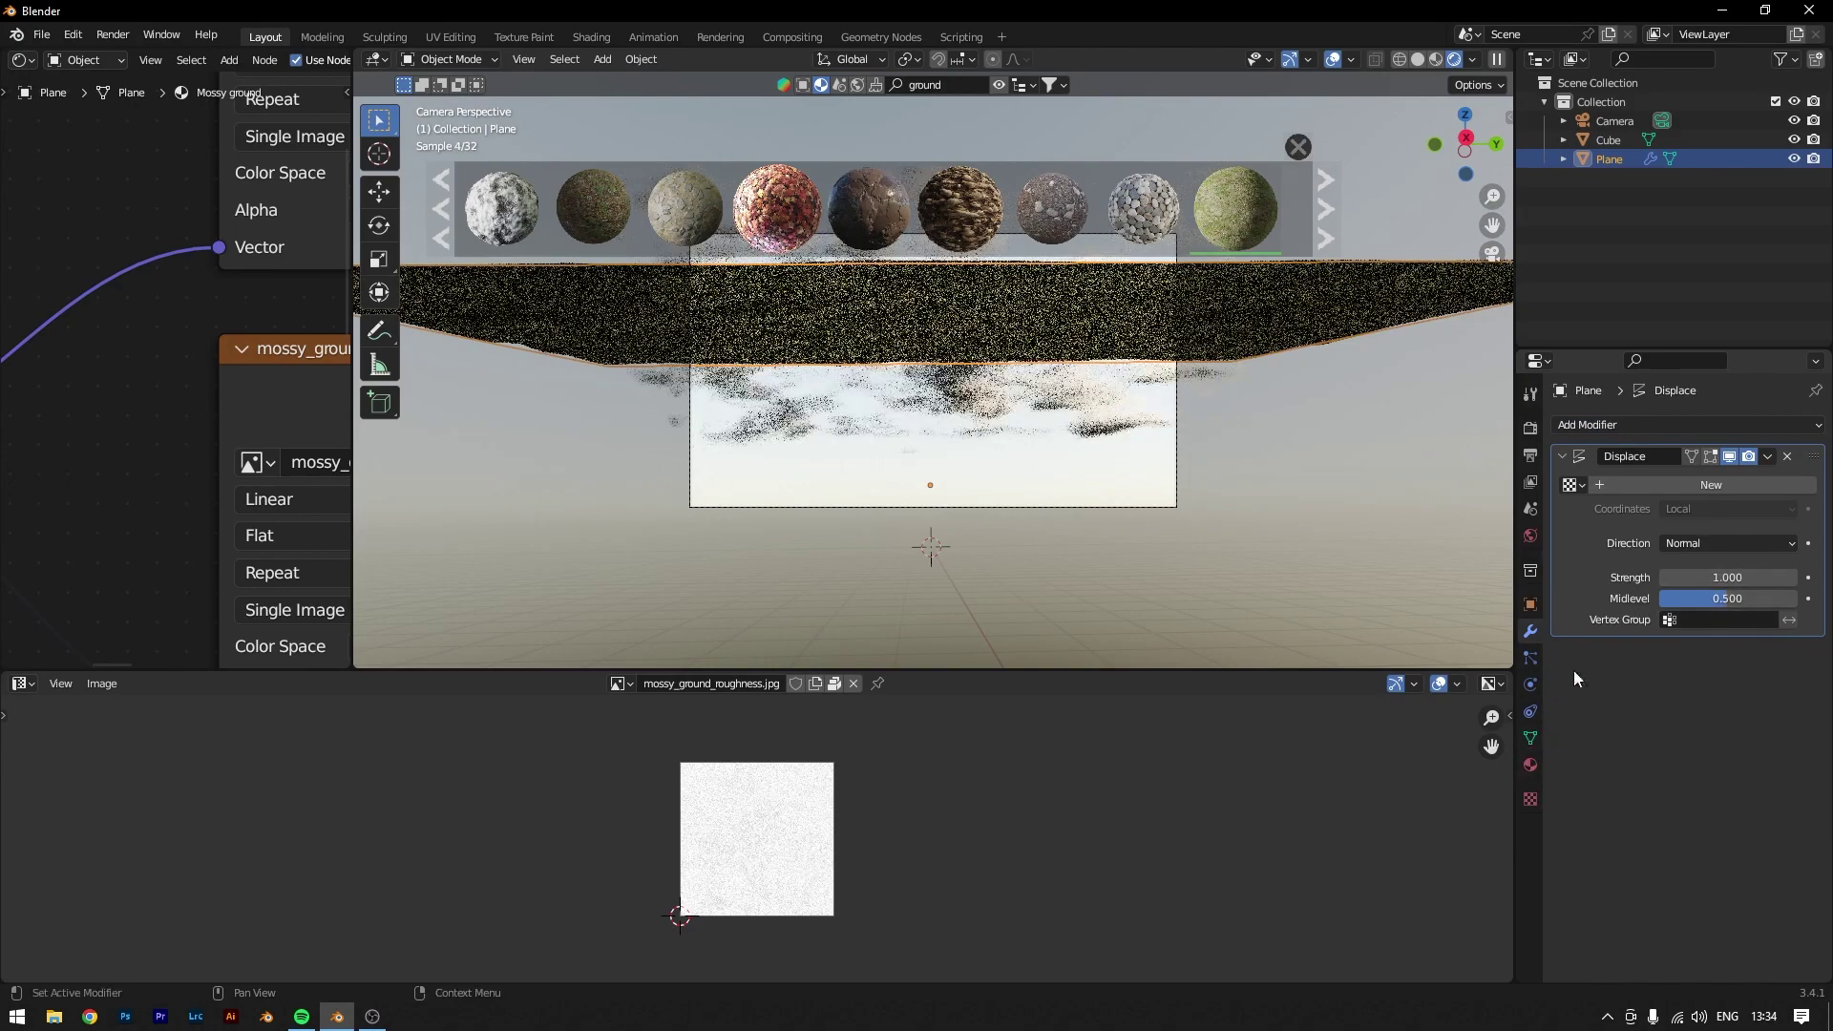
Step: Give the Displace modifier a new Clouds texture with size 2.00 and depth 10
{"action": "left_click", "coordinate": [1633, 489]}
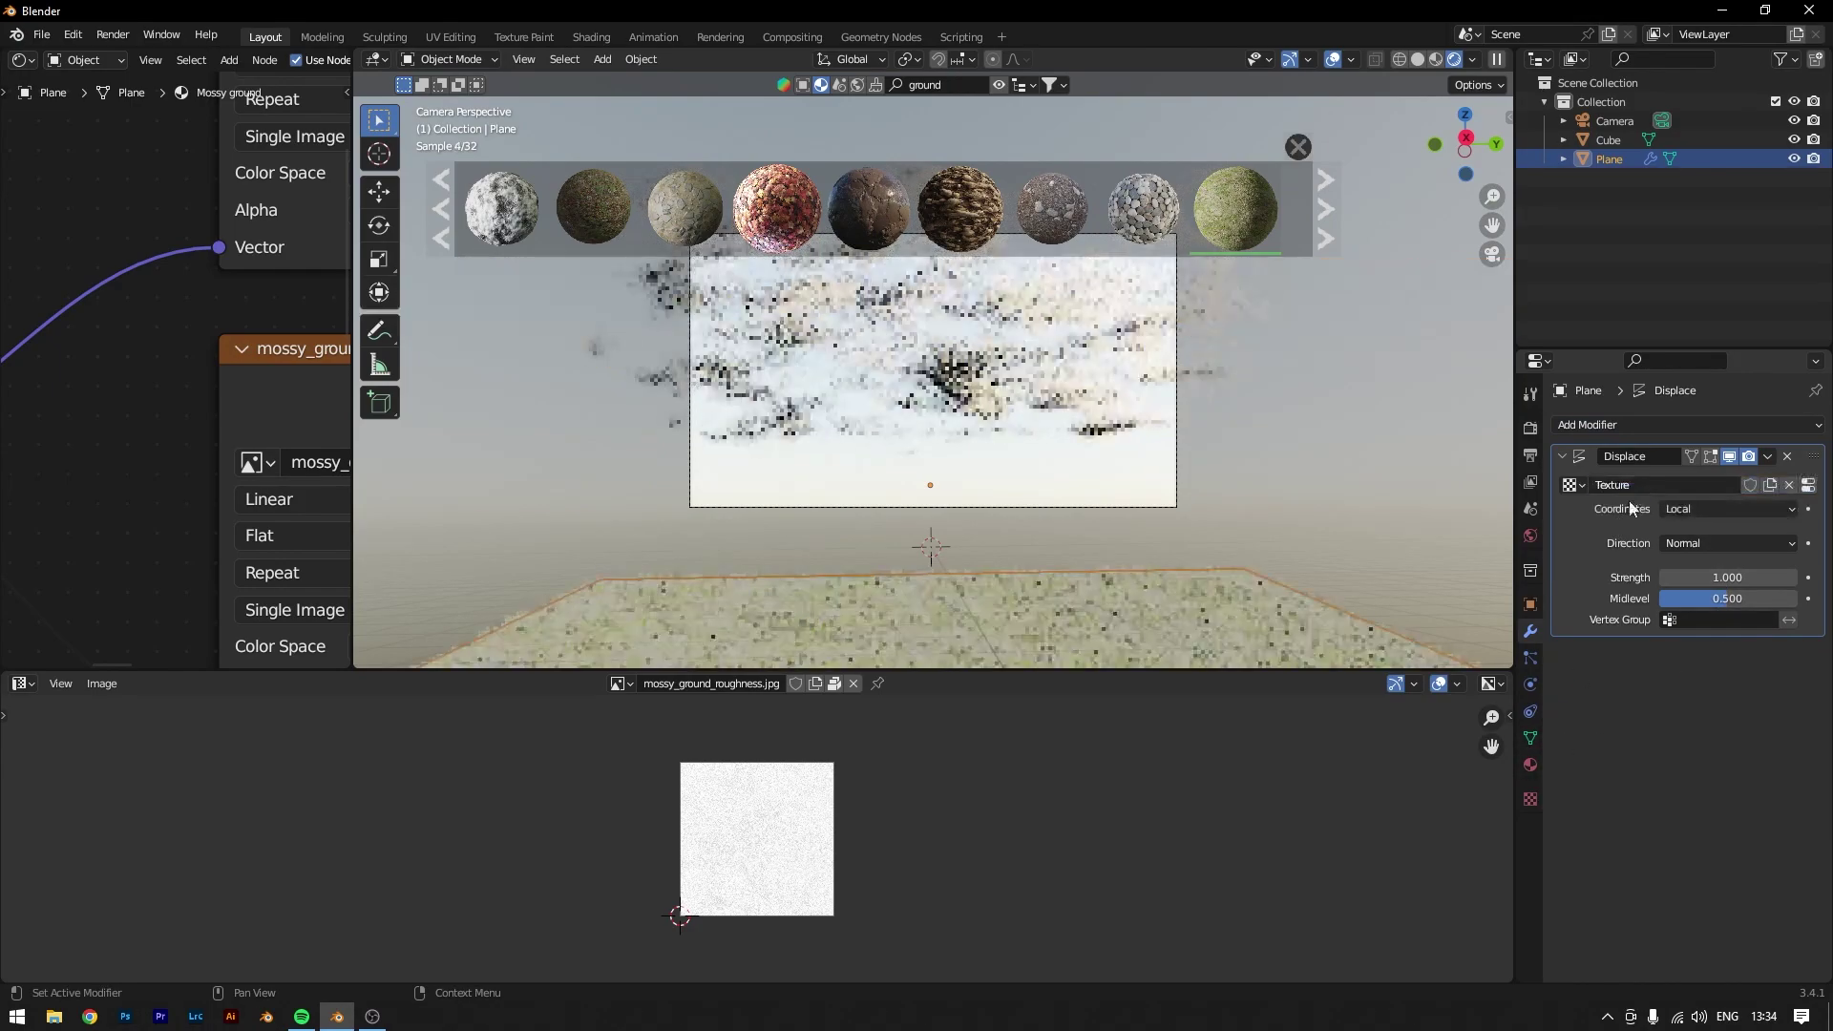
{"action": "left_click", "coordinate": [1529, 797]}
{"action": "left_click", "coordinate": [1761, 481]}
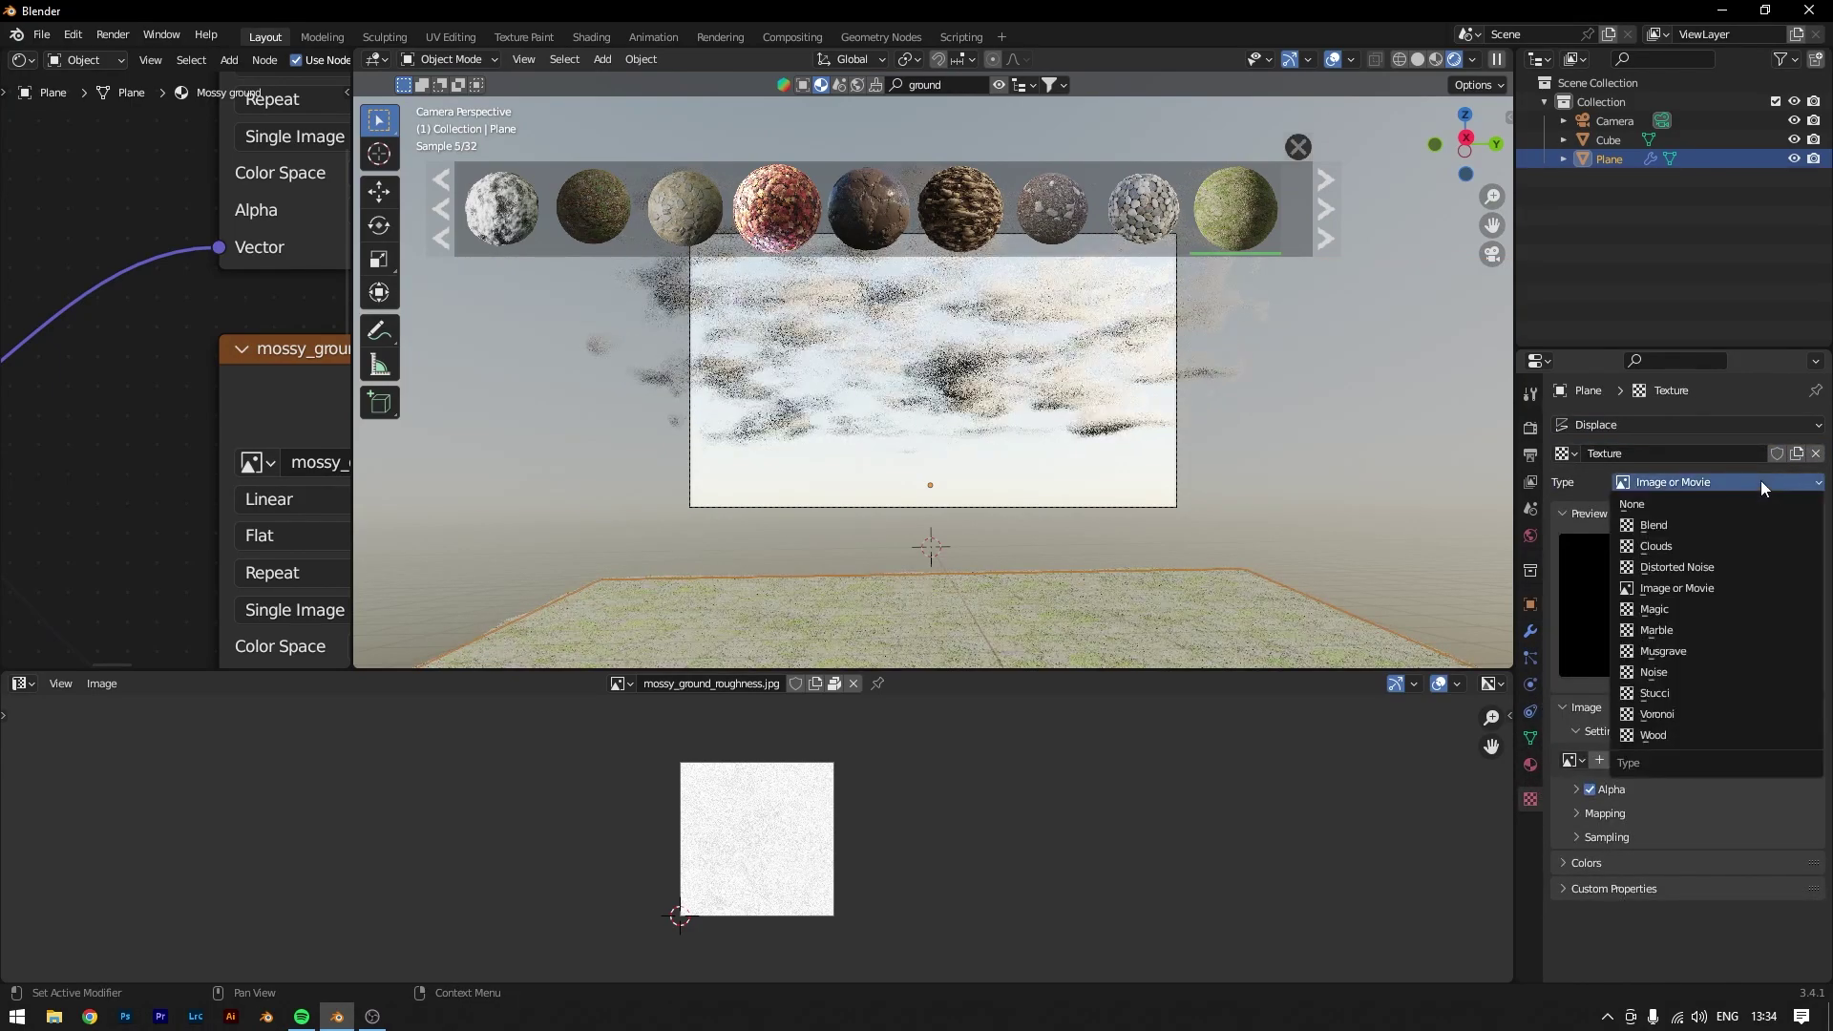
{"action": "left_click", "coordinate": [1663, 547]}
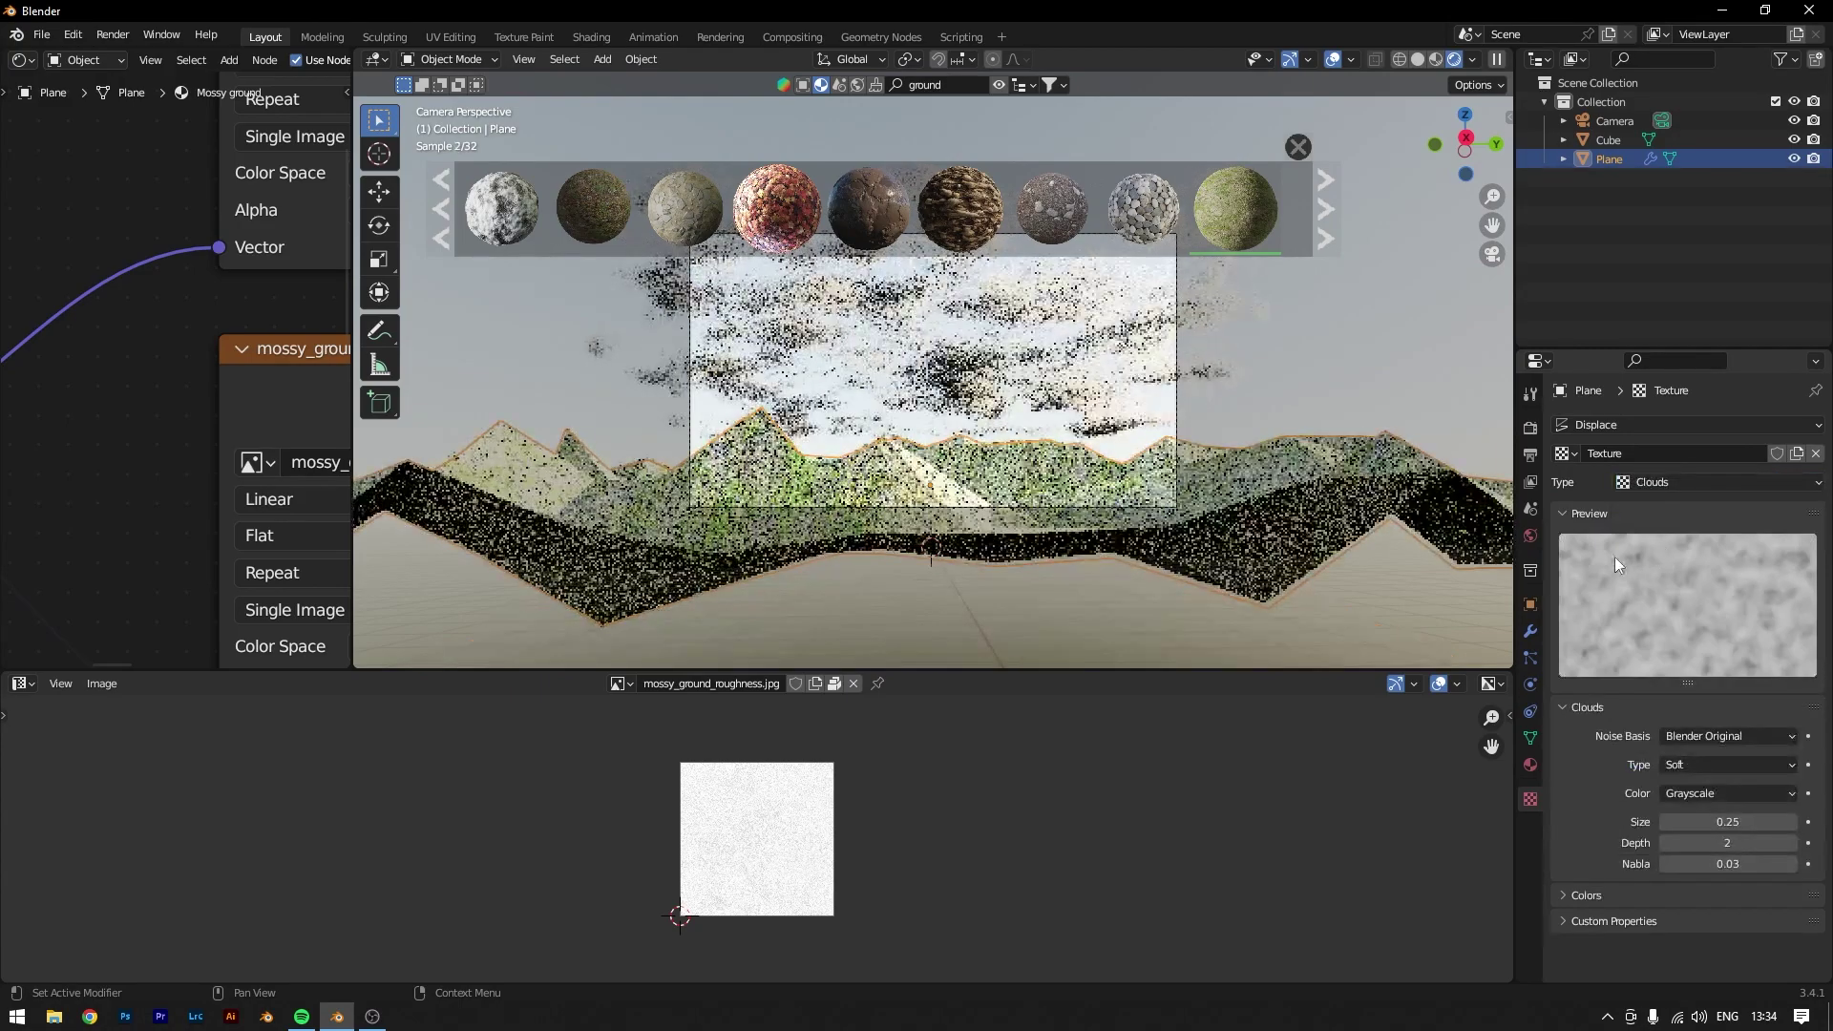
{"action": "left_click_drag", "start_coordinate": [1769, 830], "coordinate": [1809, 822]}
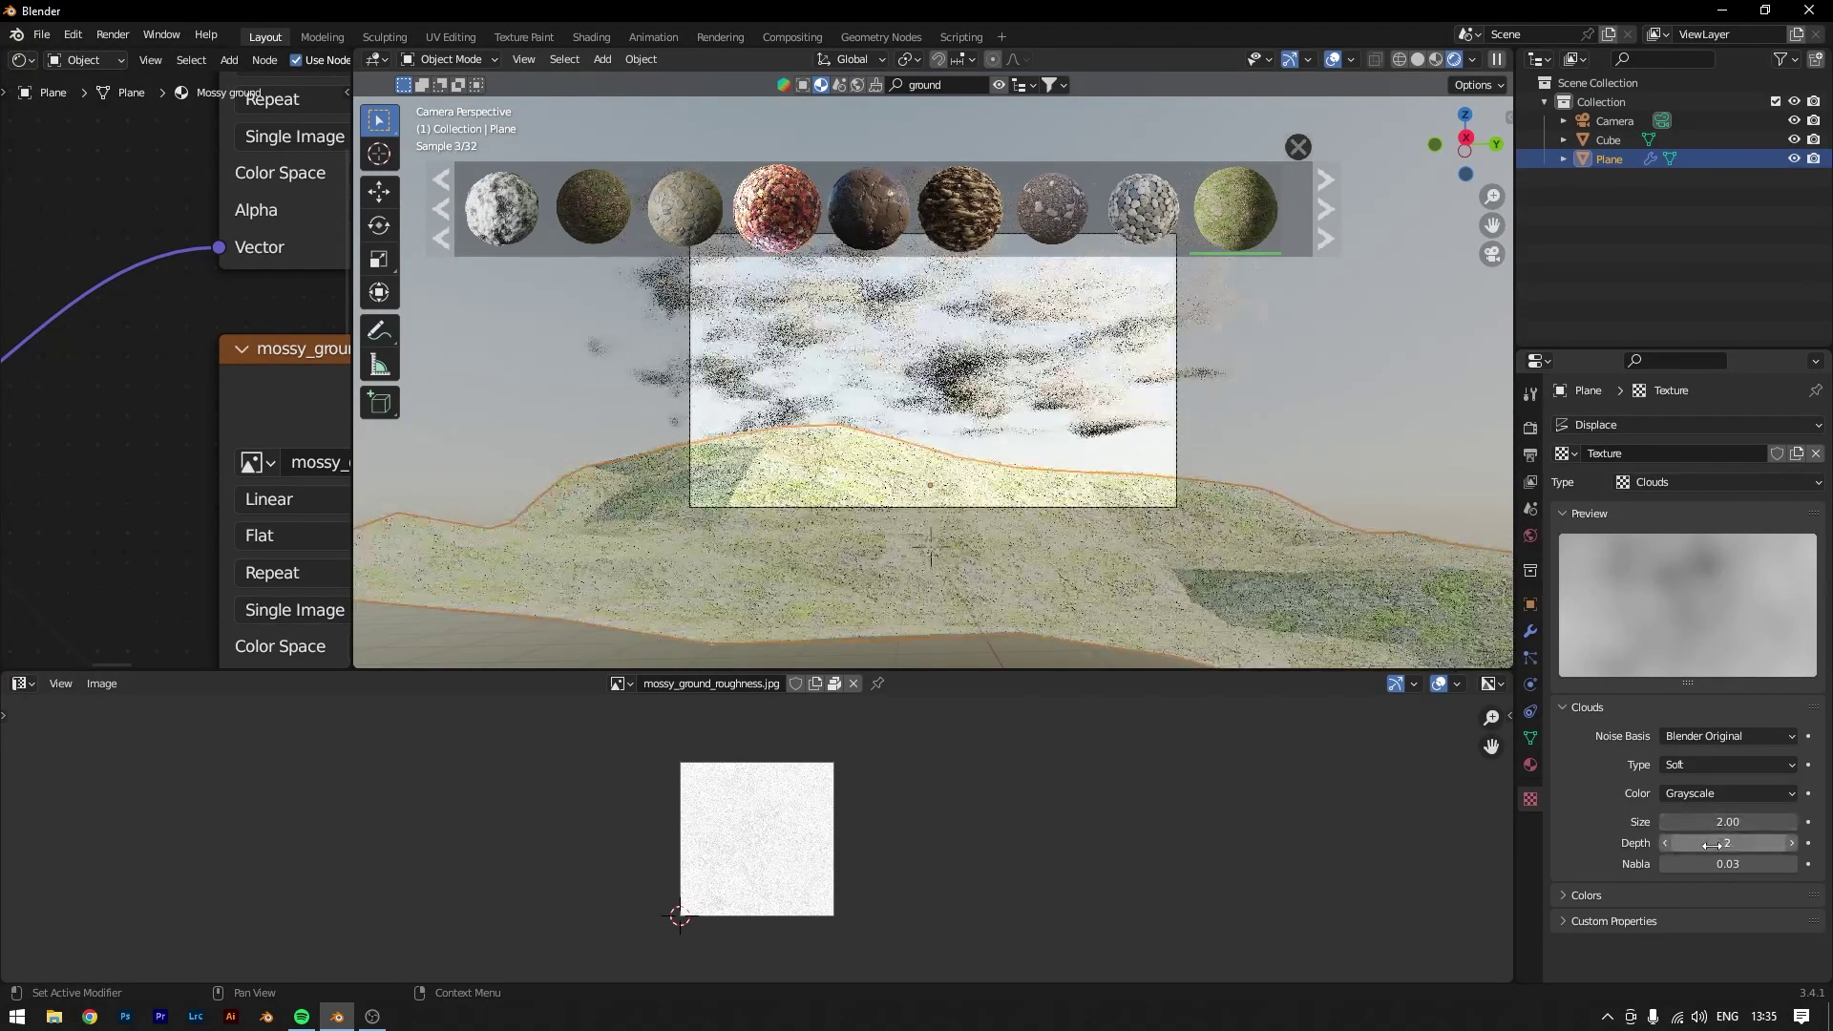
{"action": "left_click_drag", "start_coordinate": [1713, 843], "coordinate": [1767, 843]}
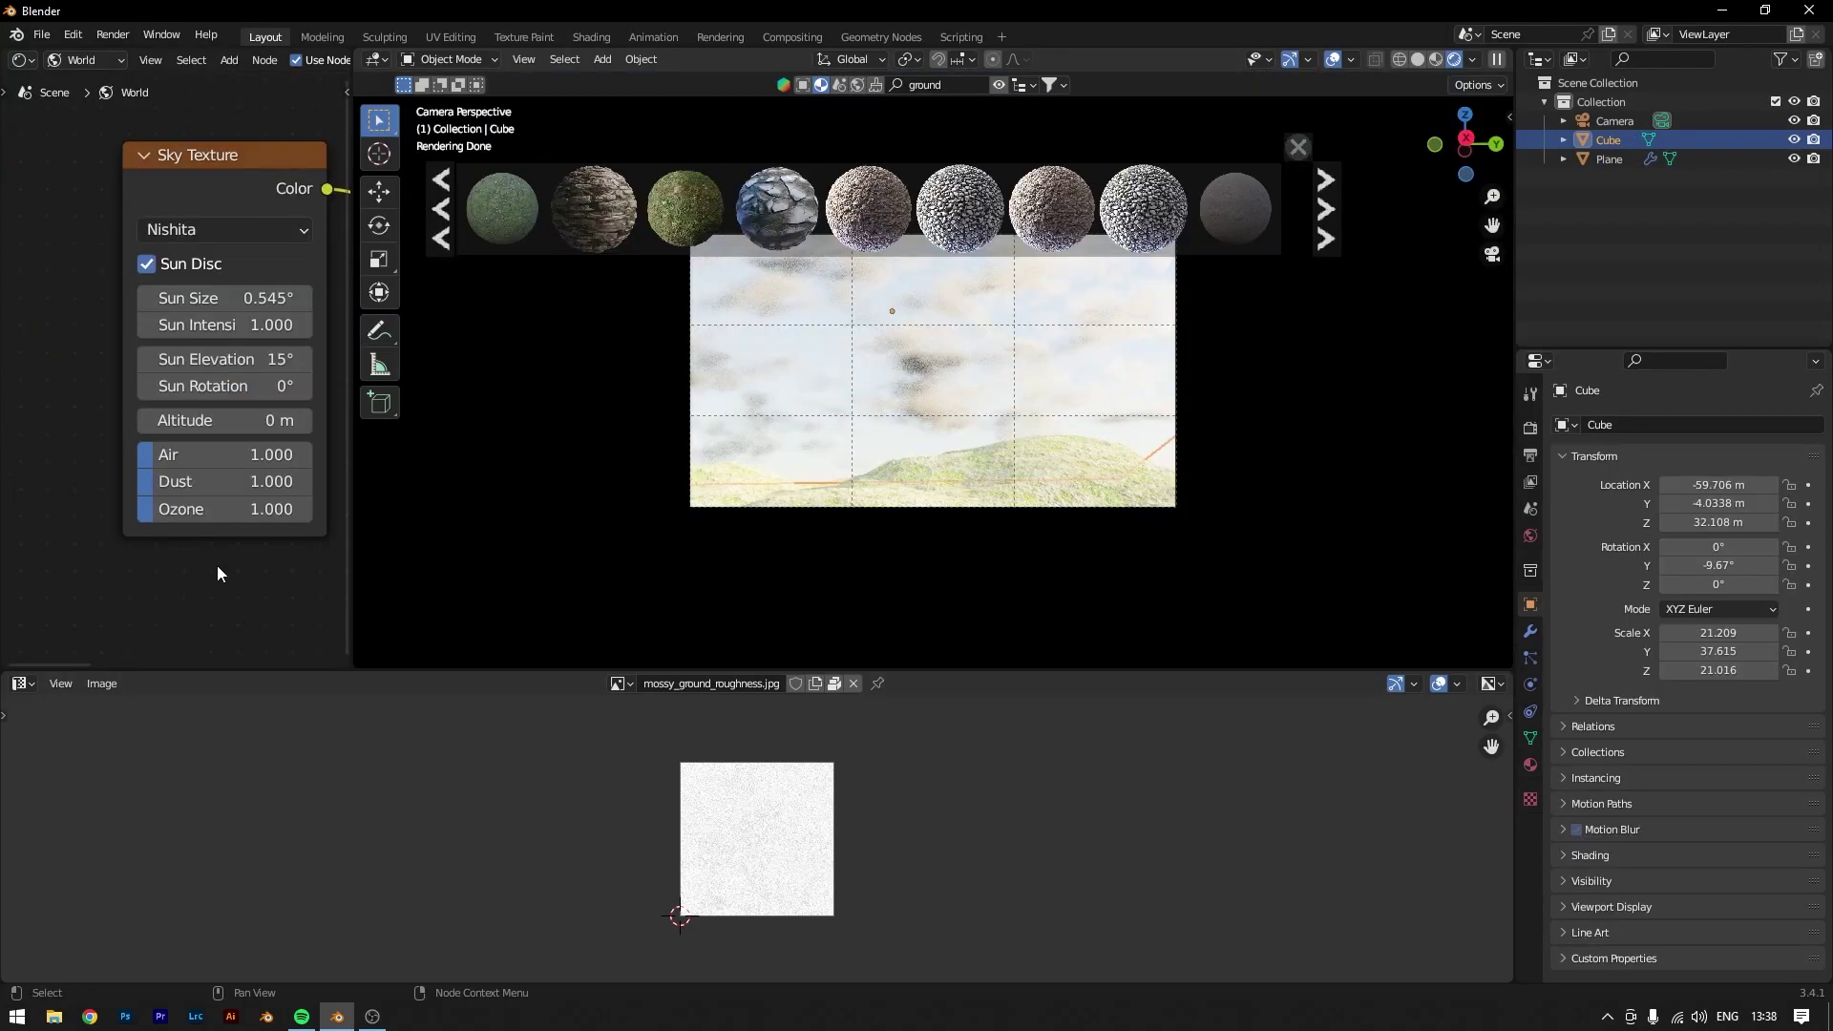
Step: Set the world Sky Texture's sun size to 0°, intensity to 1.300, elevation to 10.8° and rotation to 207°
{"action": "left_click_drag", "start_coordinate": [134, 496], "coordinate": [90, 468]}
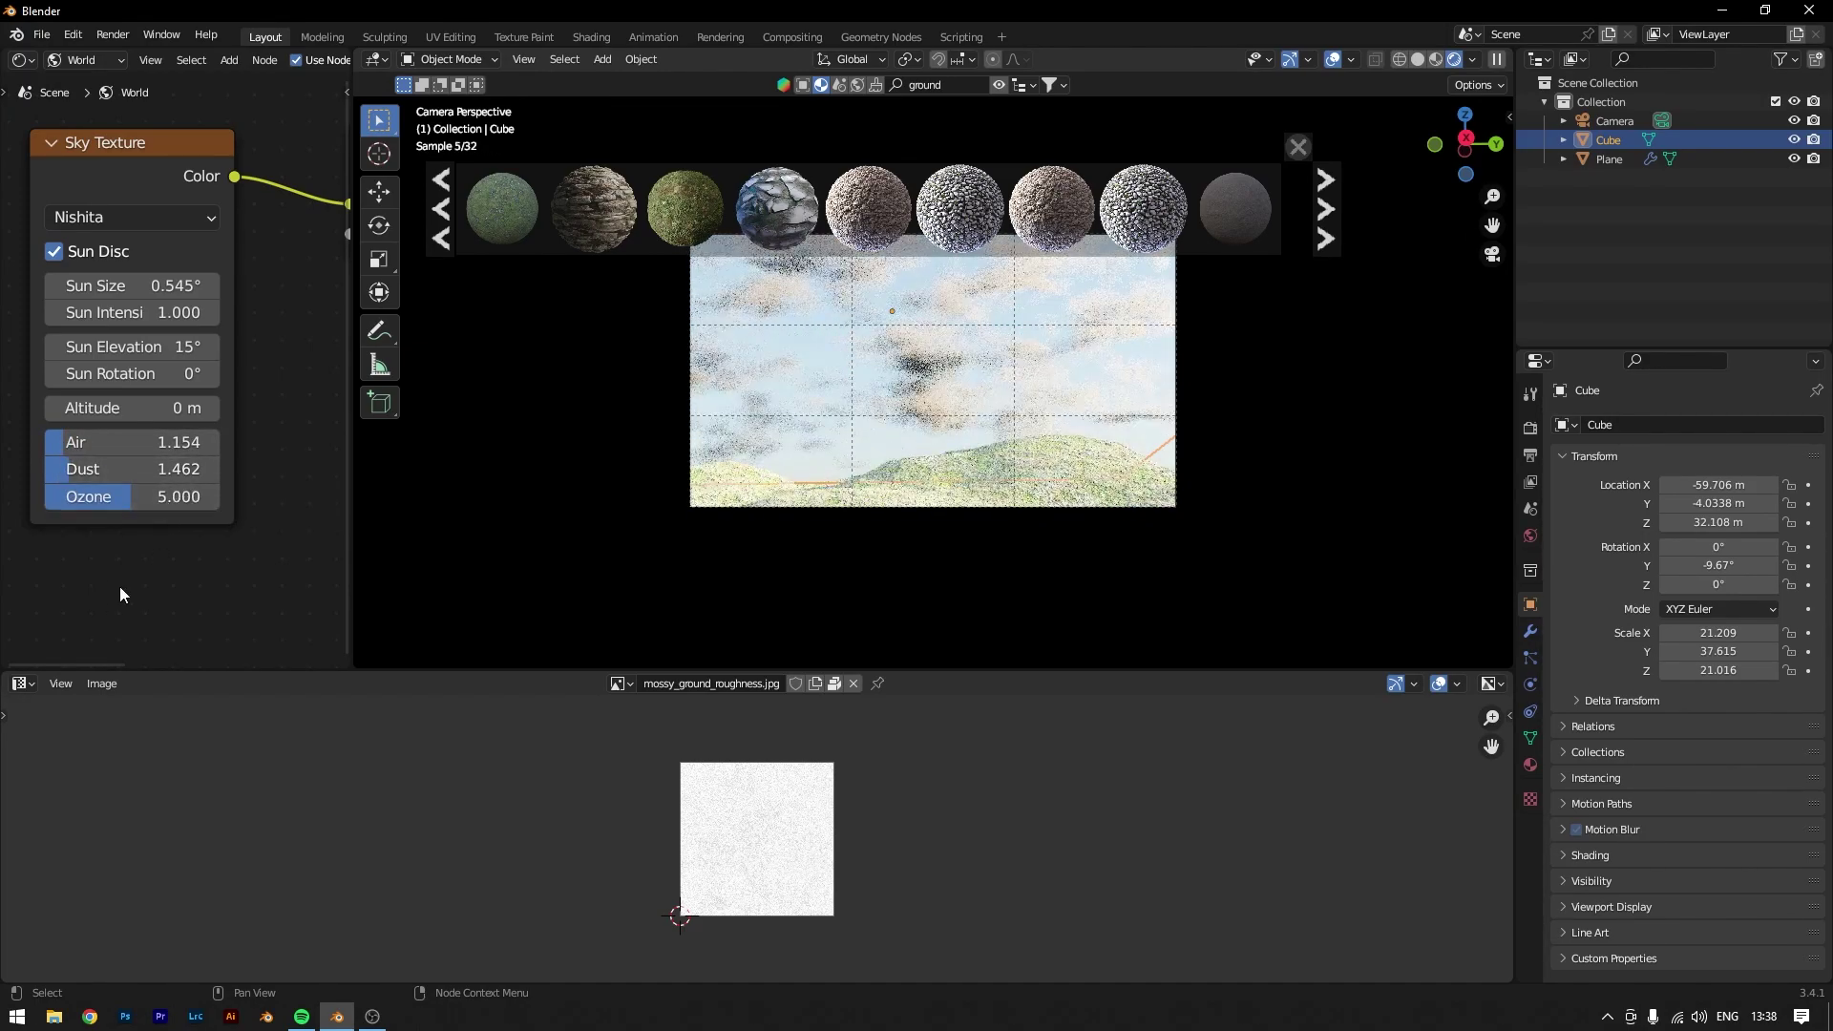
{"action": "mouse_move", "coordinate": [110, 312]}
{"action": "left_mouse_down"}
{"action": "mouse_move", "coordinate": [67, 312]}
{"action": "mouse_move", "coordinate": [124, 313]}
{"action": "mouse_move", "coordinate": [134, 286]}
{"action": "left_mouse_up"}
{"action": "left_click", "coordinate": [104, 319]}
{"action": "left_click_drag", "start_coordinate": [188, 348], "coordinate": [129, 348]}
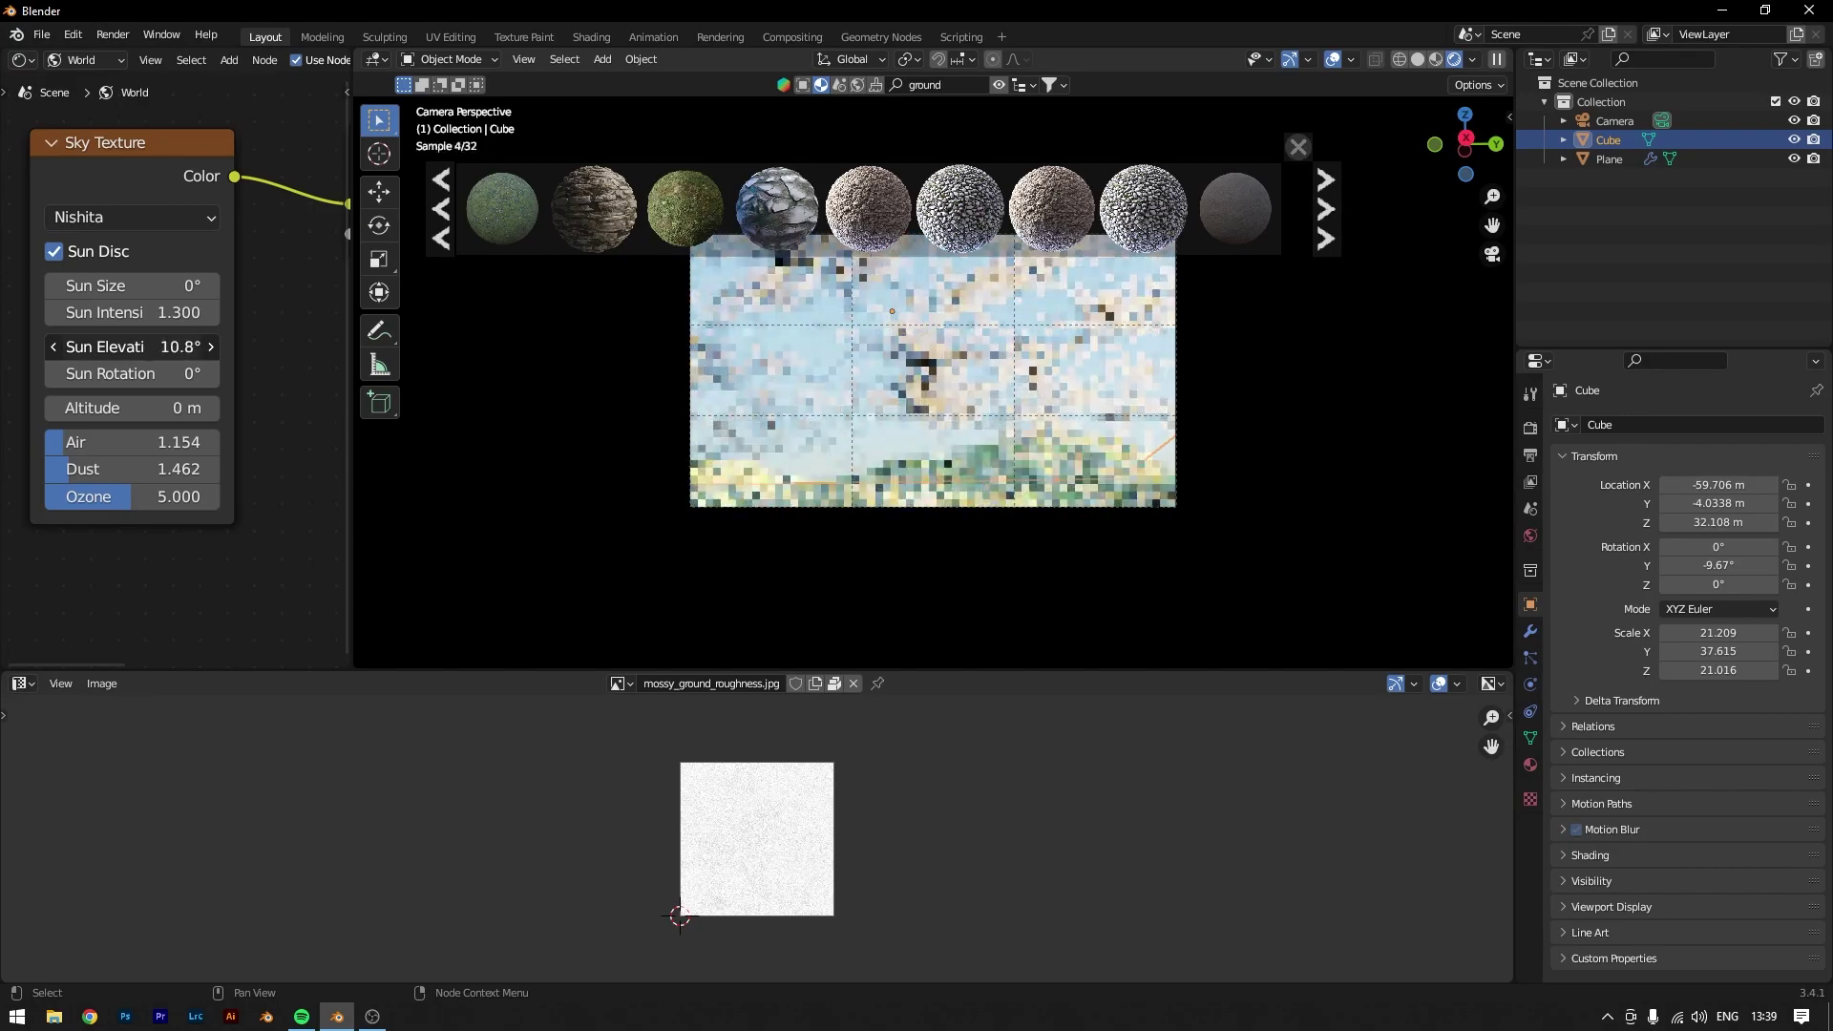
{"action": "left_click_drag", "start_coordinate": [110, 373], "coordinate": [133, 374]}
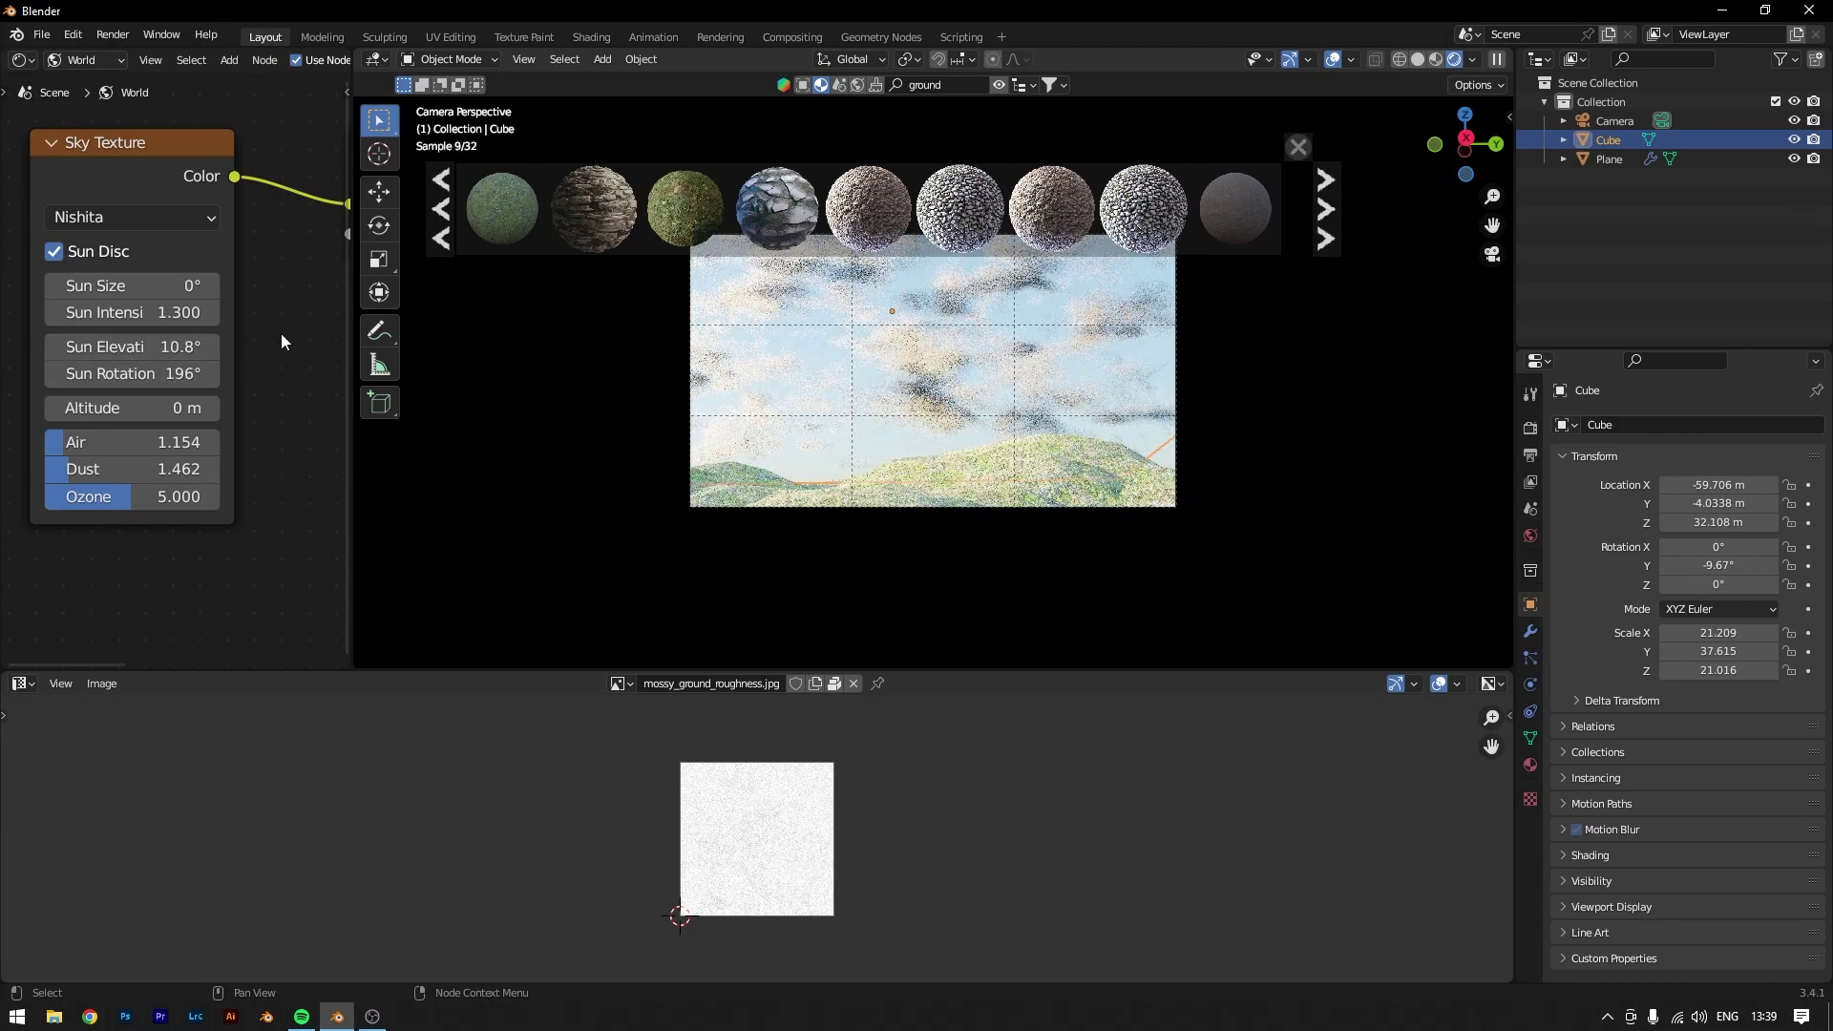
{"action": "left_click_drag", "start_coordinate": [134, 373], "coordinate": [154, 373]}
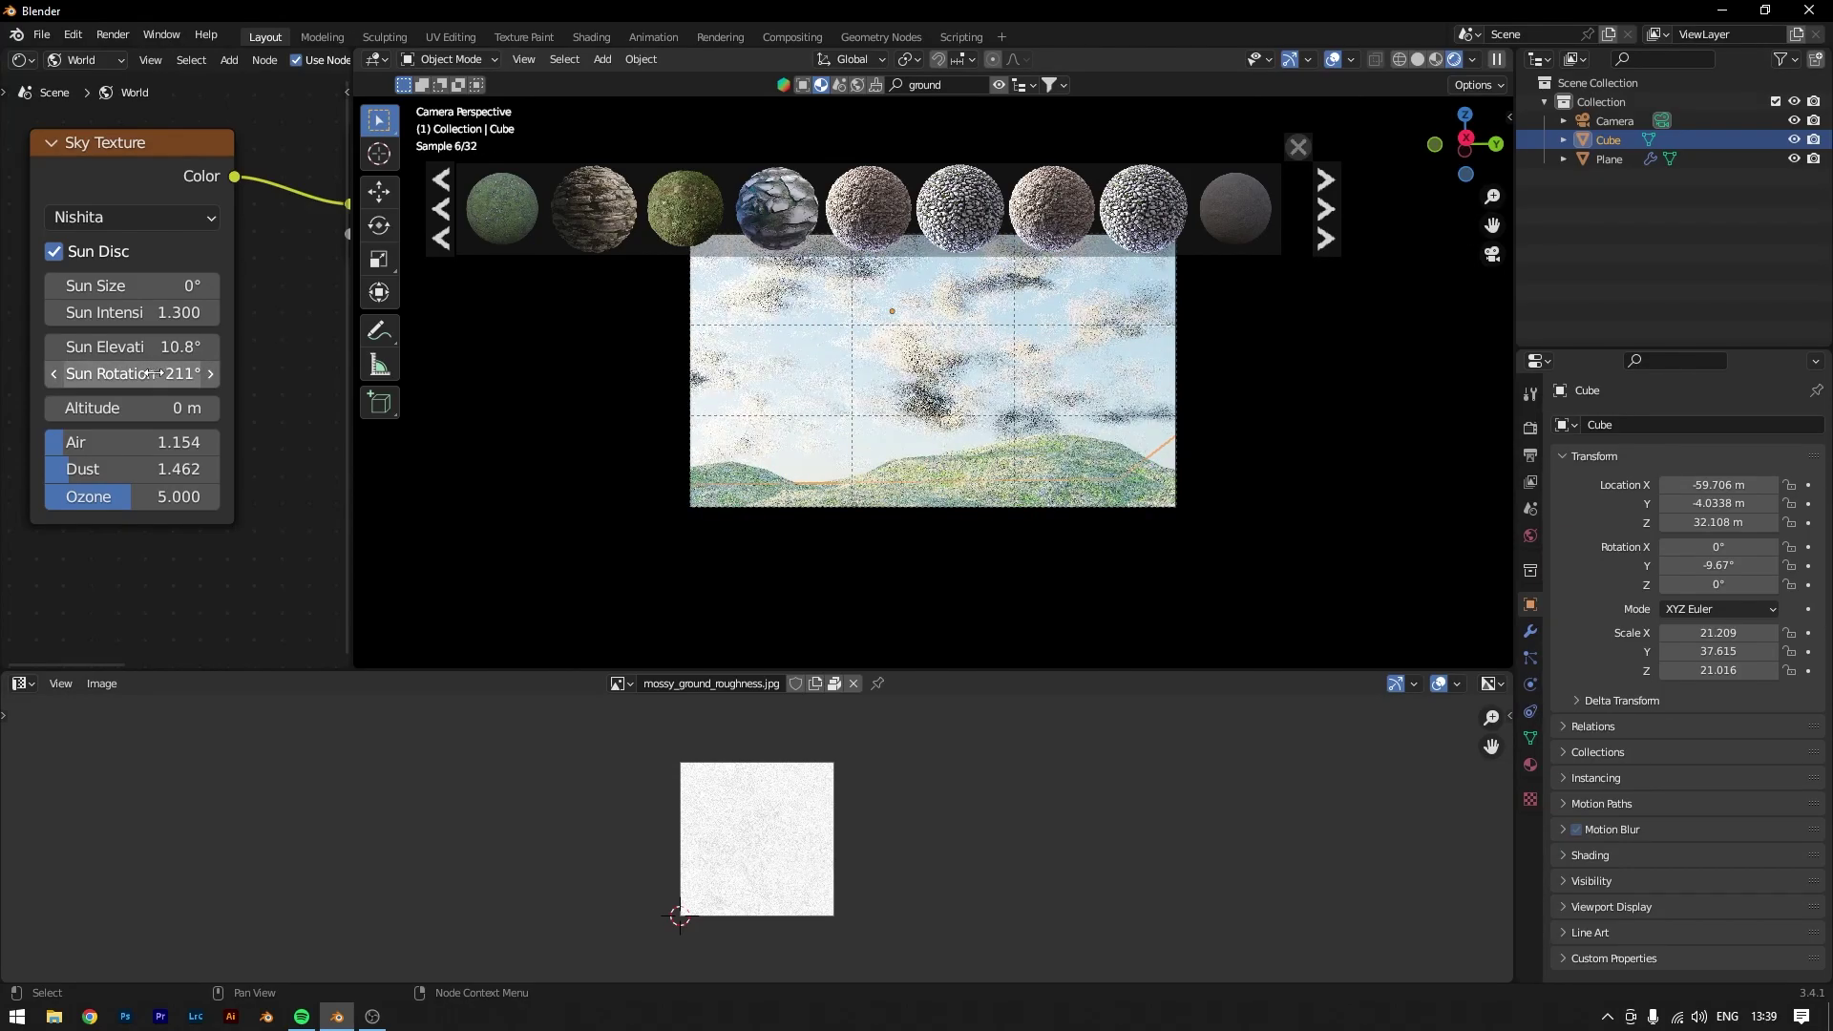
{"action": "mouse_move", "coordinate": [159, 373]}
{"action": "left_mouse_down"}
{"action": "mouse_move", "coordinate": [143, 372]}
{"action": "mouse_move", "coordinate": [159, 373]}
{"action": "left_mouse_up"}
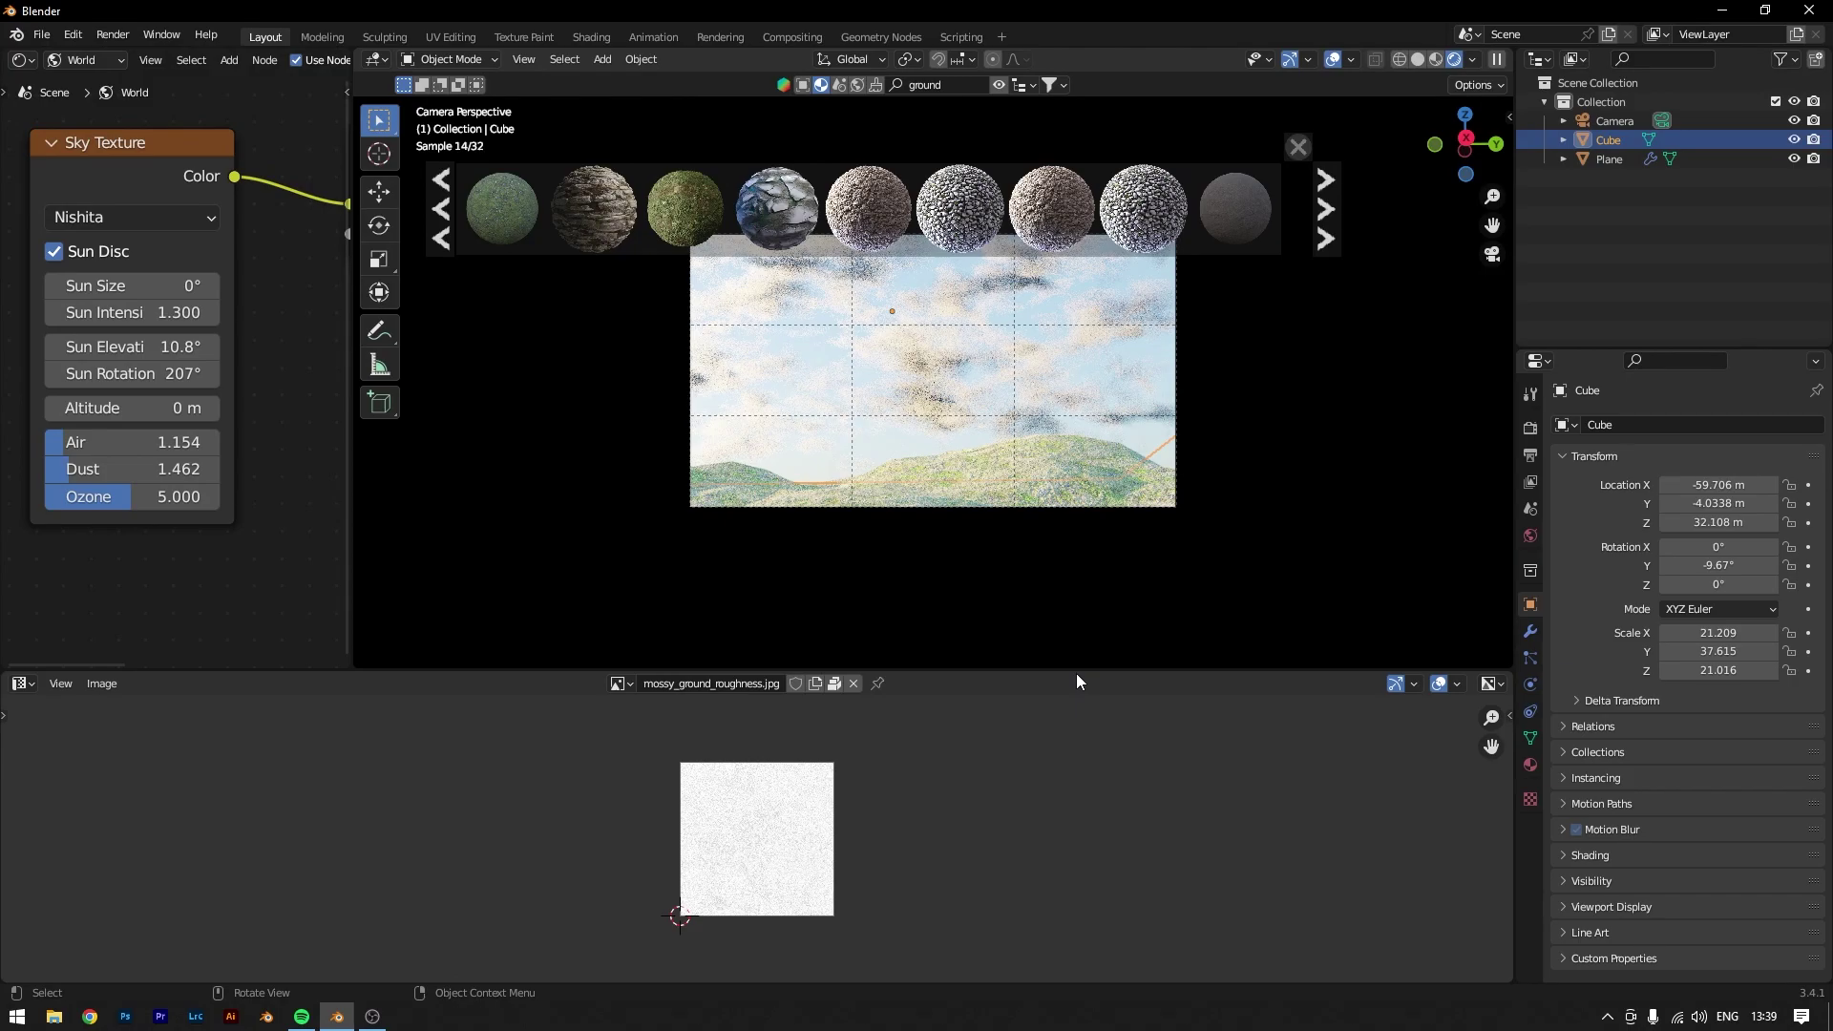
Step: Set the Sky Texture's altitude to 1000 m and fine-tune it to 1001 m
{"action": "left_click", "coordinate": [144, 409]}
{"action": "type", "text": "1000"}
{"action": "key", "text": "Return"}
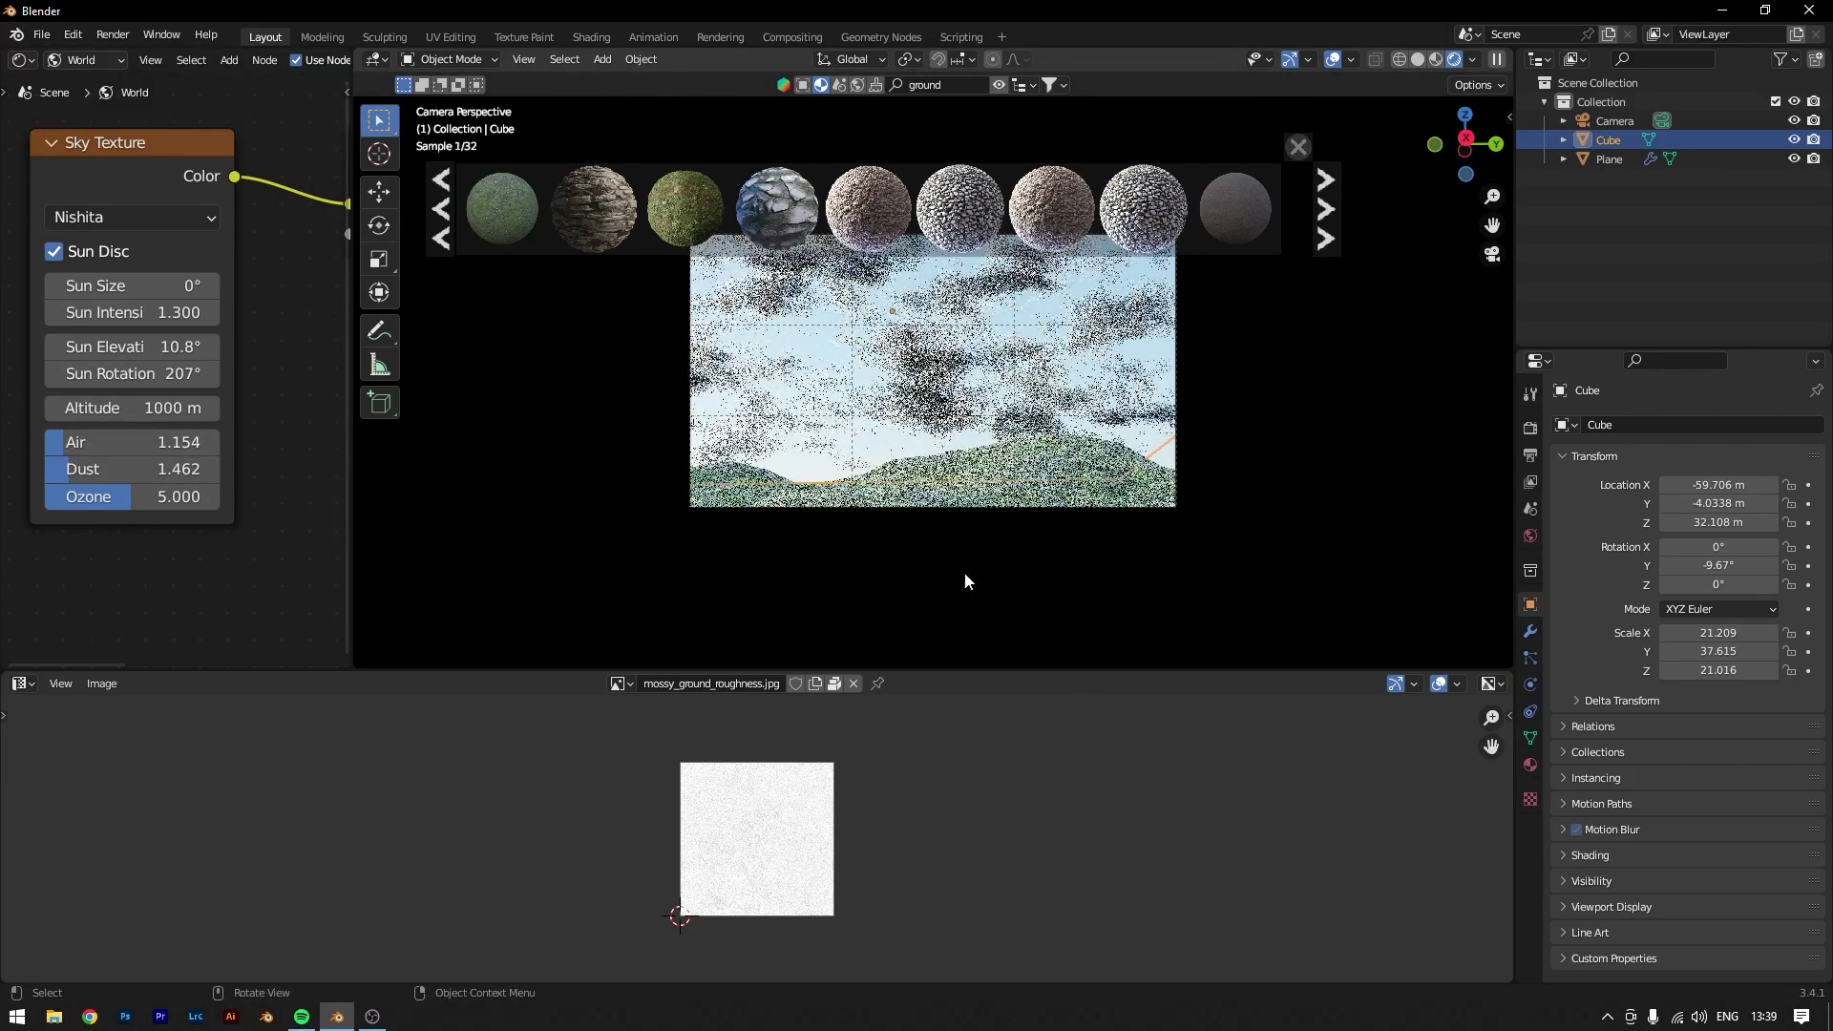
{"action": "left_click_drag", "start_coordinate": [171, 408], "coordinate": [177, 409]}
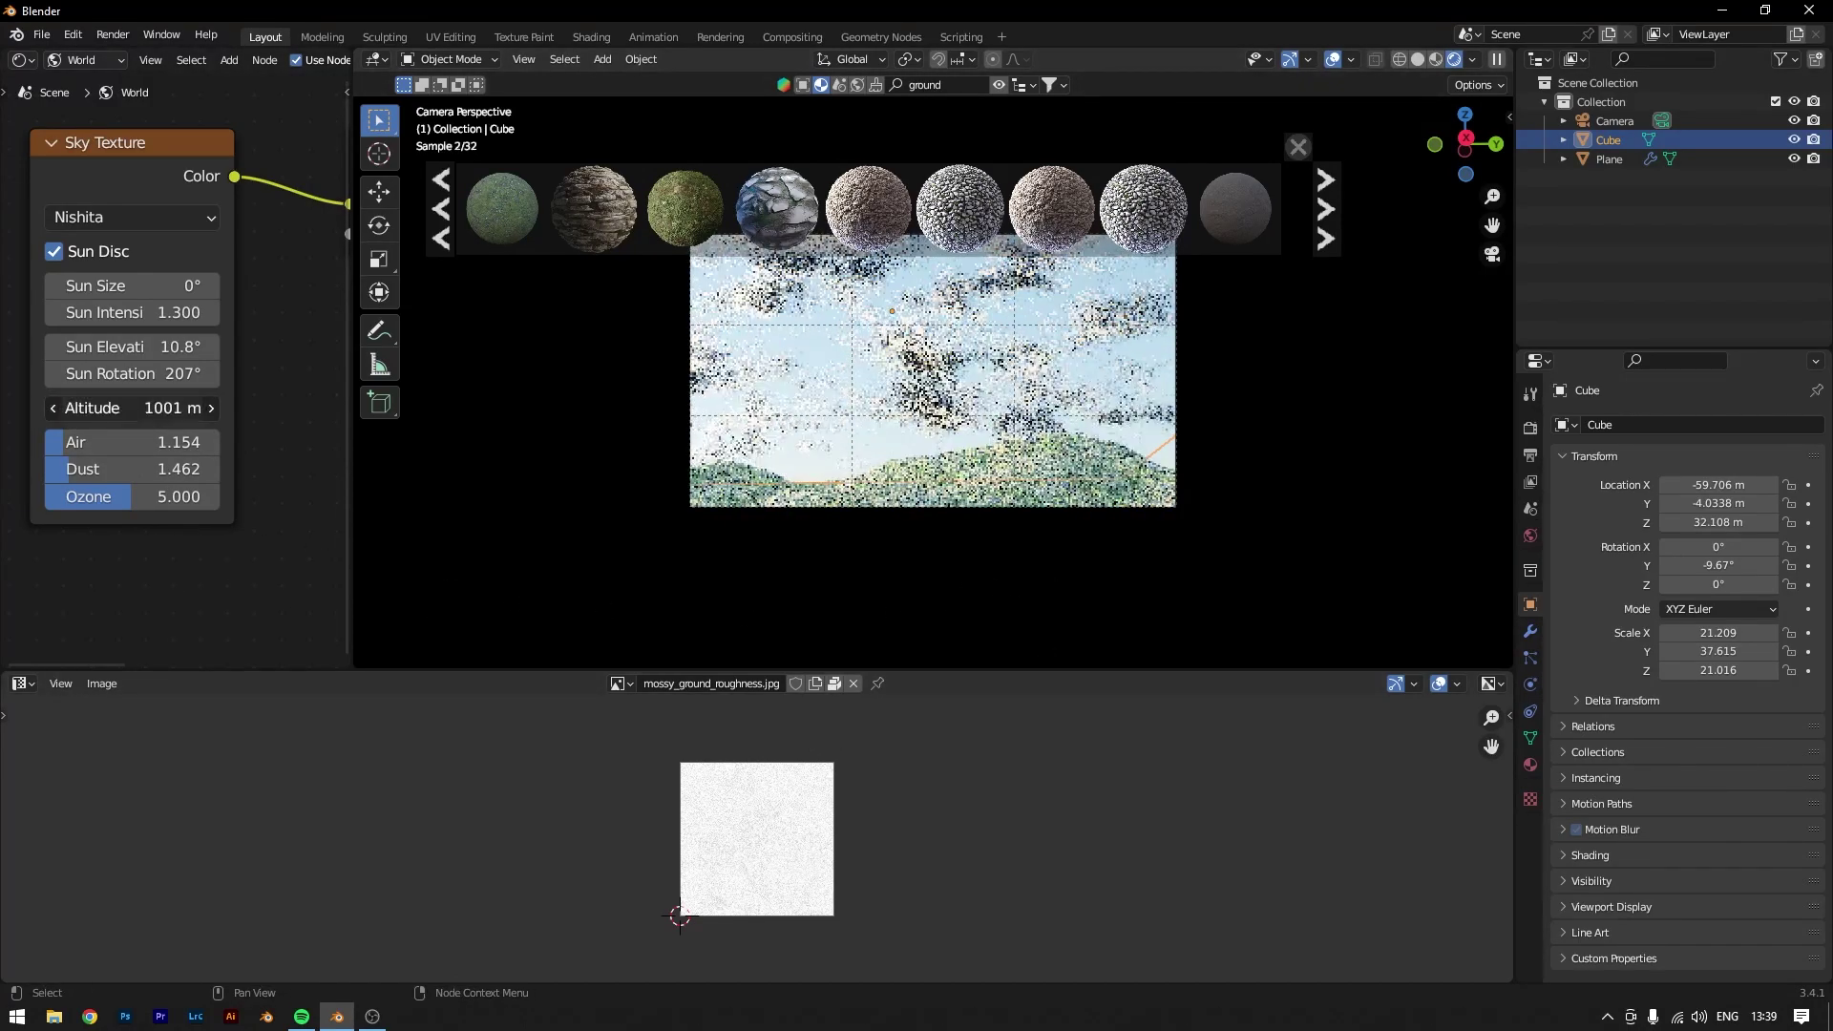
{"action": "left_click", "coordinate": [164, 412]}
{"action": "left_click", "coordinate": [130, 565]}
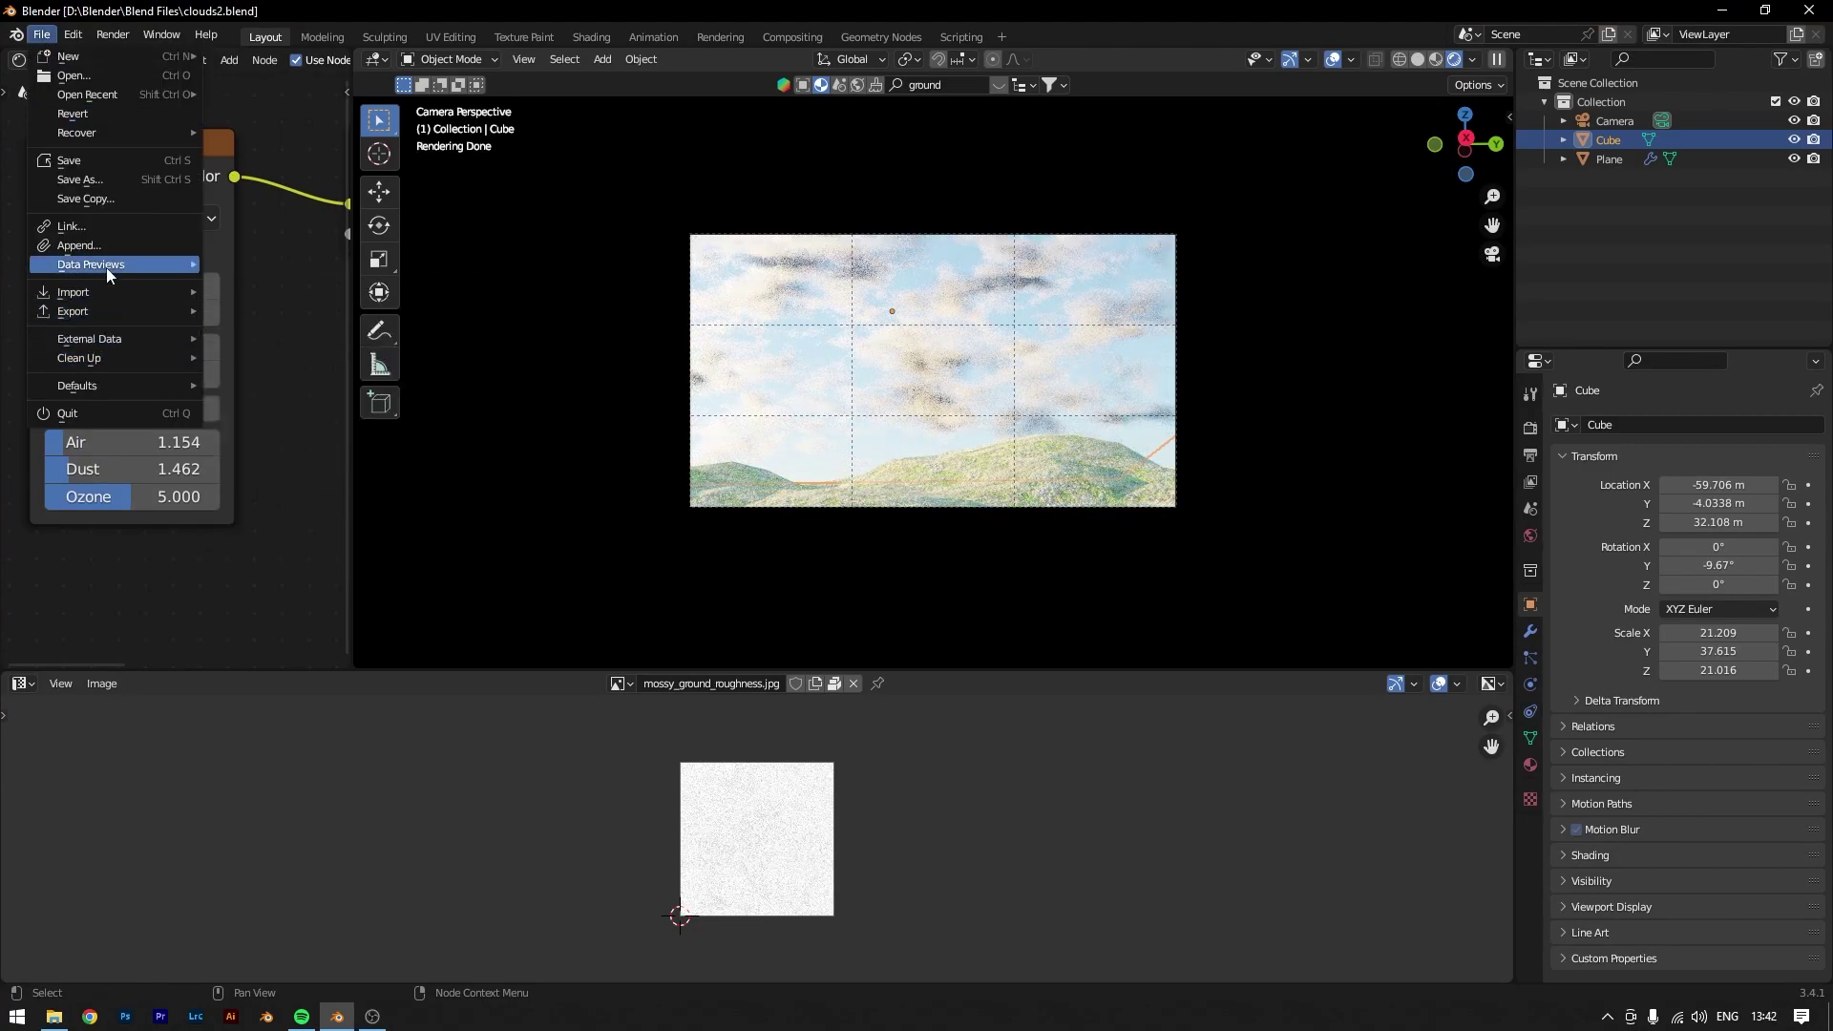
Step: Append the object g2 from grass.blend to the scene
{"action": "left_click", "coordinate": [79, 246]}
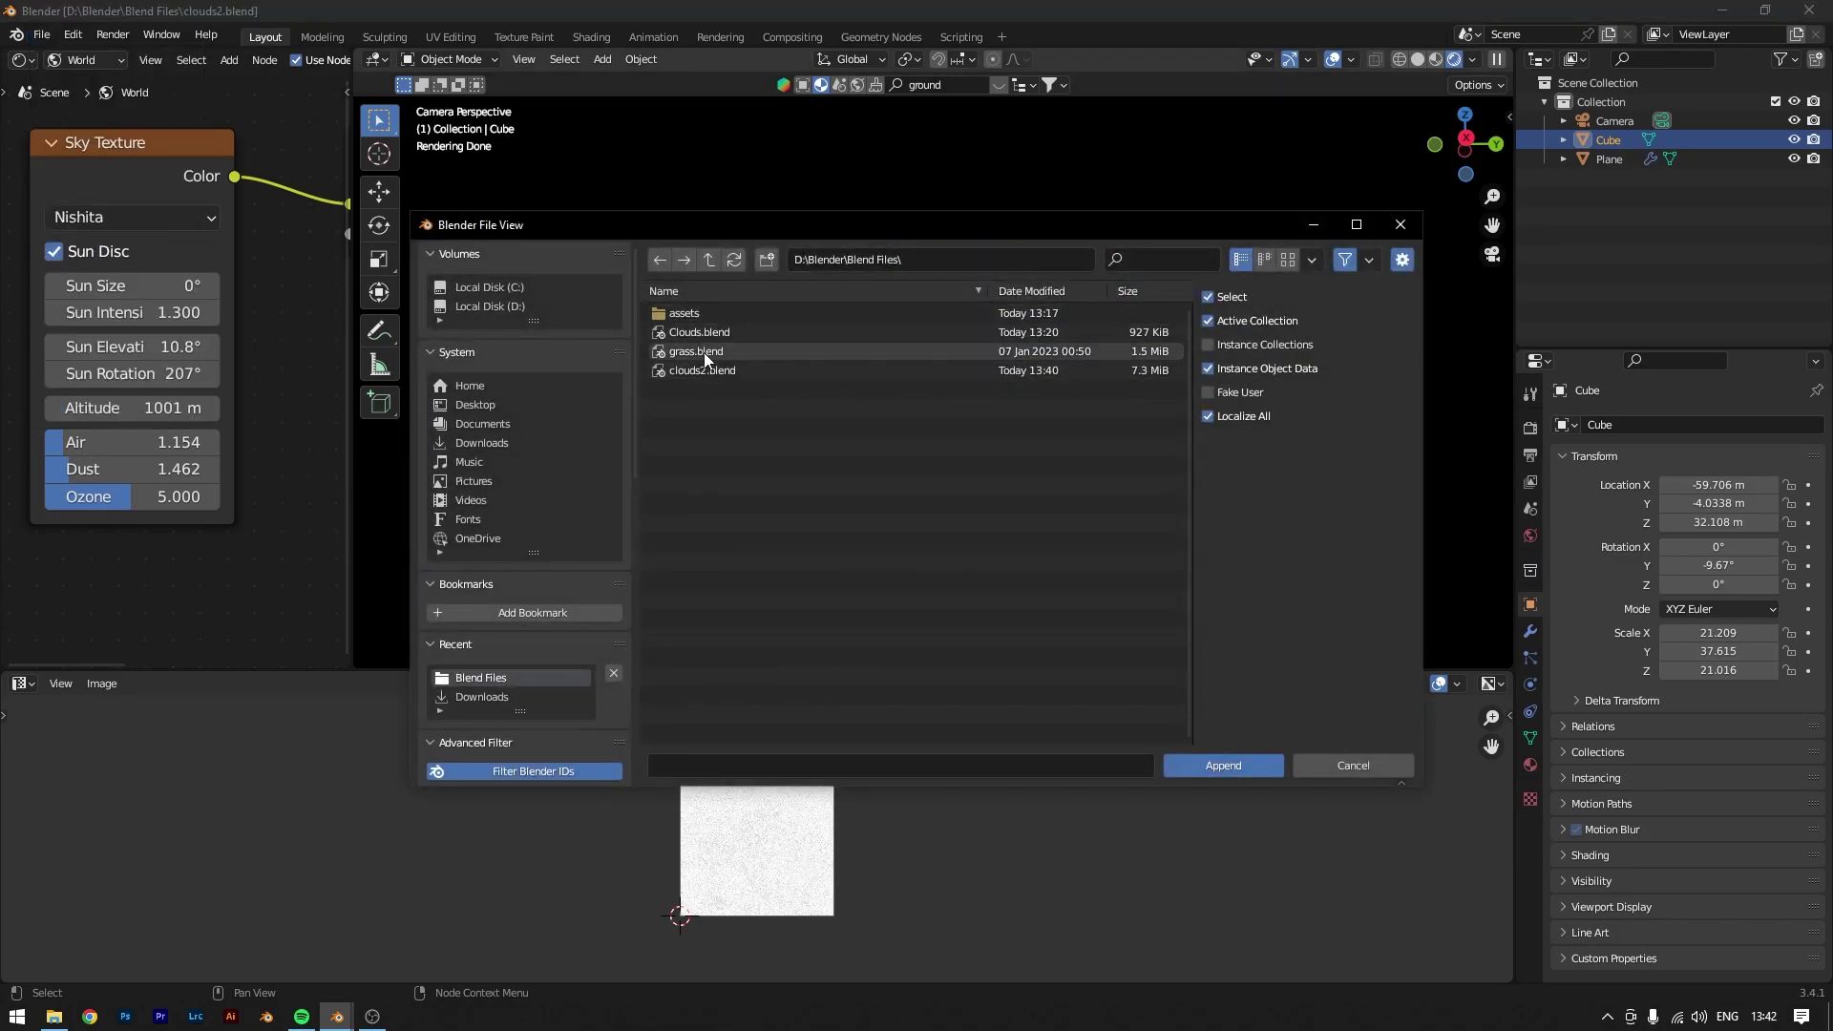
{"action": "left_click", "coordinate": [703, 352]}
{"action": "left_click", "coordinate": [1249, 762]}
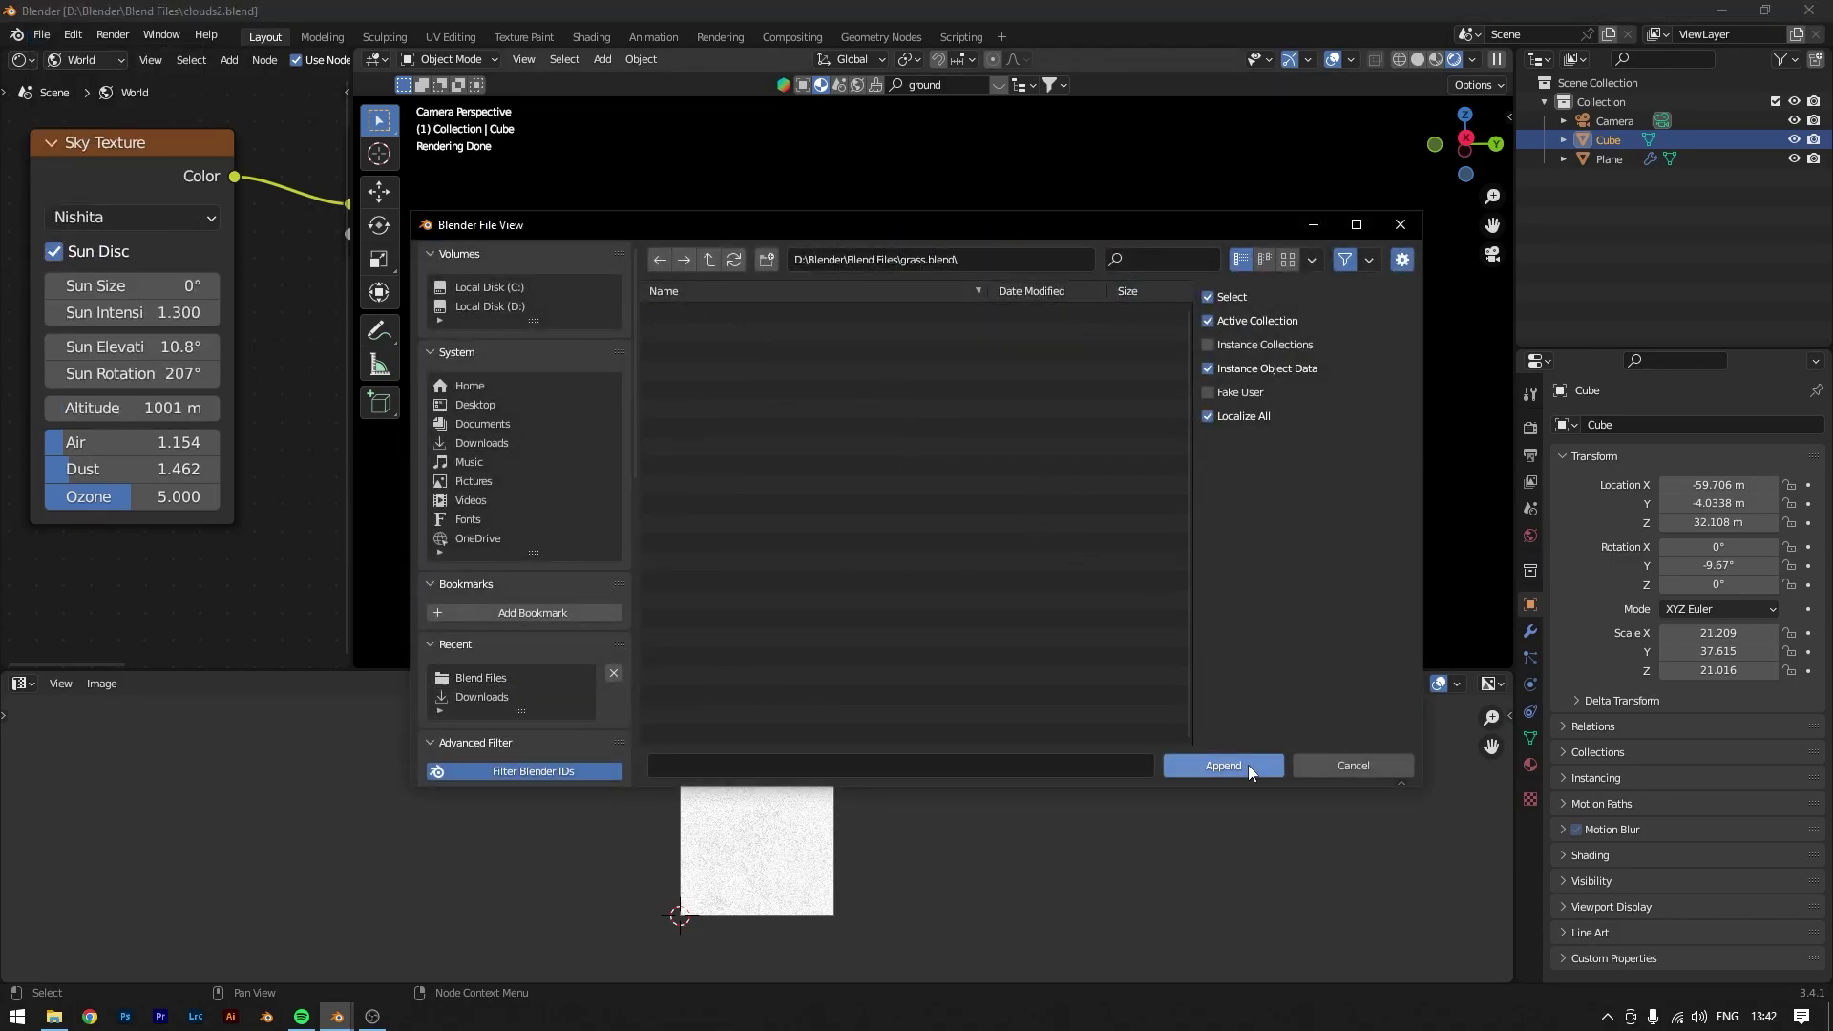
{"action": "left_click", "coordinate": [678, 426]}
{"action": "left_click", "coordinate": [682, 320]}
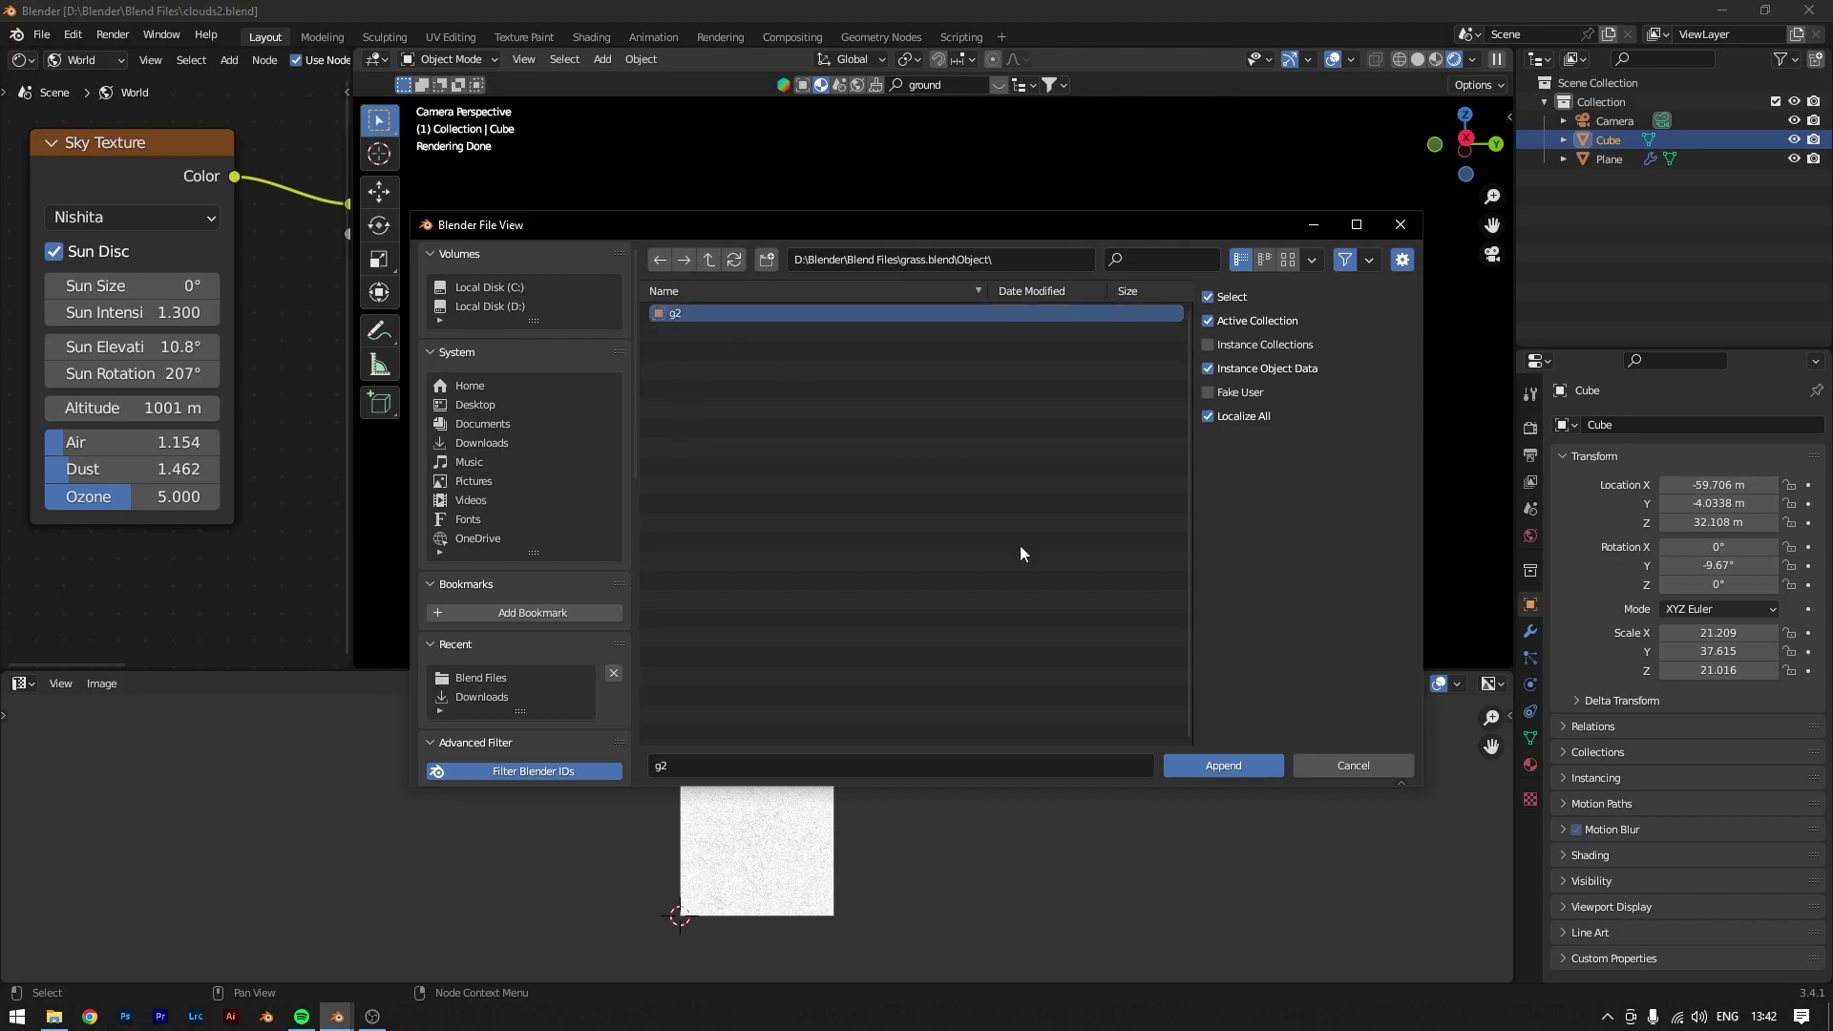
{"action": "left_click", "coordinate": [1247, 770]}
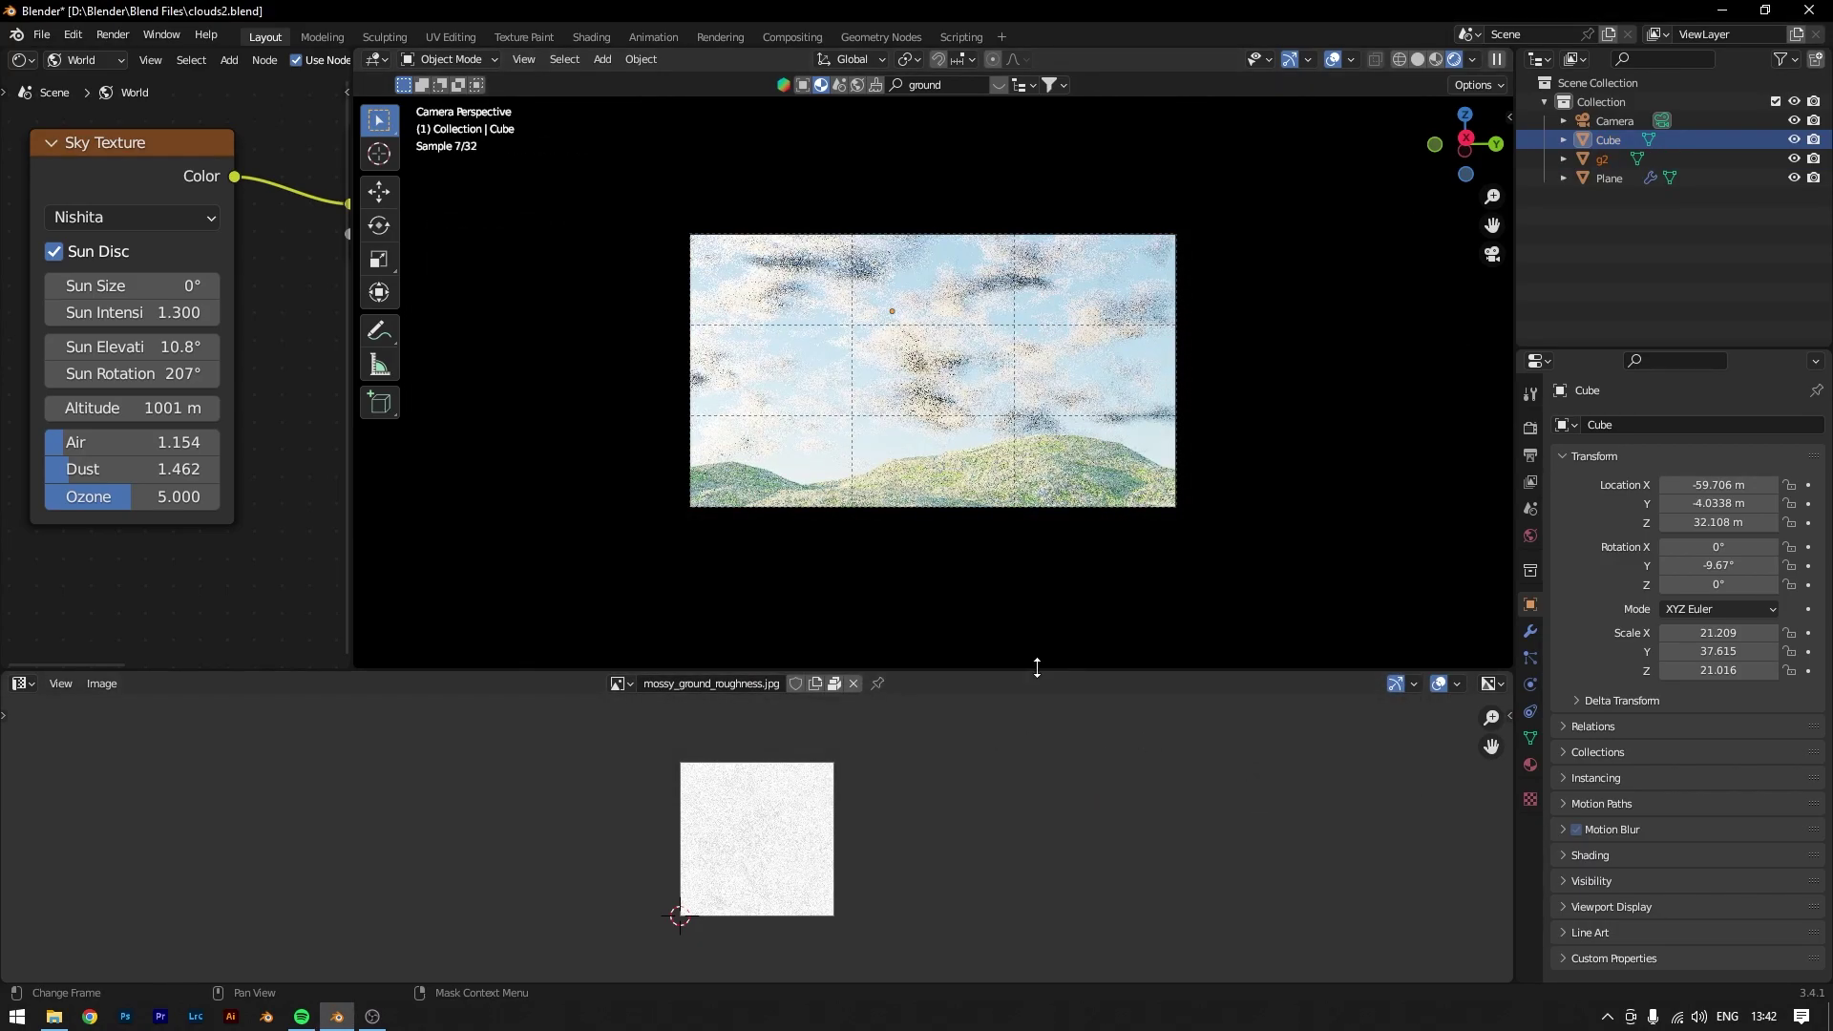
Step: Enlarge the viewport, use Solid shading and move the grass object about 27.14 m along Y, off the ground plane
{"action": "left_click_drag", "start_coordinate": [1035, 668], "coordinate": [1035, 805]}
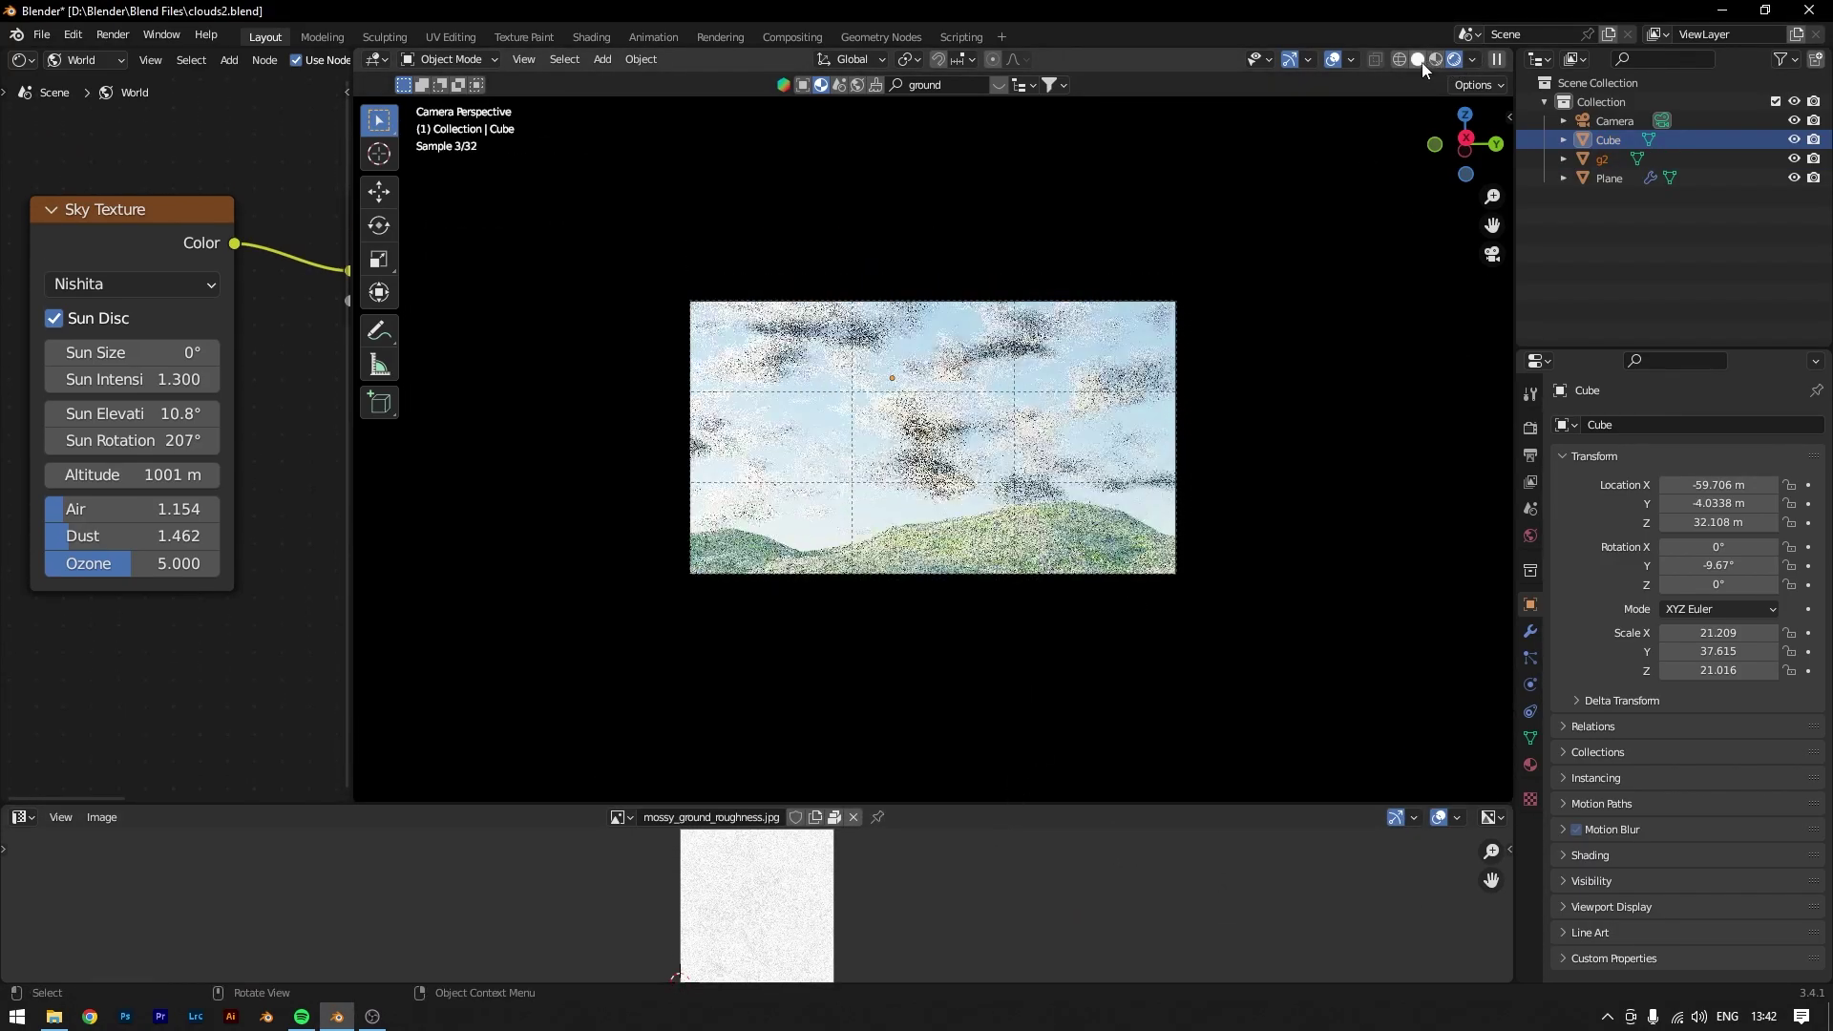
{"action": "left_click", "coordinate": [1420, 59]}
{"action": "scroll", "coordinate": [1060, 483], "scroll_direction": "down", "scroll_amount": 3}
{"action": "middle_click_drag", "start_coordinate": [1060, 475], "coordinate": [1123, 508]}
{"action": "scroll", "coordinate": [1093, 504], "scroll_direction": "down", "scroll_amount": 3}
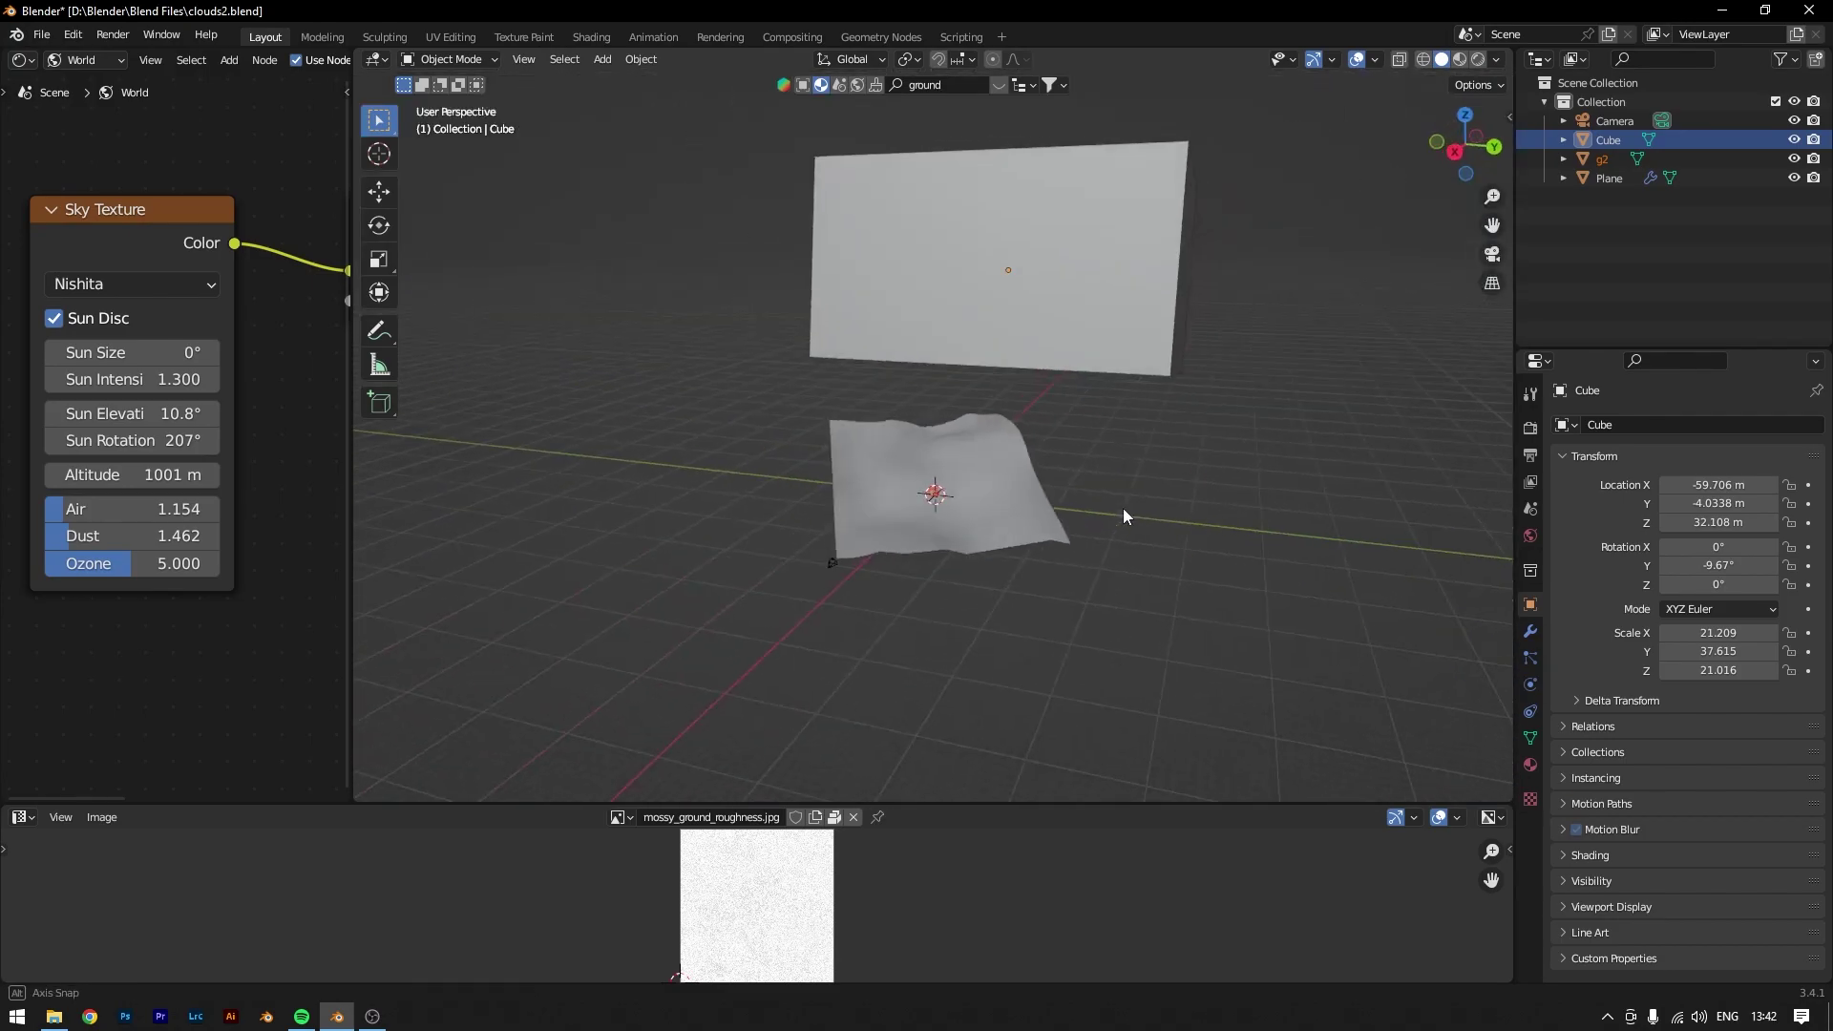
{"action": "scroll", "coordinate": [1085, 512], "scroll_direction": "up", "scroll_amount": 4}
{"action": "key", "text": "g"}
{"action": "key", "text": "y"}
{"action": "left_click", "coordinate": [1435, 596]}
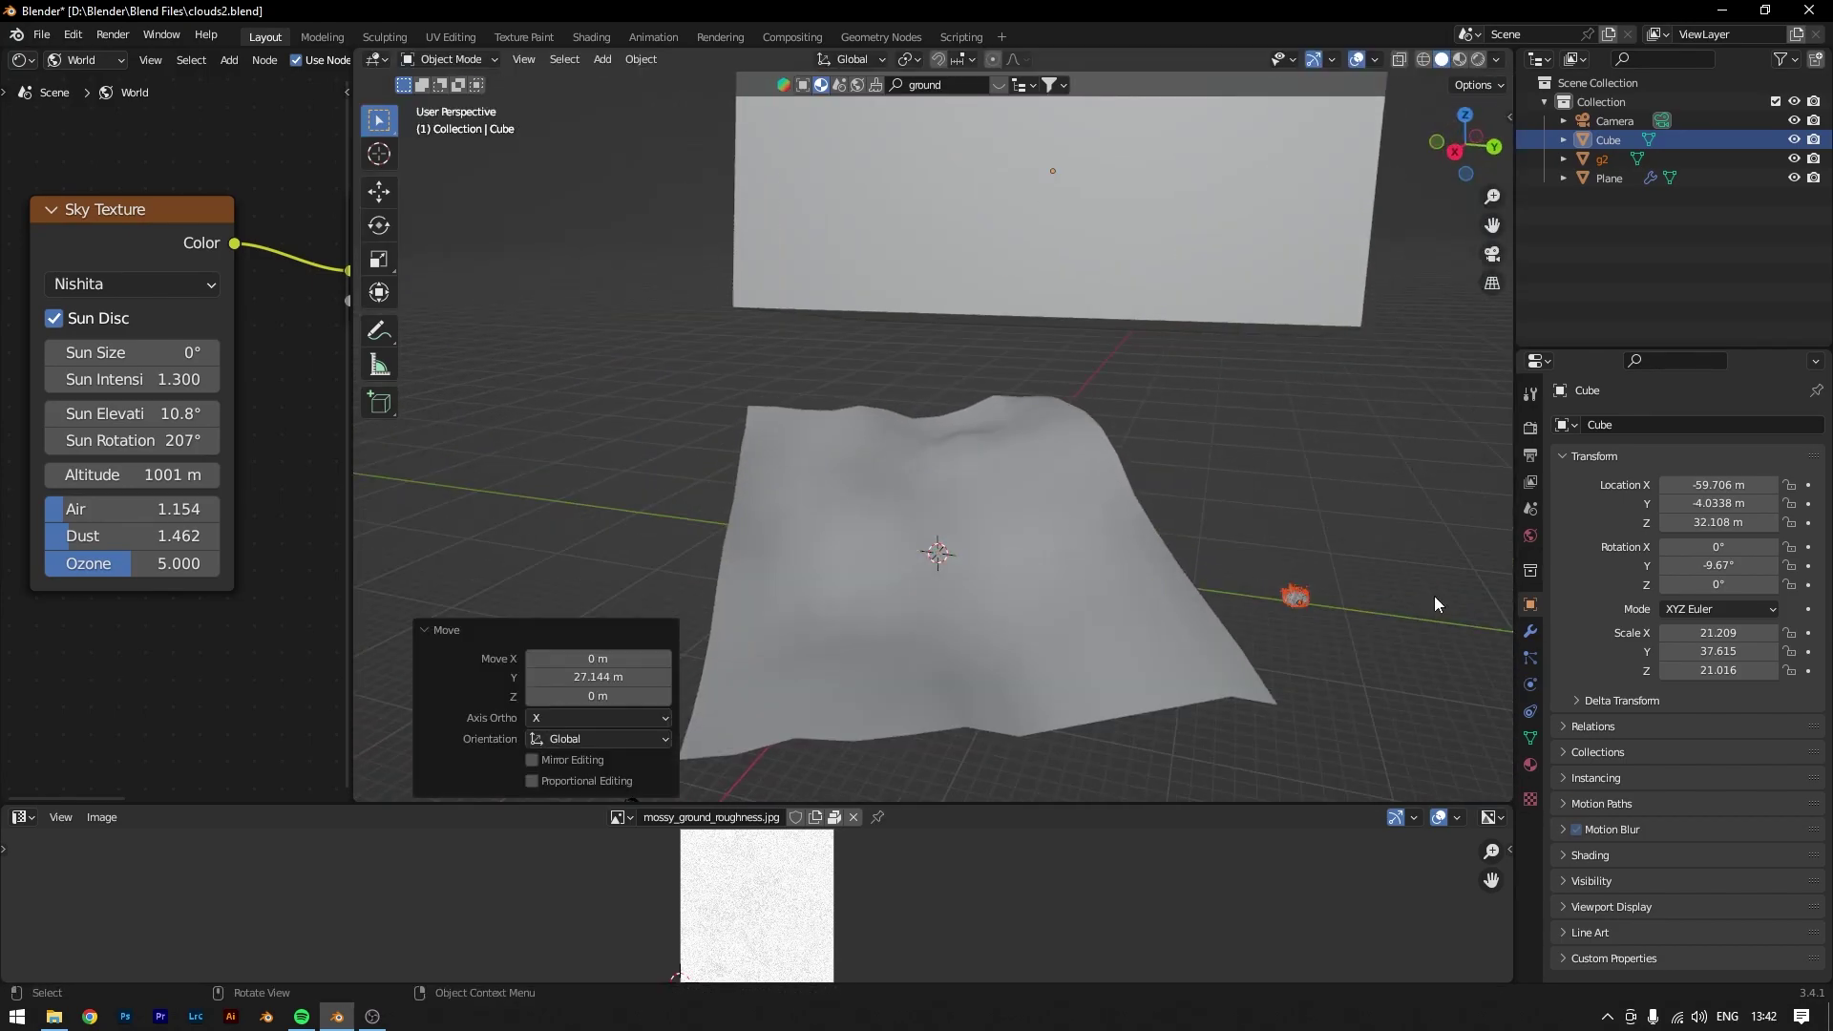
Step: Add a Hair particle system to the ground plane and enable its Advanced settings
{"action": "scroll", "coordinate": [1373, 497], "scroll_direction": "down", "scroll_amount": 2}
{"action": "left_click", "coordinate": [1069, 515]}
{"action": "left_click", "coordinate": [1529, 631]}
{"action": "left_click", "coordinate": [1530, 658]}
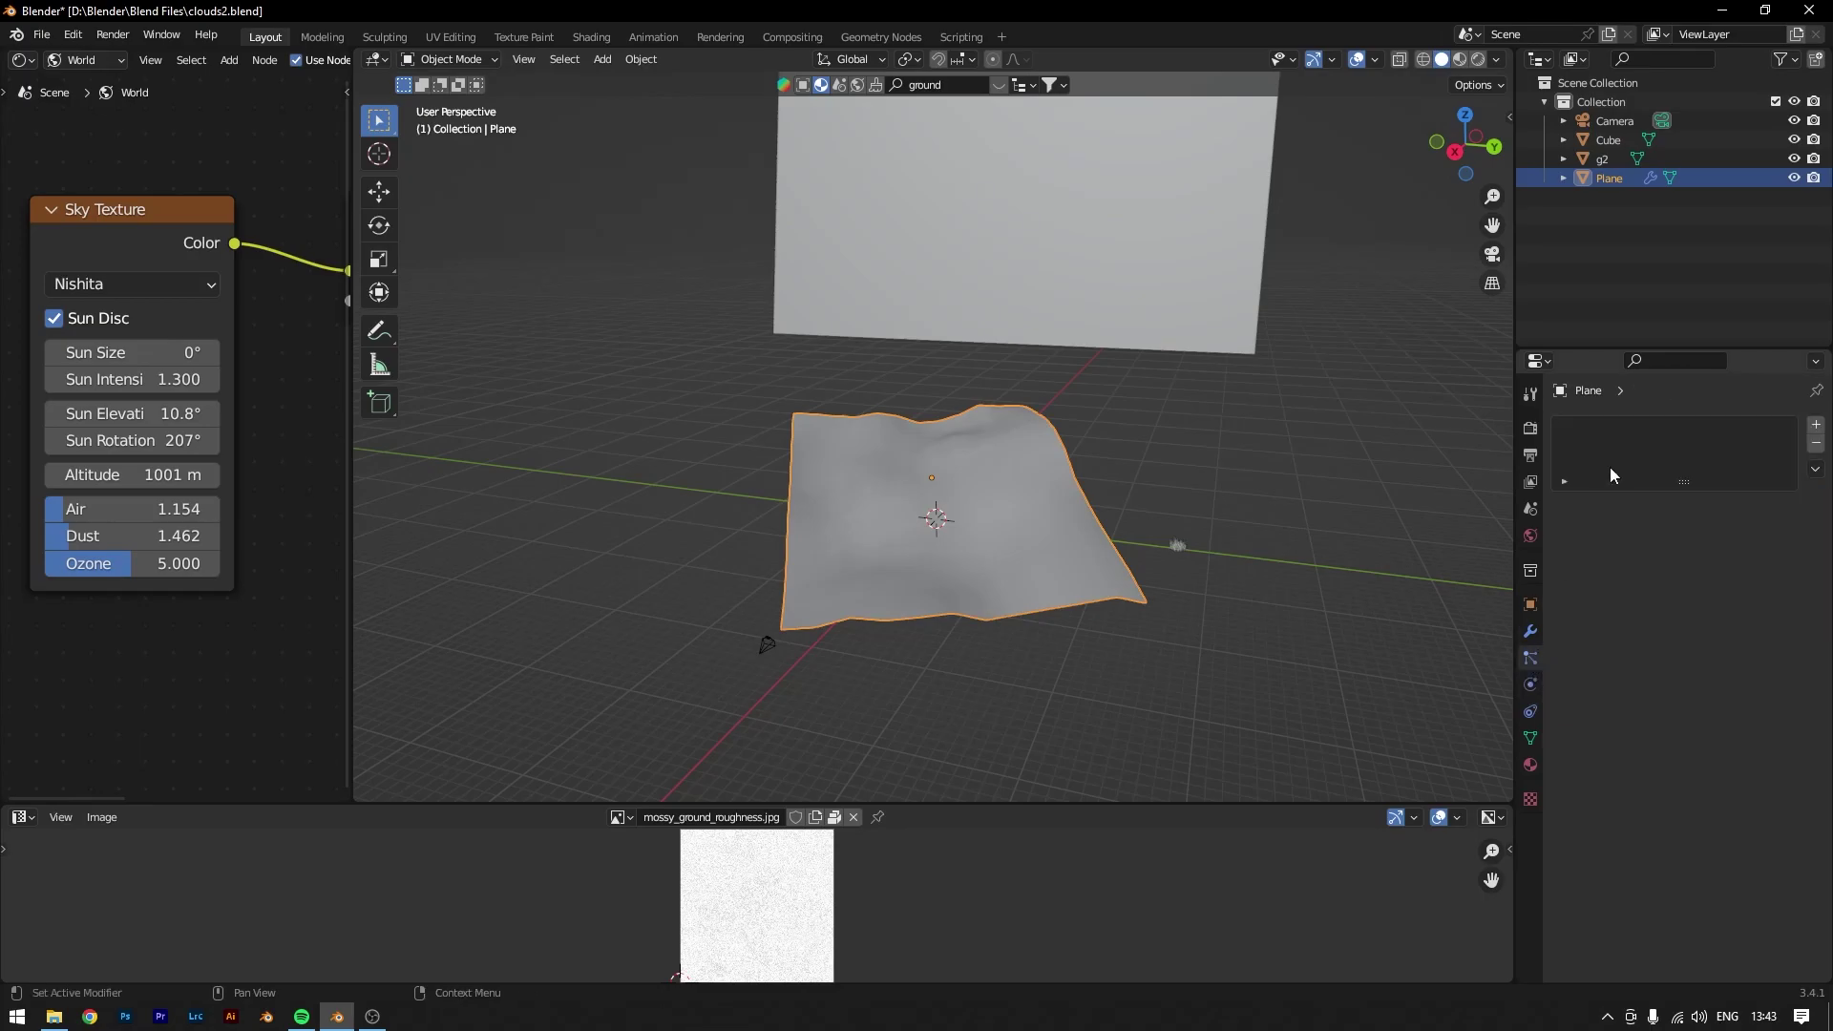
{"action": "left_click", "coordinate": [1817, 427]}
{"action": "left_click", "coordinate": [1757, 537]}
{"action": "left_click", "coordinate": [1699, 558]}
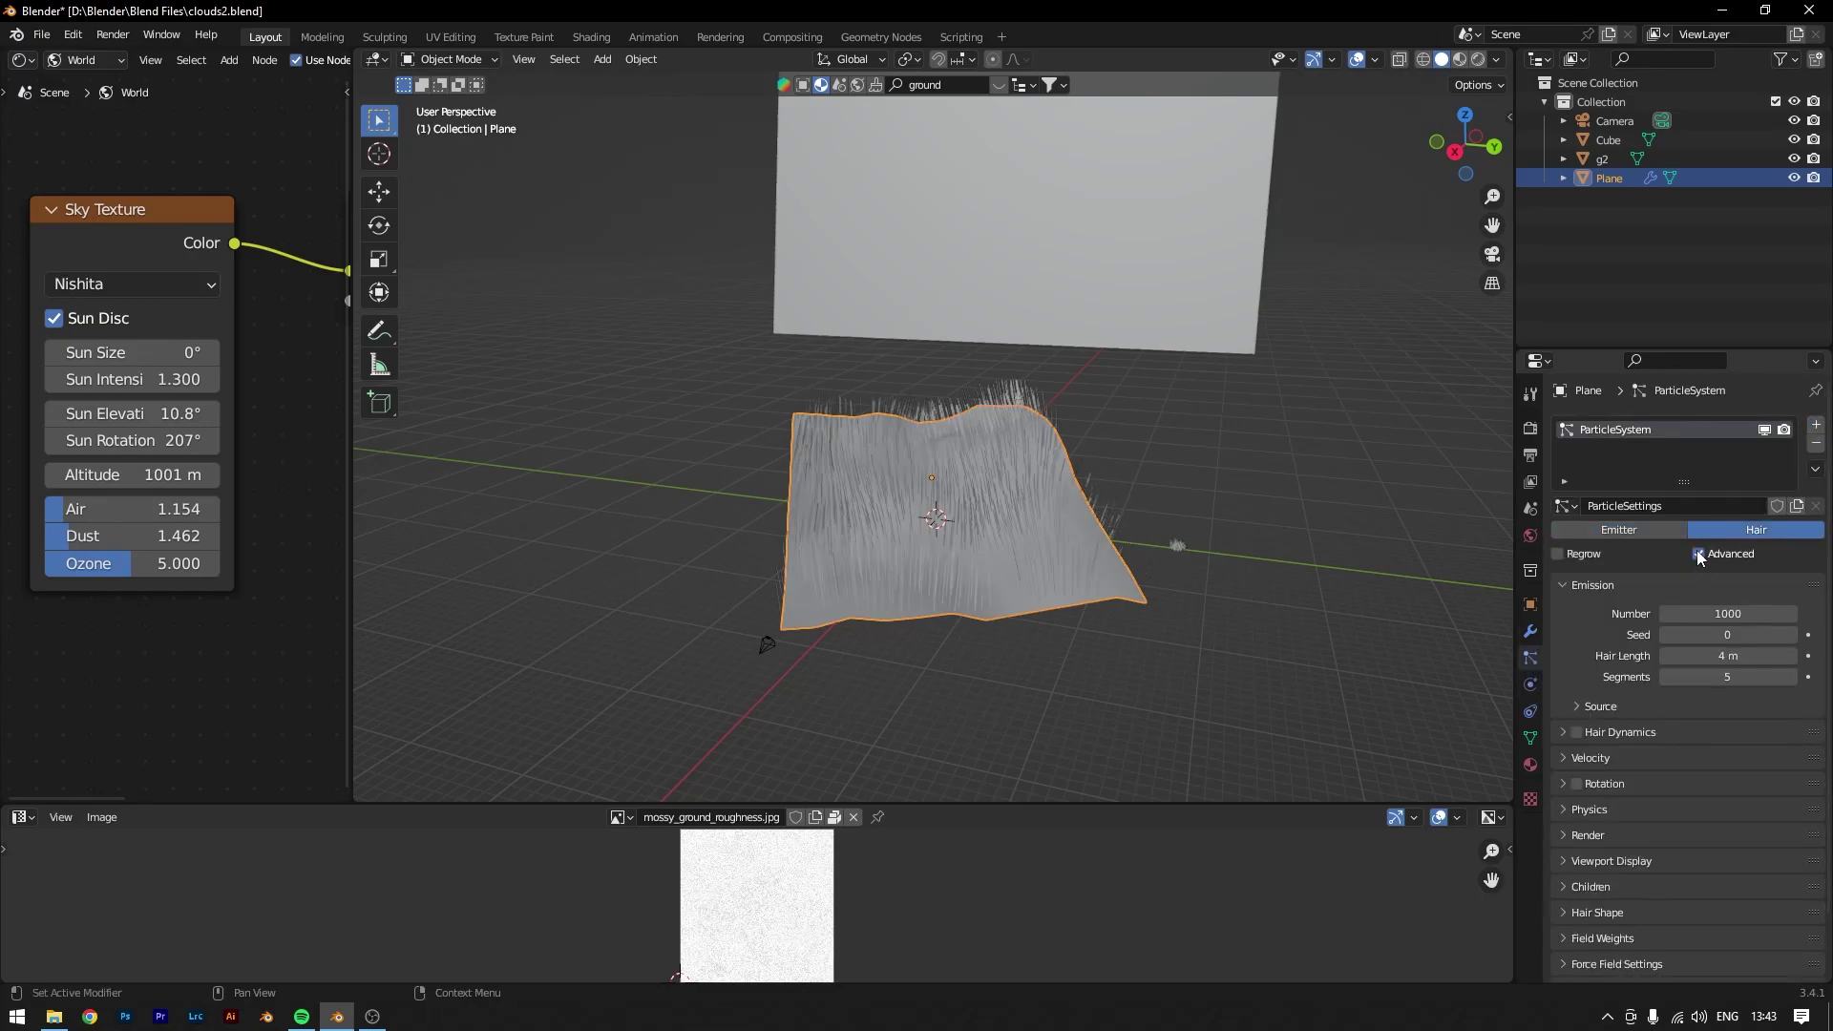
Step: Render the plane's hair particles as an object, using g2 as the instance object
{"action": "scroll", "coordinate": [1582, 769], "scroll_direction": "down", "scroll_amount": 2}
{"action": "scroll", "coordinate": [1585, 770], "scroll_direction": "down", "scroll_amount": 3}
{"action": "left_click", "coordinate": [1723, 639]}
{"action": "left_click", "coordinate": [1683, 708]}
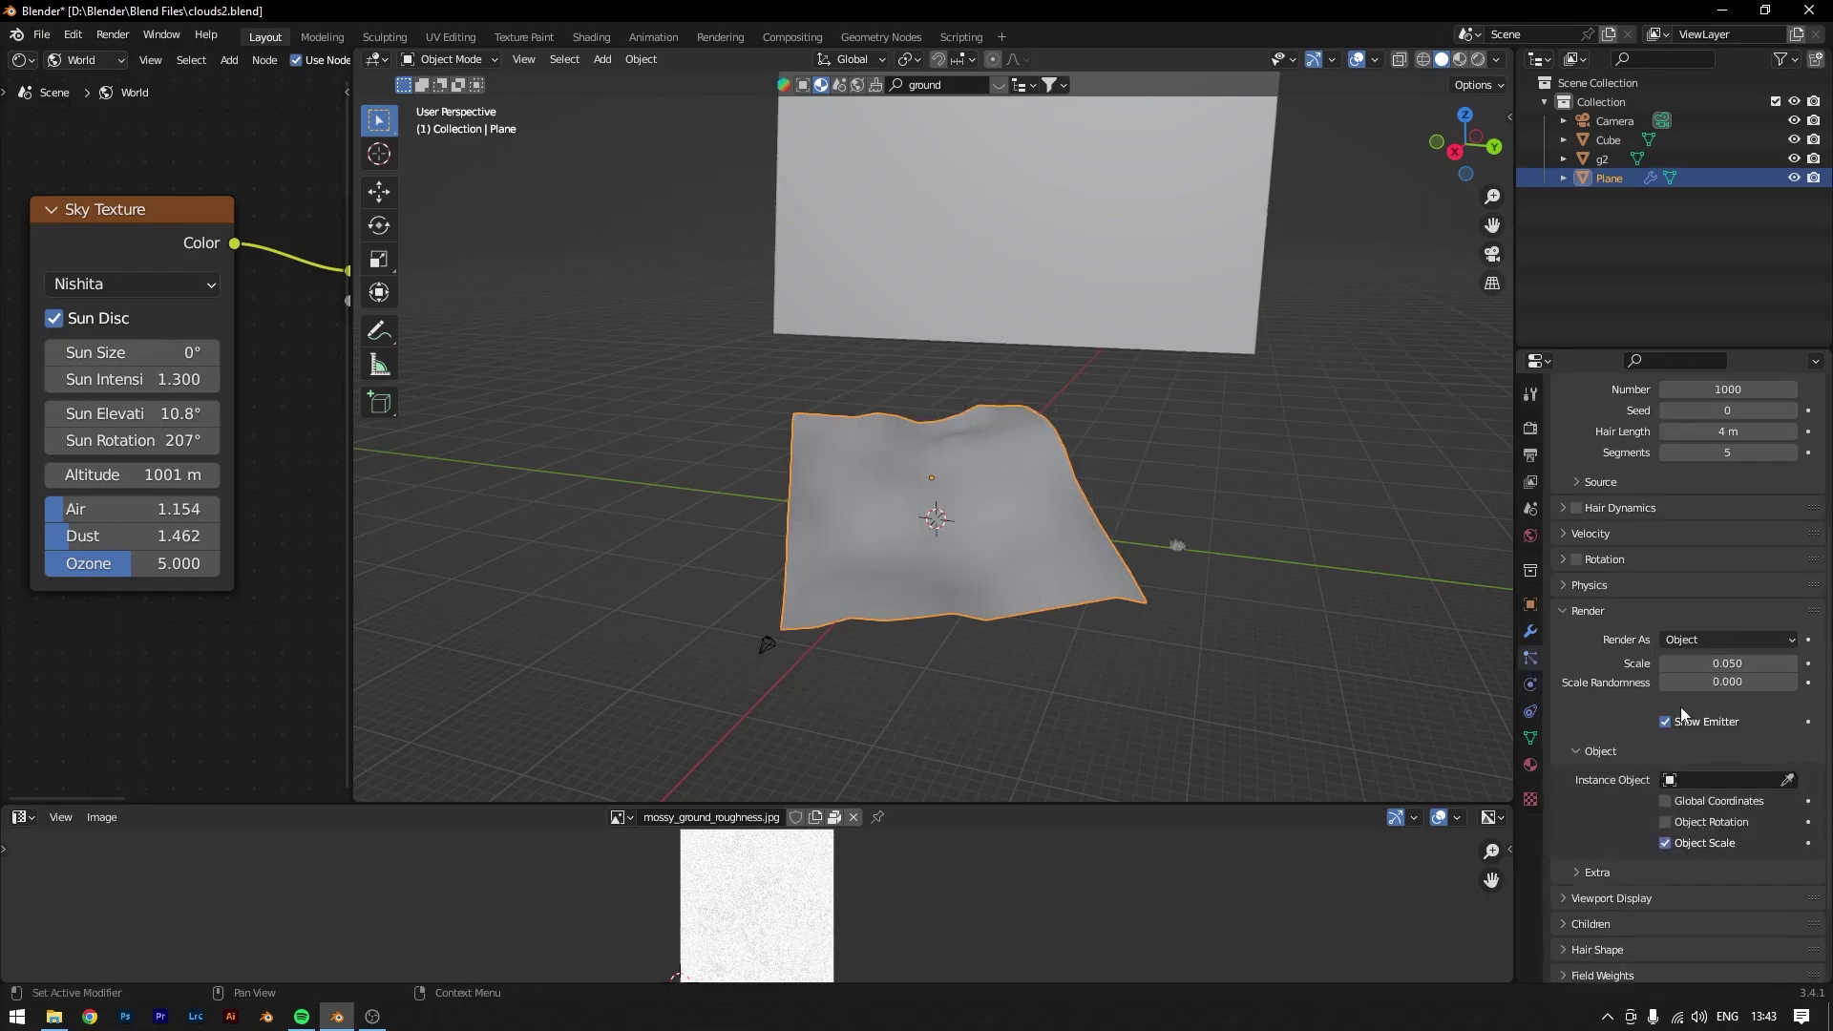
{"action": "left_click", "coordinate": [1178, 544]}
Step: Set the particle number to 10000 and the hair length to 10 m, checking the grass through the camera
{"action": "scroll", "coordinate": [1626, 583], "scroll_direction": "up", "scroll_amount": 5}
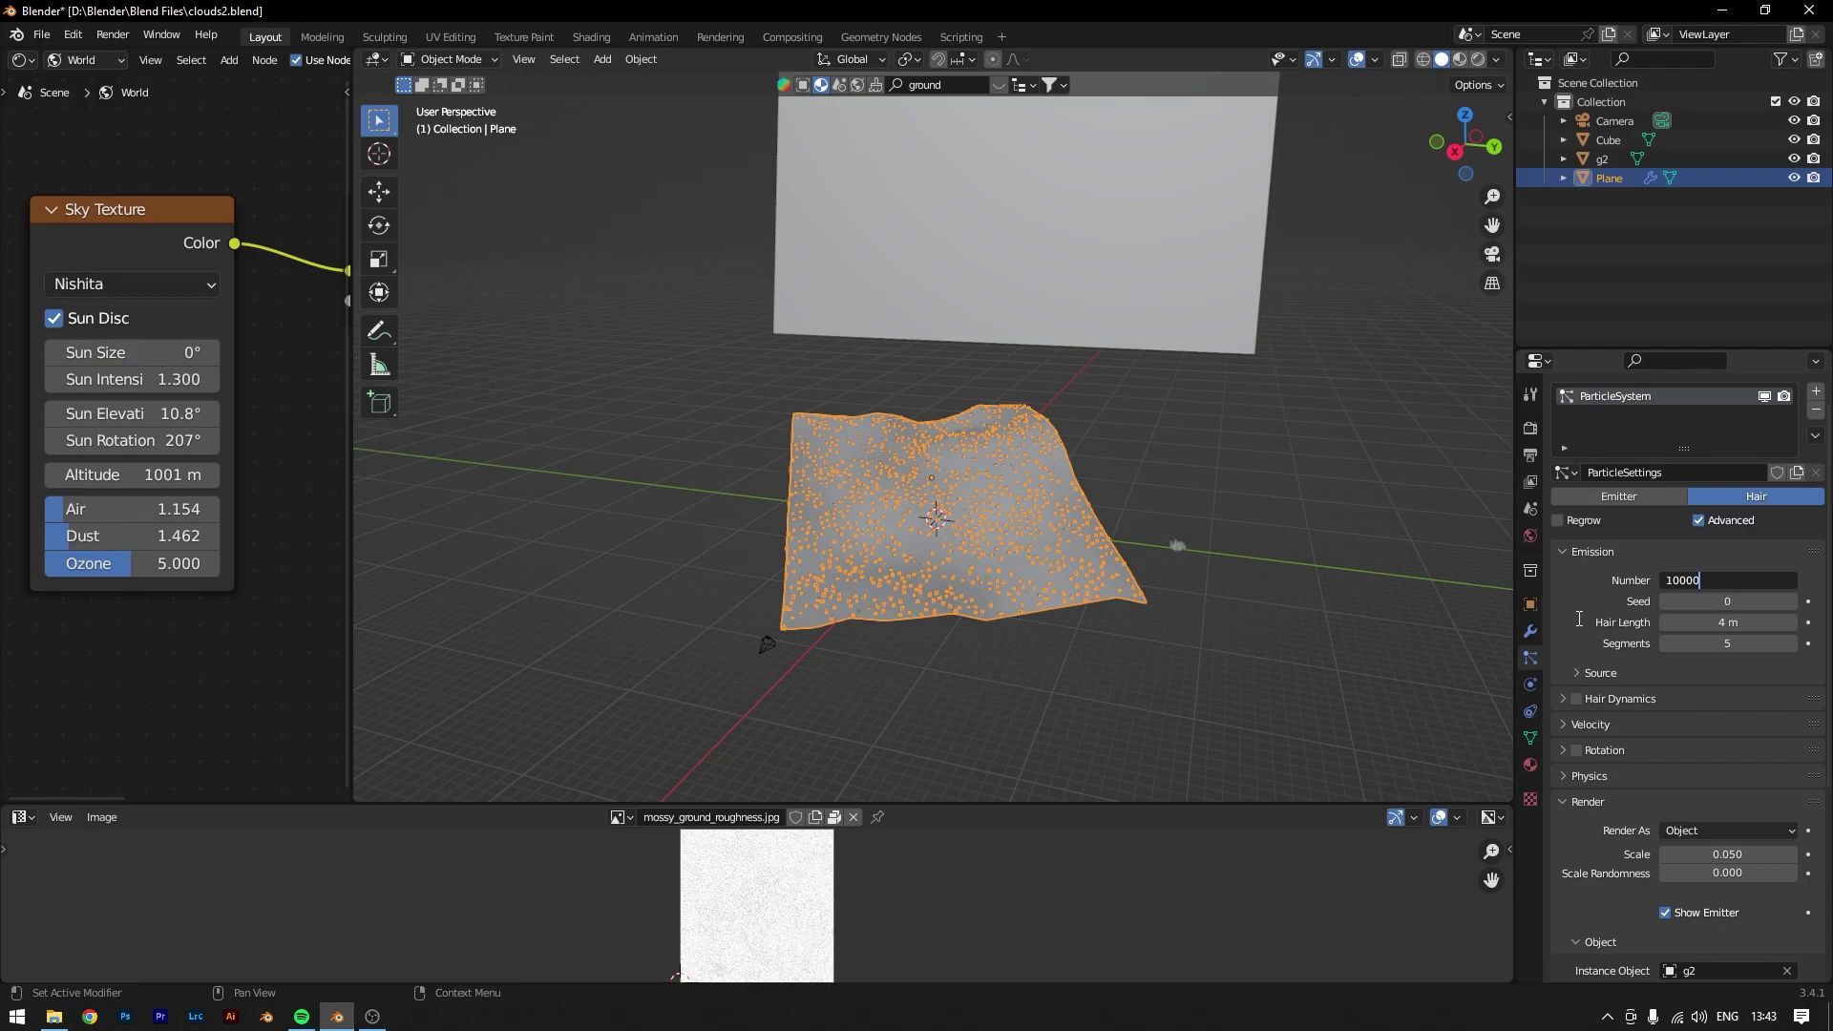
{"action": "key", "text": "Return"}
{"action": "key", "text": "KP_0"}
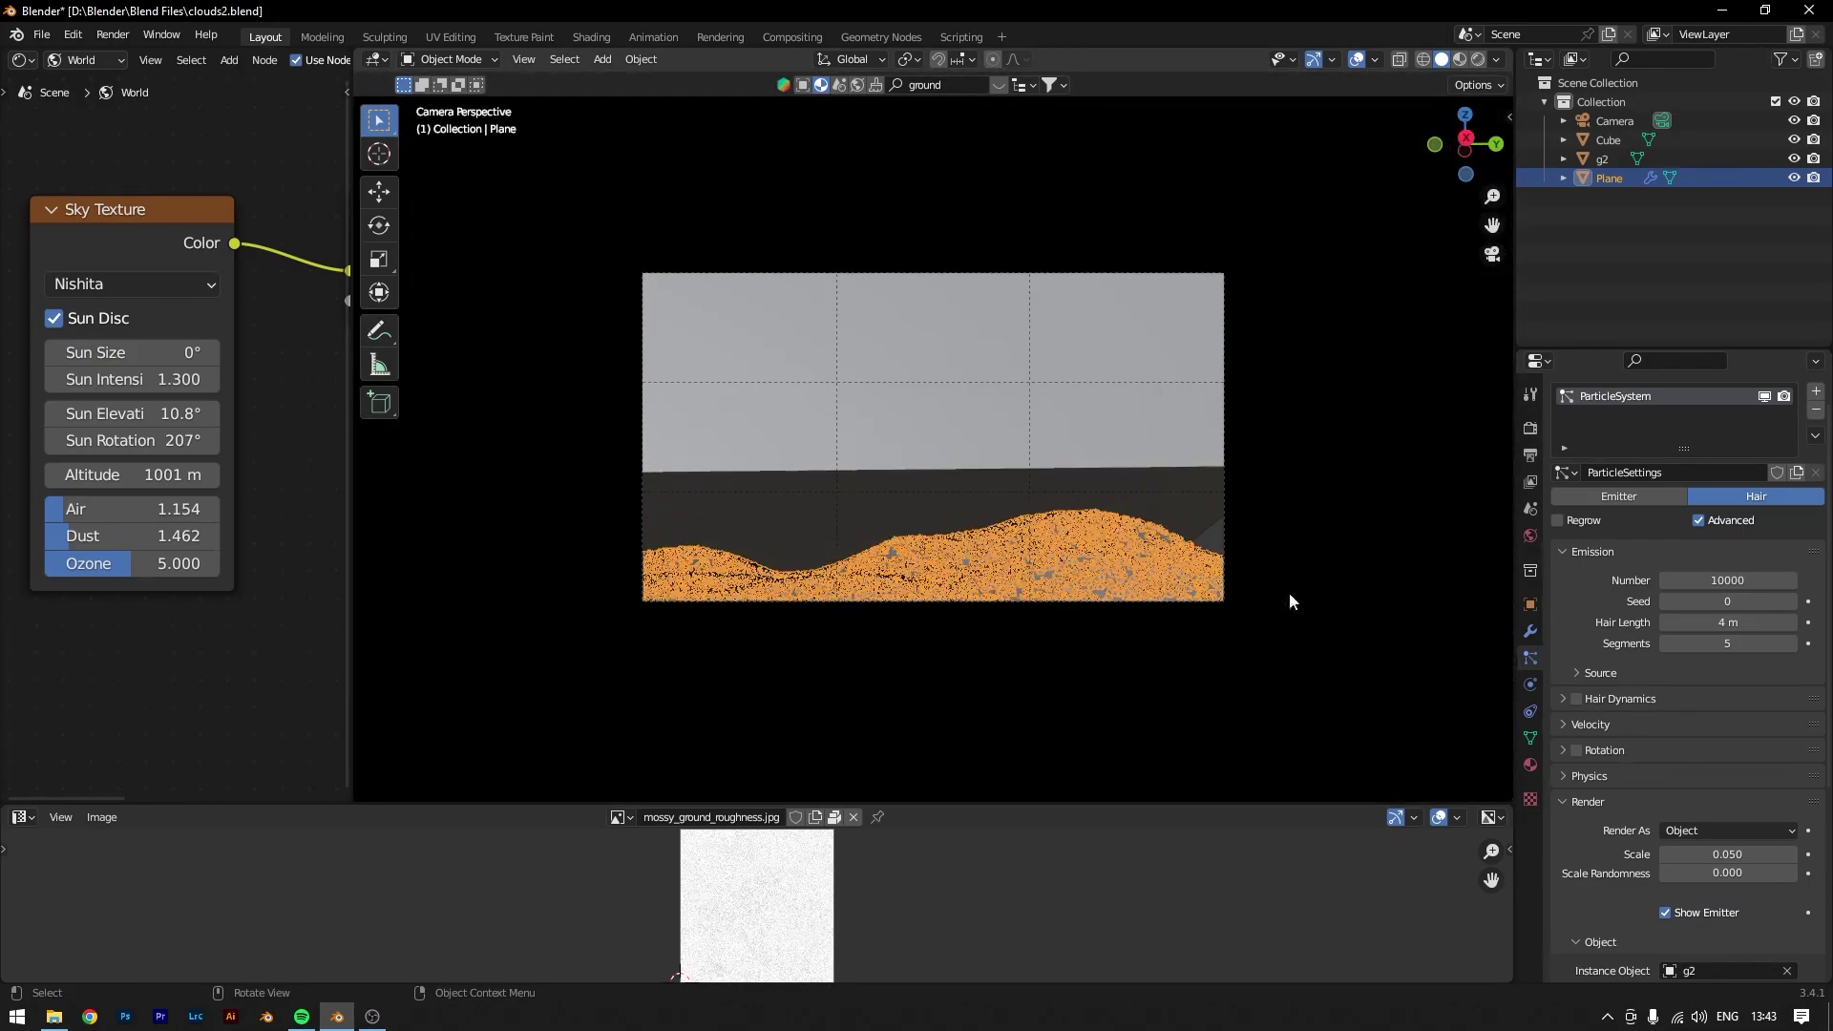
{"action": "left_click_drag", "start_coordinate": [1716, 623], "coordinate": [1762, 623]}
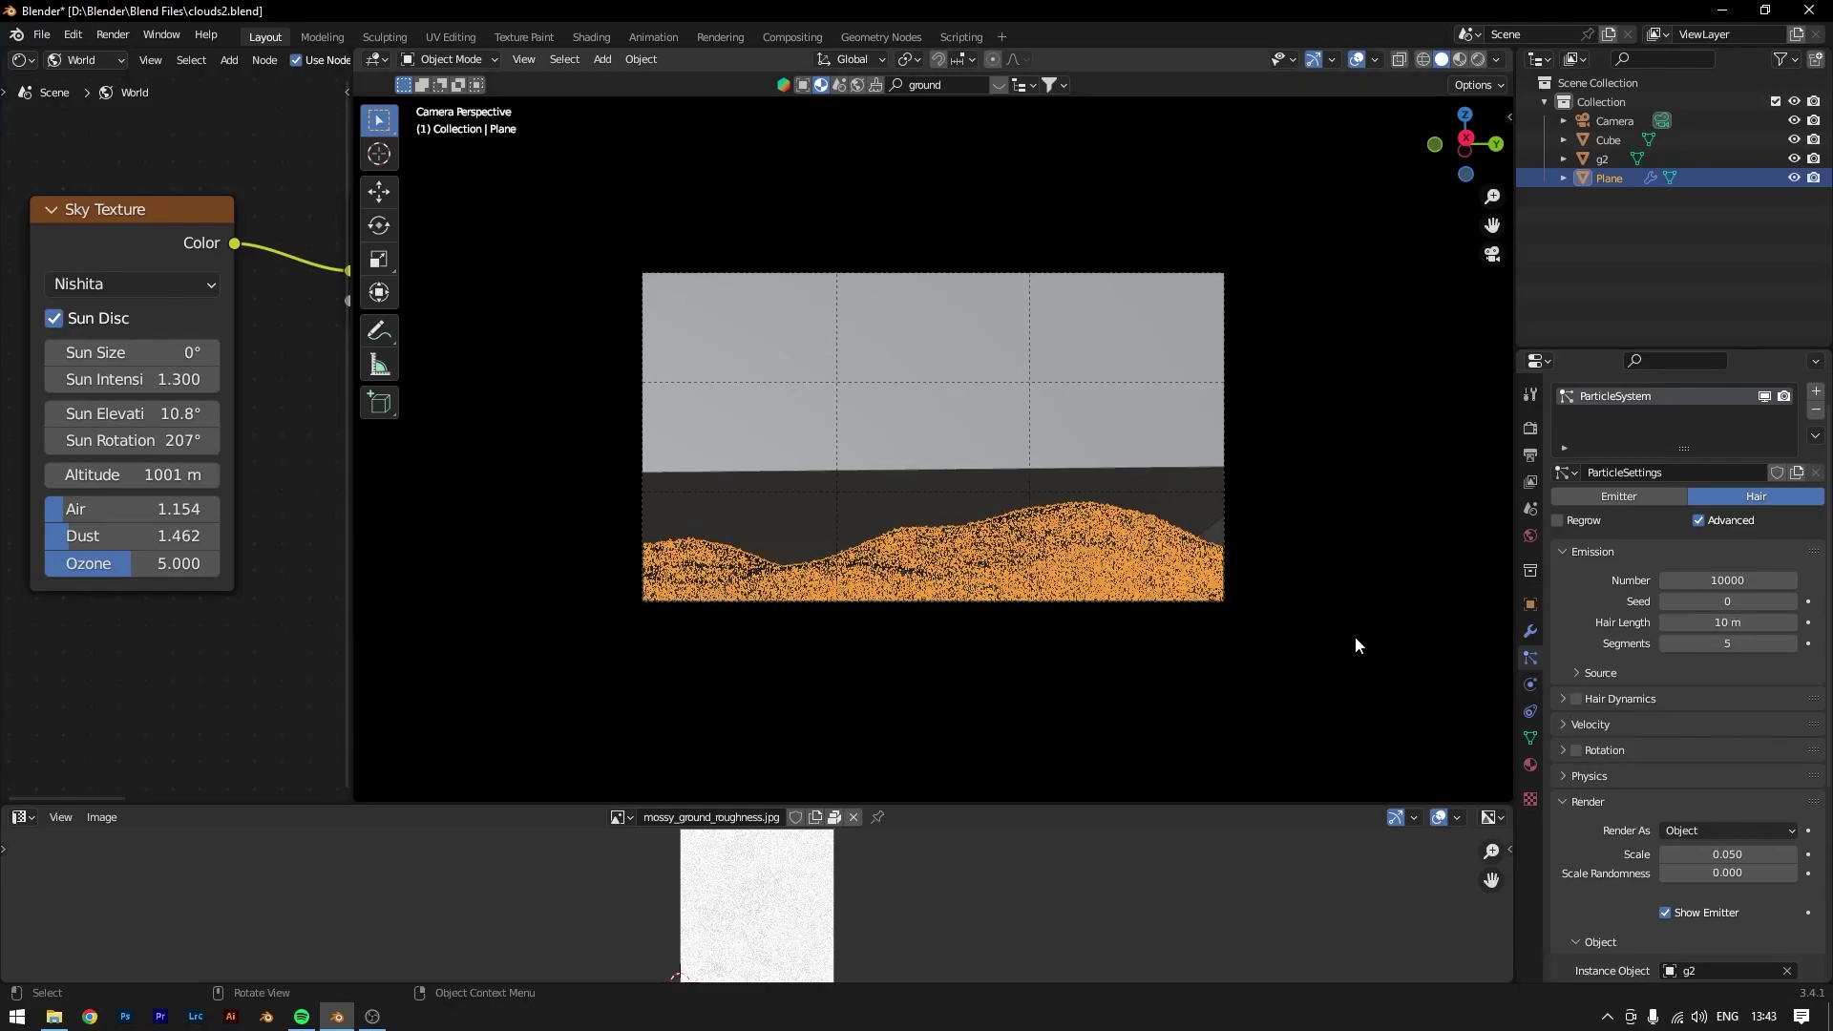
Step: Scale up the g2 grass object, move it about 8.11 m along Y and return to the camera view
{"action": "middle_click_drag", "start_coordinate": [1356, 646], "coordinate": [1331, 632]}
{"action": "left_click", "coordinate": [1201, 583]}
{"action": "key", "text": "s"}
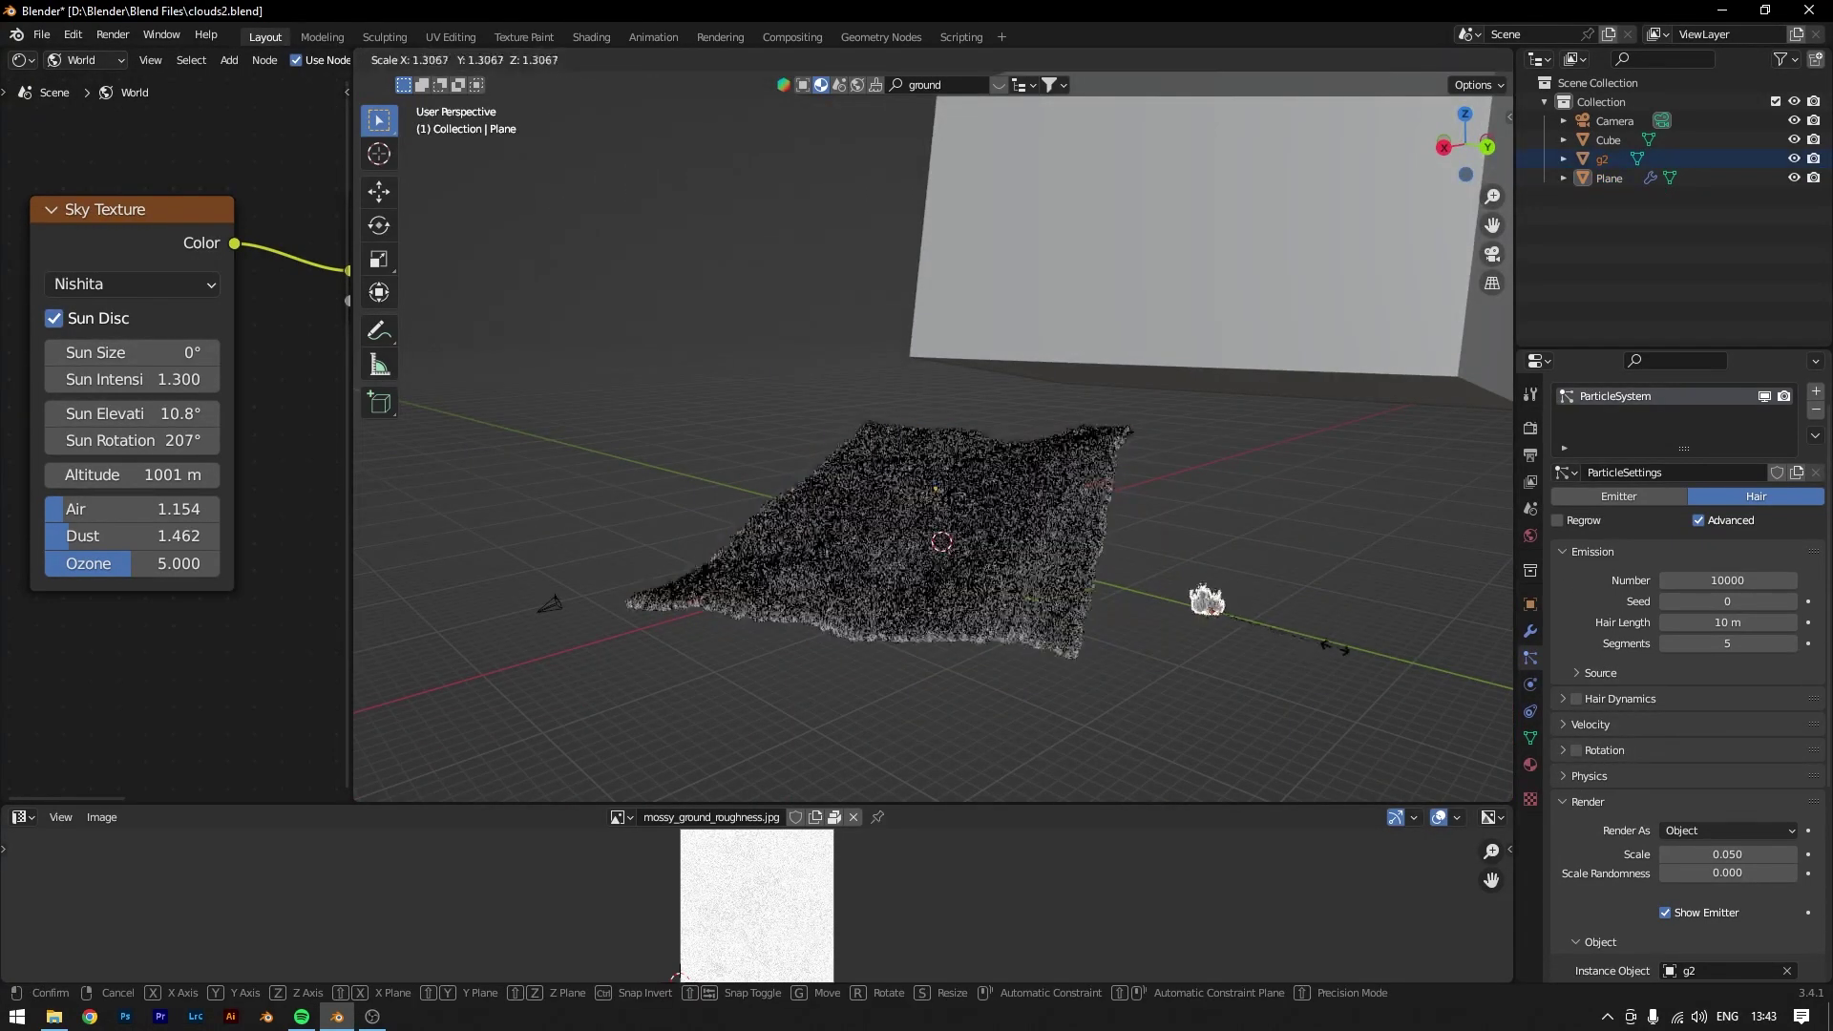
{"action": "left_click", "coordinate": [1456, 691]}
{"action": "key", "text": "g"}
{"action": "key", "text": "y"}
{"action": "left_click", "coordinate": [1489, 683]}
{"action": "left_click", "coordinate": [1494, 253]}
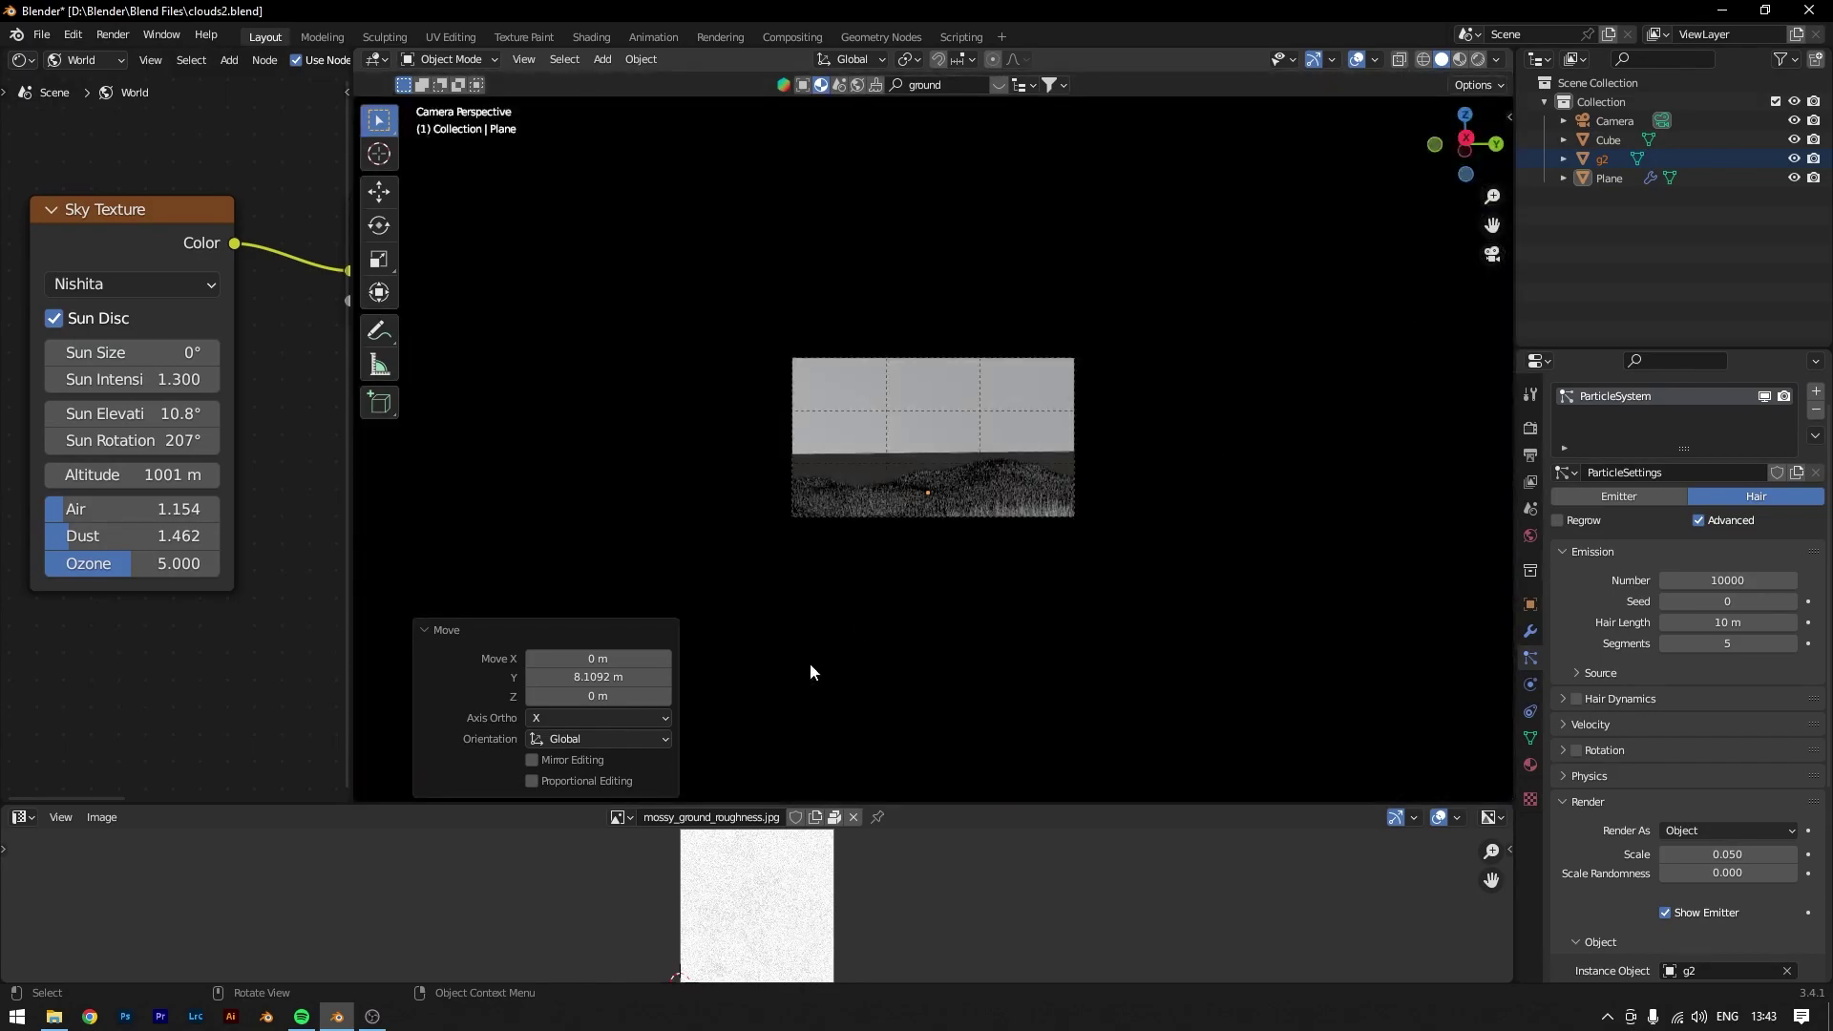
Step: Enable rotation for the plane's hair particles with Randomize 0.435, Phase -0.150 and Randomize Phase 1.252
{"action": "scroll", "coordinate": [804, 611], "scroll_direction": "up", "scroll_amount": 3}
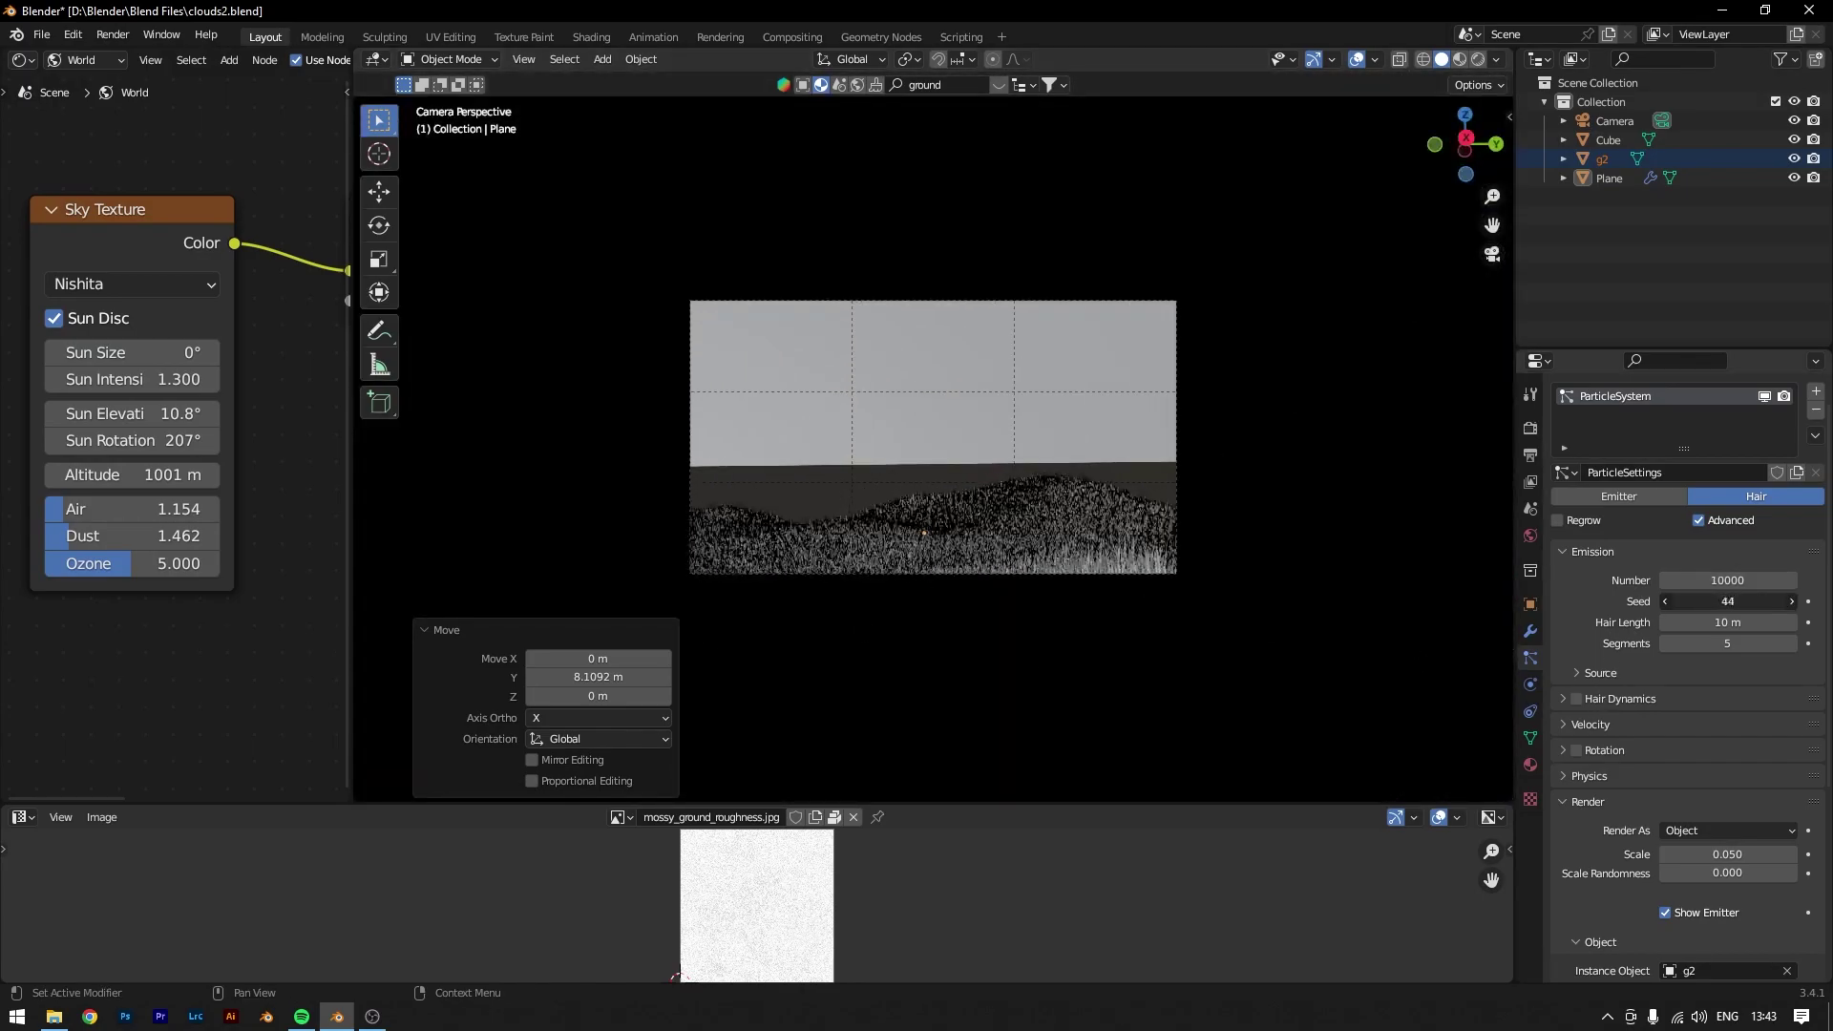
{"action": "left_click", "coordinate": [1604, 750]}
{"action": "scroll", "coordinate": [1630, 723], "scroll_direction": "down", "scroll_amount": 5}
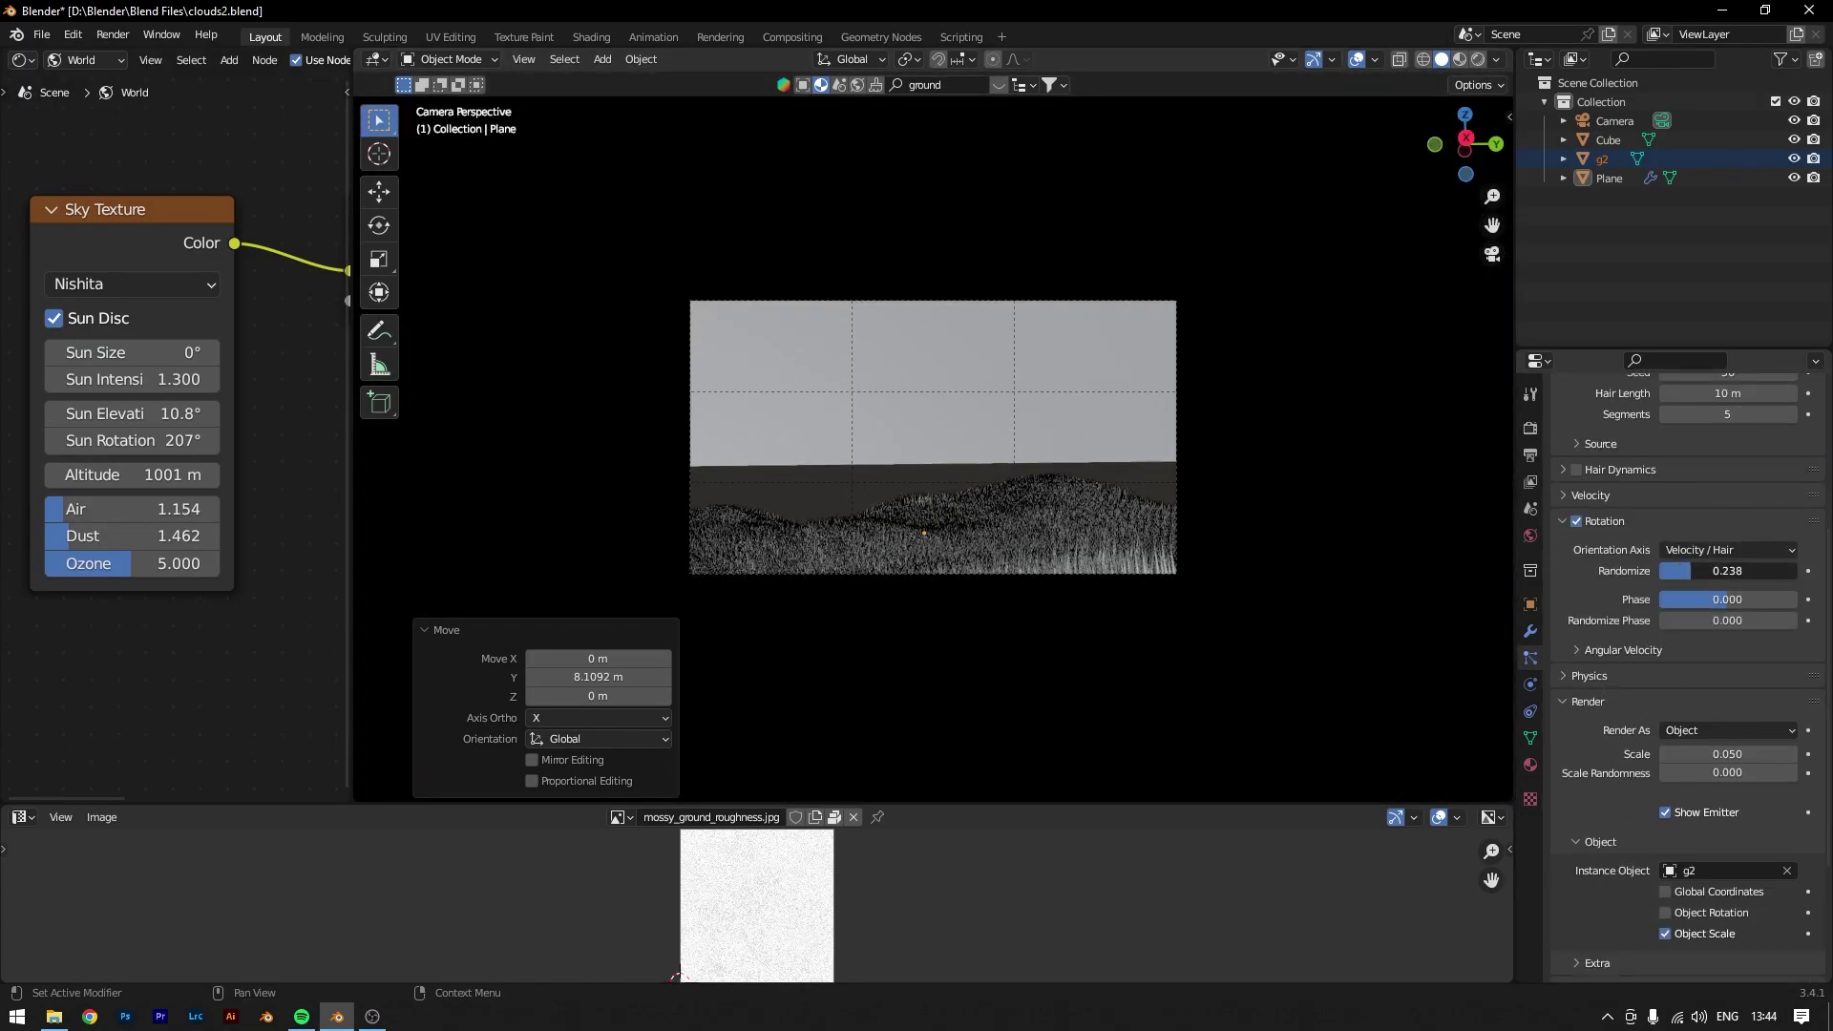
{"action": "left_click_drag", "start_coordinate": [1683, 620], "coordinate": [1746, 621]}
{"action": "mouse_move", "coordinate": [1738, 600]}
{"action": "left_mouse_down"}
{"action": "mouse_move", "coordinate": [1683, 599]}
{"action": "mouse_move", "coordinate": [1719, 599]}
{"action": "left_mouse_up"}
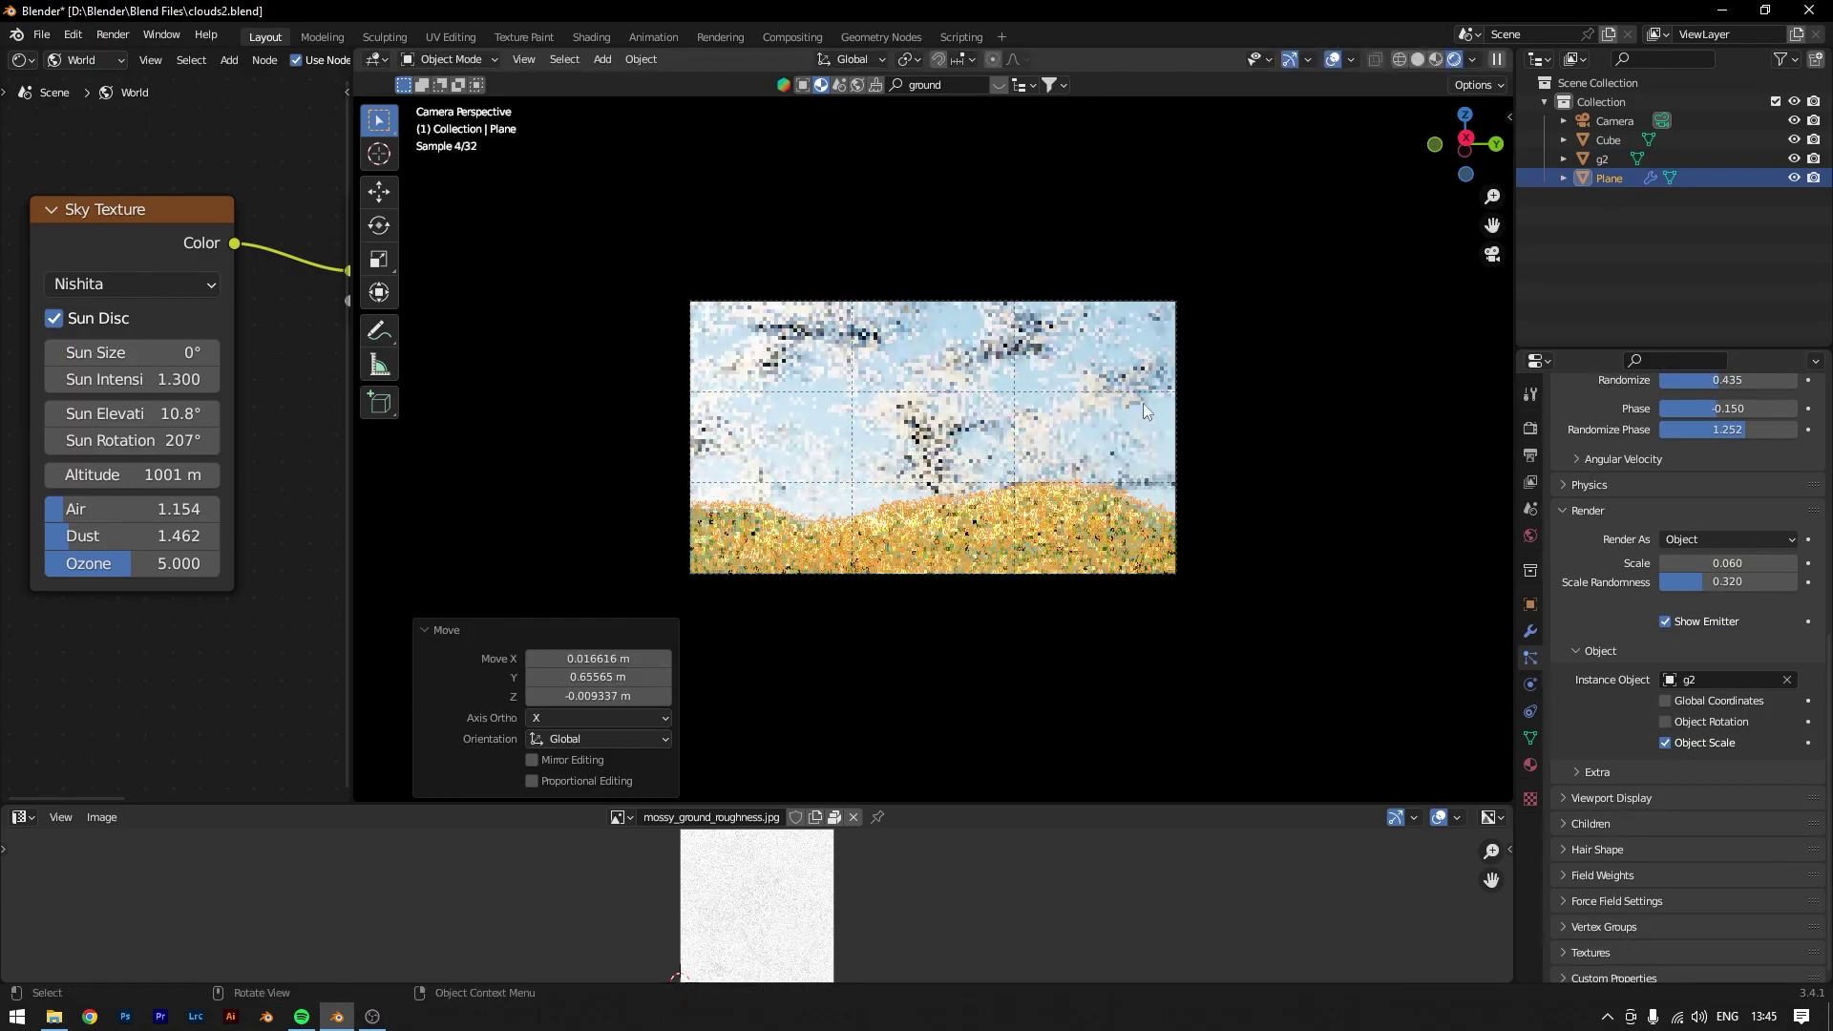
Step: Select the cloud cube in the rendered camera view and save the clouds2.blend file
{"action": "left_click", "coordinate": [1155, 415]}
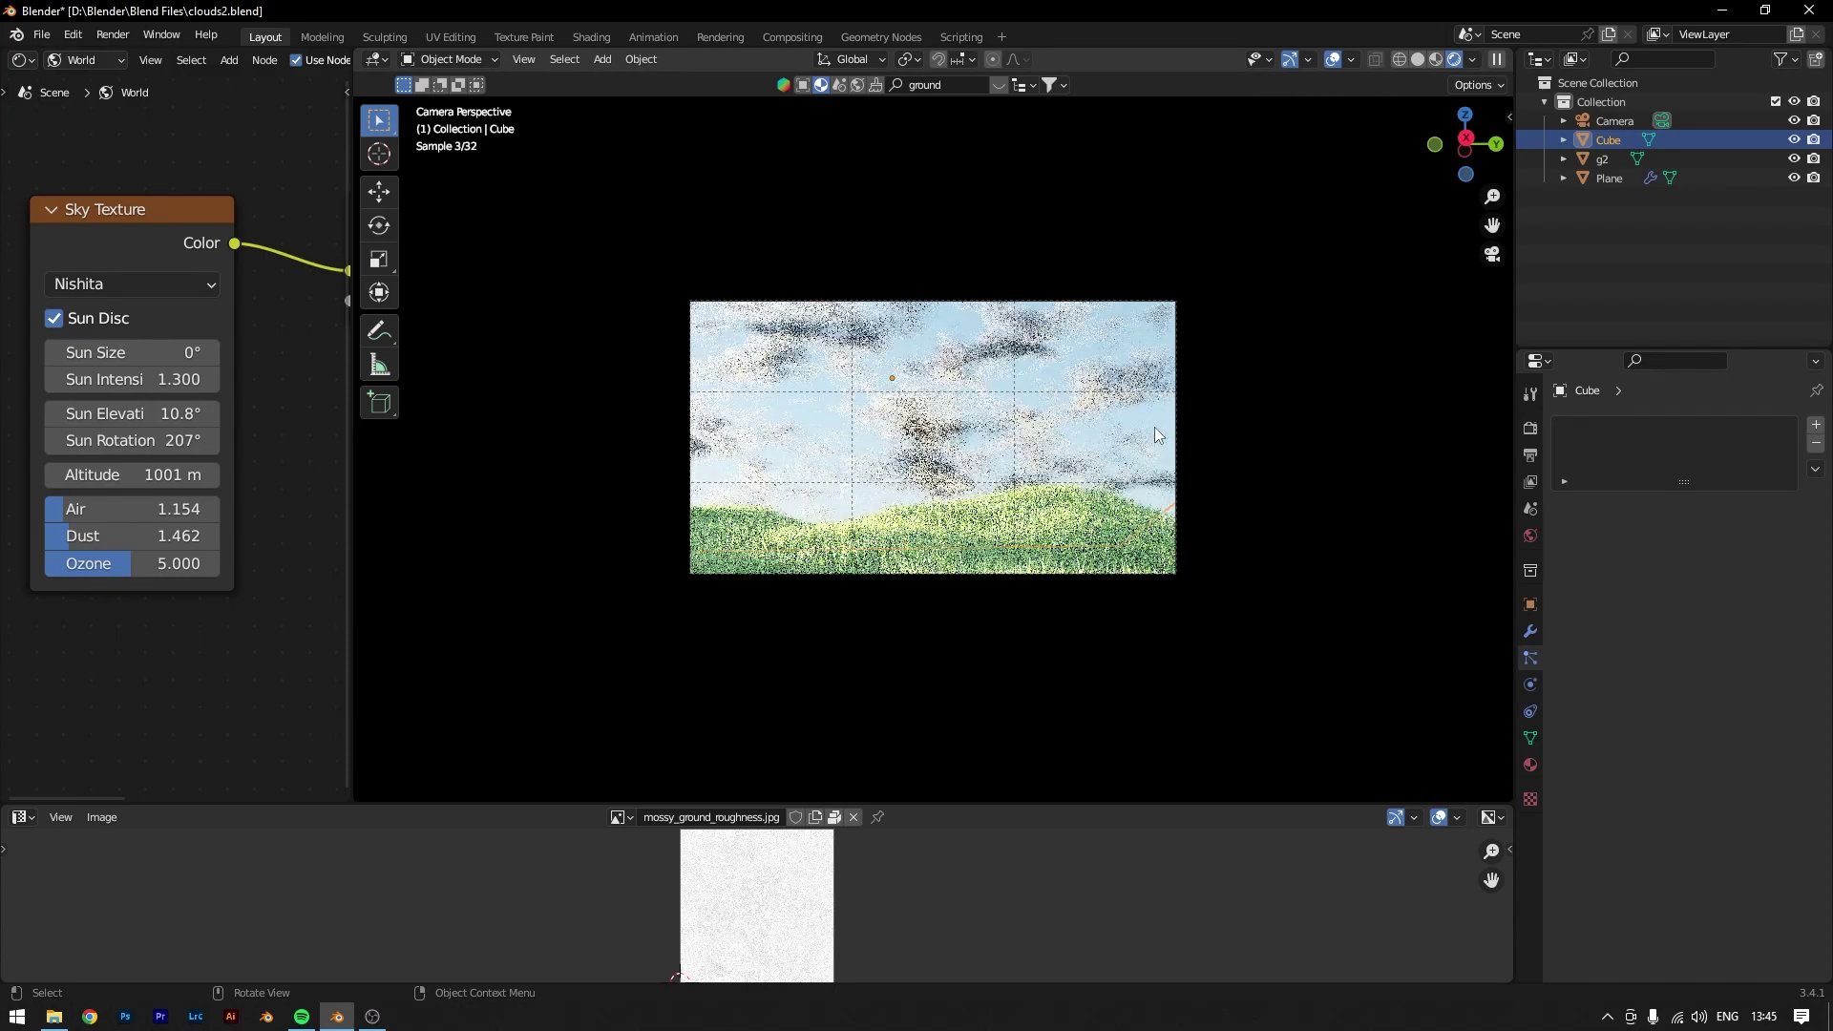
{"action": "key", "text": "ctrl+s"}
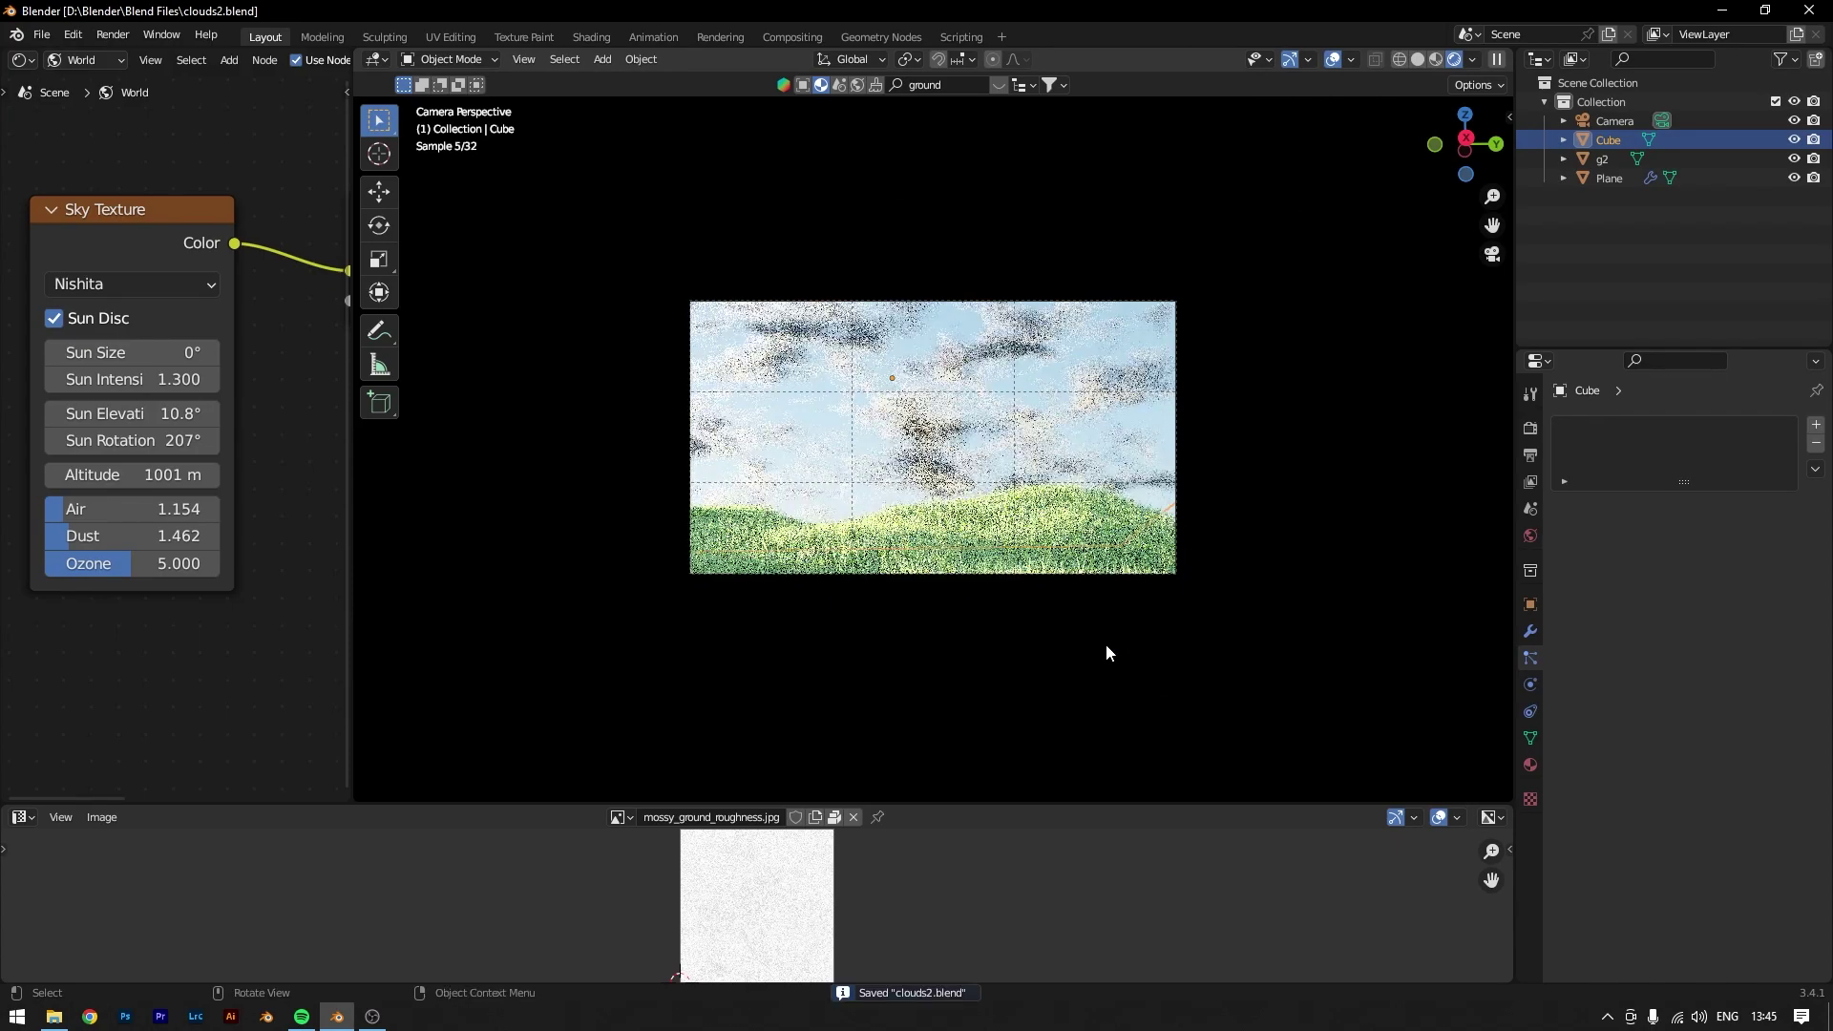